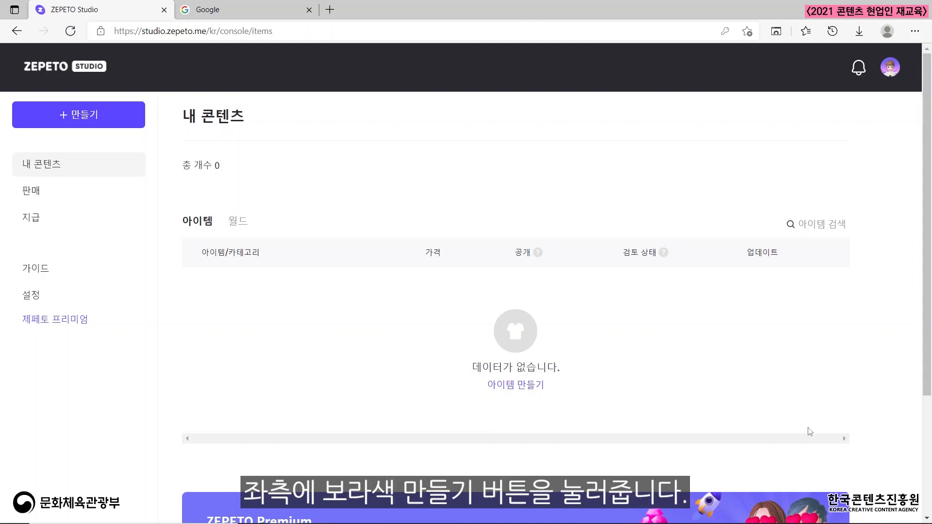
Start creating new content of the 아이템 type.
click(96, 118)
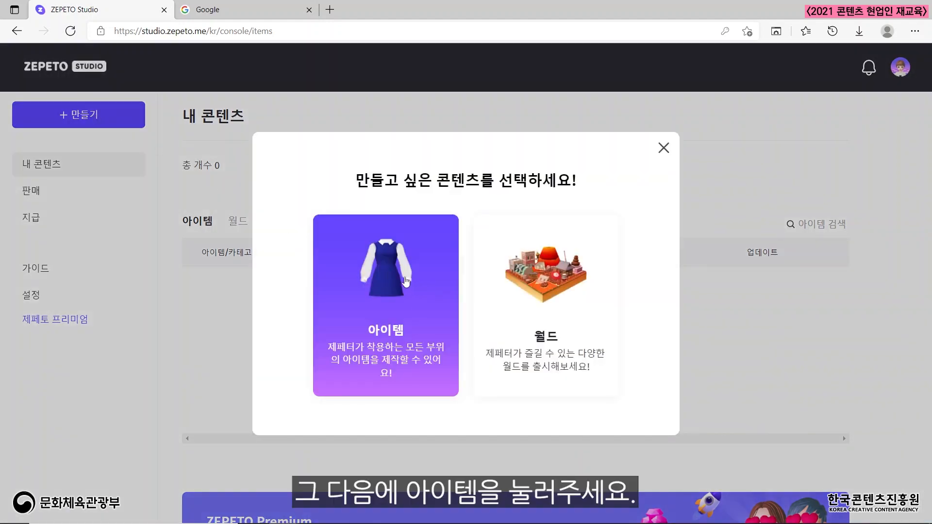
click(399, 278)
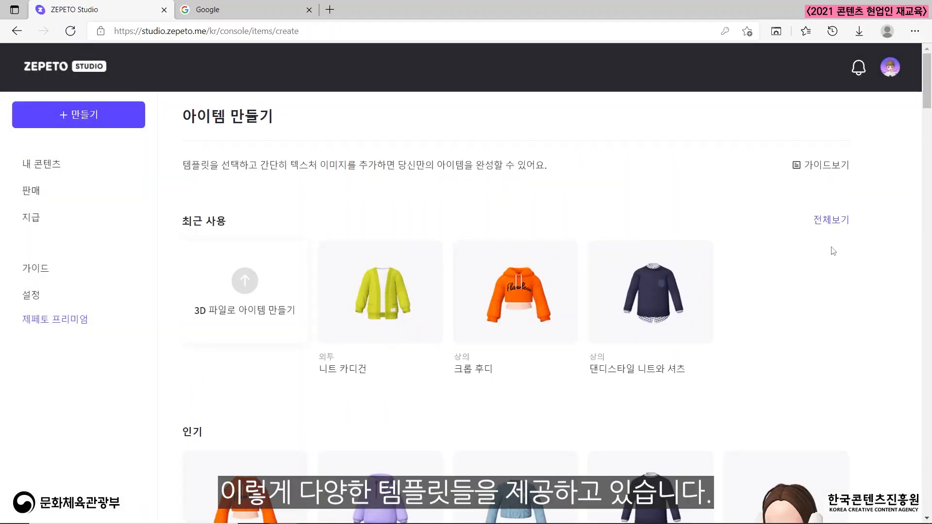
Browse the item template categories and open the 니트 카디건 template from the 외투 category.
scroll(833, 251, down, 5)
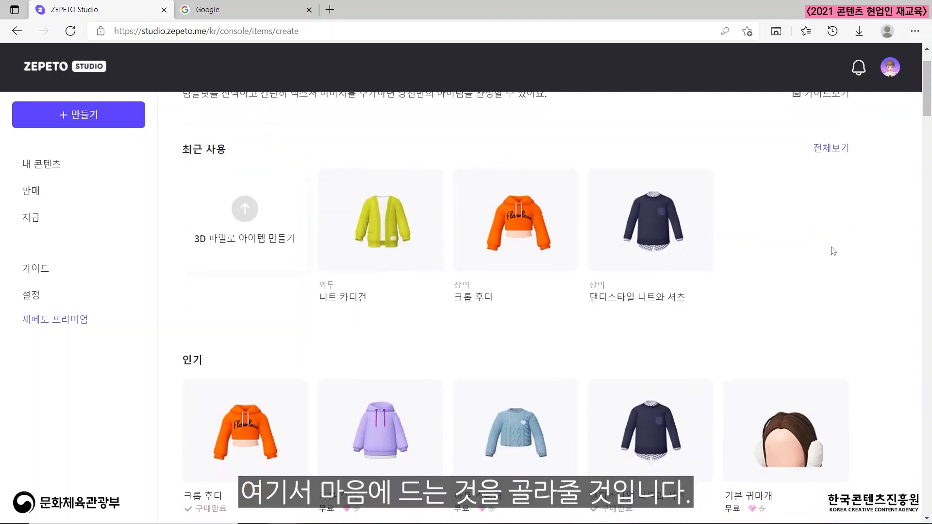
scroll(834, 251, down, 8)
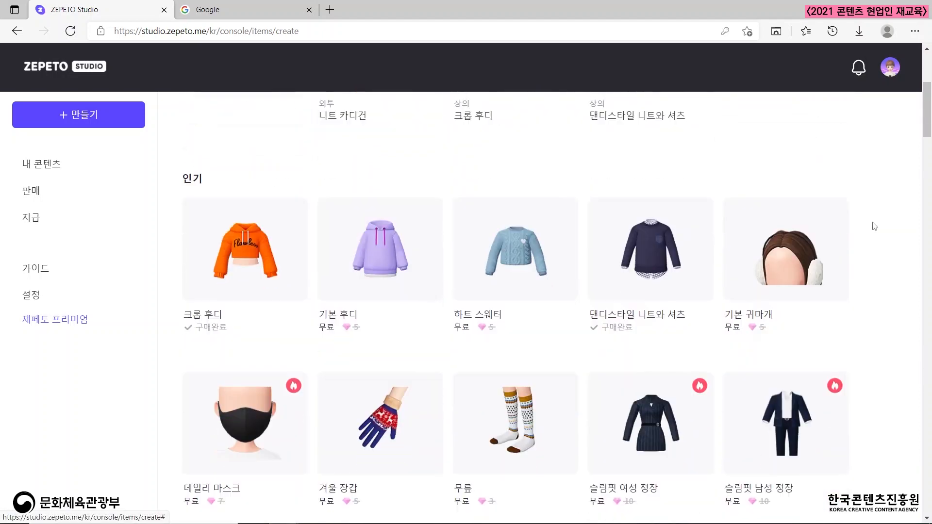
scroll(874, 226, down, 6)
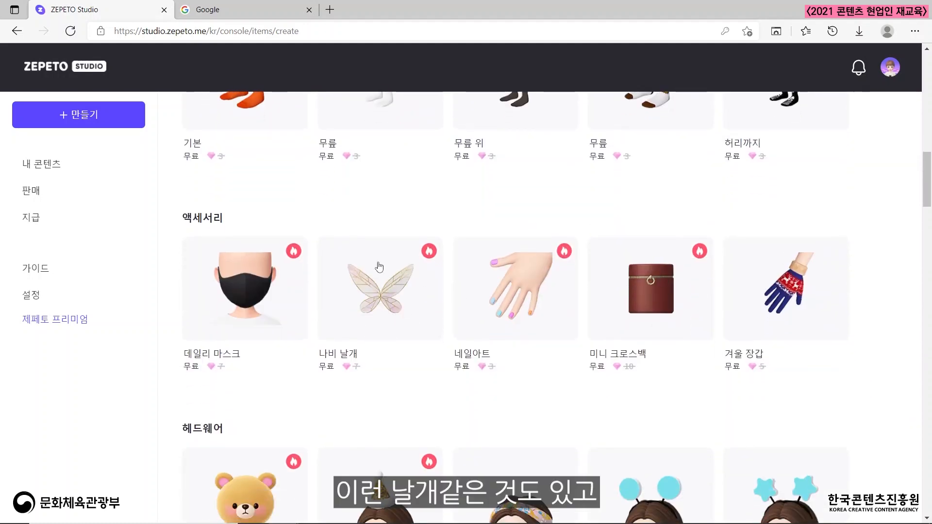
scroll(506, 306, down, 6)
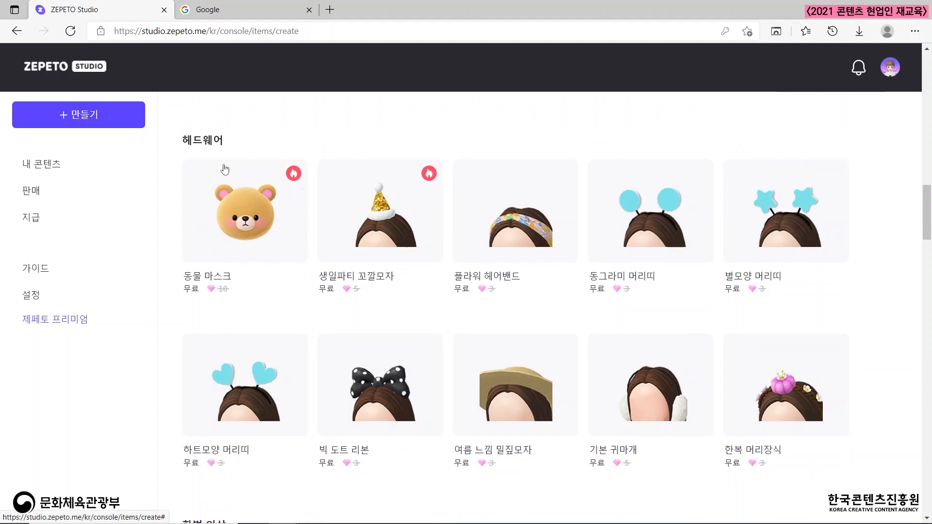
scroll(581, 268, down, 3)
scroll(582, 269, down, 12)
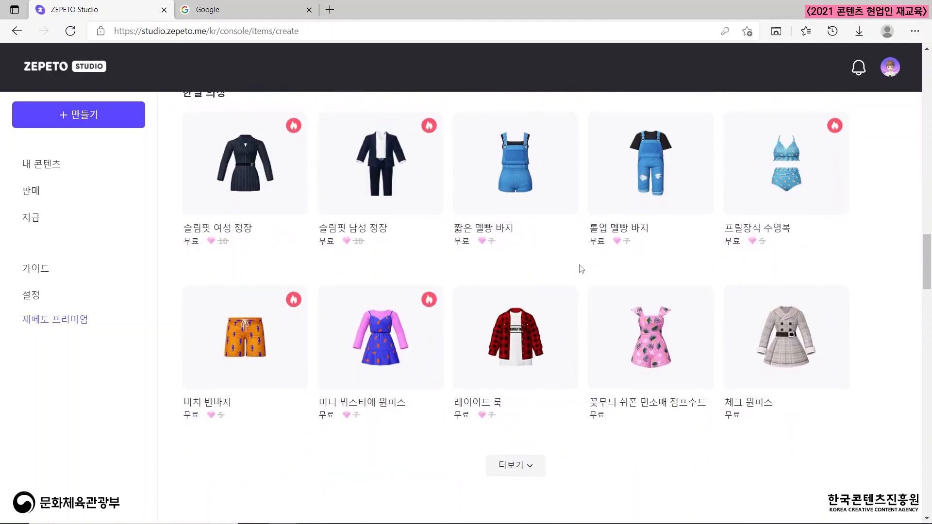
scroll(581, 268, down, 2)
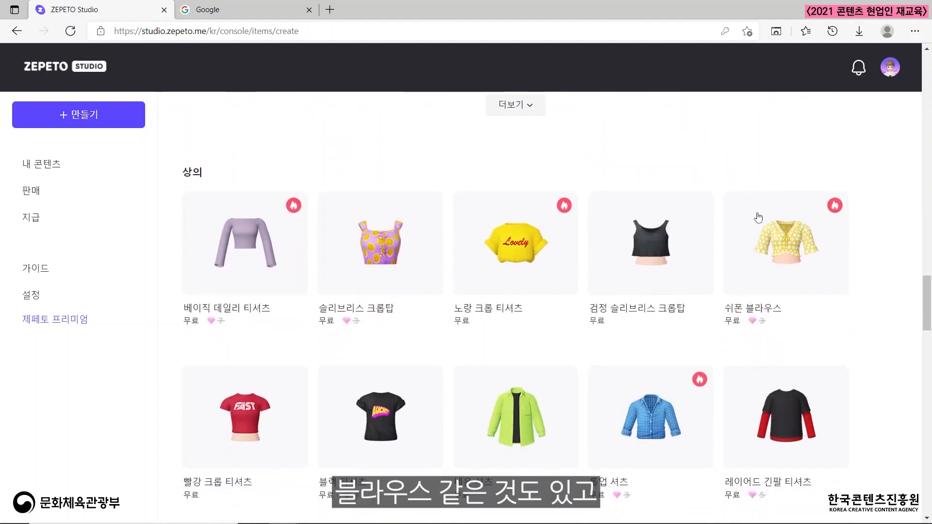
scroll(628, 251, down, 20)
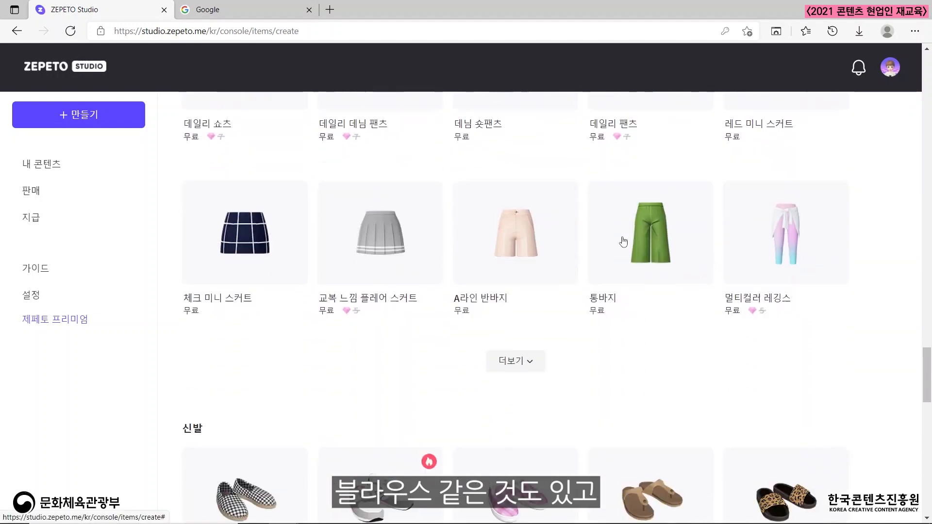
scroll(621, 236, down, 6)
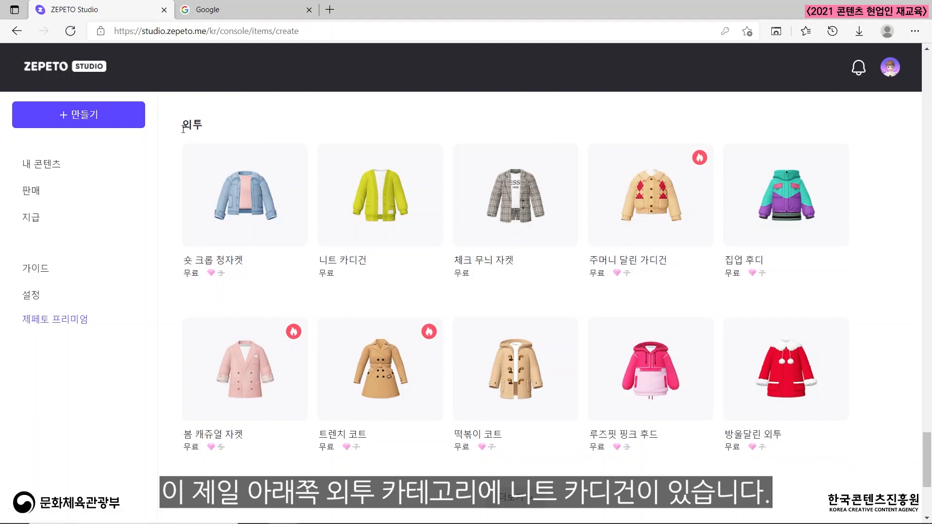
drag(184, 128, 215, 133)
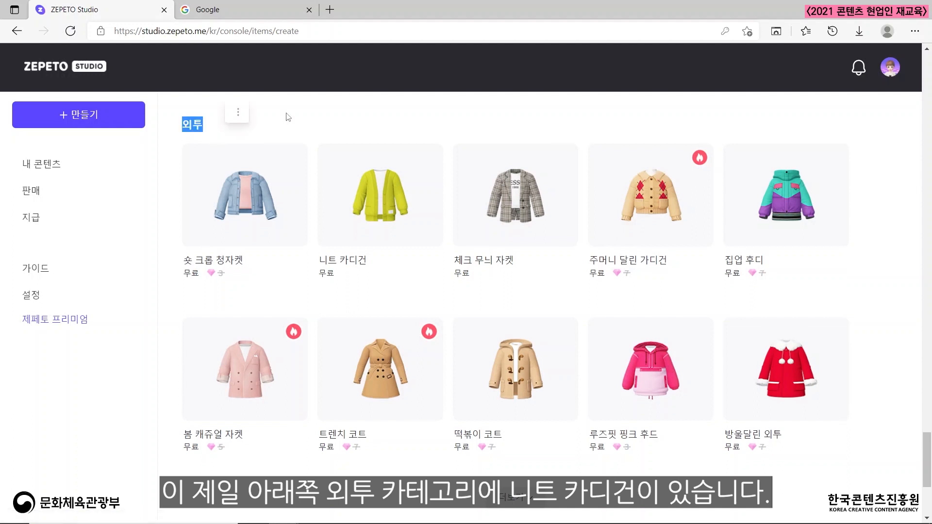
click(377, 302)
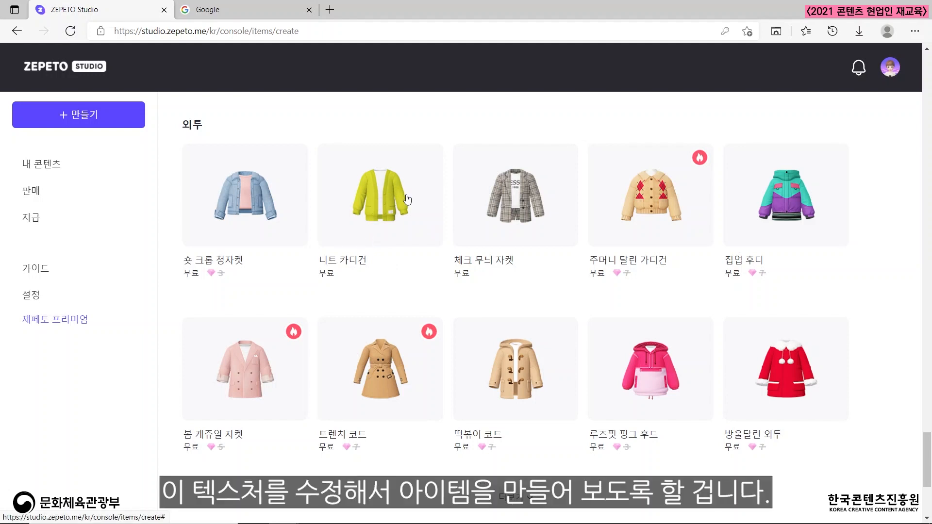
click(383, 205)
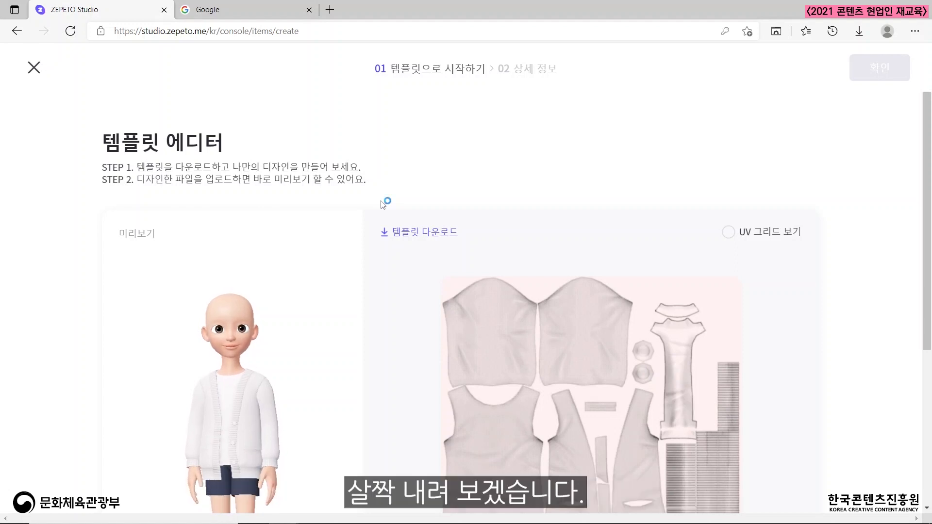
Rotate the preview avatar, enlarge it to inspect the cardigan, and return to the full-body view.
scroll(536, 160, down, 3)
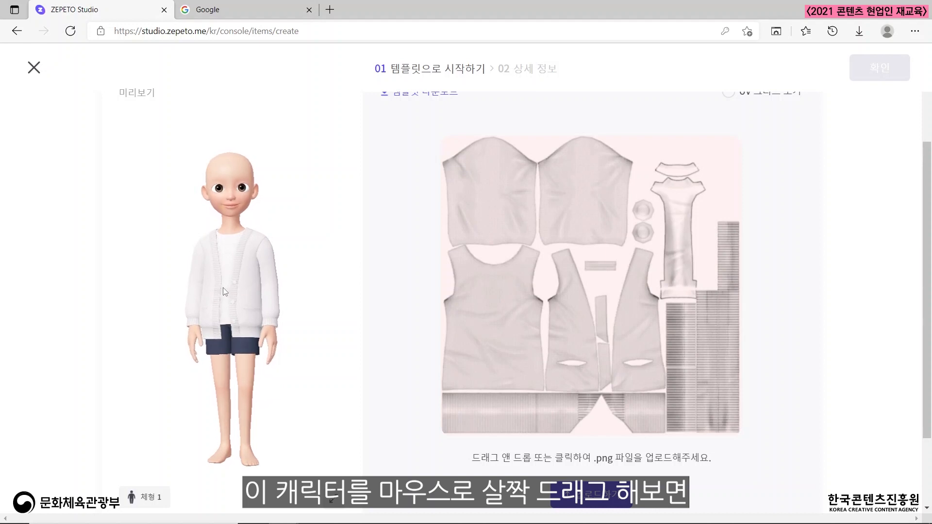
drag(225, 290, 292, 306)
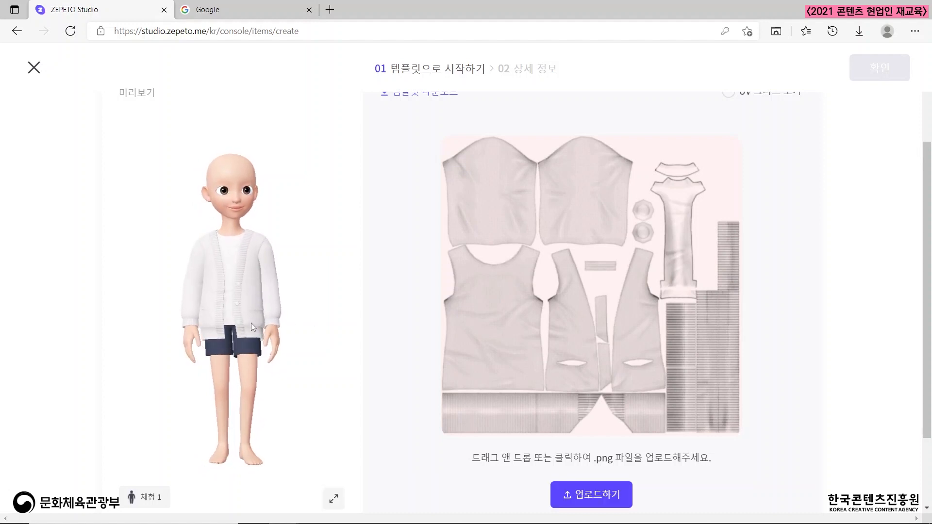
click(337, 502)
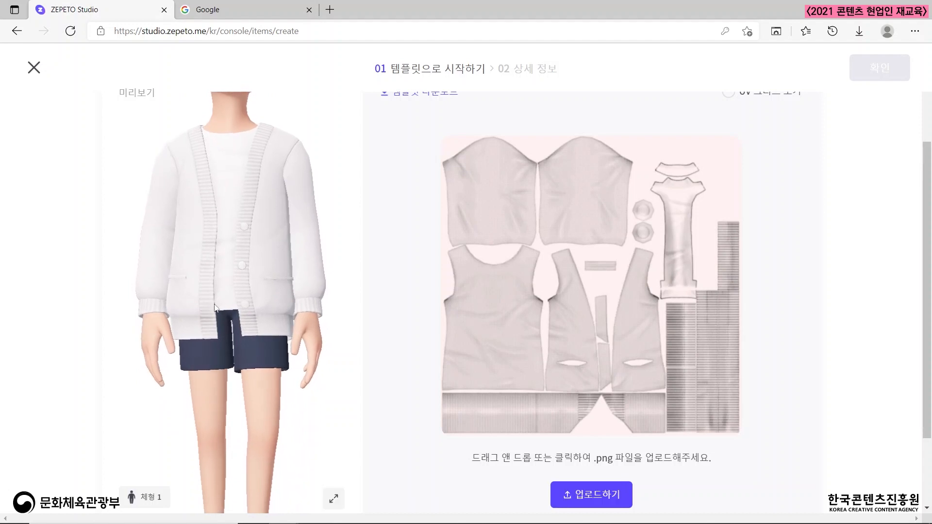
drag(202, 304, 196, 331)
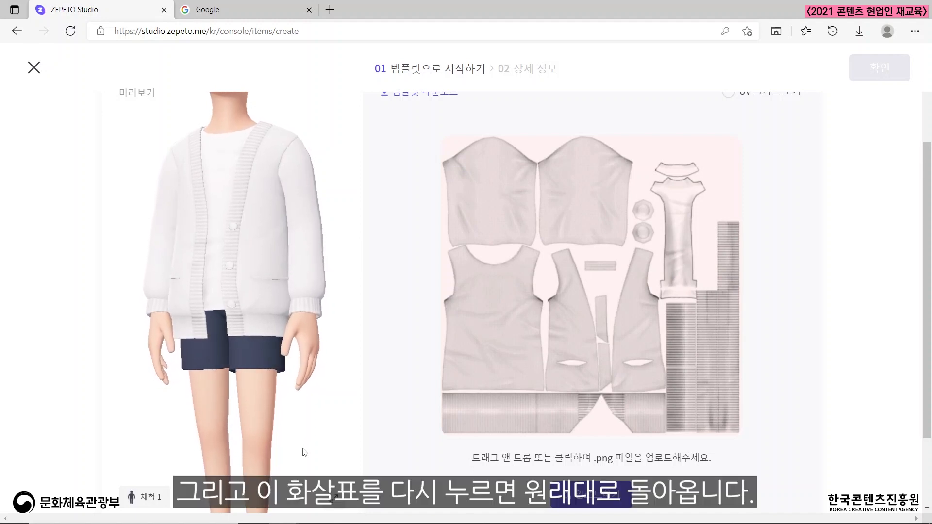
click(335, 499)
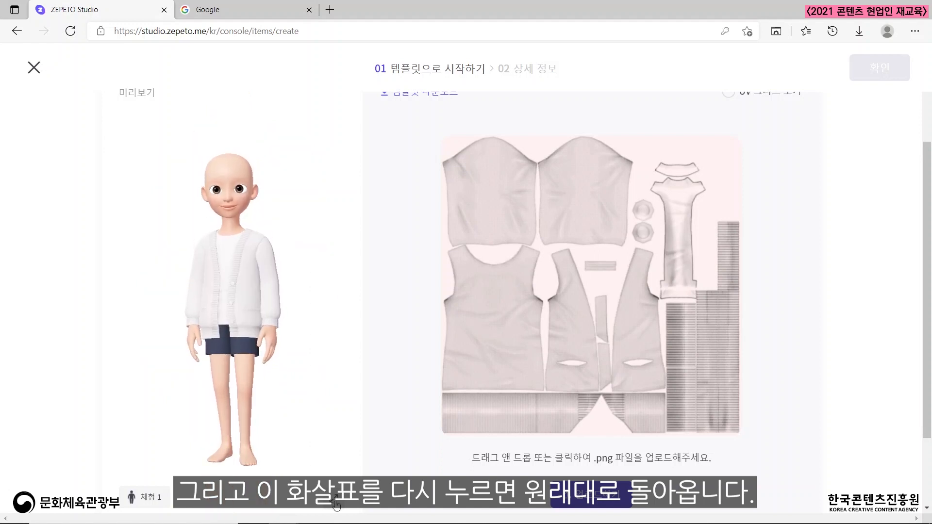
Cycle the preview avatar through all the body types (체형) and back to 체형 1.
click(149, 500)
click(149, 500)
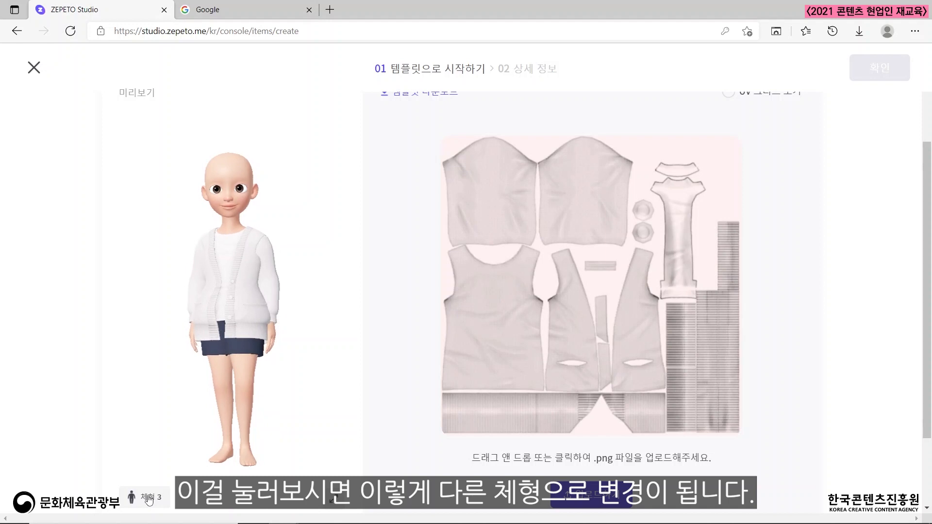
click(148, 500)
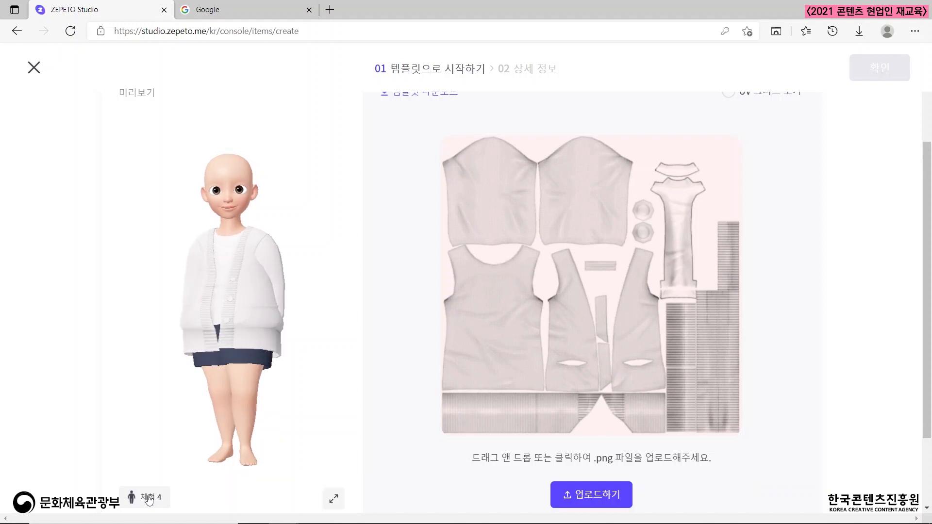
click(163, 500)
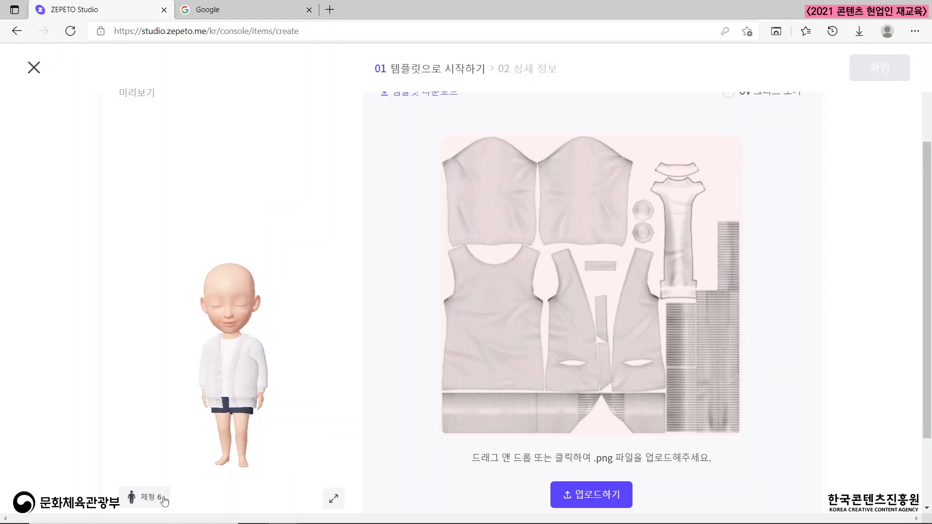
click(160, 499)
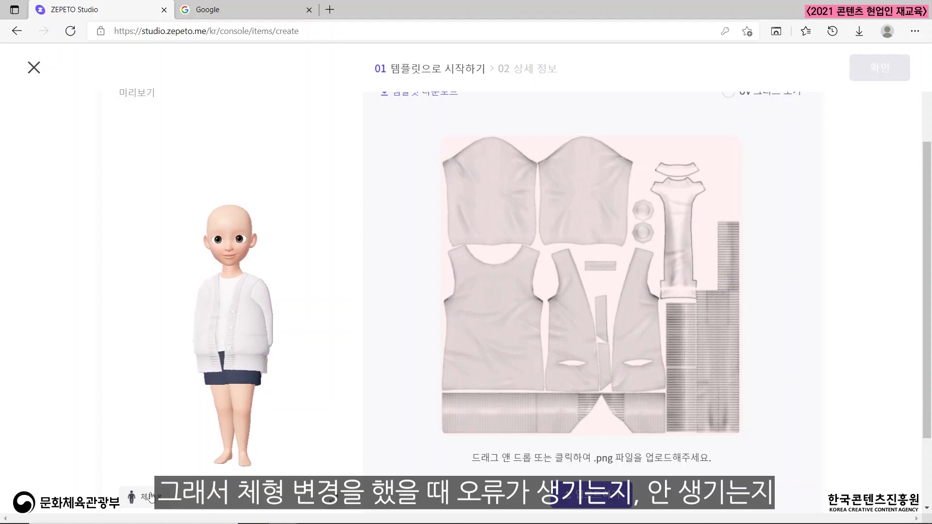
click(151, 497)
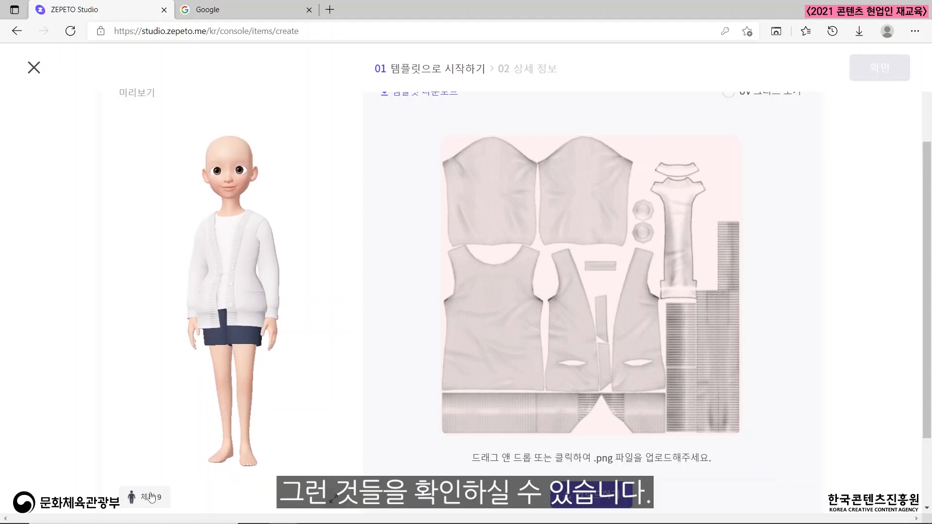
click(151, 498)
click(150, 498)
click(148, 499)
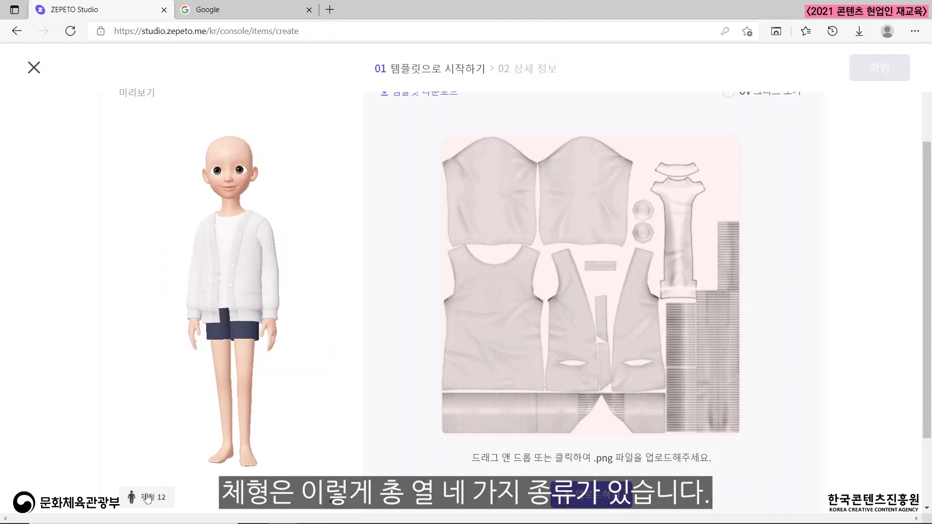
click(148, 498)
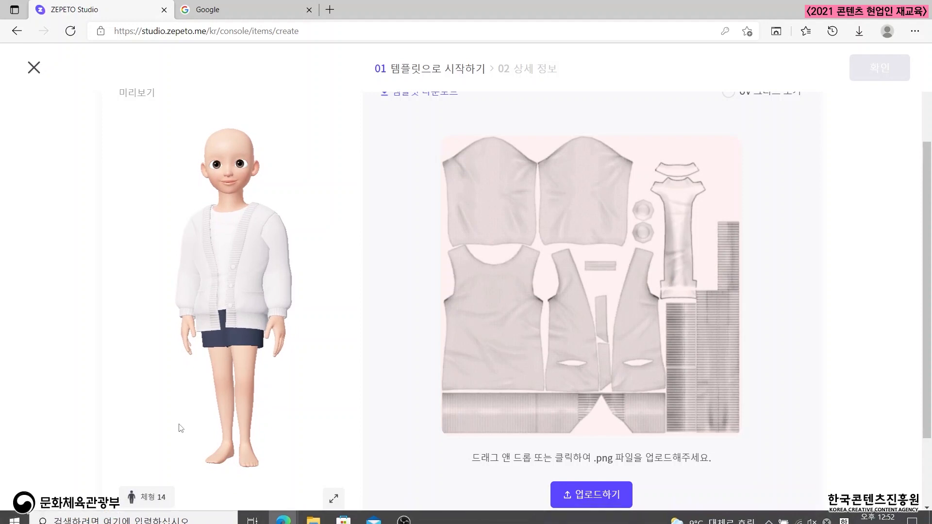
click(160, 498)
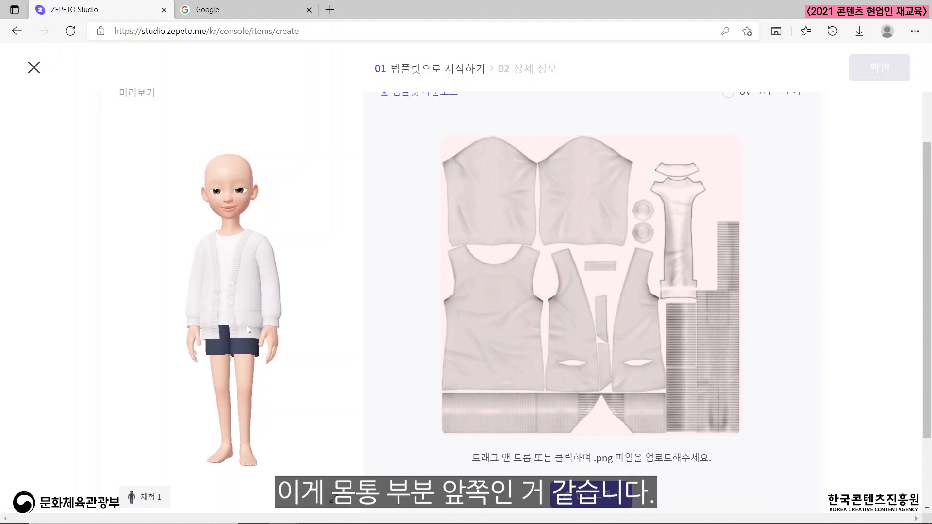
Inspect the enlarged cardigan from the front, back and side to match its parts with the texture layout.
scroll(266, 315, up, 5)
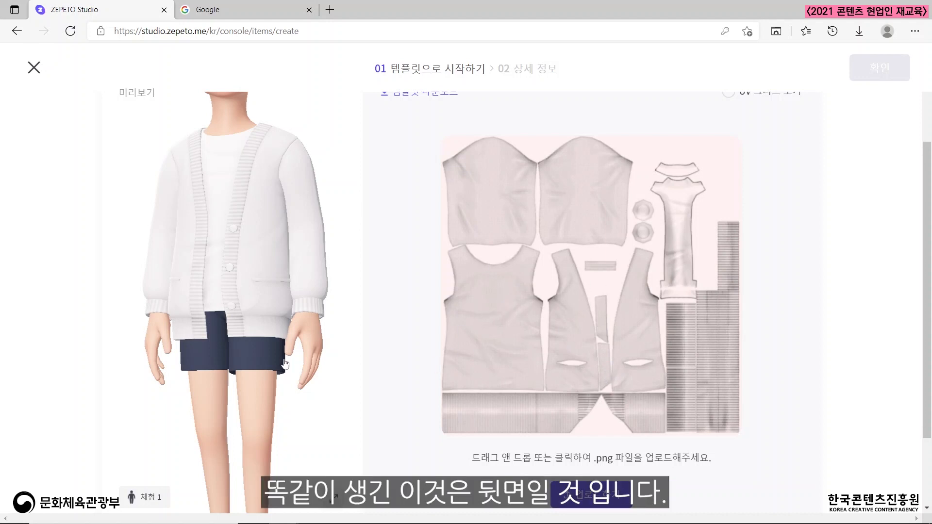
drag(229, 324, 318, 291)
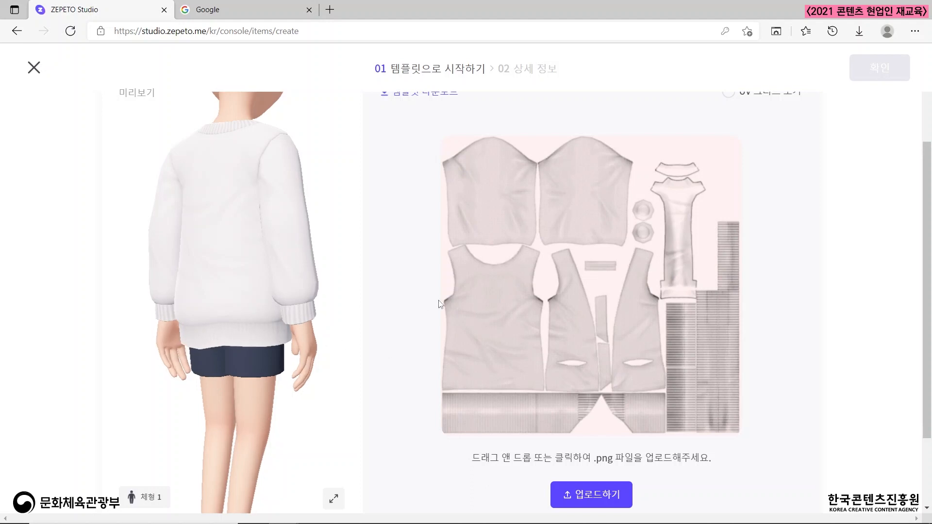
drag(323, 270, 200, 284)
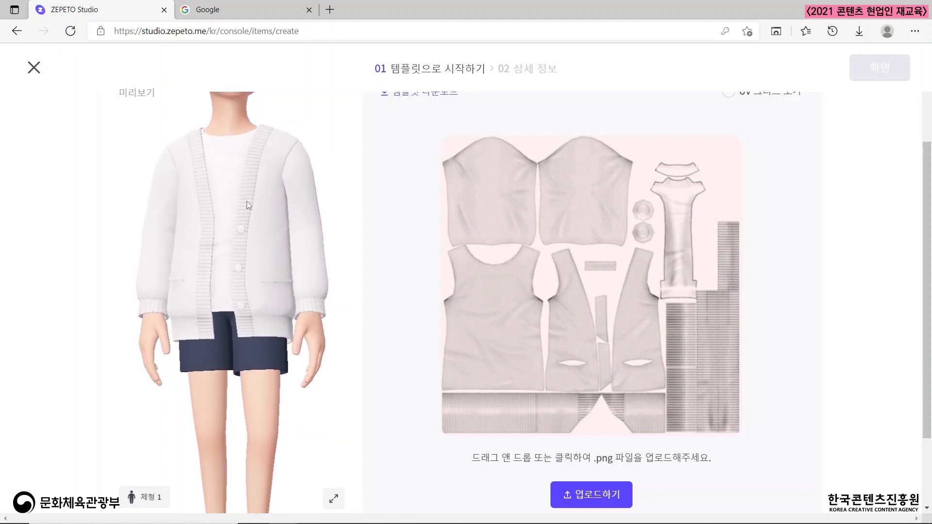
drag(249, 203, 317, 206)
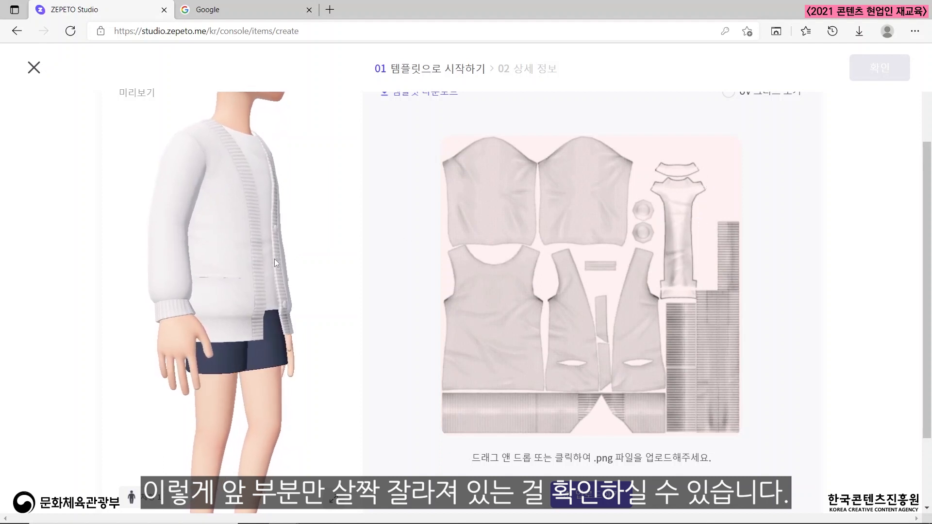
drag(275, 258, 212, 270)
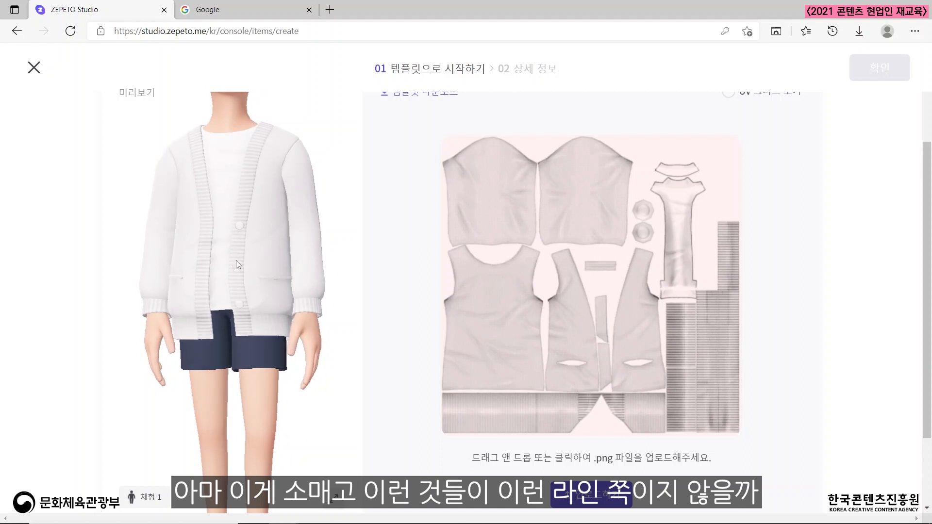
drag(264, 246, 278, 269)
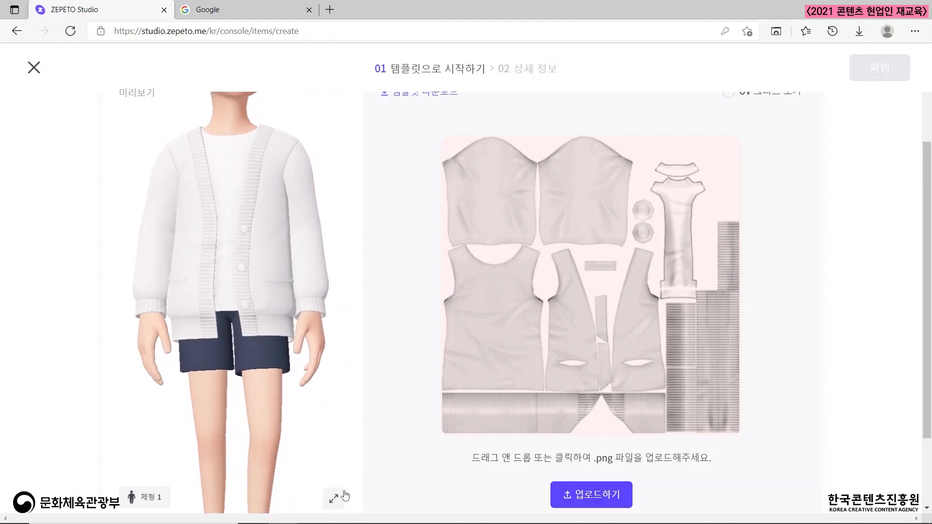
Download the cardigan template and open OTR_61_template.zip down to its __MACOSX folder.
scroll(684, 267, up, 2)
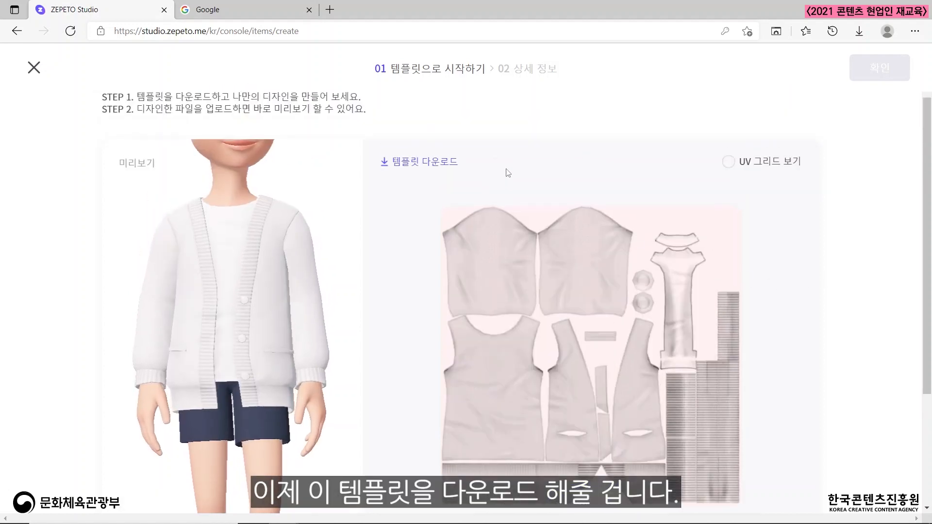
click(450, 163)
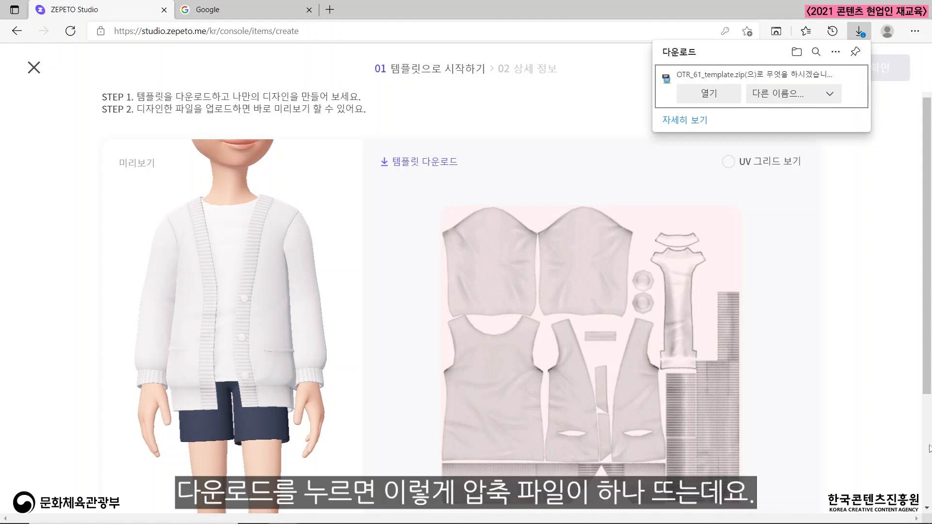
click(710, 93)
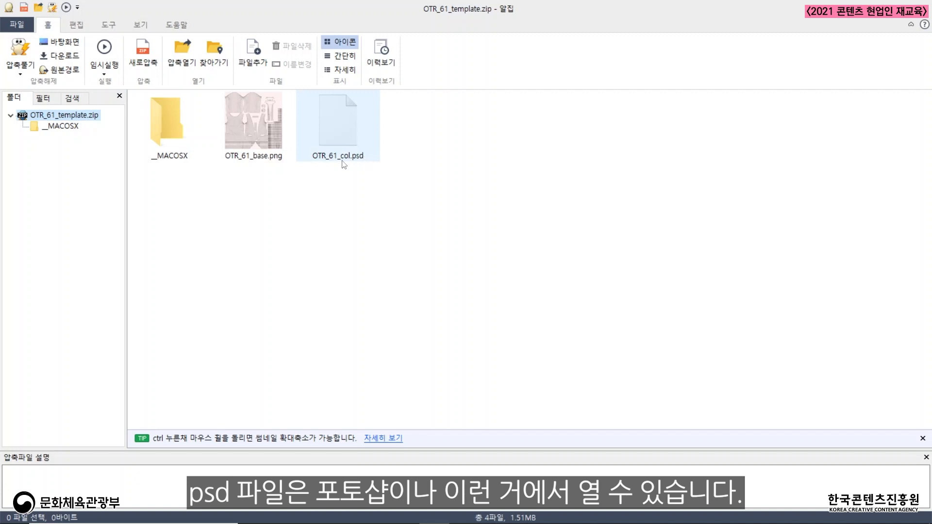
double_click(189, 111)
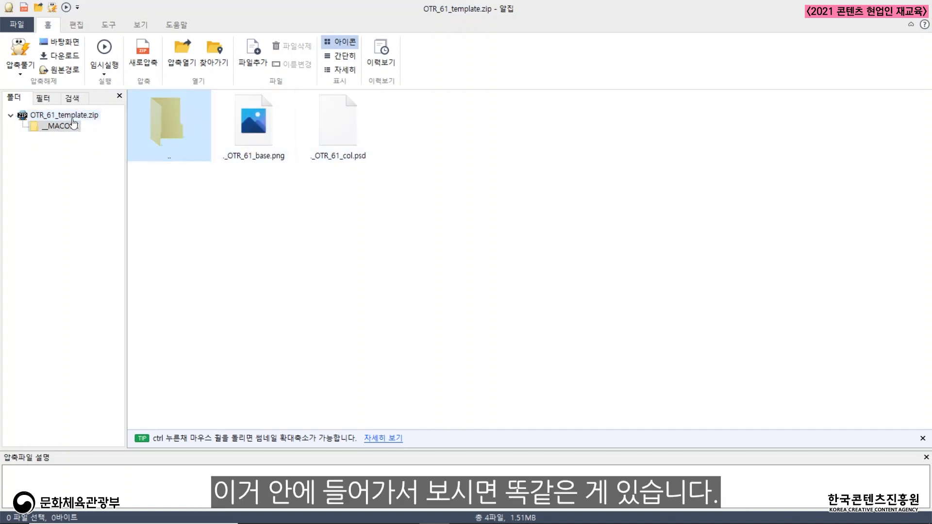
Extract OTR_61_col.psd from the top level of the archive to the desktop (바탕 화면) and close the archive and downloads list.
double_click(170, 125)
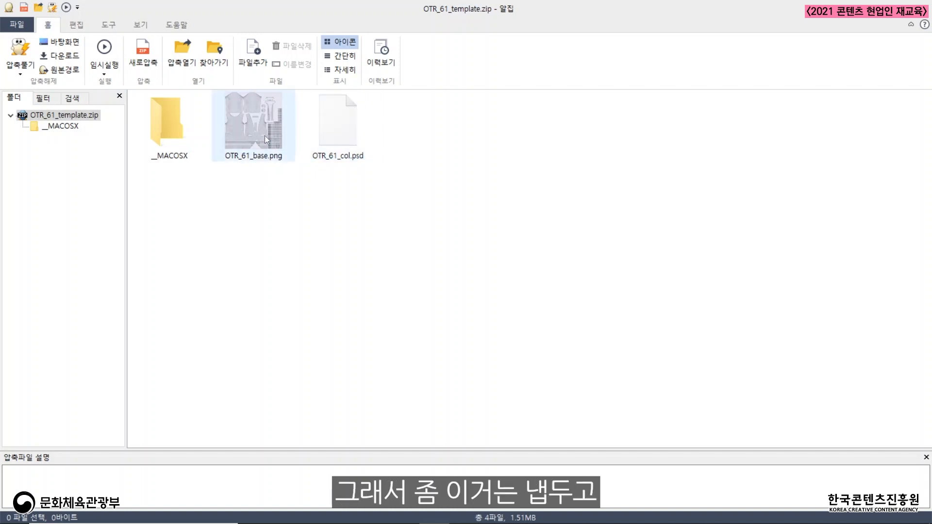
right_click(345, 119)
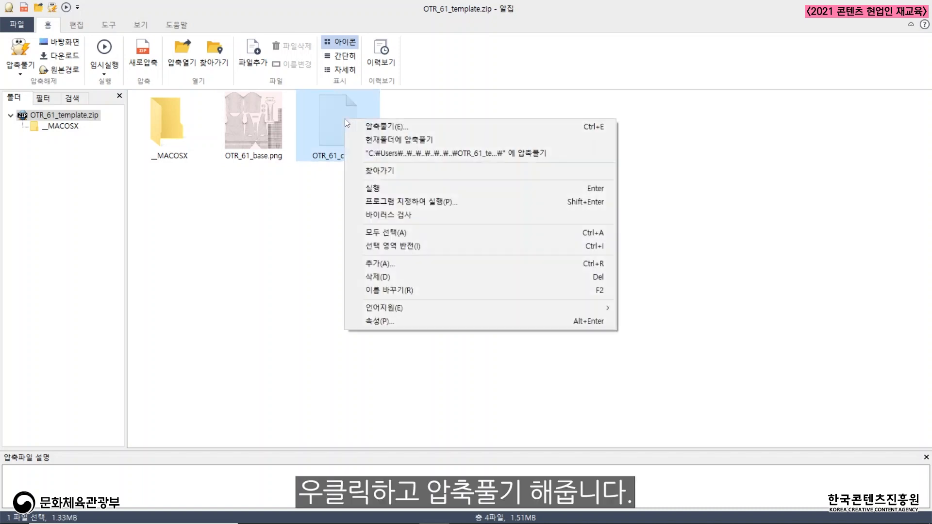
click(399, 127)
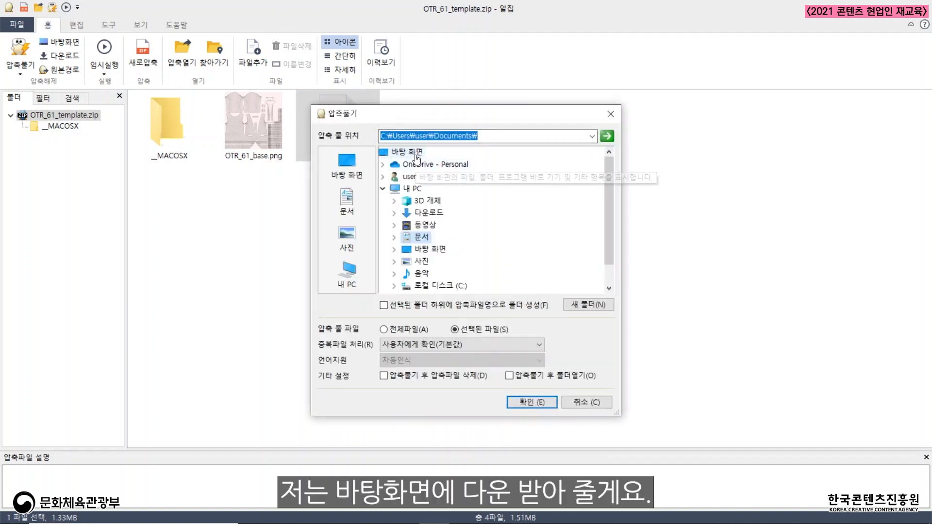
click(414, 152)
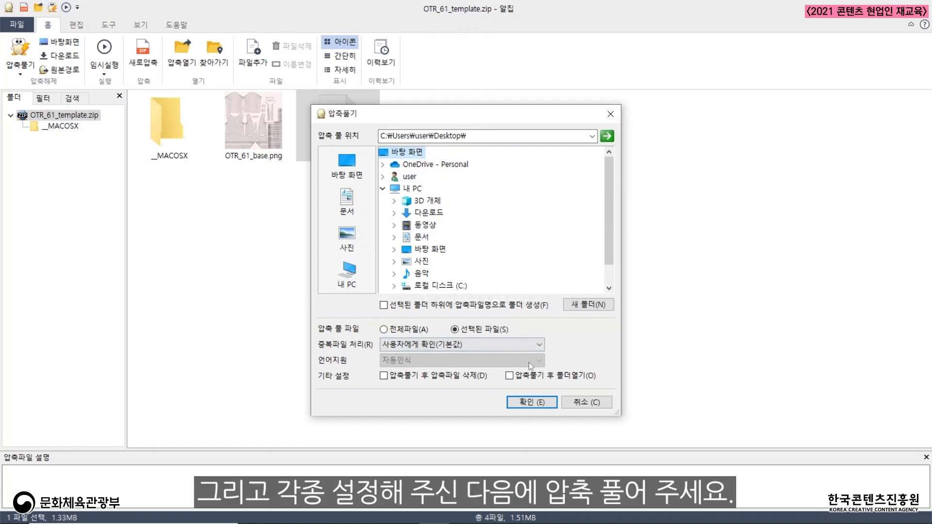
click(540, 403)
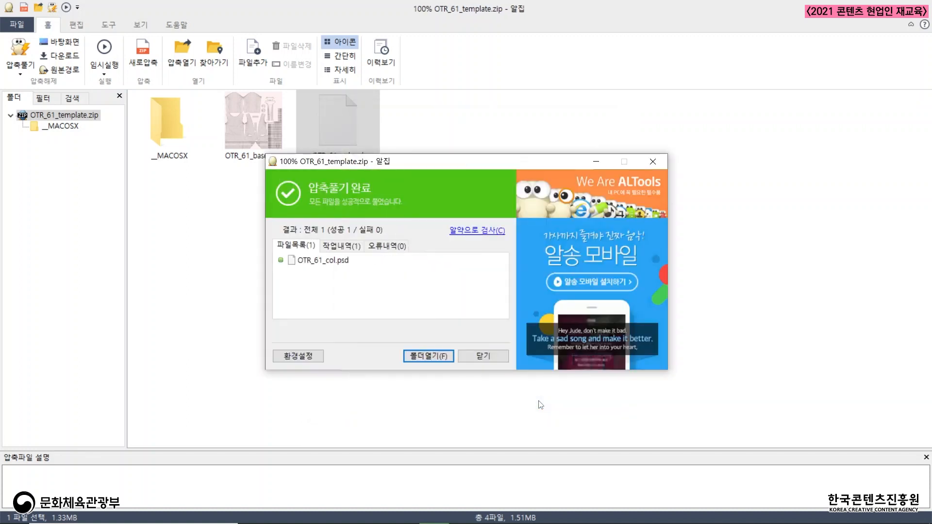
click(499, 358)
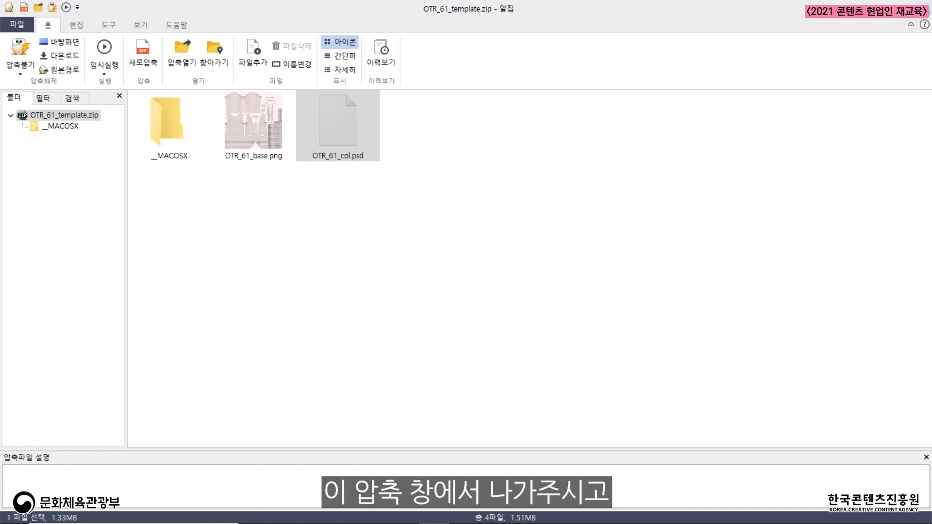
click(922, 8)
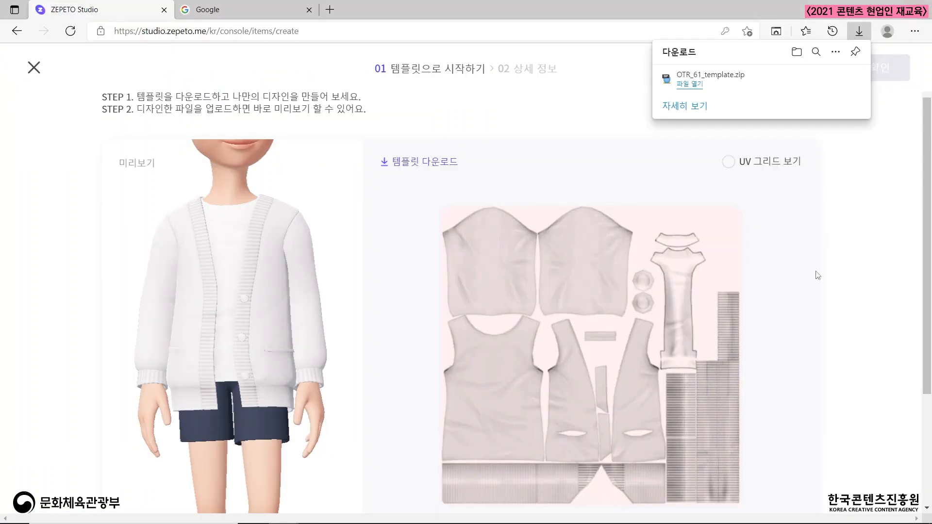
click(860, 32)
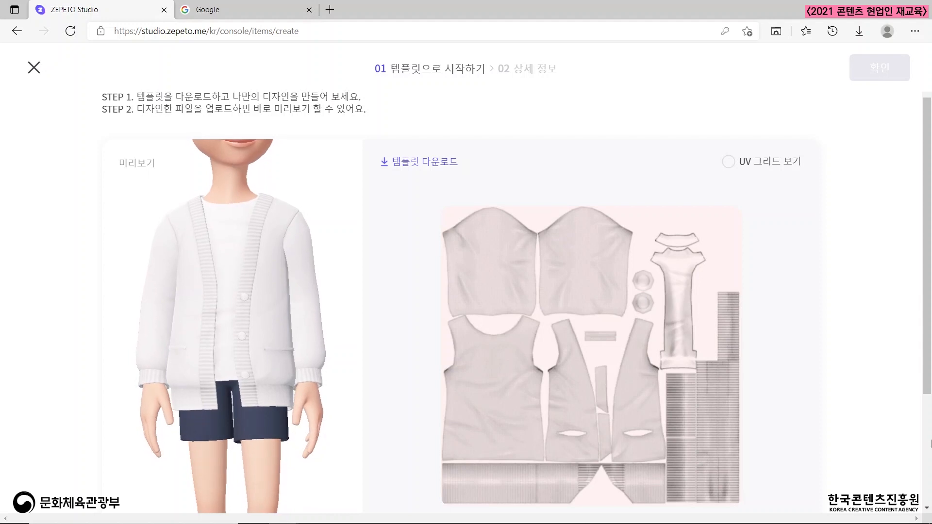
Search Google for photopea in the other browser tab and open the Photopea online photo editor.
key(ctrl+Tab)
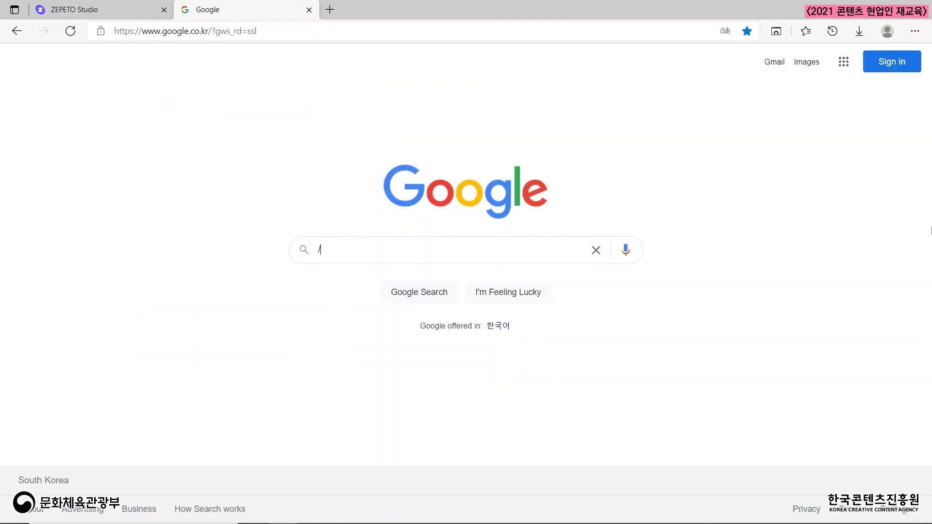
click(931, 95)
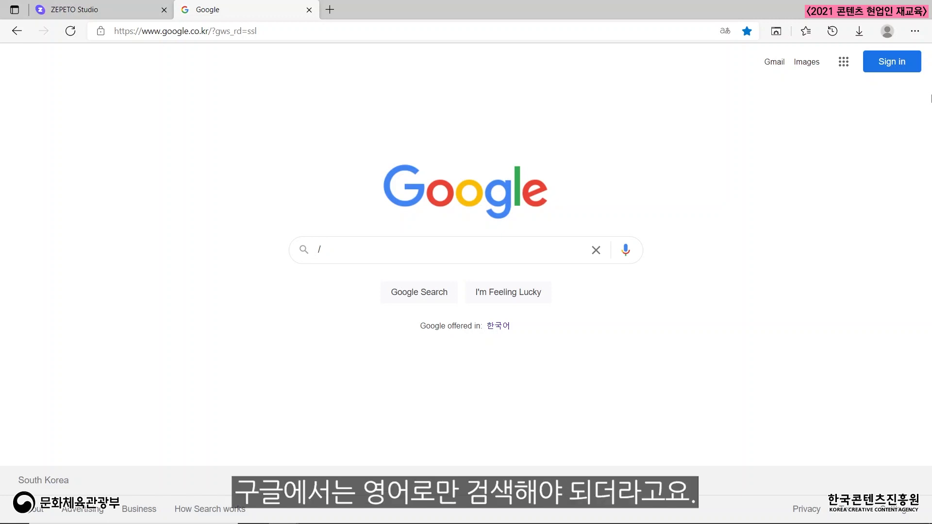
click(596, 250)
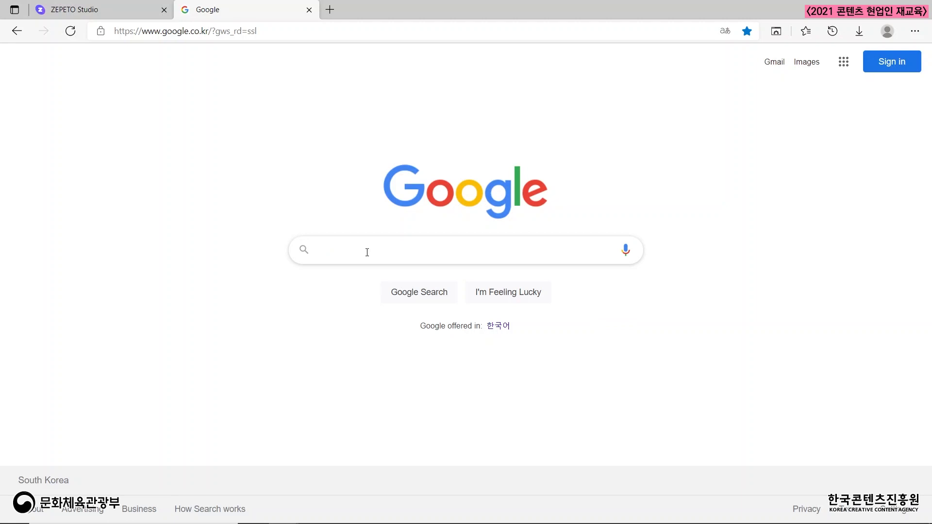
text(photopea)
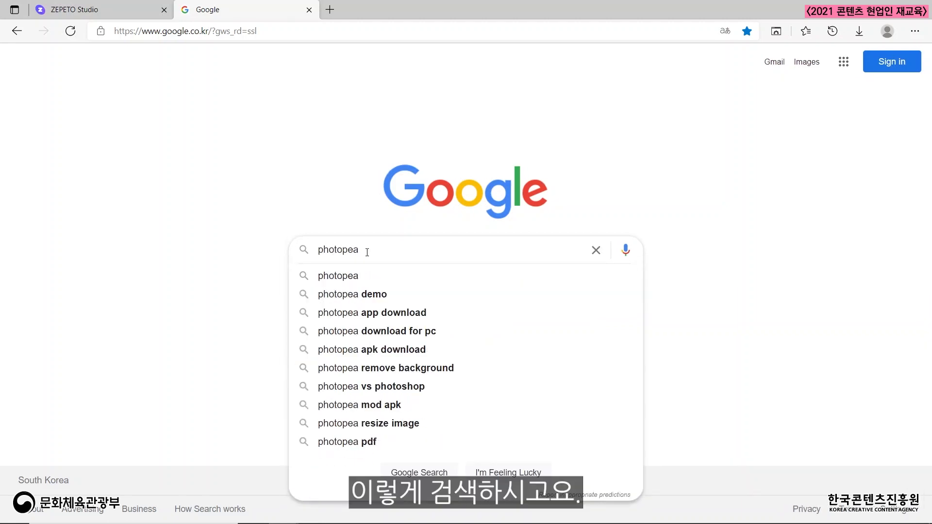
key(Return)
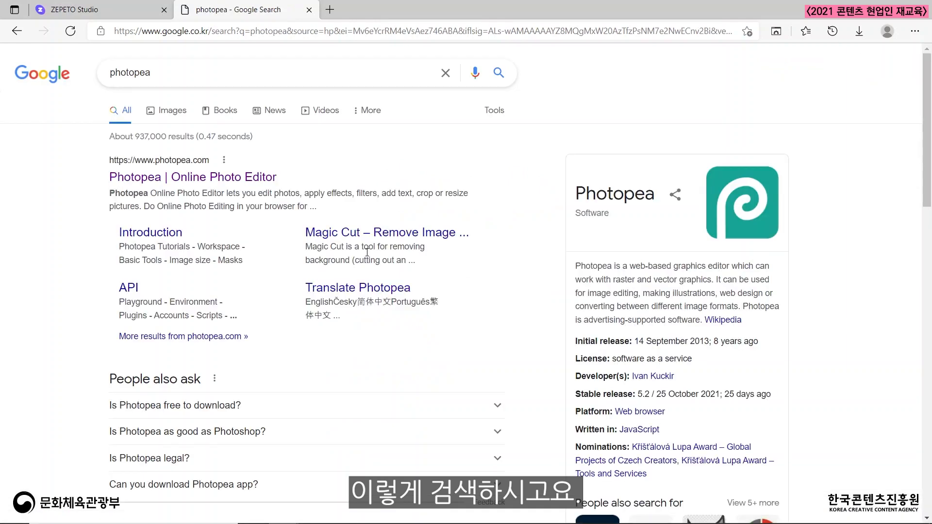
click(115, 180)
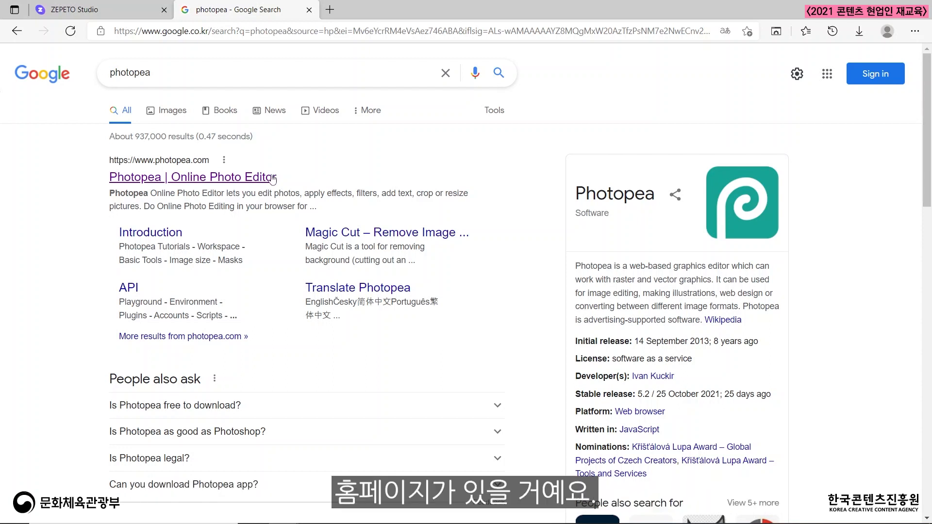
click(208, 178)
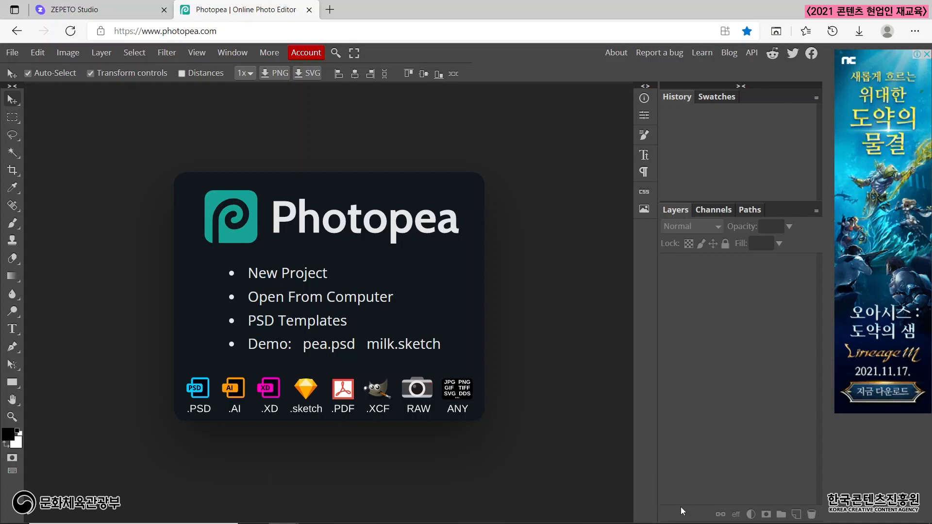
Switch the interface language to 한국어 and back to English.
click(272, 54)
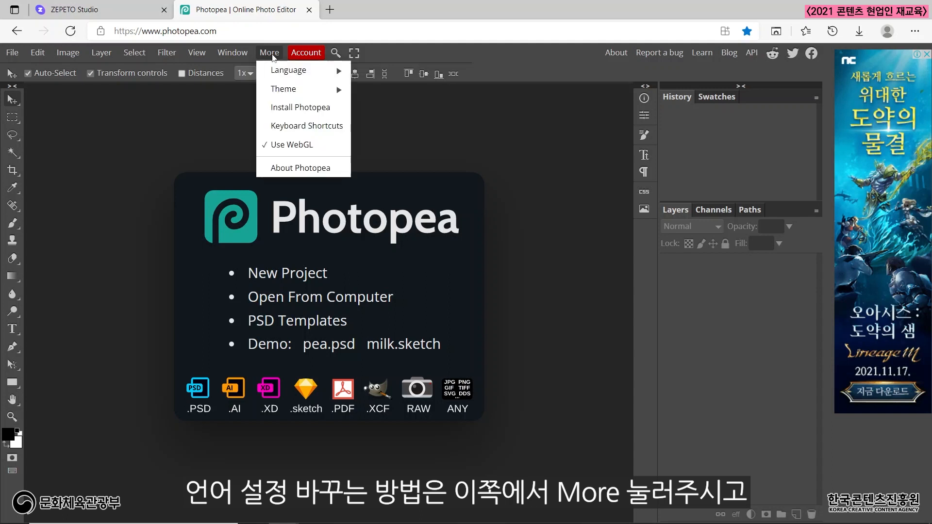
mouse_move(295, 74)
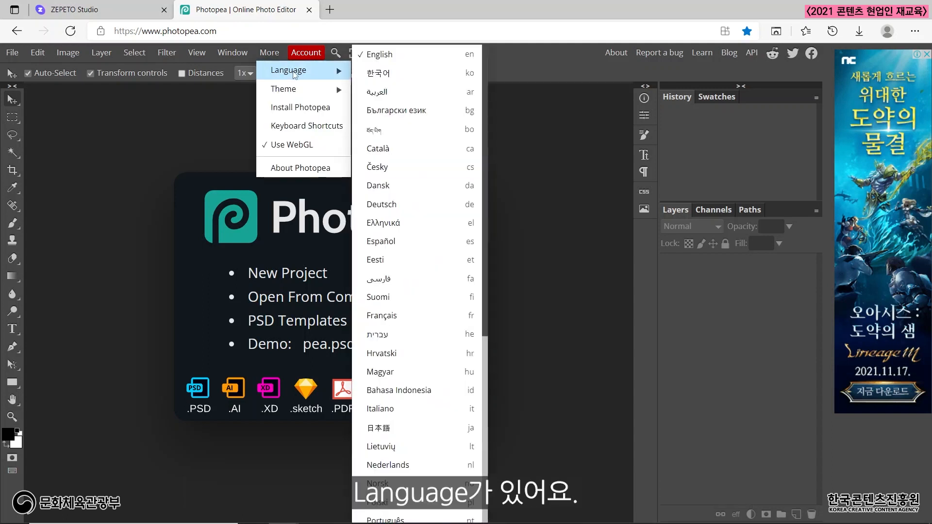
click(396, 73)
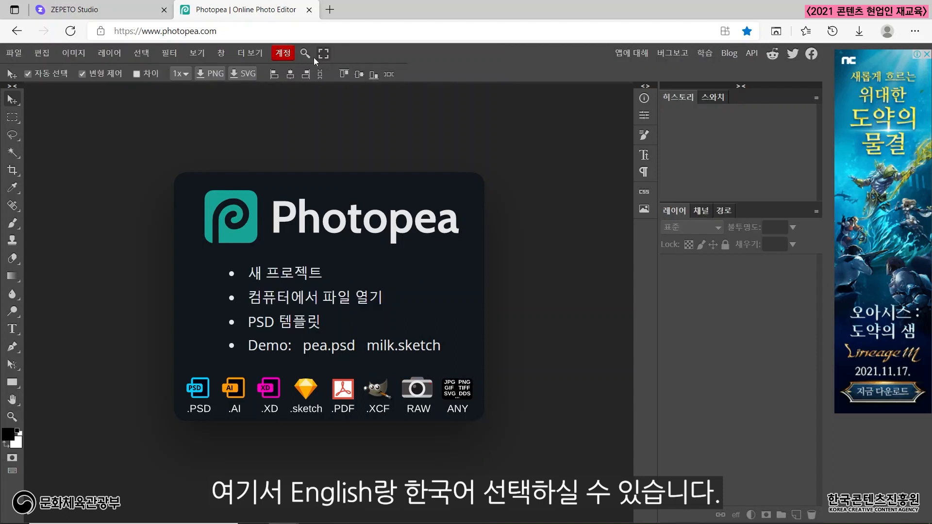
click(251, 58)
mouse_move(263, 70)
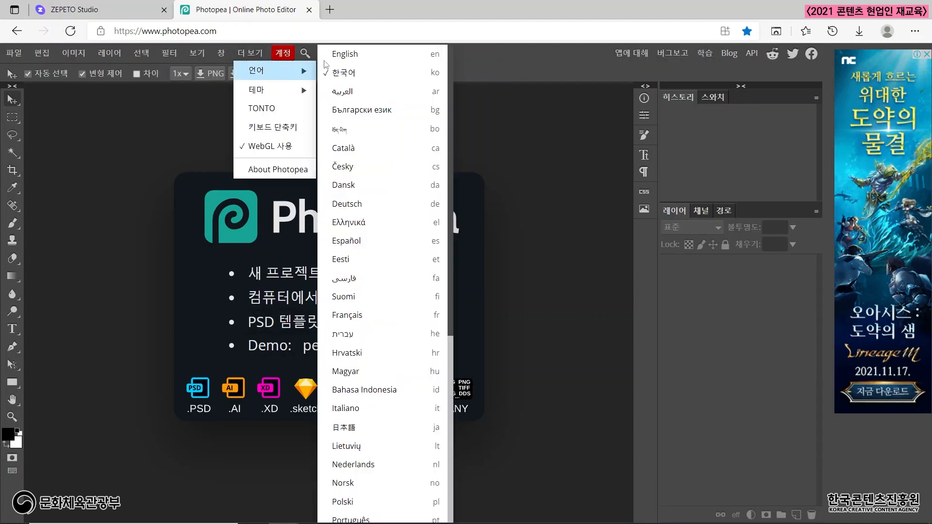
click(352, 57)
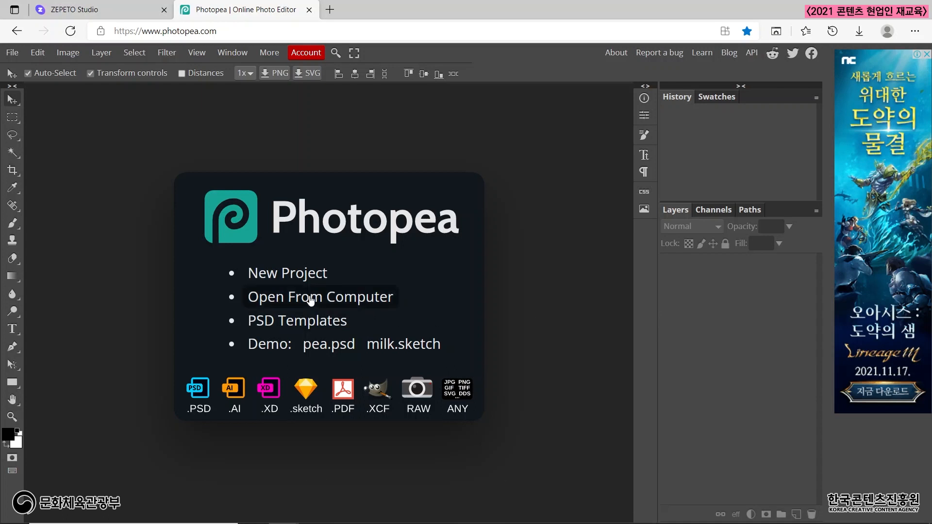
Open OTR_61_col.psd from the desktop of the computer.
click(342, 299)
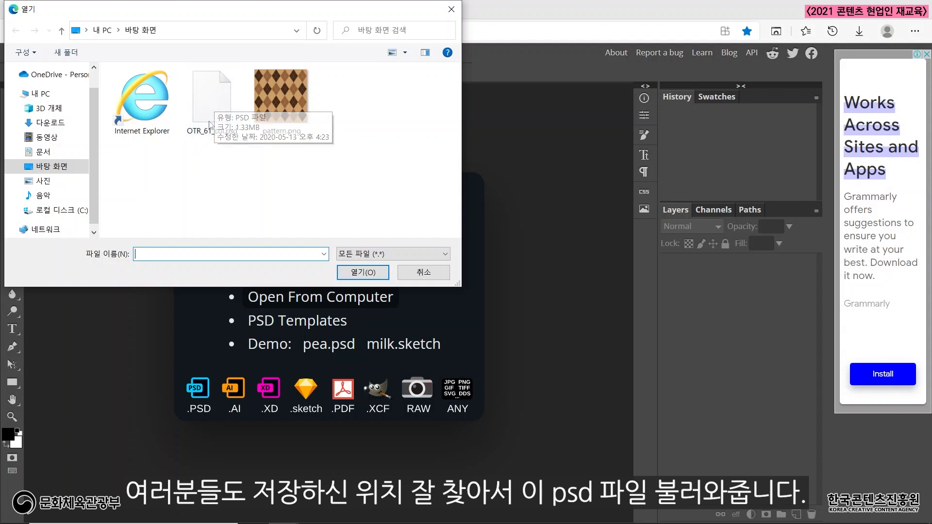
click(209, 91)
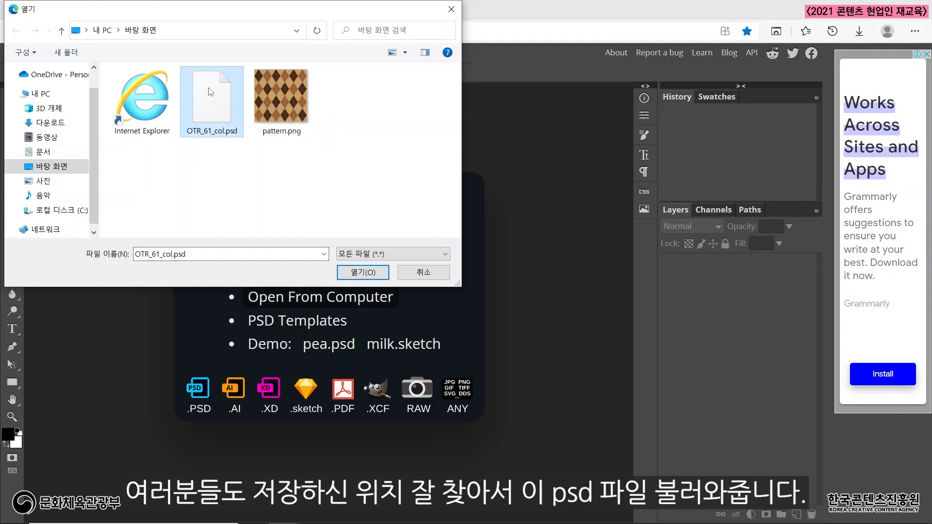
click(364, 273)
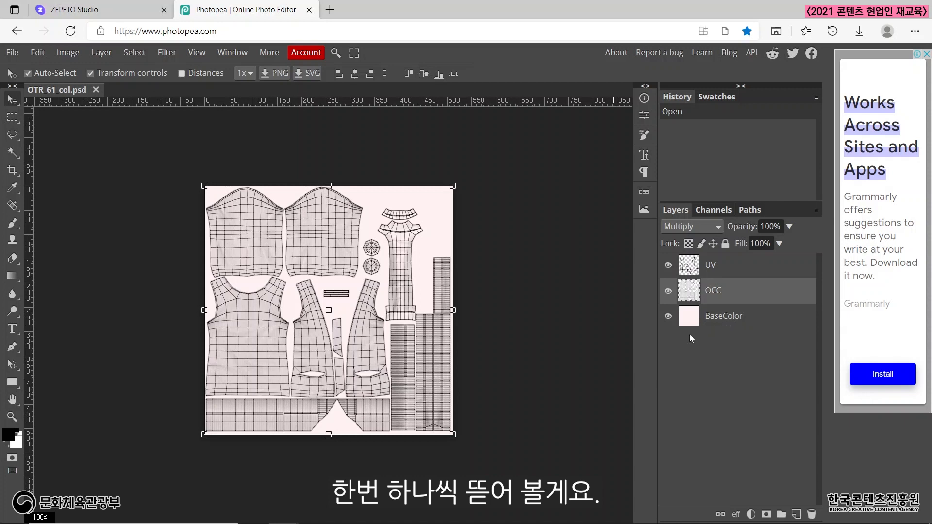
Toggle the visibility of the UV and OCC layers off and on to examine what each contributes to the template.
click(668, 266)
click(668, 266)
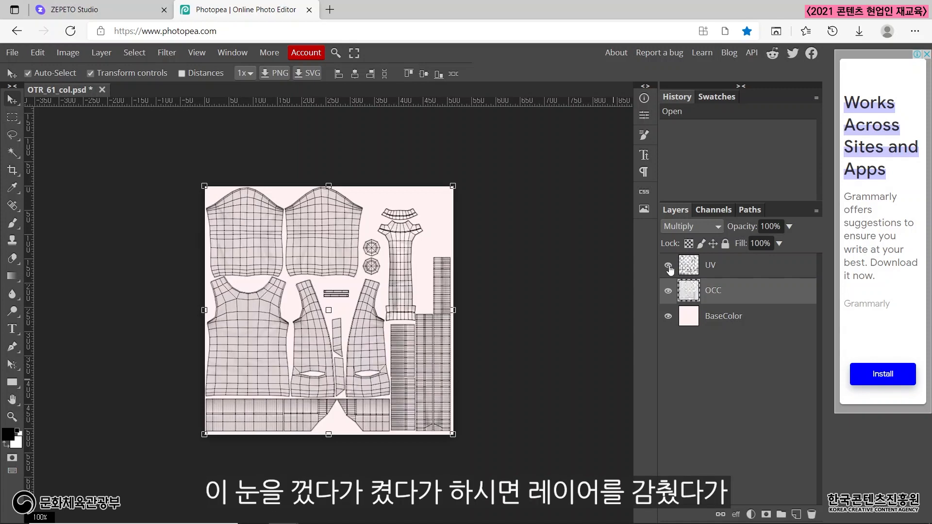
click(669, 292)
click(668, 293)
click(669, 292)
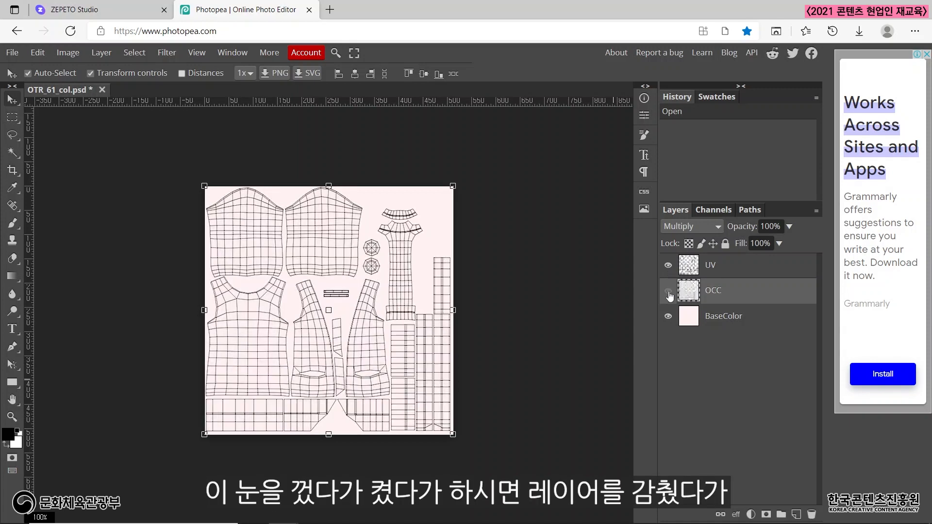
click(668, 292)
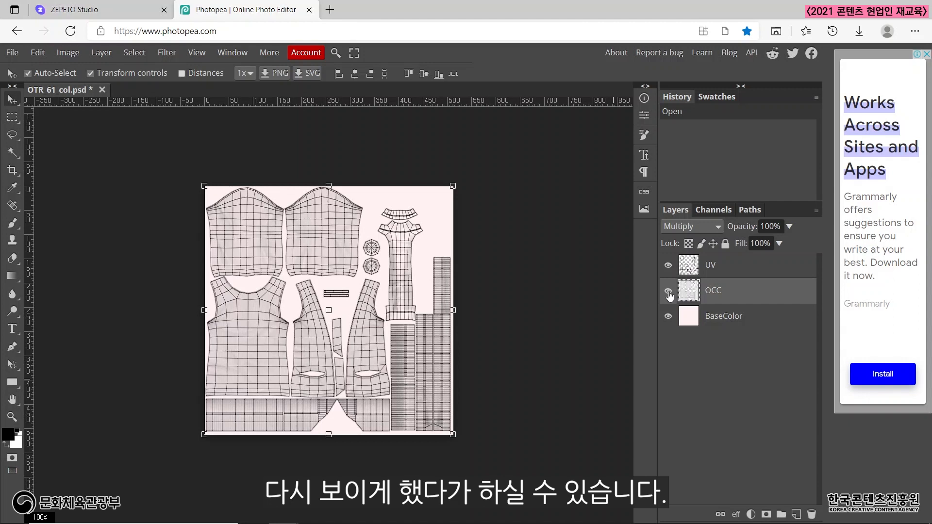
Hide the OCC and UV layers to examine BaseColor alone, show both again one by one, and select the UV layer.
click(669, 292)
click(668, 266)
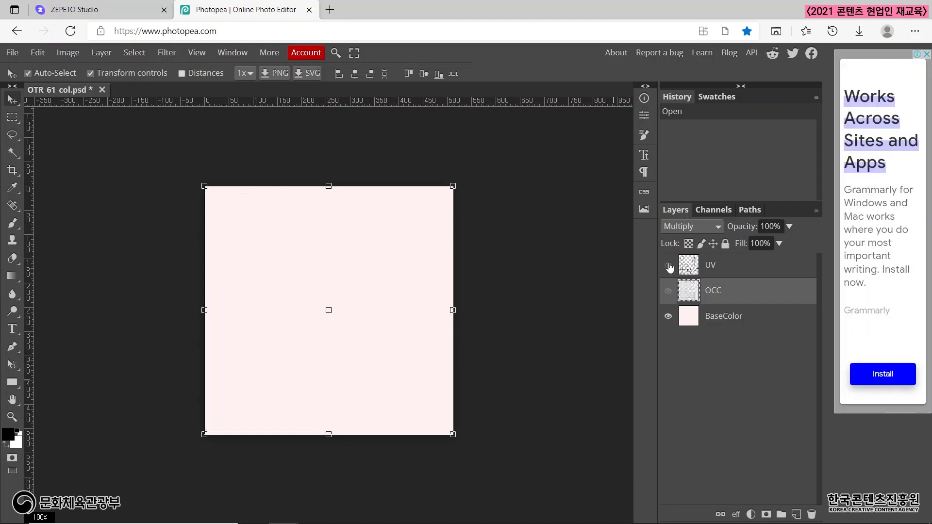
click(723, 326)
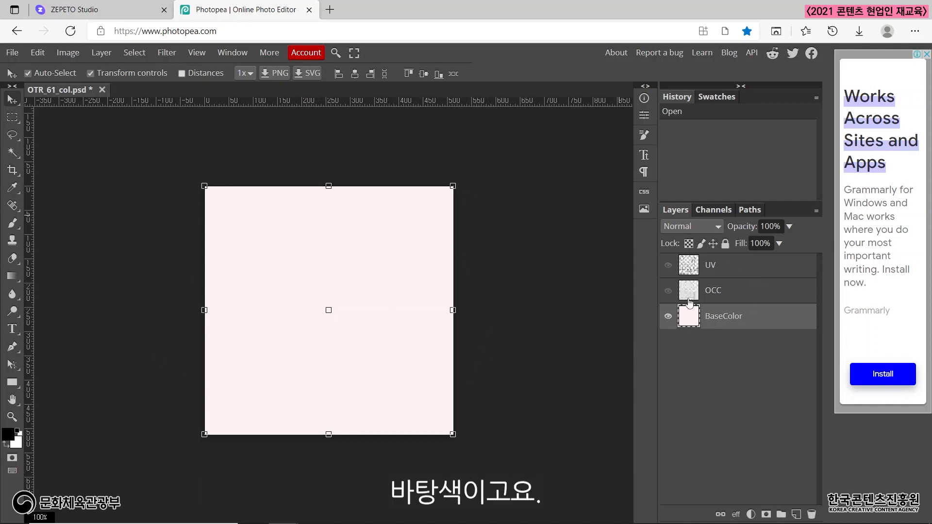
click(668, 291)
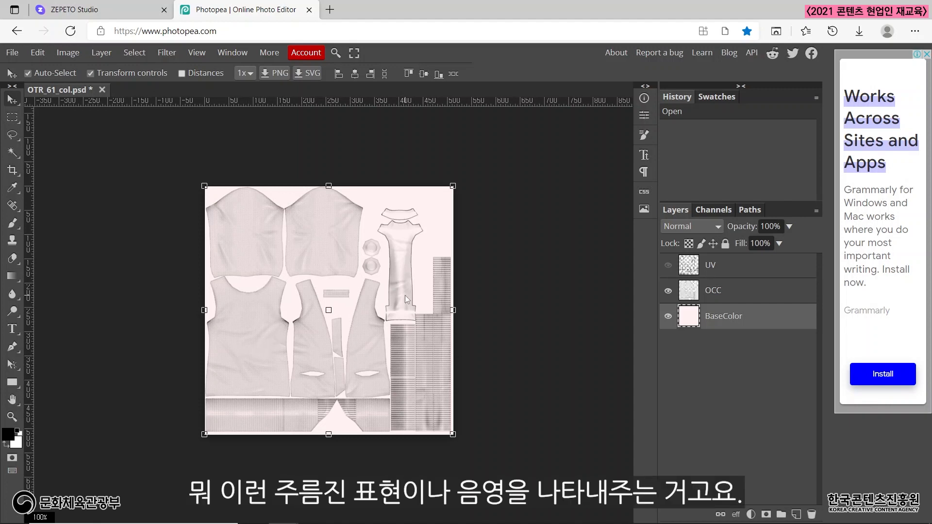
click(668, 265)
click(718, 273)
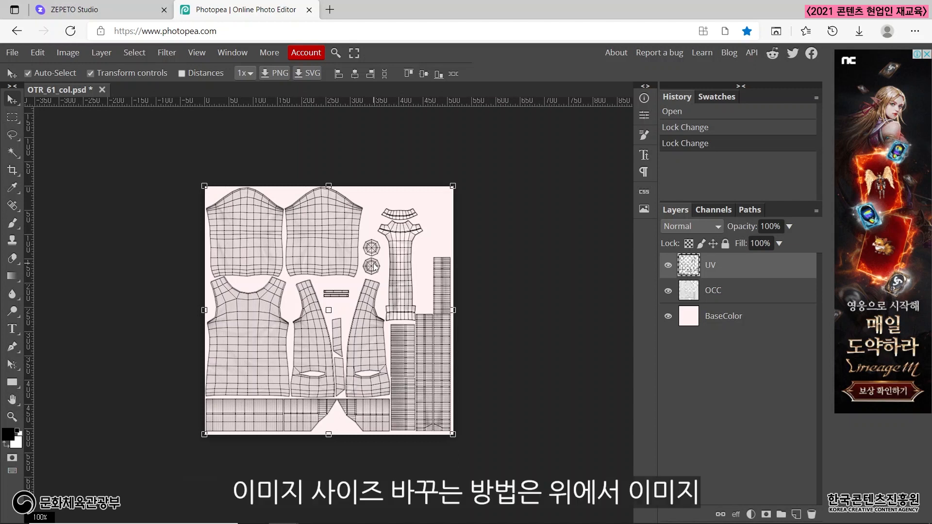
Resize the image to 1024 × 1024 pixels with its proportions linked.
click(76, 51)
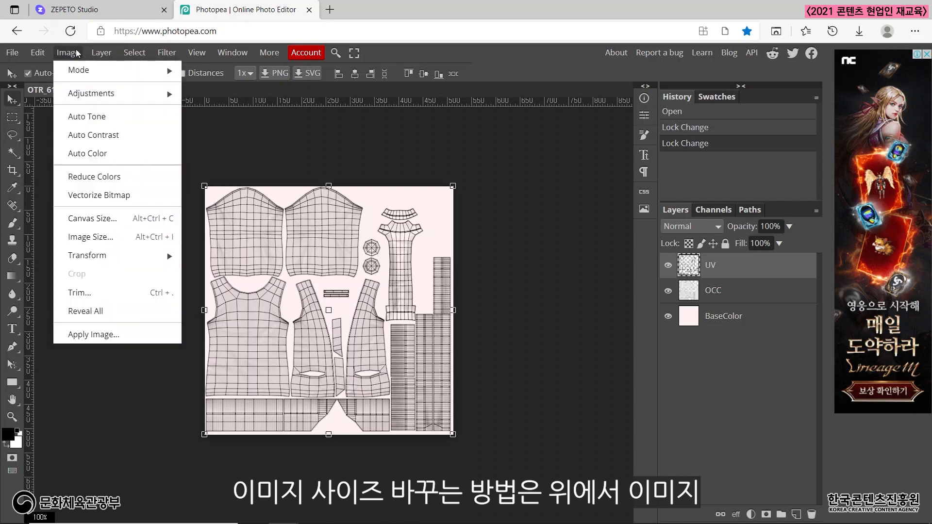
click(97, 238)
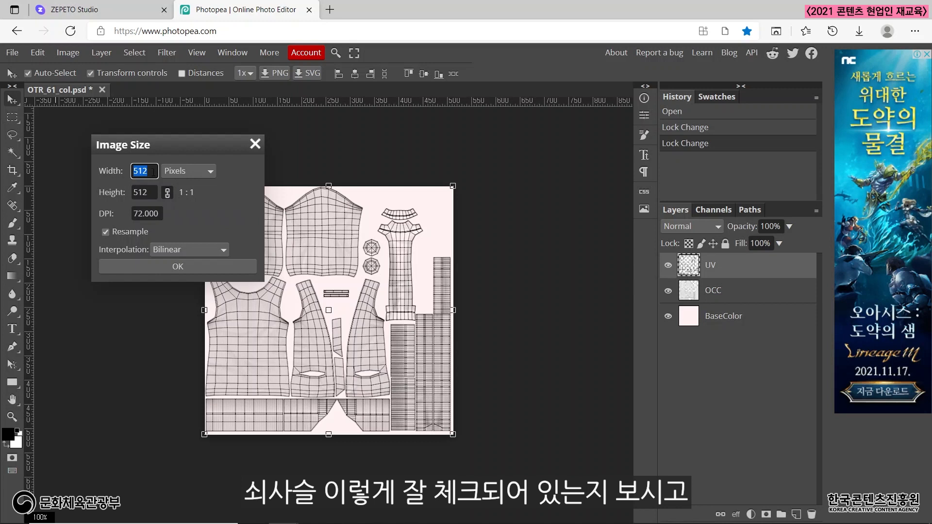
text(1024)
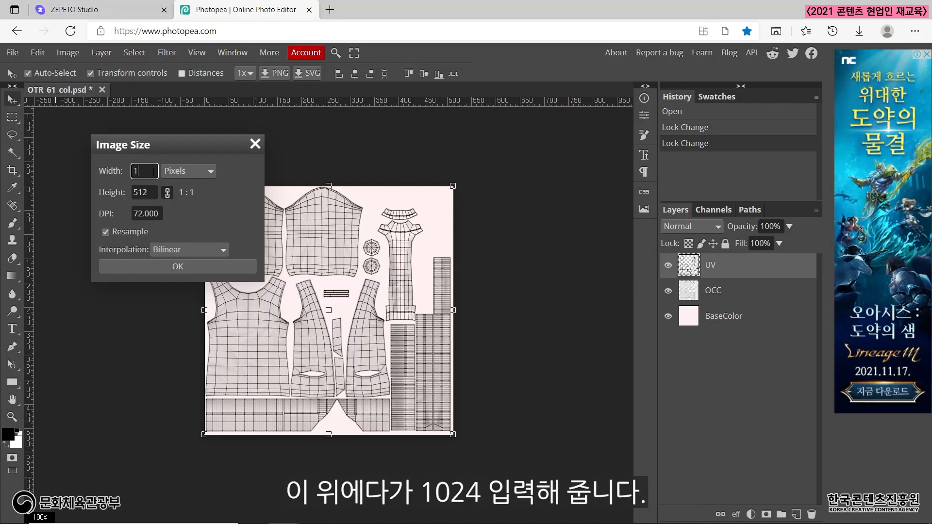
click(221, 208)
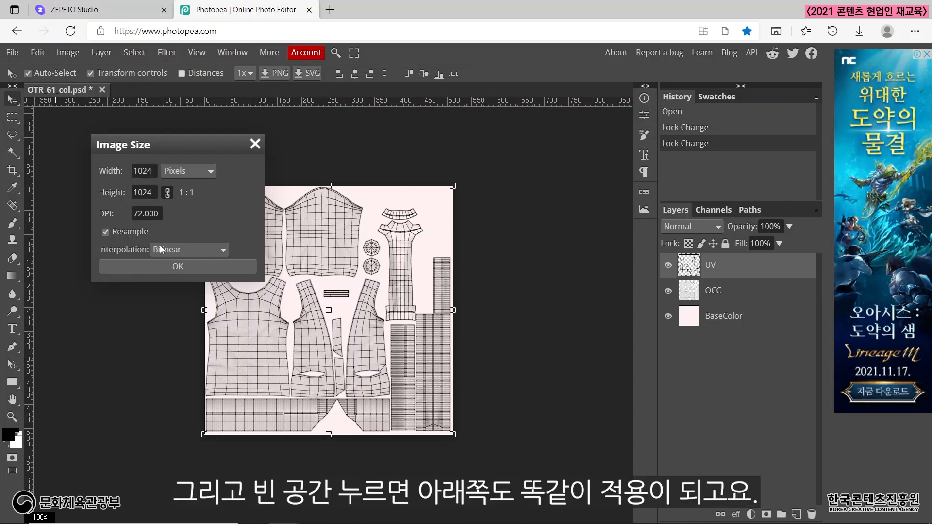
click(181, 269)
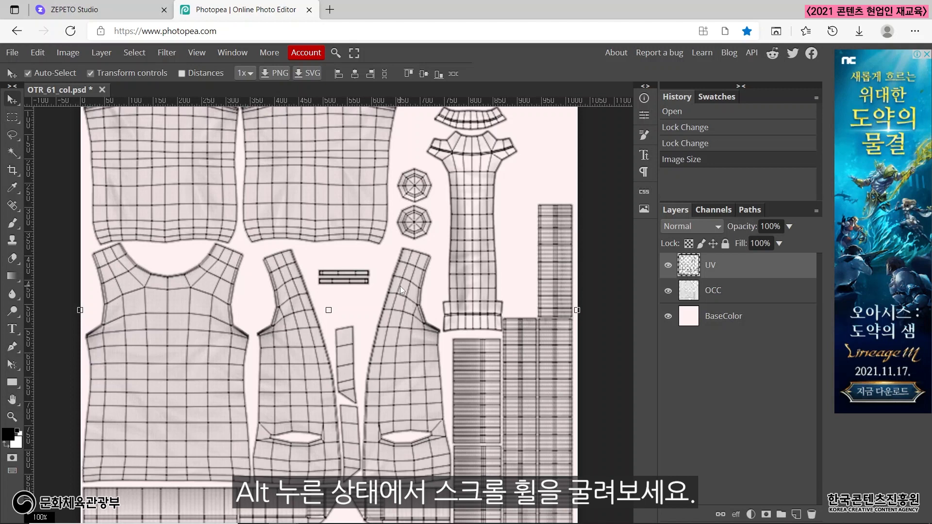
Examine the UV template up close, including the two button pieces and the sleeve pieces, and return to the full view.
scroll(401, 286, down, 1)
scroll(402, 290, up, 1)
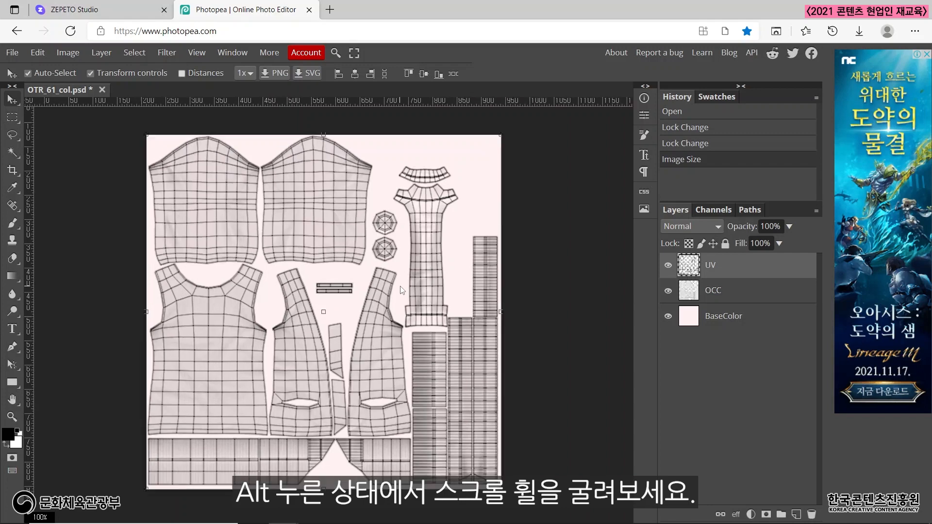
scroll(402, 291, up, 1)
scroll(402, 291, down, 1)
scroll(402, 290, up, 1)
scroll(403, 290, down, 1)
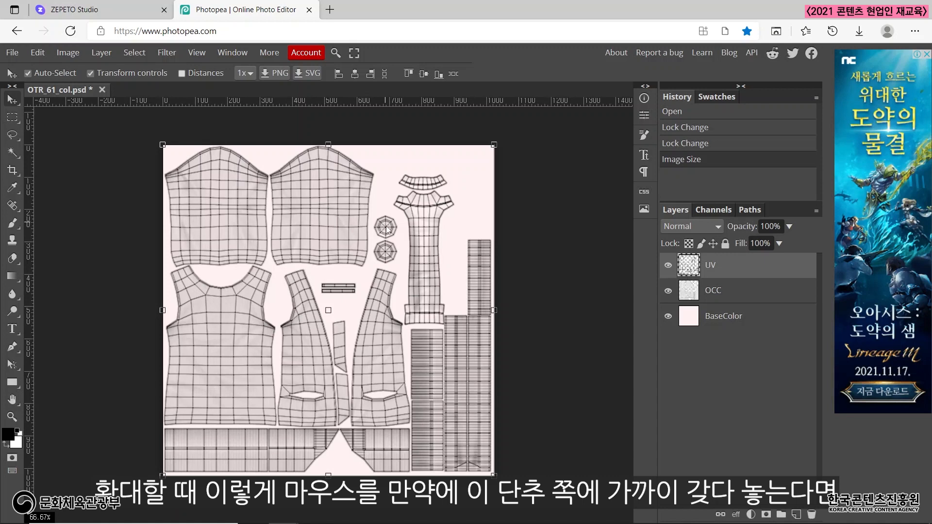
scroll(387, 228, up, 4)
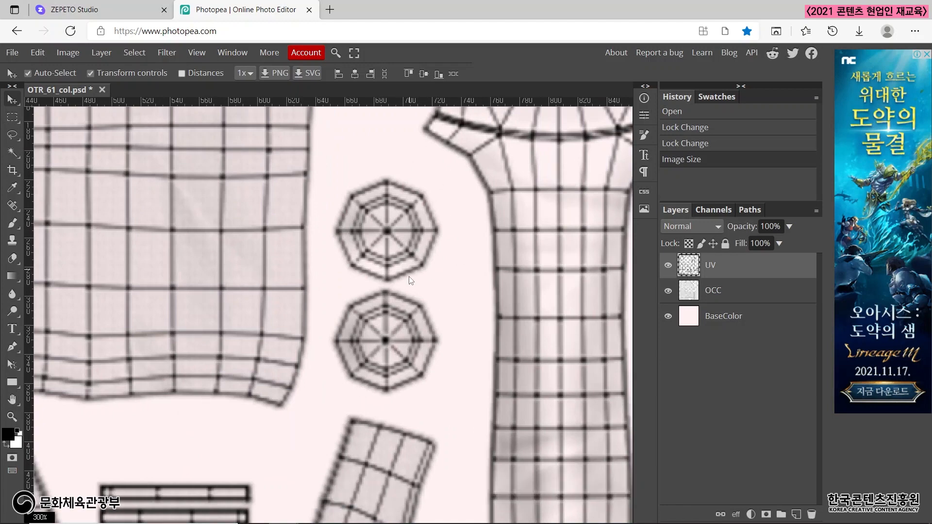
scroll(408, 279, down, 4)
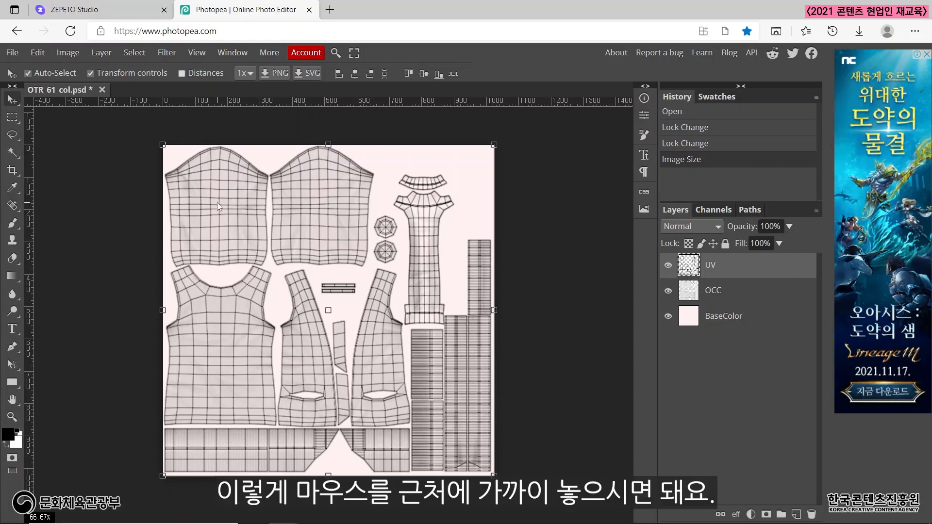
scroll(217, 203, up, 5)
scroll(217, 202, down, 7)
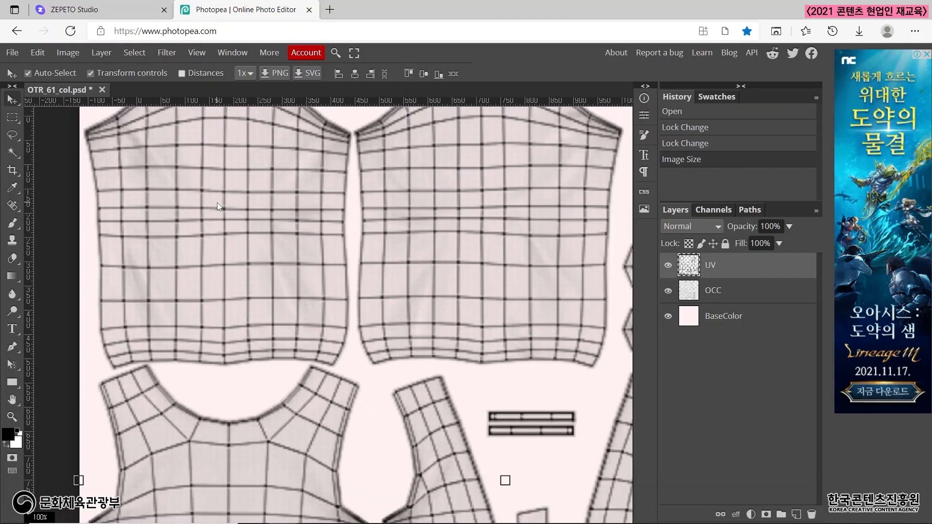
scroll(377, 269, up, 1)
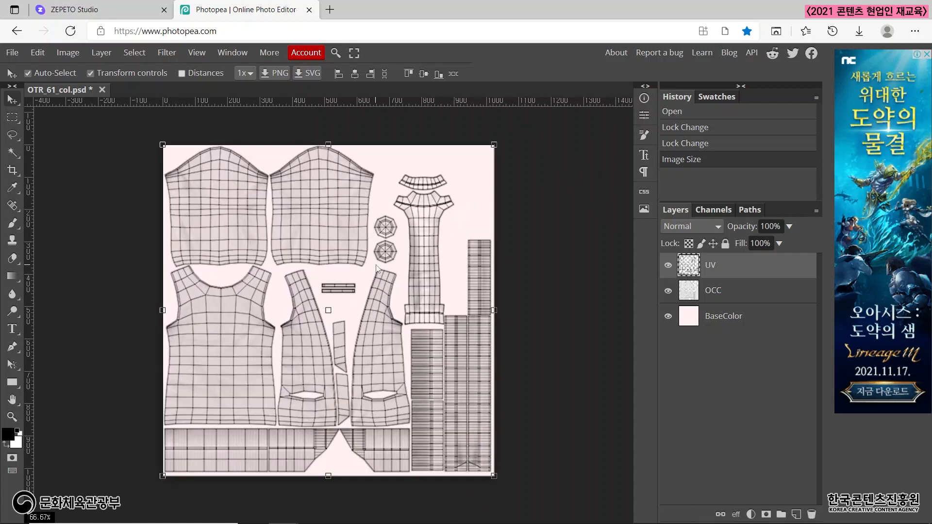
scroll(377, 269, up, 2)
scroll(377, 269, down, 1)
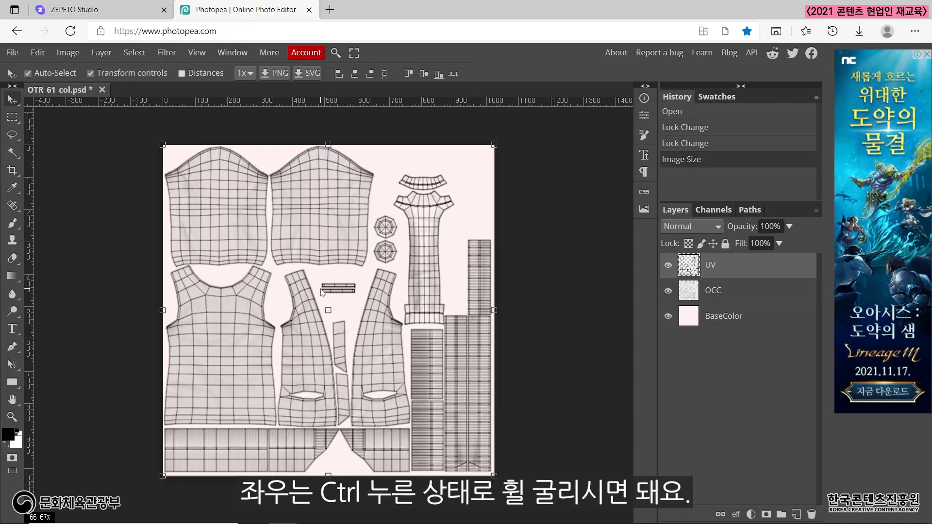
scroll(320, 290, left, 3)
scroll(320, 290, right, 5)
scroll(321, 290, left, 3)
scroll(320, 291, right, 3)
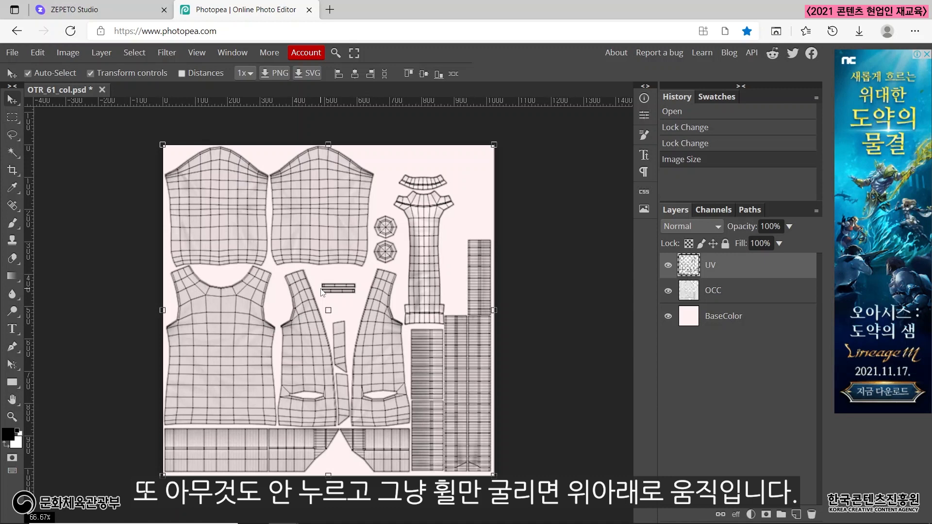
scroll(321, 290, up, 5)
scroll(321, 290, down, 6)
scroll(321, 290, up, 1)
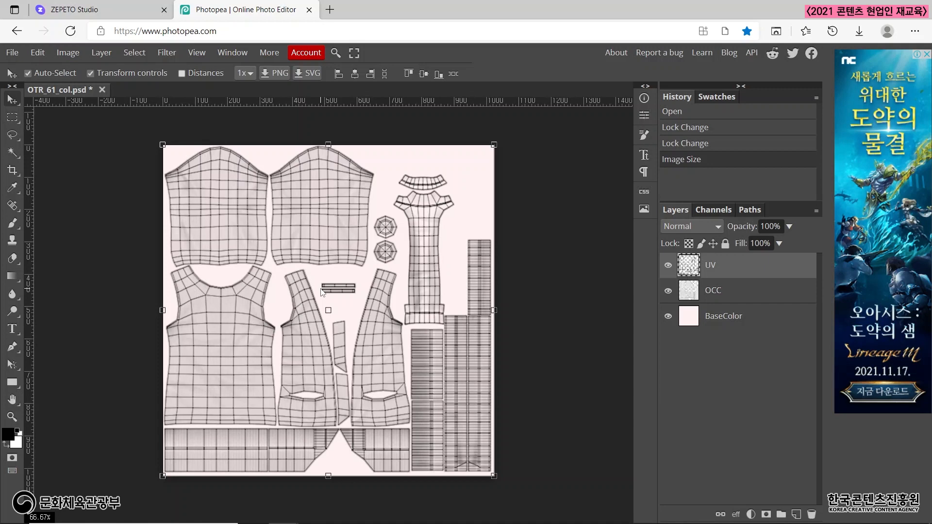
key(slash)
key(slash)
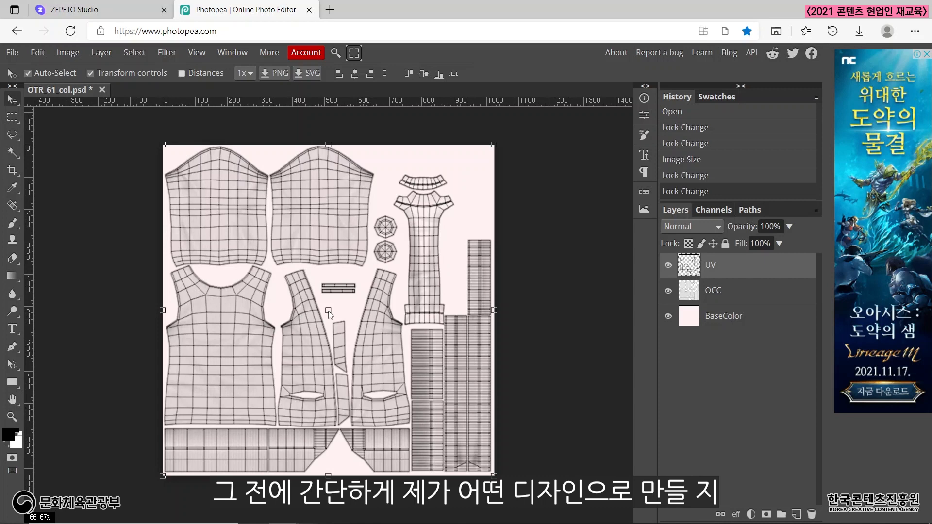
Switch to ZEPETO Studio to review the cardigan preview beside its template, and return to Photopea.
click(104, 9)
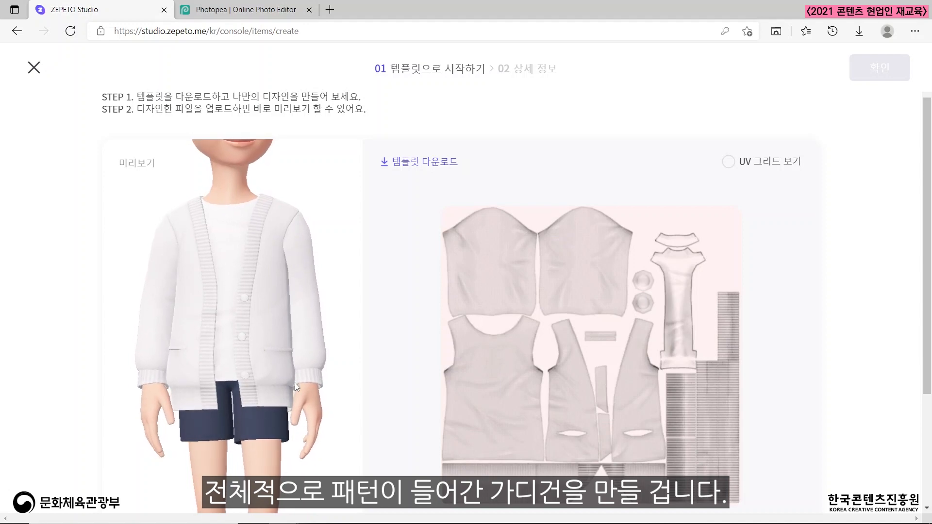
click(226, 18)
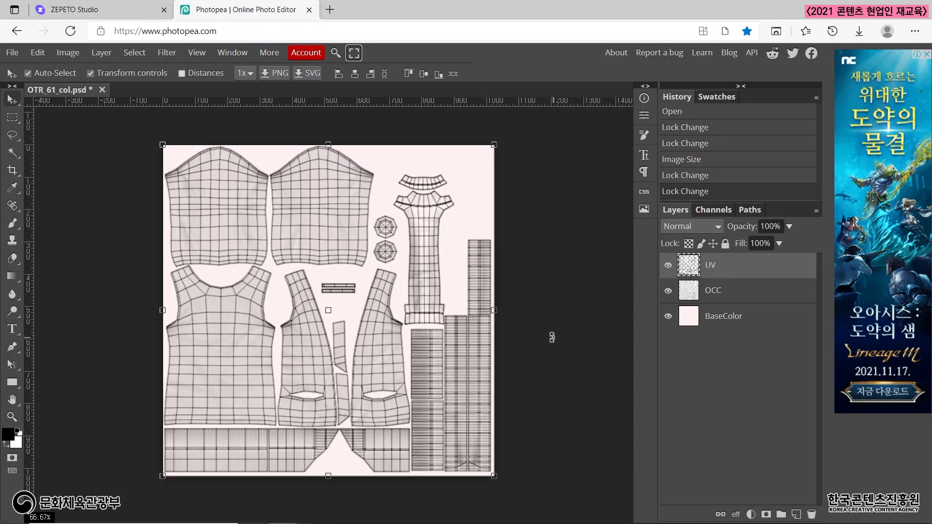
key(slash)
key(slash)
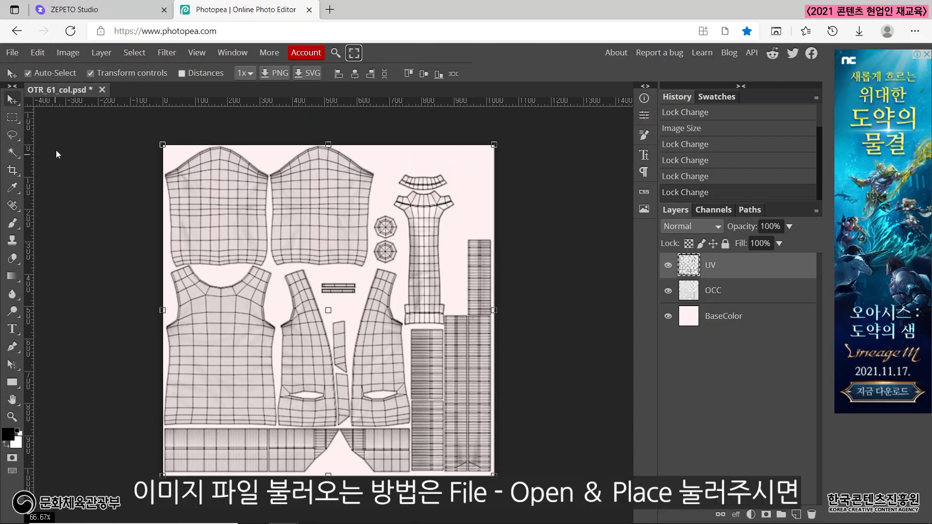
Place pattern.png from the desktop into the template as a layer above UV.
click(19, 55)
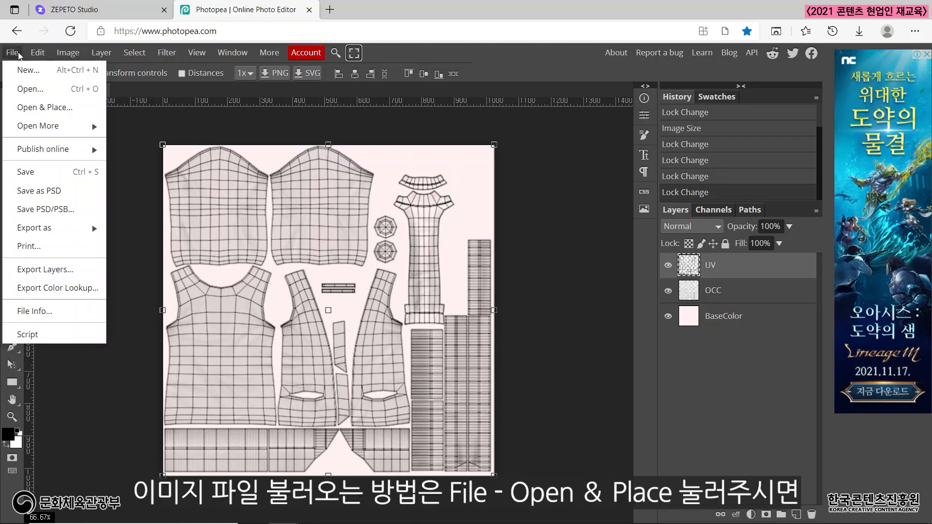
click(53, 109)
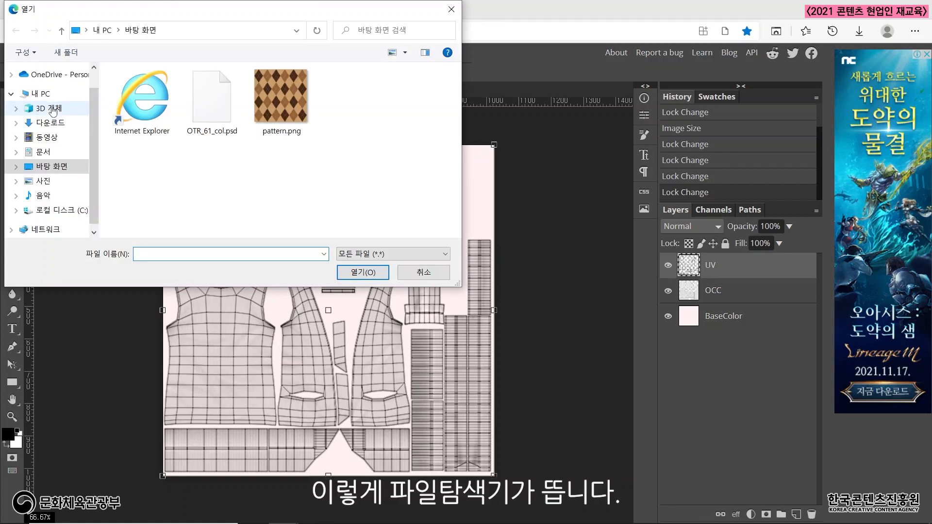
click(281, 91)
click(370, 275)
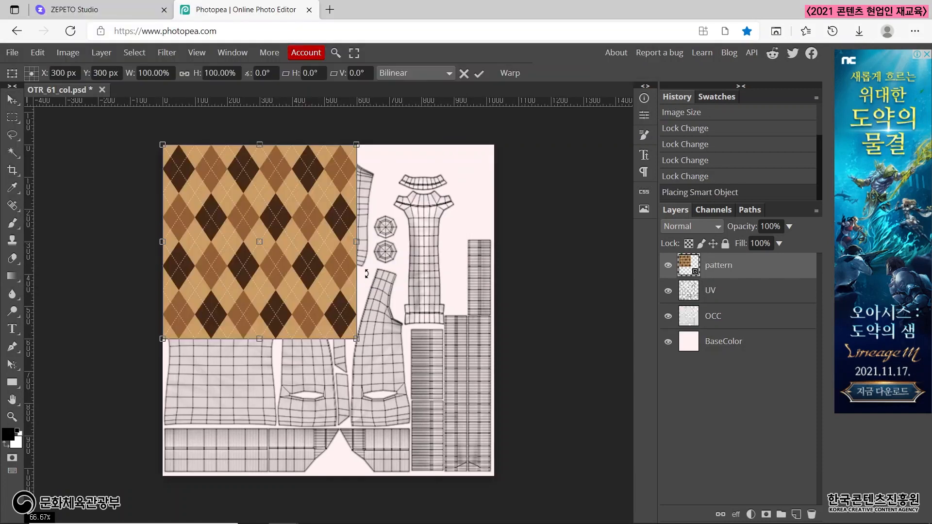
Try the argyle pattern over the first sleeve piece, scaled to about 53% wide and 50% high, and delete the pattern layer.
drag(285, 219, 353, 268)
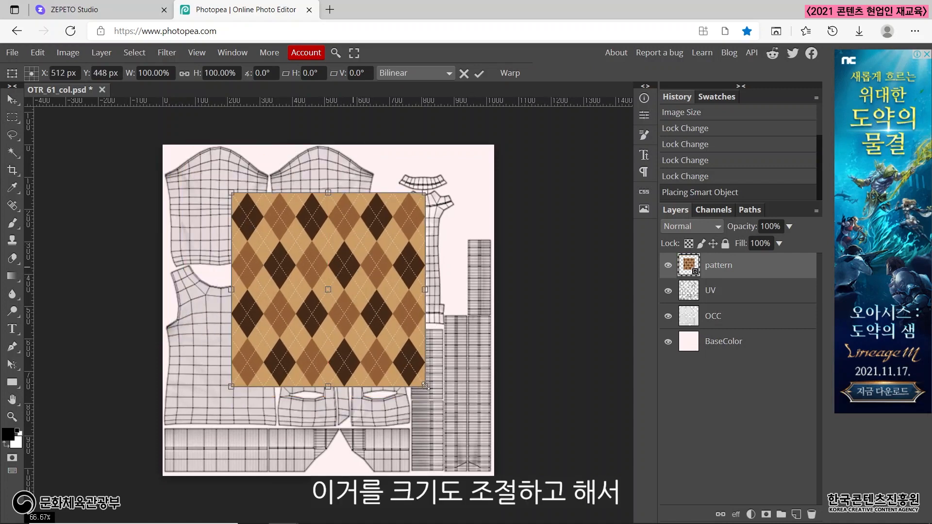
drag(425, 382, 258, 215)
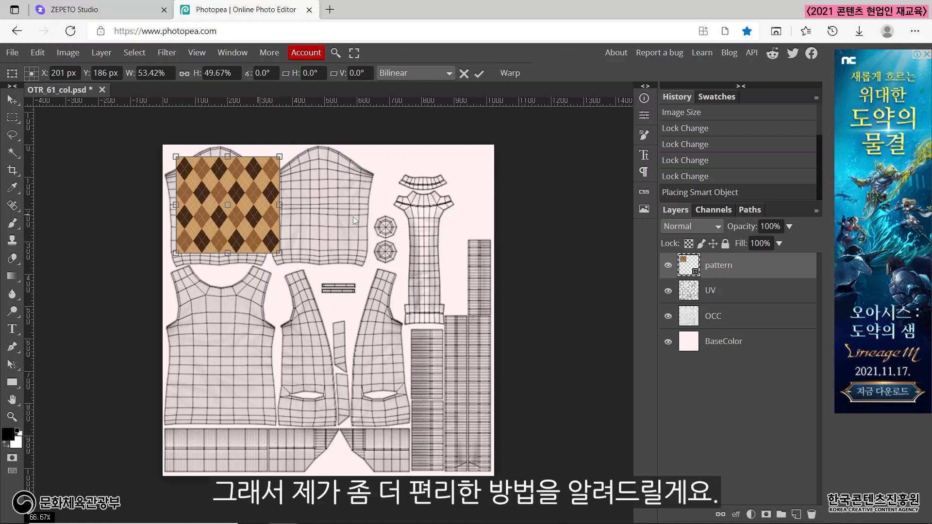
drag(243, 223, 241, 222)
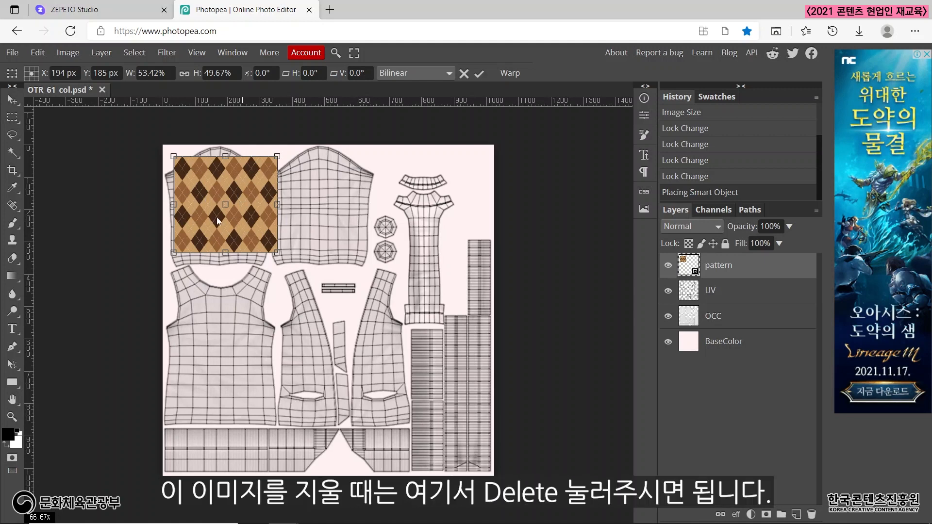
click(812, 515)
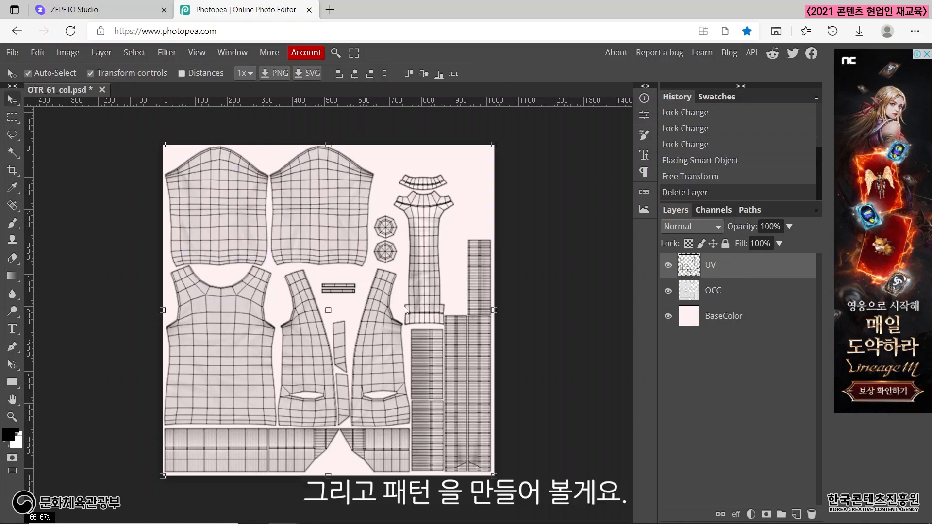
Open pattern.png from the desktop as a separate document and compare it with the OTR_61_col.psd template.
click(13, 52)
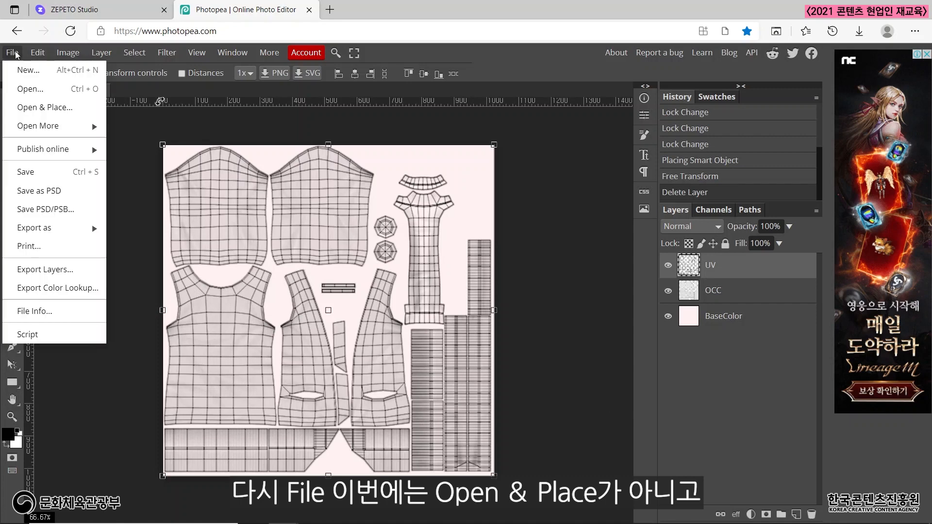
click(28, 90)
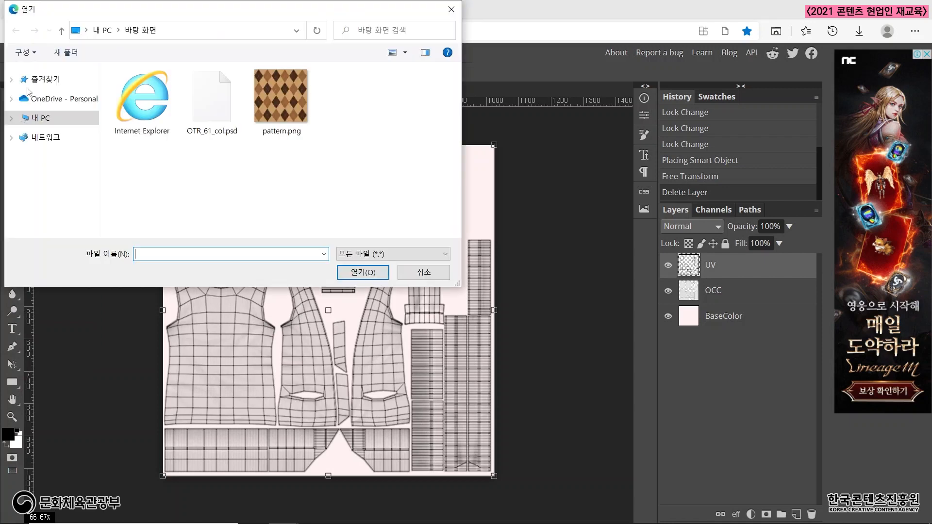
click(284, 98)
click(373, 273)
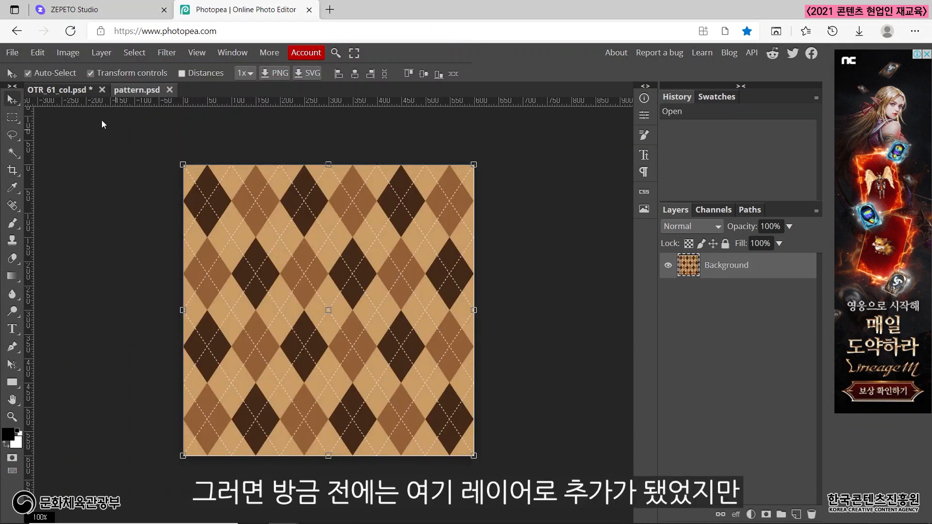
click(67, 90)
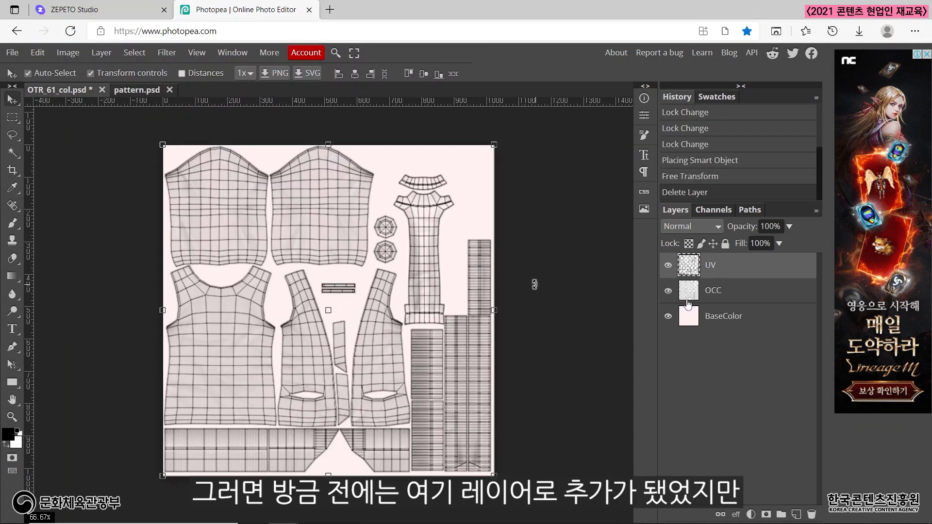
click(133, 93)
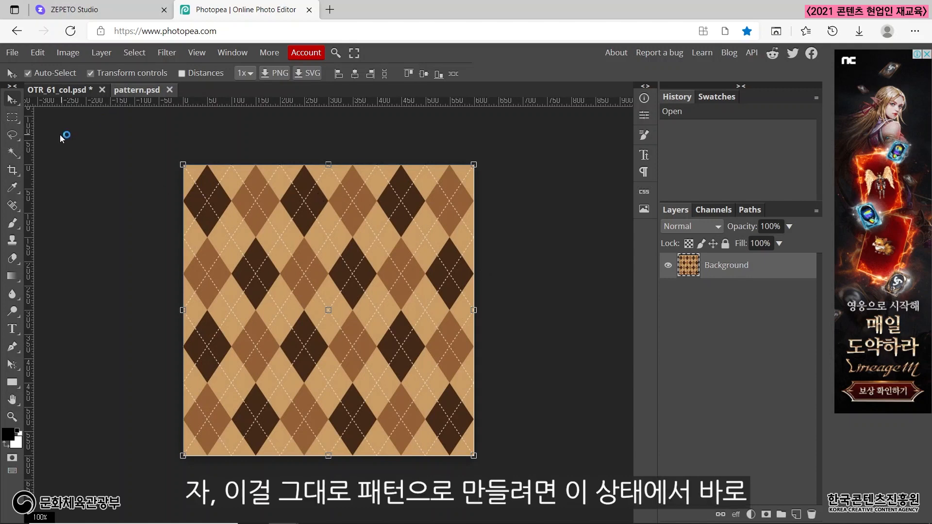
Define the argyle image as a new pattern and close the pattern document.
click(38, 52)
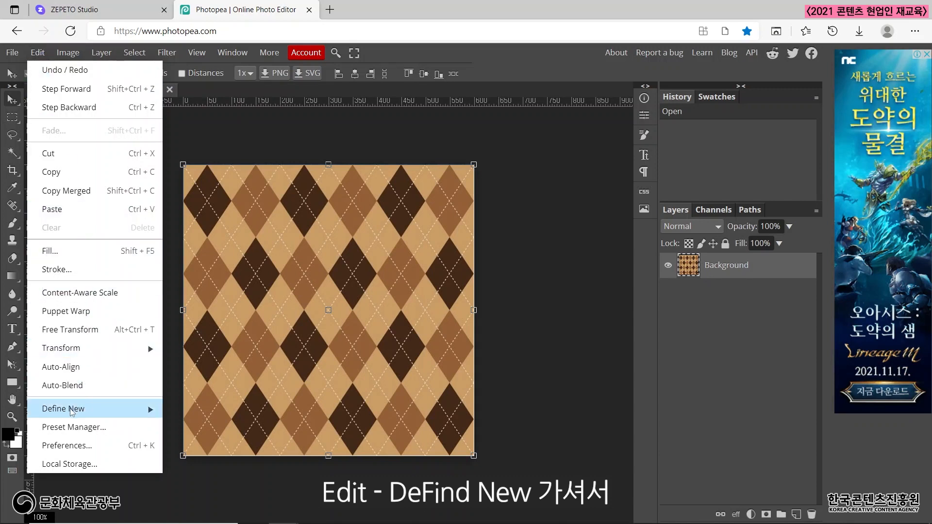
mouse_move(72, 412)
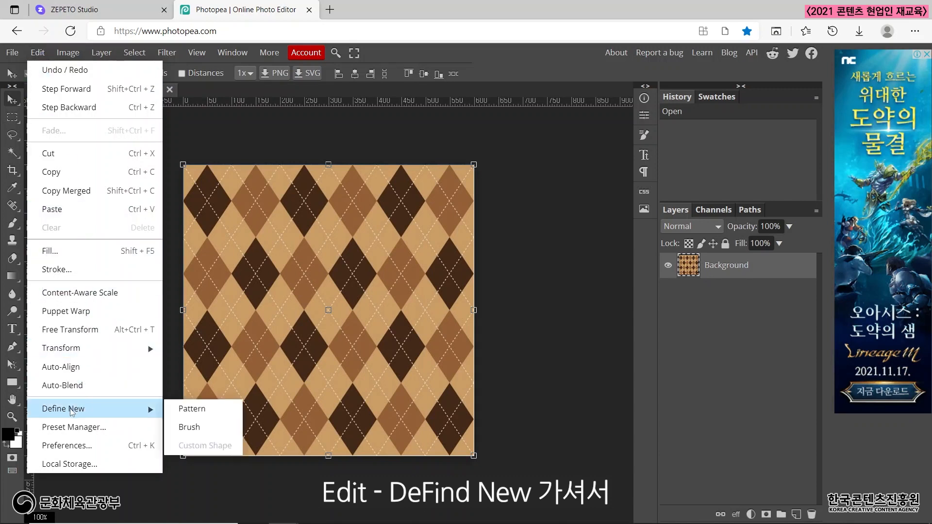
click(206, 409)
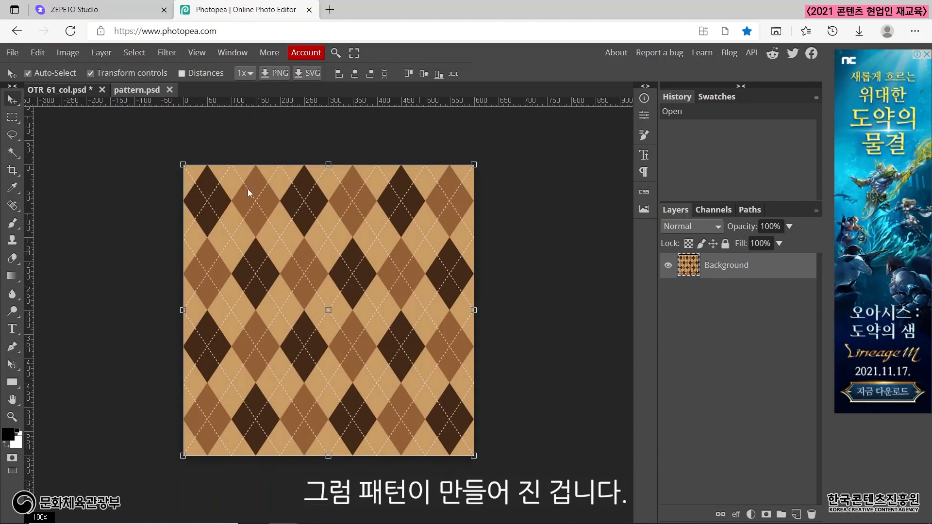
click(170, 92)
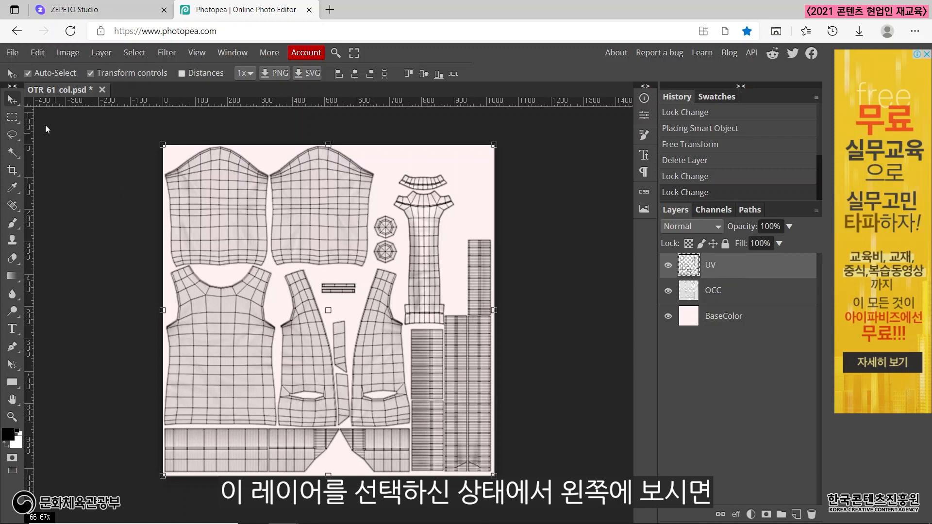
Select the empty areas around the garment pieces on the UV layer with the Magic Wand, adding both pocket openings and the edge gaps.
click(13, 153)
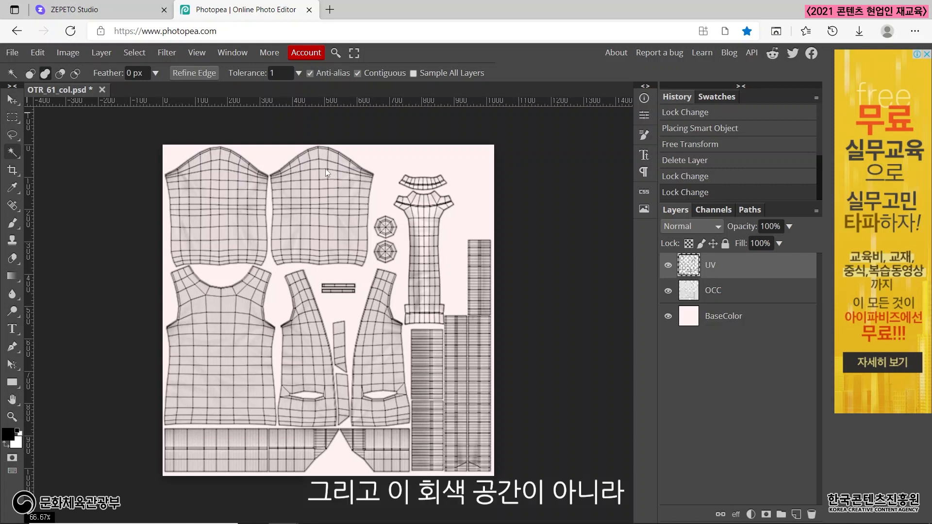
click(395, 160)
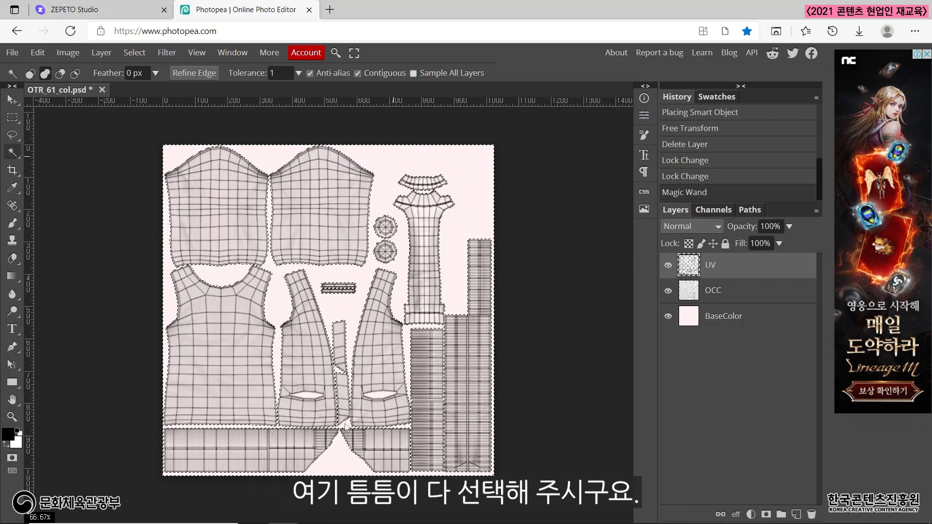
click(383, 398)
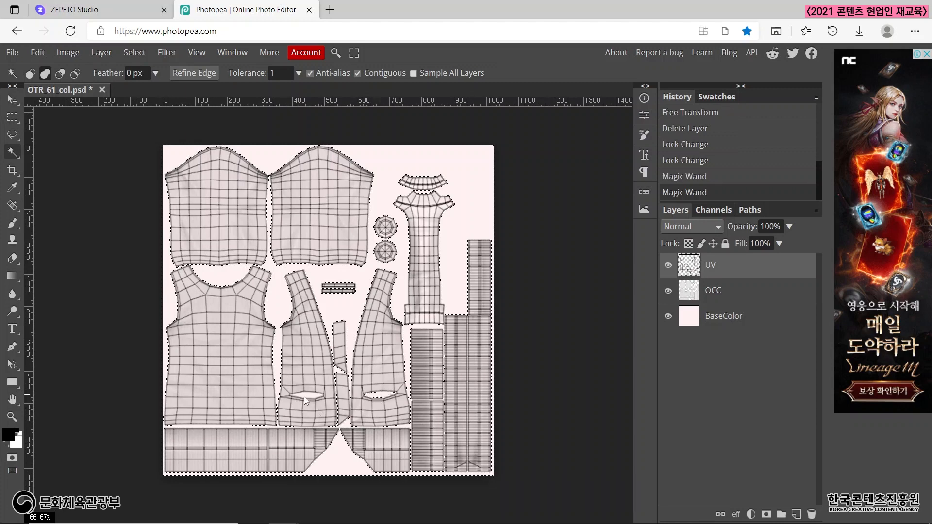
click(307, 396)
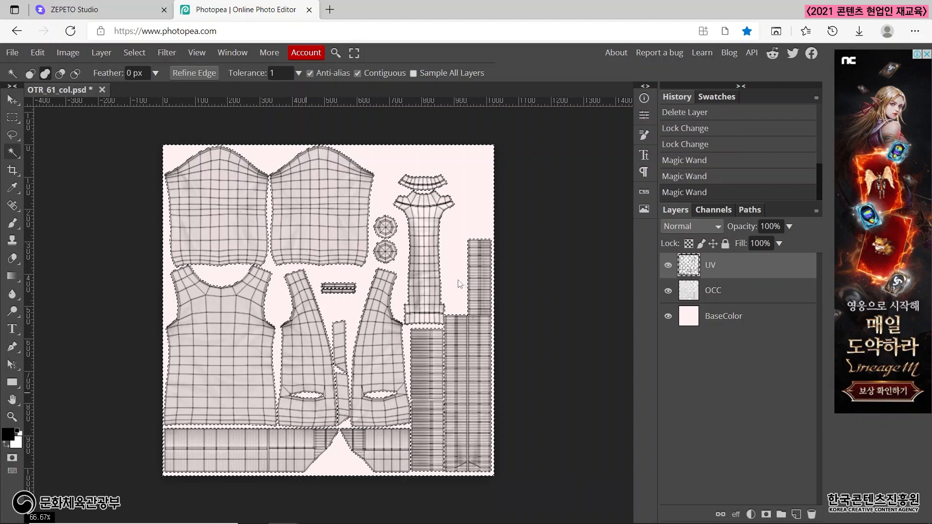
click(491, 357)
click(171, 301)
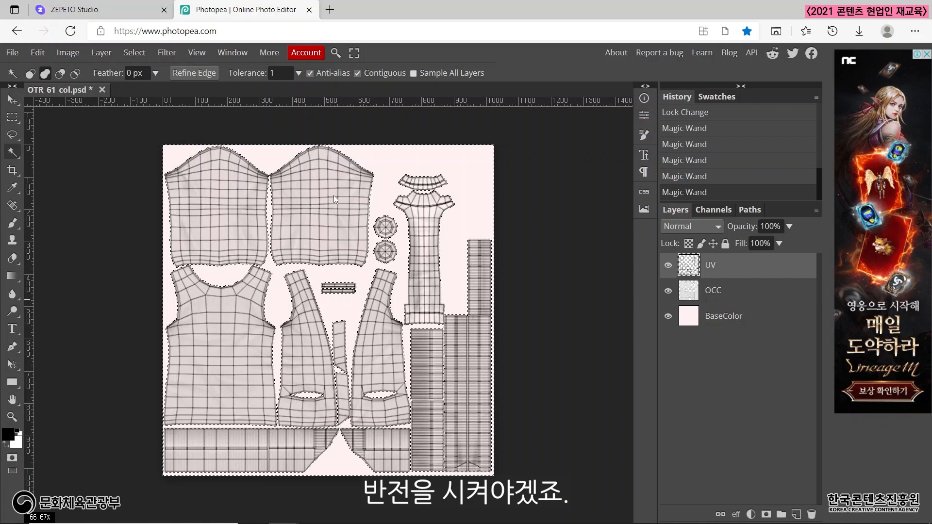
Invert the selection so the garment pieces are selected and add a new empty layer directly above BaseColor.
right_click(349, 253)
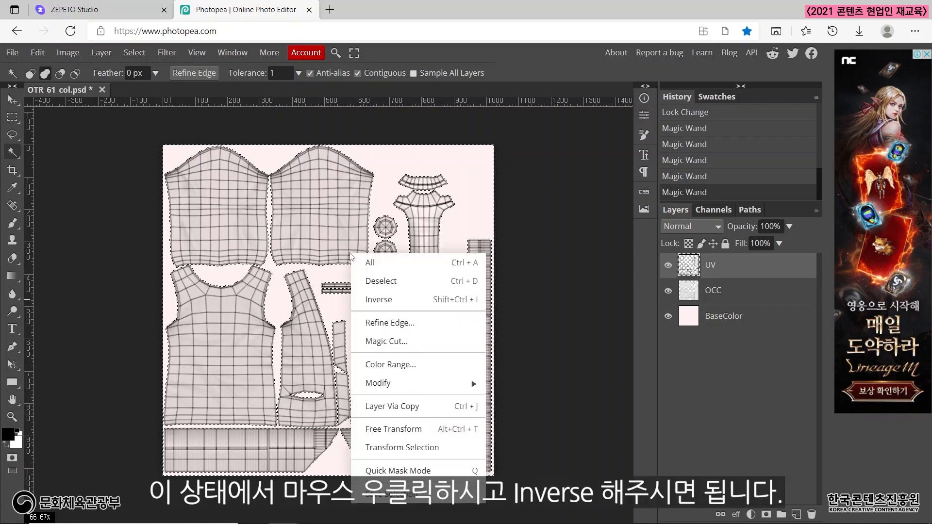
click(388, 300)
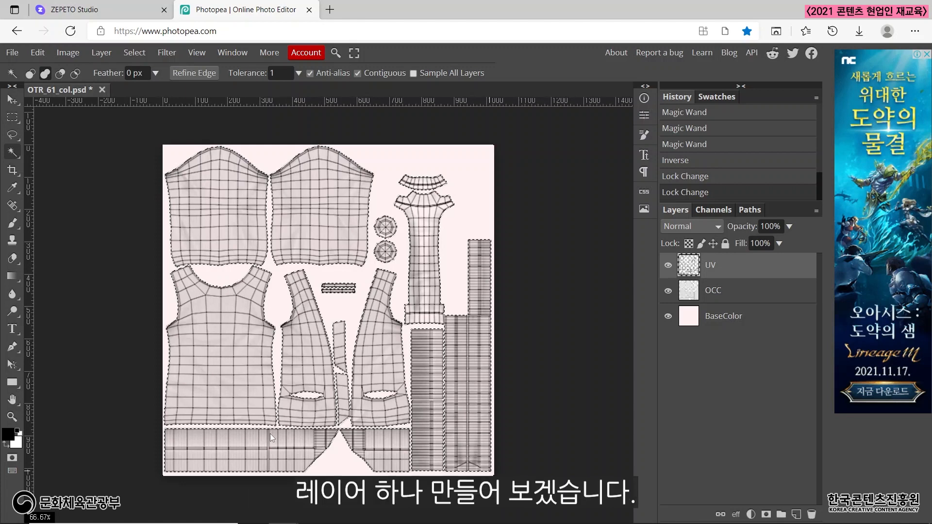
click(733, 322)
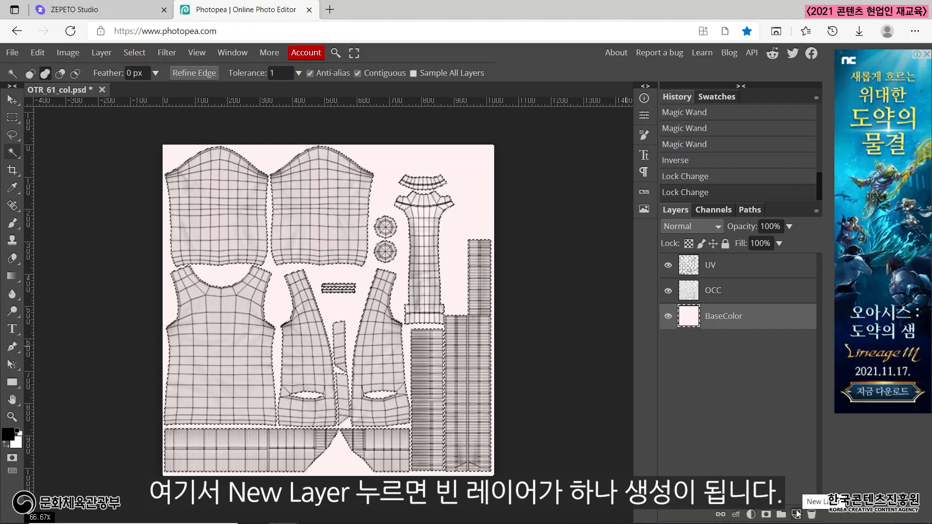
click(796, 514)
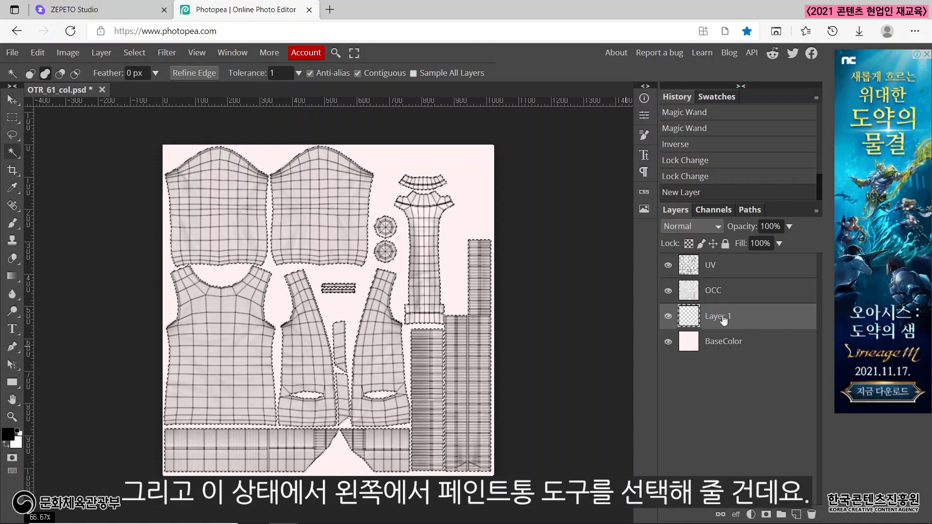
Fill all selected garment pieces with black on the new layer using the Paint Bucket Tool.
right_click(12, 275)
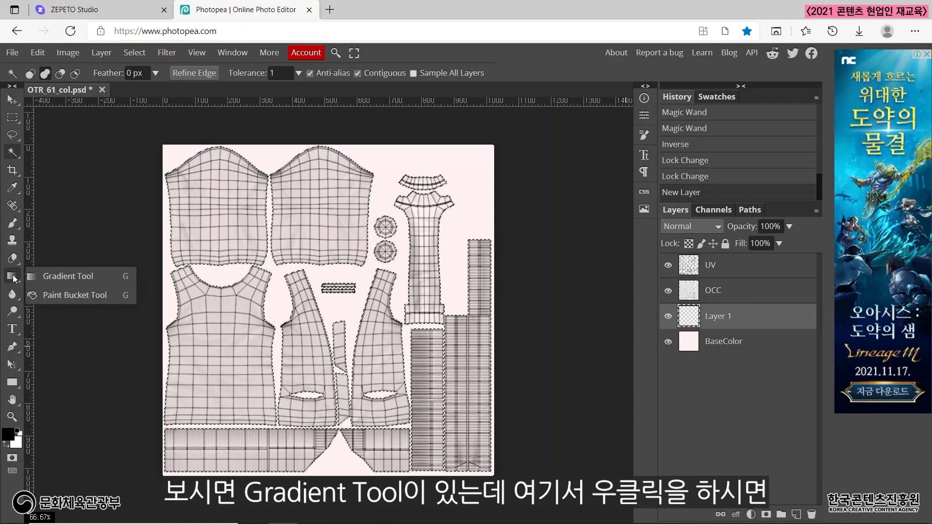
click(78, 297)
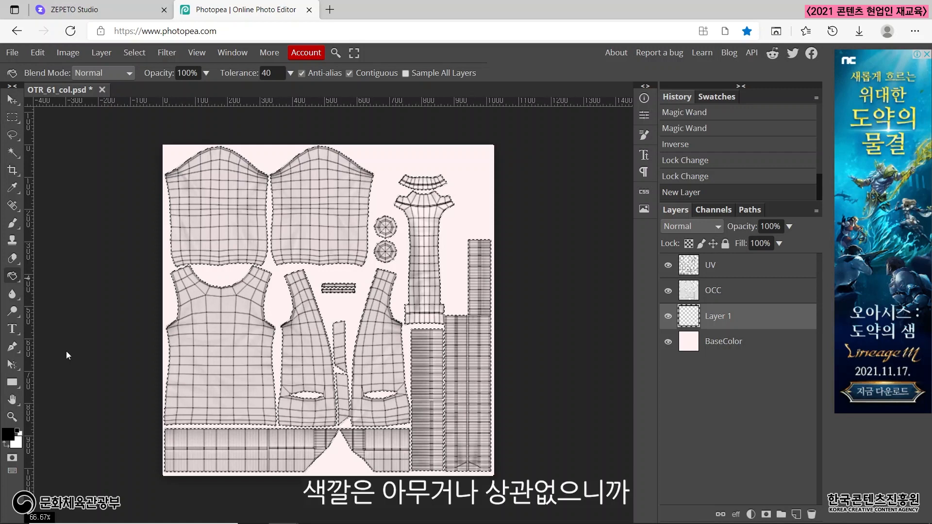
click(231, 214)
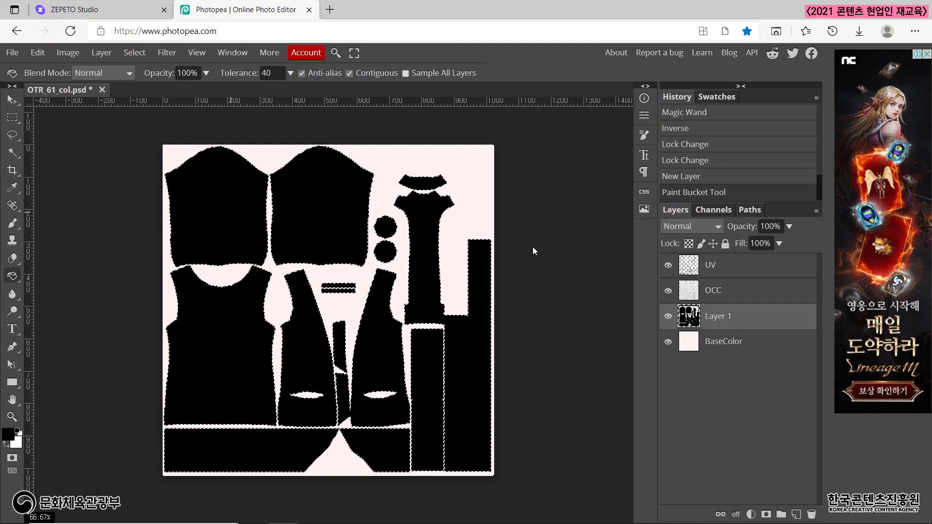
Set the foreground colour to red ff0000 and fill both sleeve pieces with it.
click(8, 434)
click(243, 163)
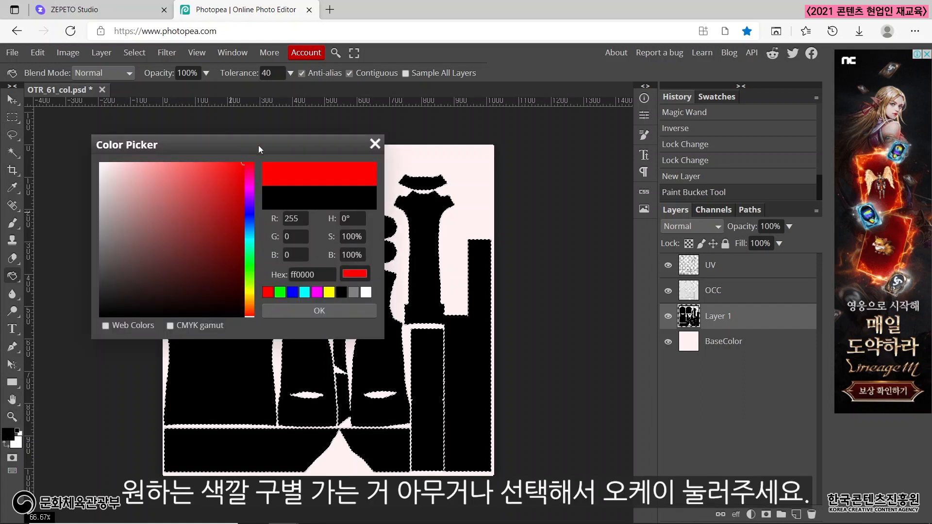
click(320, 311)
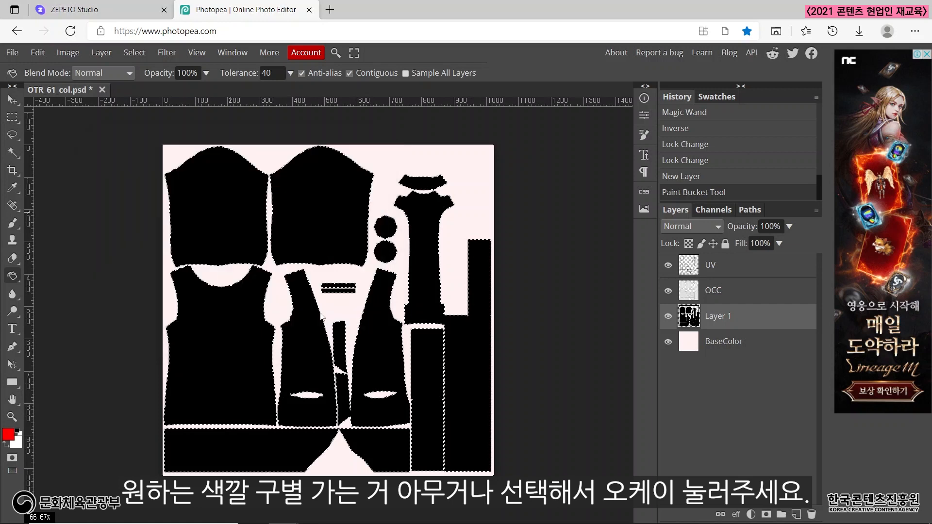
click(310, 195)
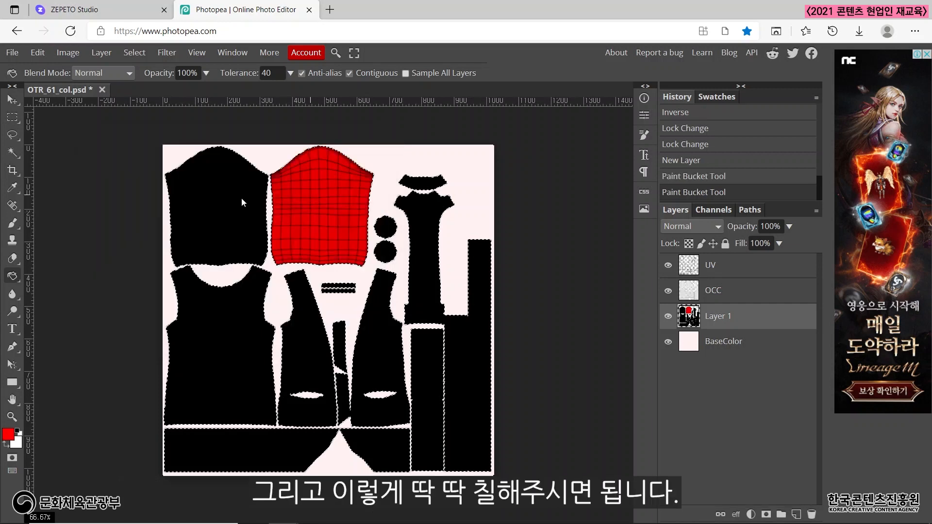
click(241, 197)
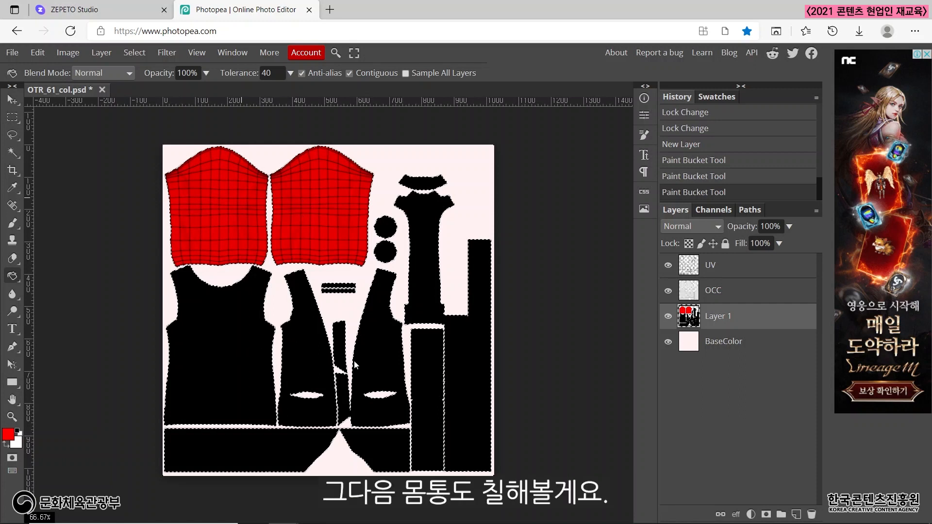
Set the foreground colour to purple 9200ff and fill the back piece, both front pieces and the small slivers between the fronts.
click(8, 434)
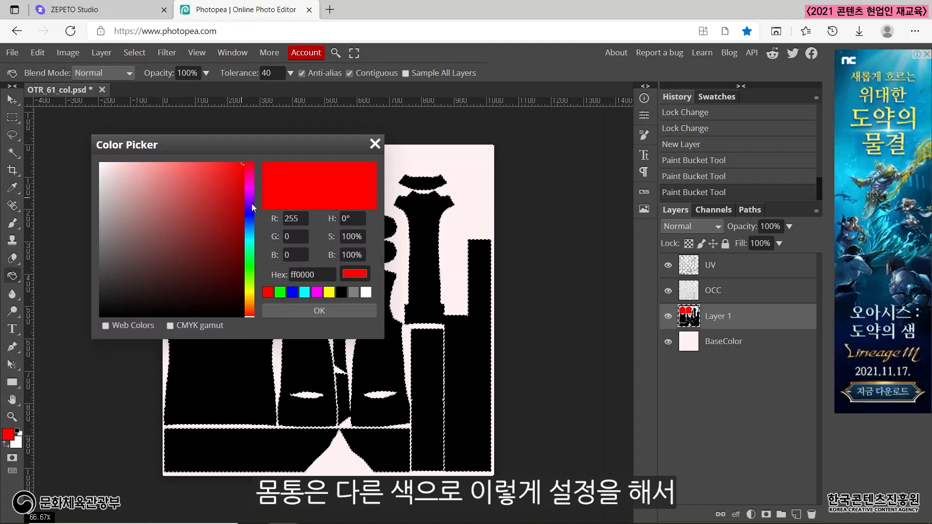
click(252, 199)
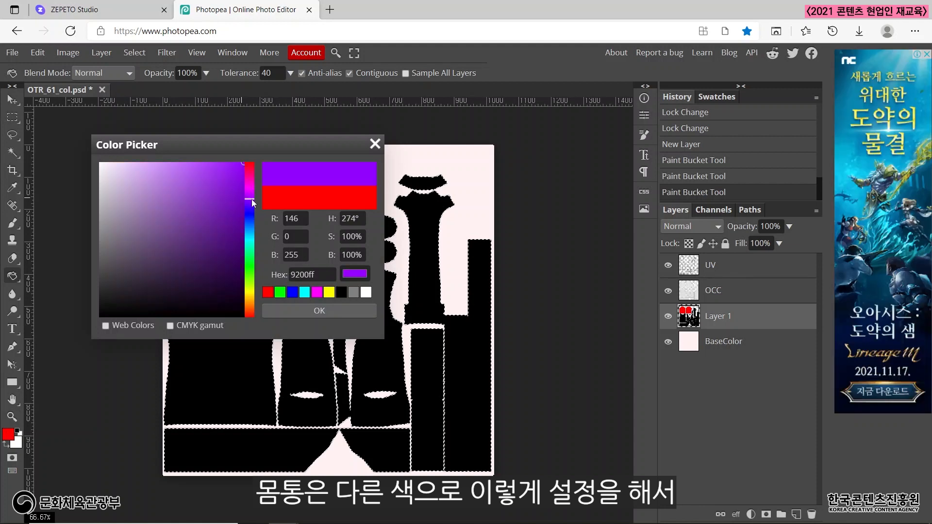
click(307, 313)
click(244, 331)
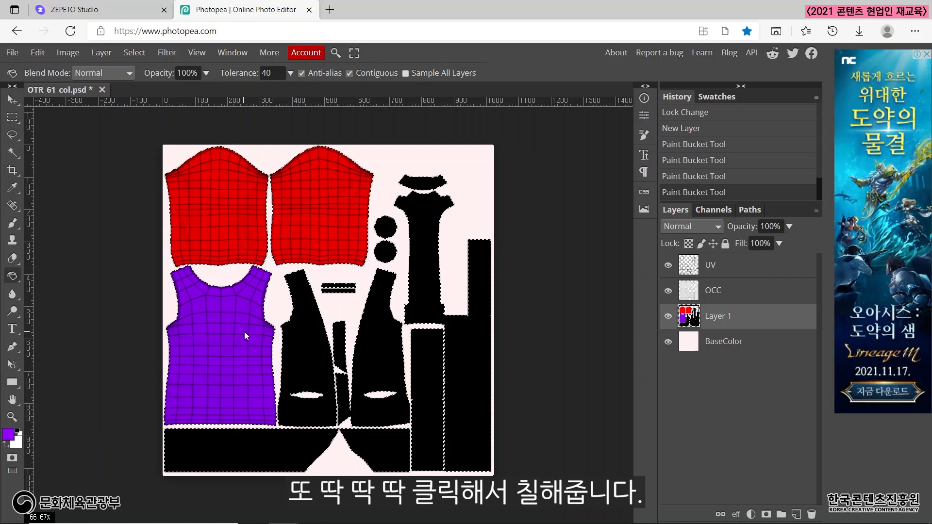
click(313, 334)
click(368, 340)
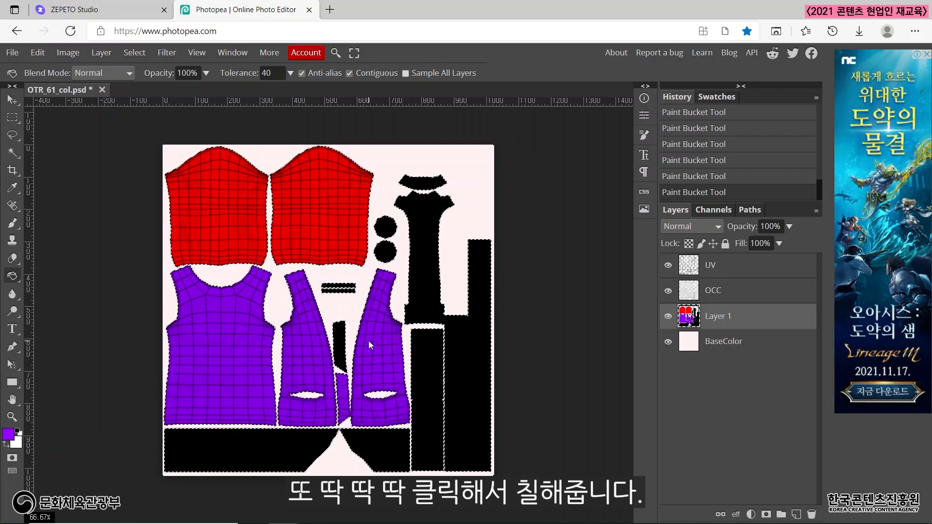
click(340, 339)
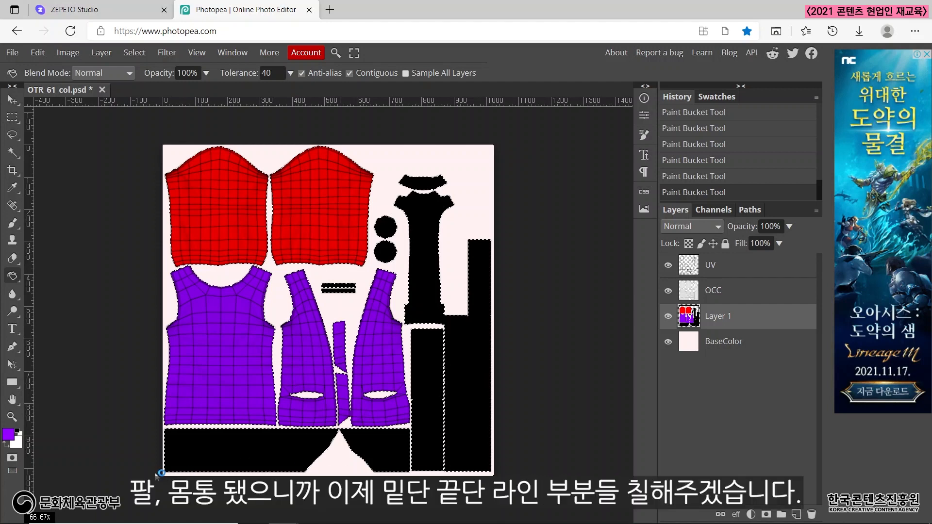
Set the foreground colour to blue 0098ff and fill both hem pieces along the template's lower edge and the narrow ribbed strip beside them.
click(8, 435)
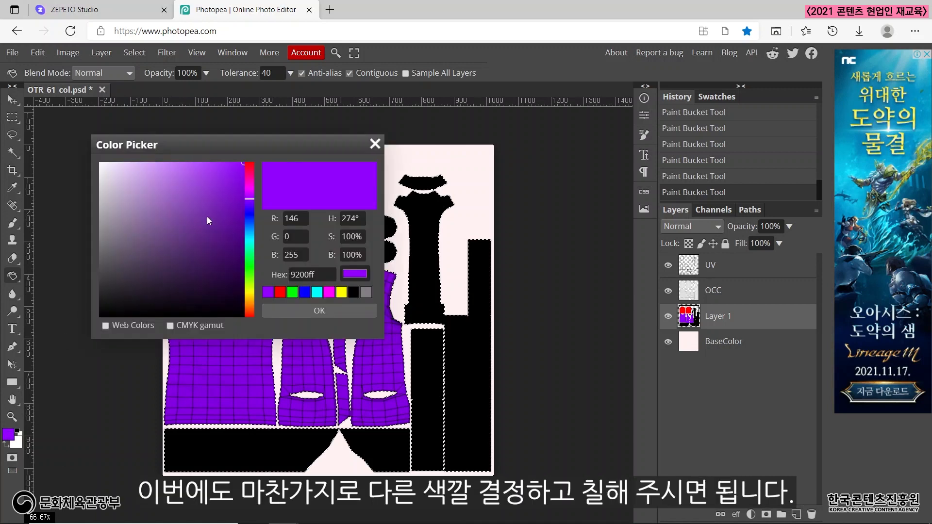
click(249, 230)
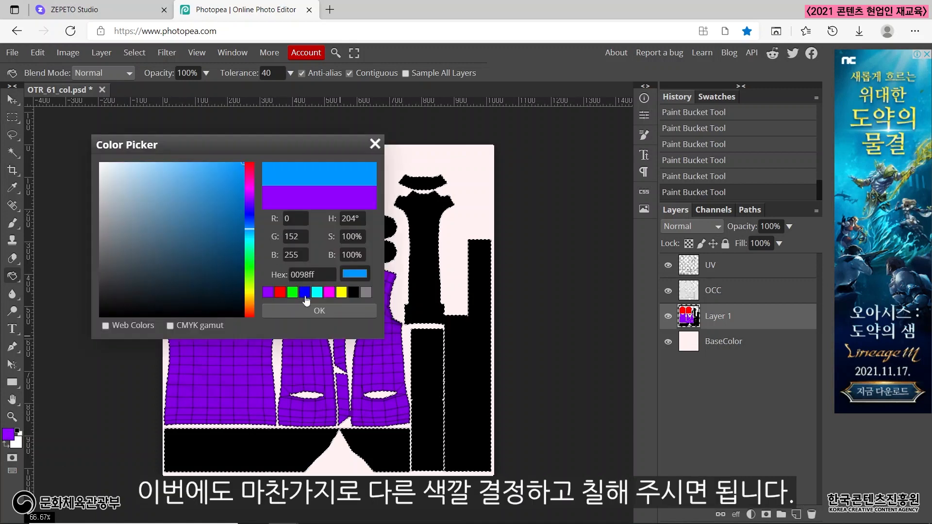
click(319, 310)
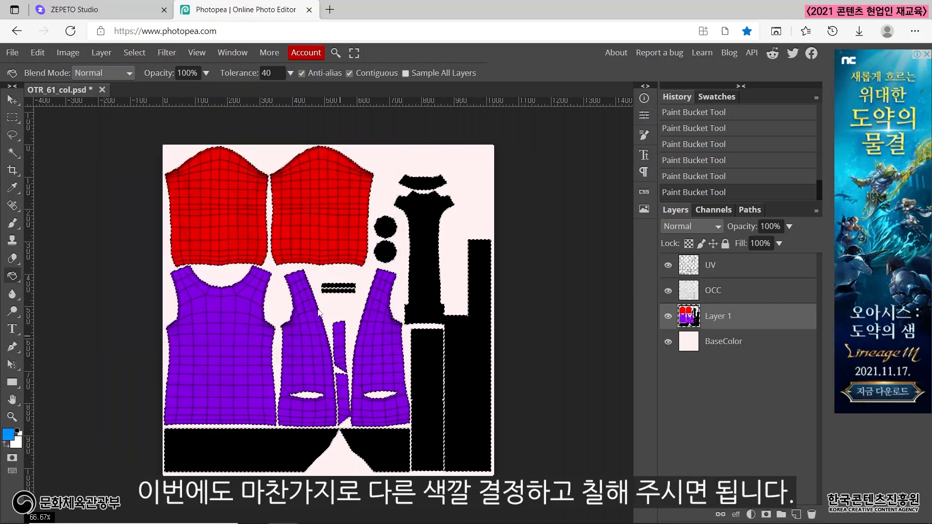
click(267, 445)
click(397, 443)
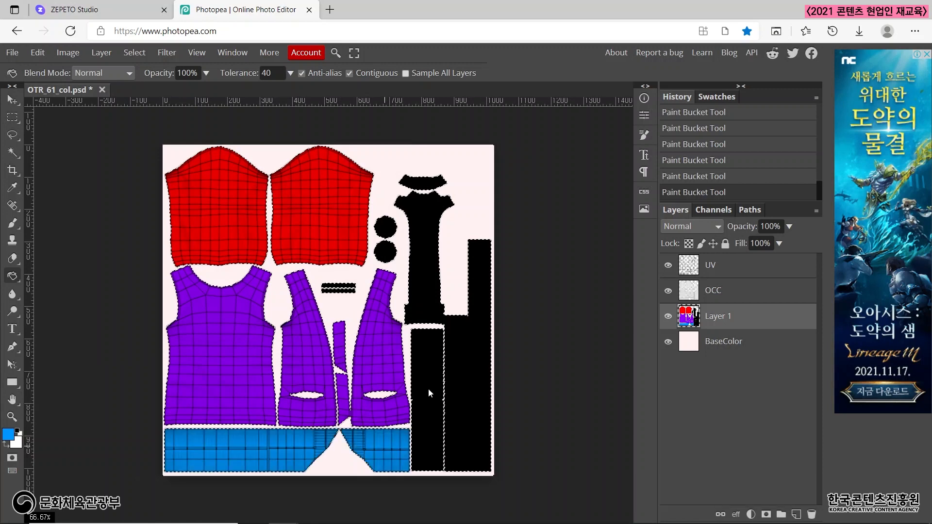
click(429, 389)
Try filling the tall stepped strip with blue, inspect its border with the neighbouring long piece, and undo the fill.
click(471, 365)
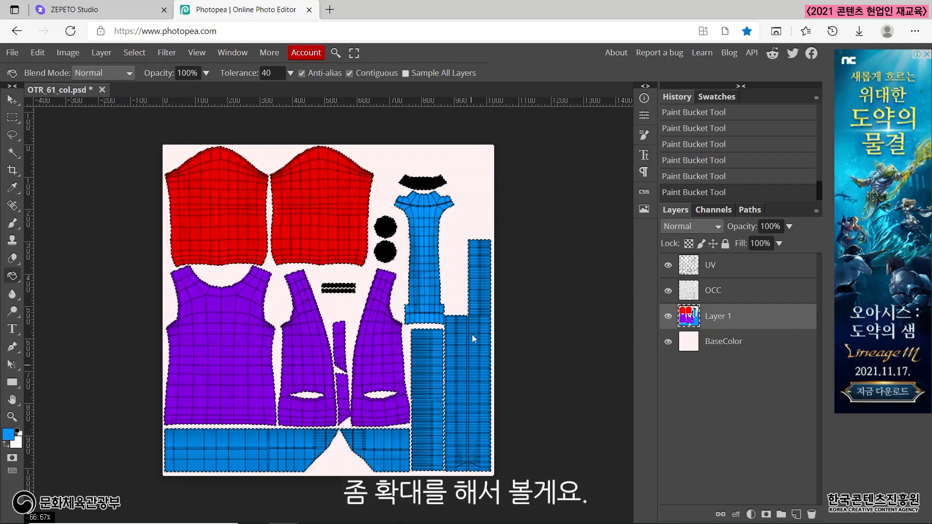
scroll(472, 334, up, 5)
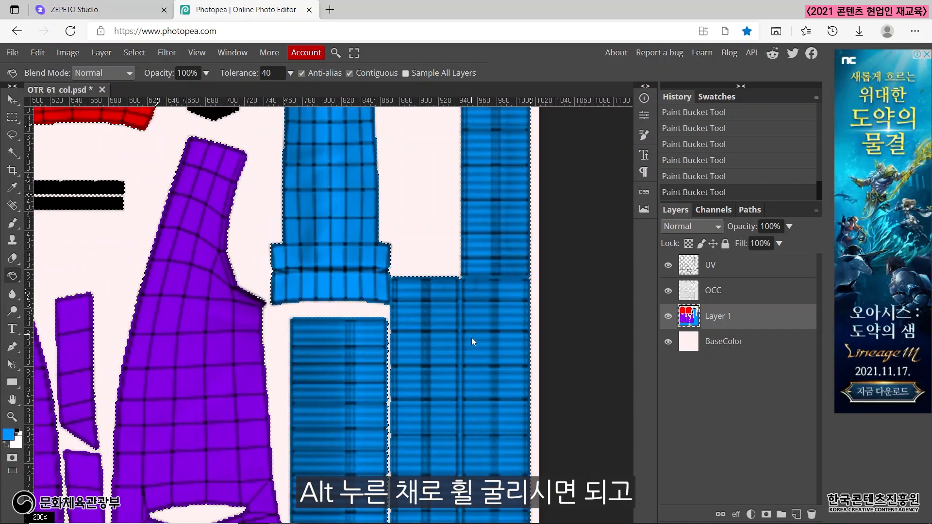
scroll(444, 329, up, 1)
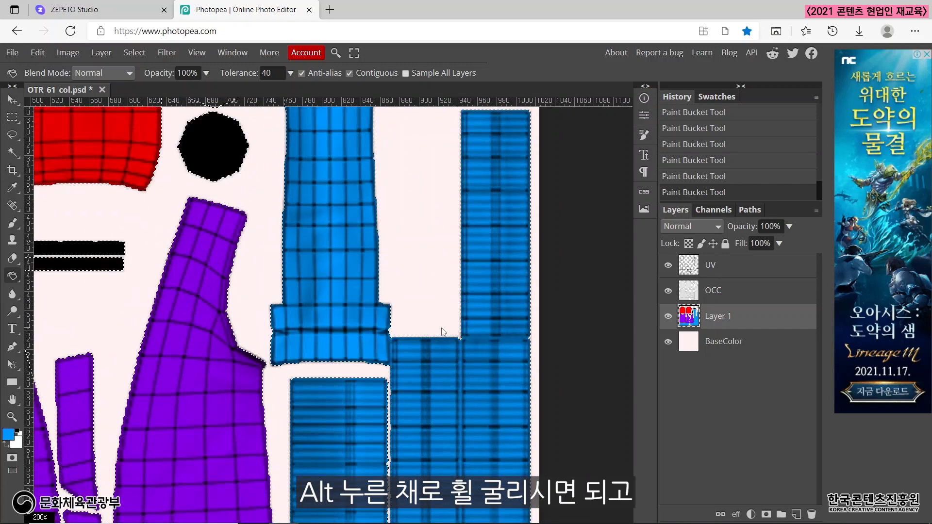
scroll(442, 331, down, 2)
scroll(442, 332, up, 2)
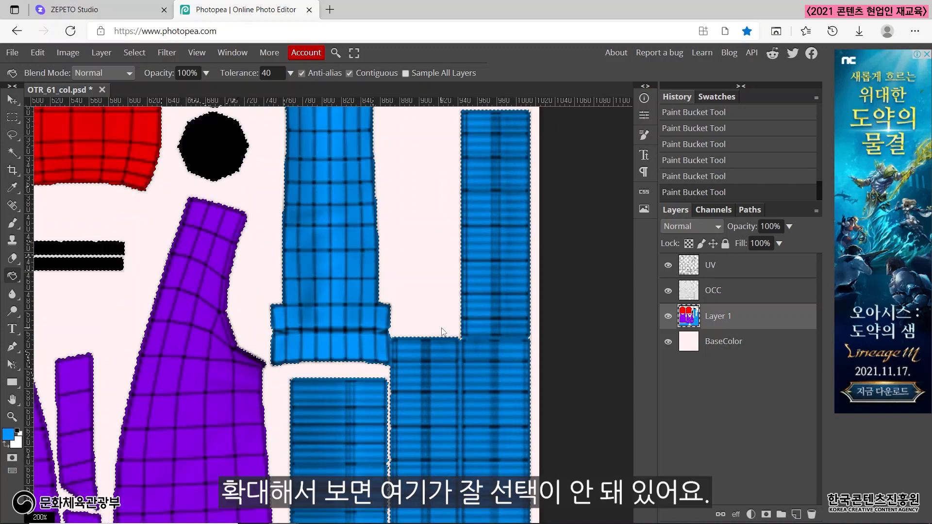
scroll(394, 342, down, 1)
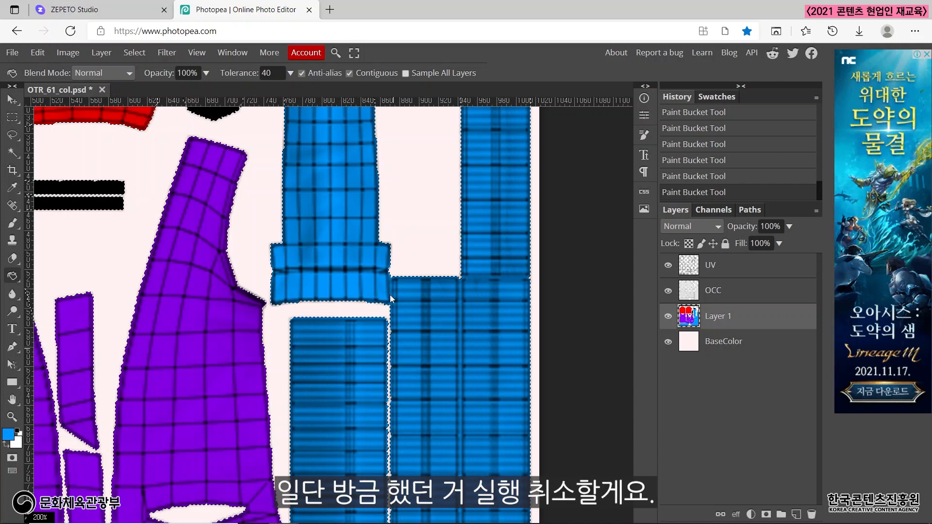
key(ctrl+z)
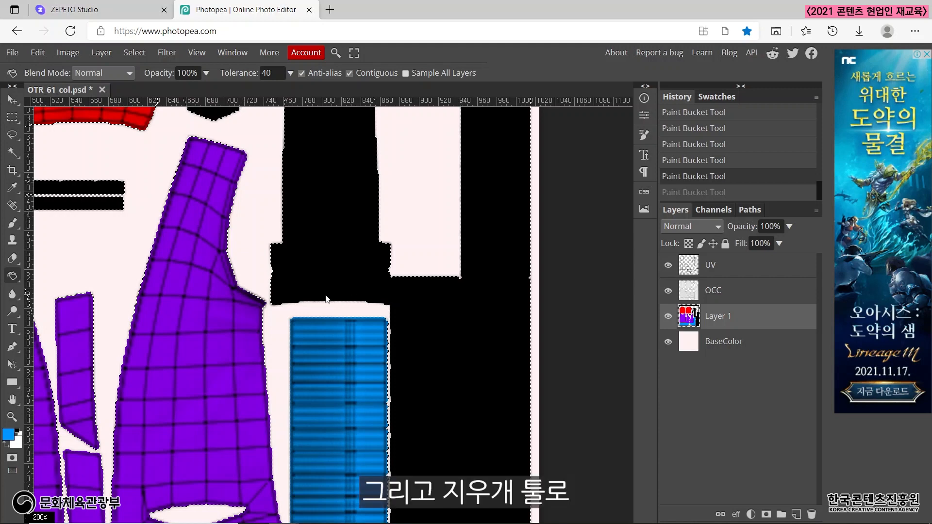
Erase a thin gap between the long cuffed piece and the stepped strip with a 3 px Eraser.
click(13, 258)
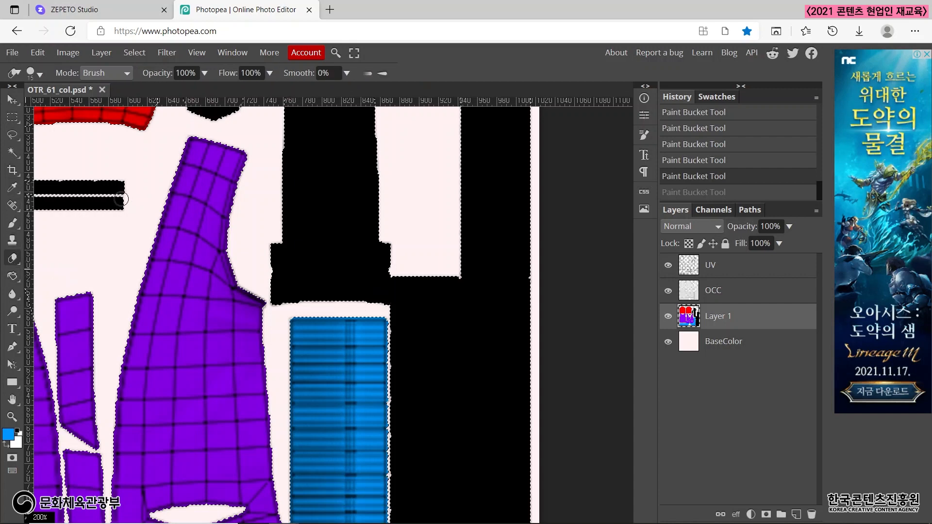
click(37, 76)
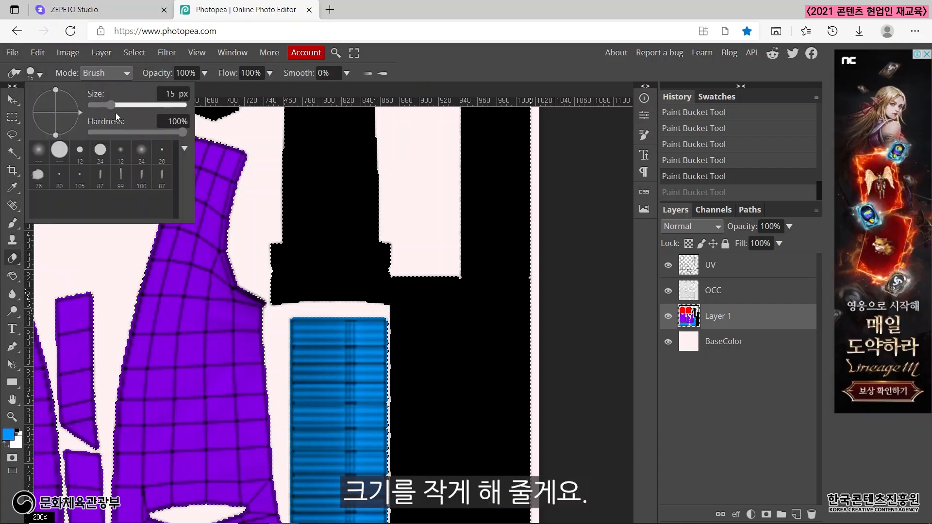
drag(111, 105, 101, 102)
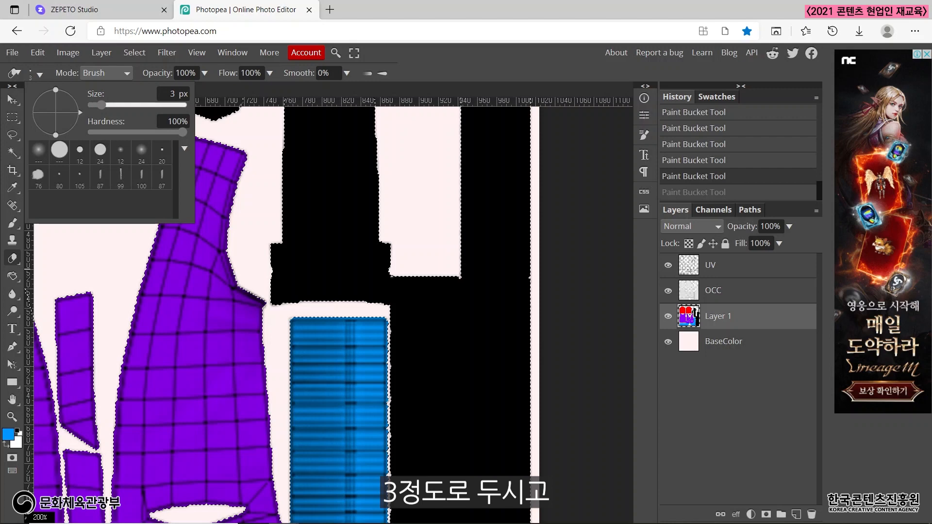
click(392, 276)
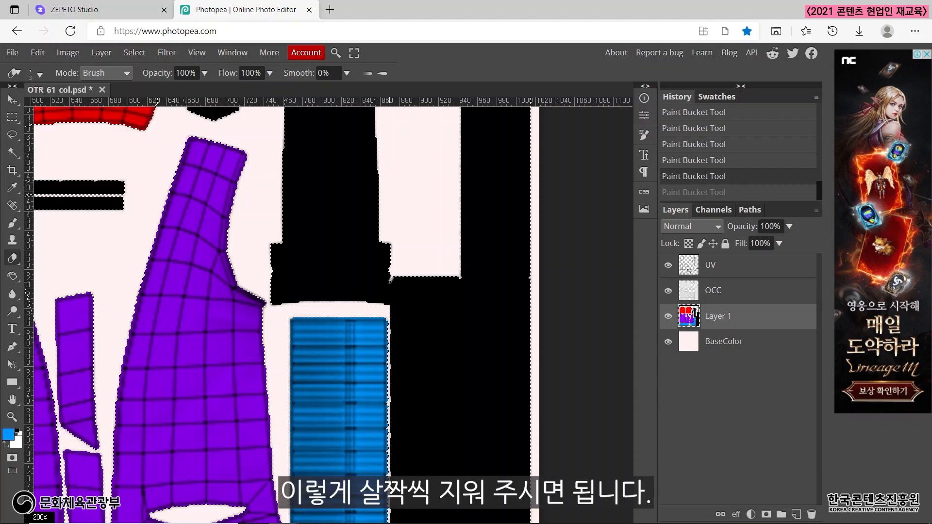
drag(390, 279, 388, 318)
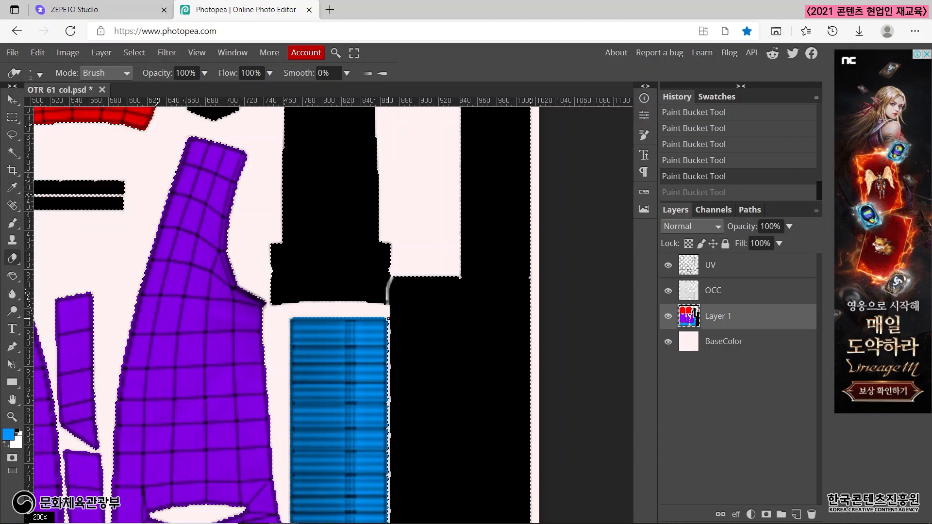
mouse_move(389, 272)
mouse_down()
mouse_move(390, 318)
mouse_move(390, 274)
mouse_move(389, 293)
mouse_up()
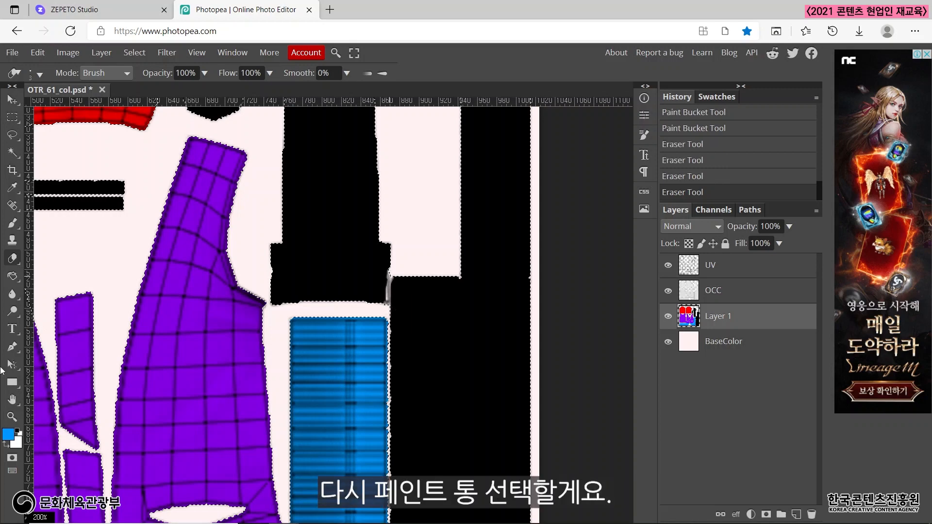
Fill the separated tall stepped strip with the blue foreground colour using the Paint Bucket Tool.
click(13, 277)
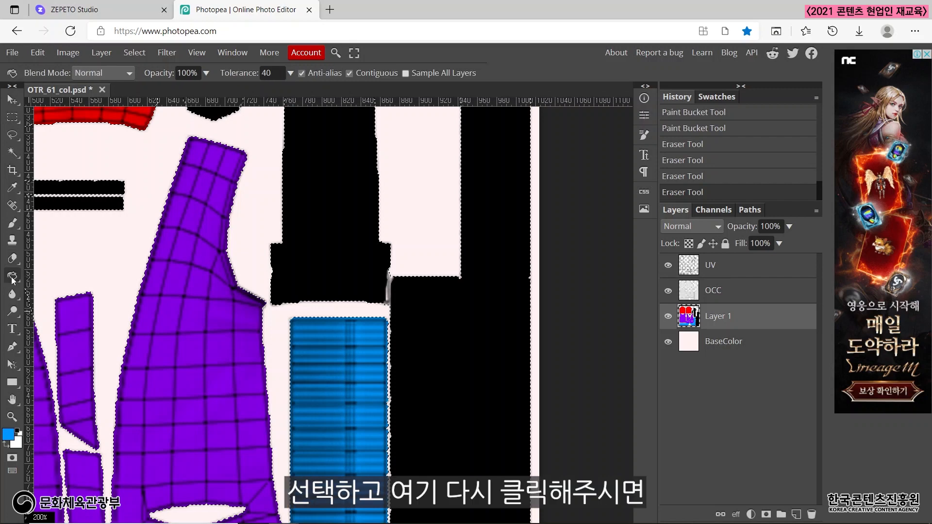
click(455, 345)
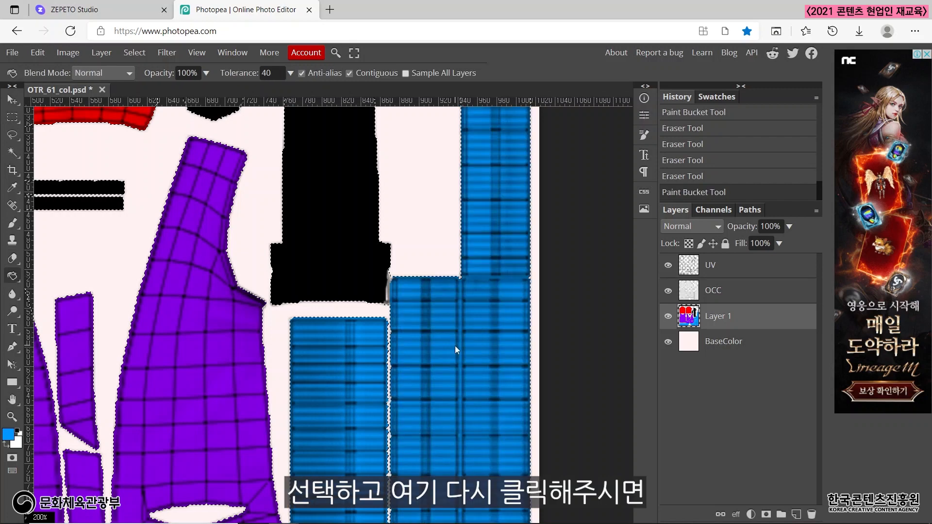
scroll(451, 345, down, 2)
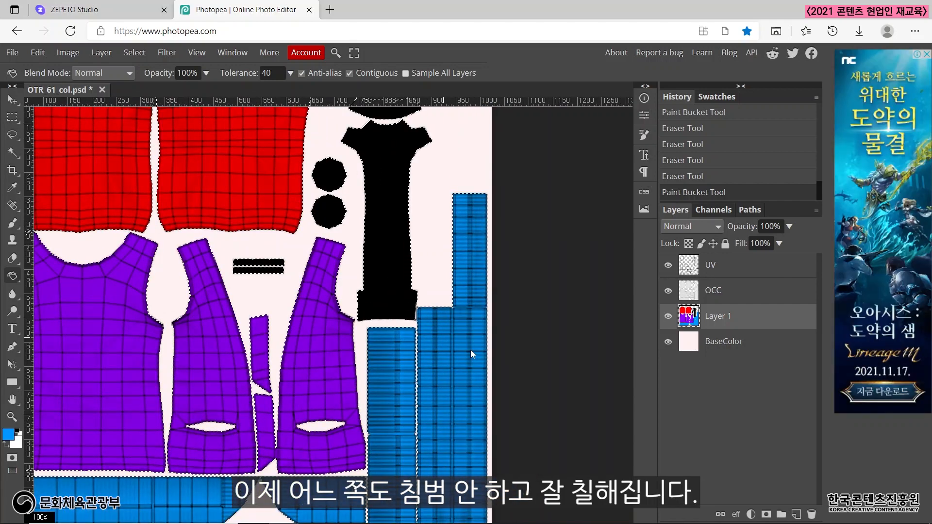
Set the foreground colour to green 10ff00 and fill the long cuffed piece and the small curved piece above it with the Paint Bucket Tool.
scroll(470, 351, up, 3)
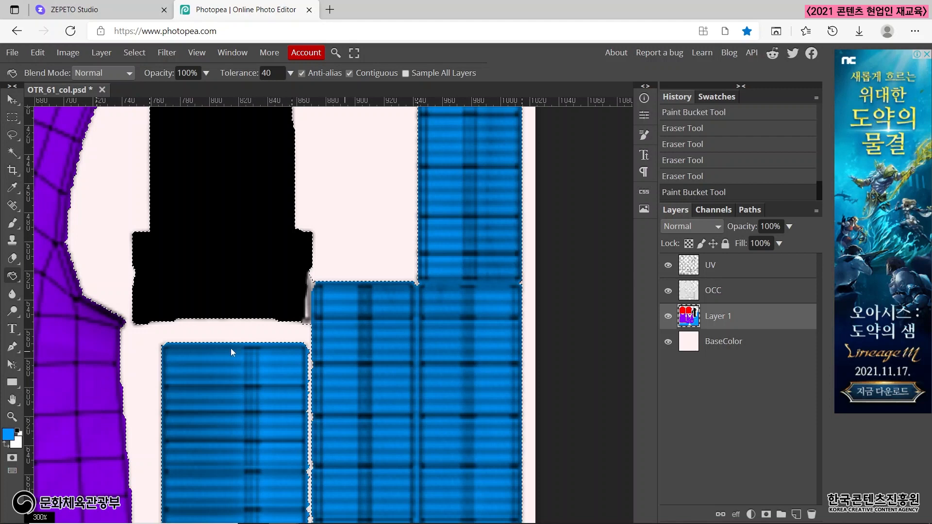
scroll(243, 343, down, 1)
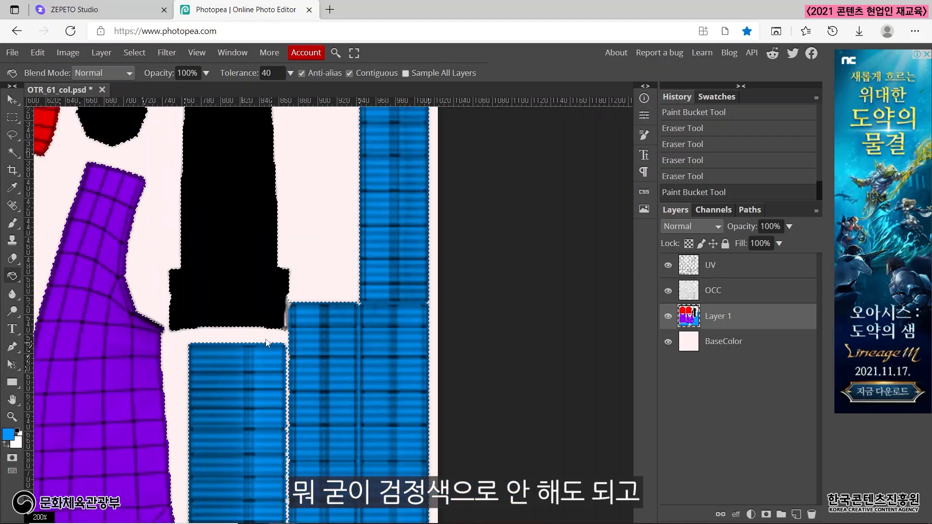
scroll(266, 339, down, 2)
scroll(266, 343, down, 2)
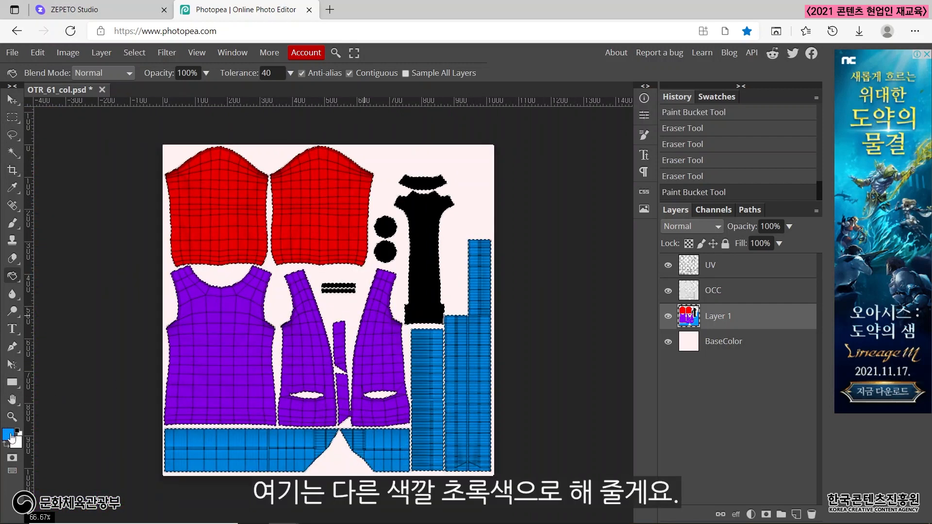
click(9, 434)
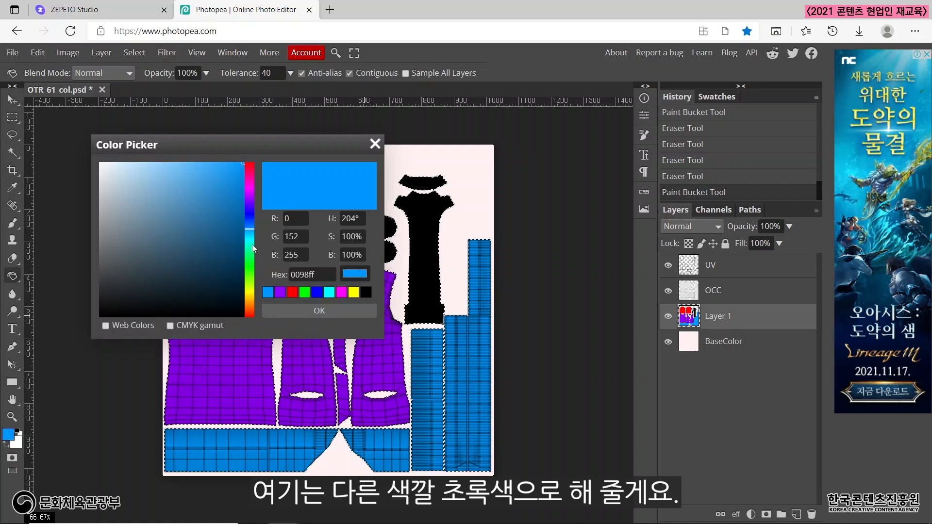
click(249, 266)
click(319, 311)
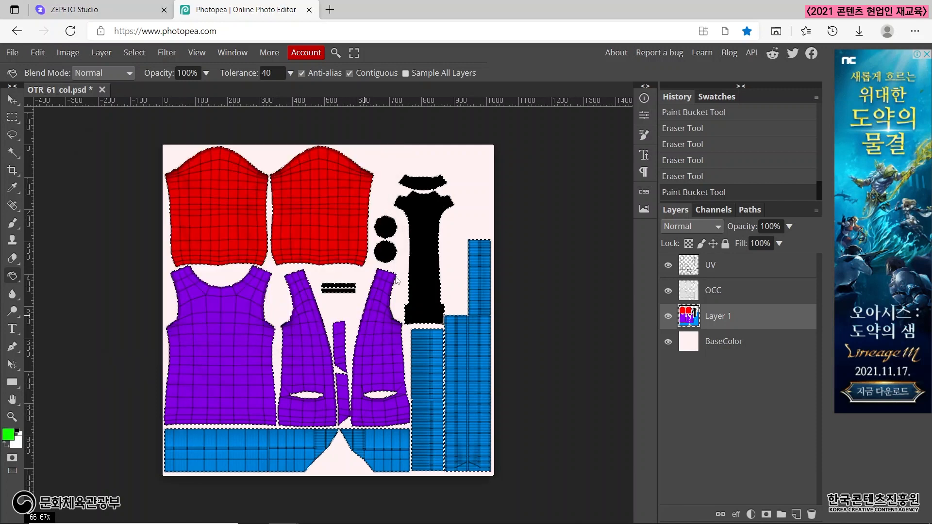
click(417, 238)
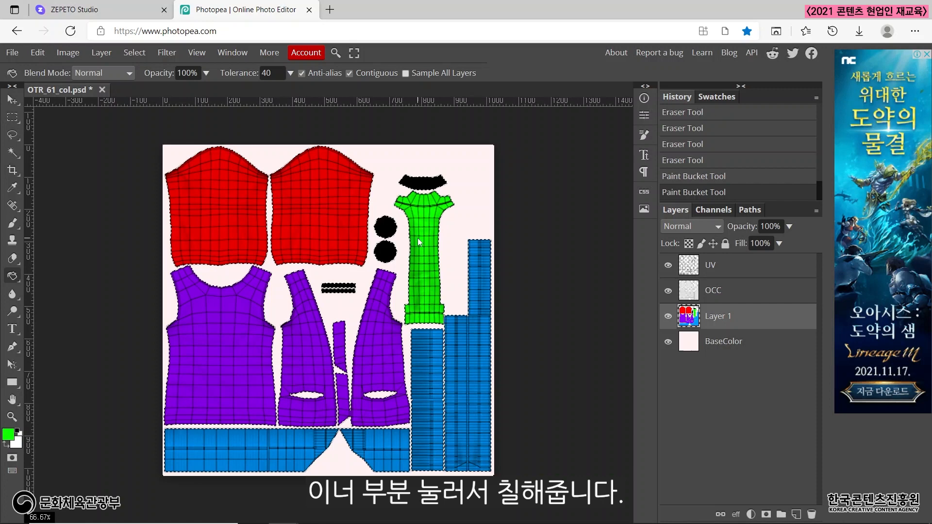
click(423, 185)
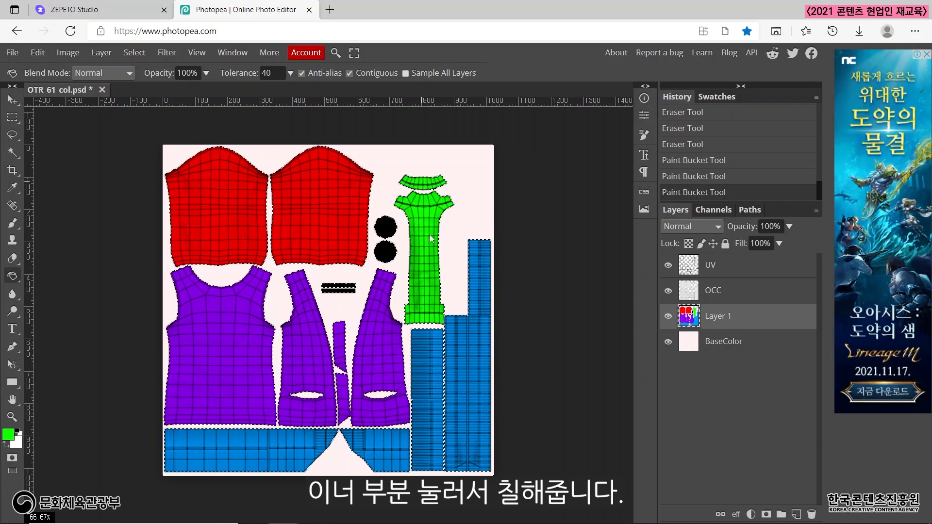
Paint over the unfilled edge of the long piece's lower cuff, beside the blue stepped strip, with the green Brush Tool.
scroll(466, 297, up, 5)
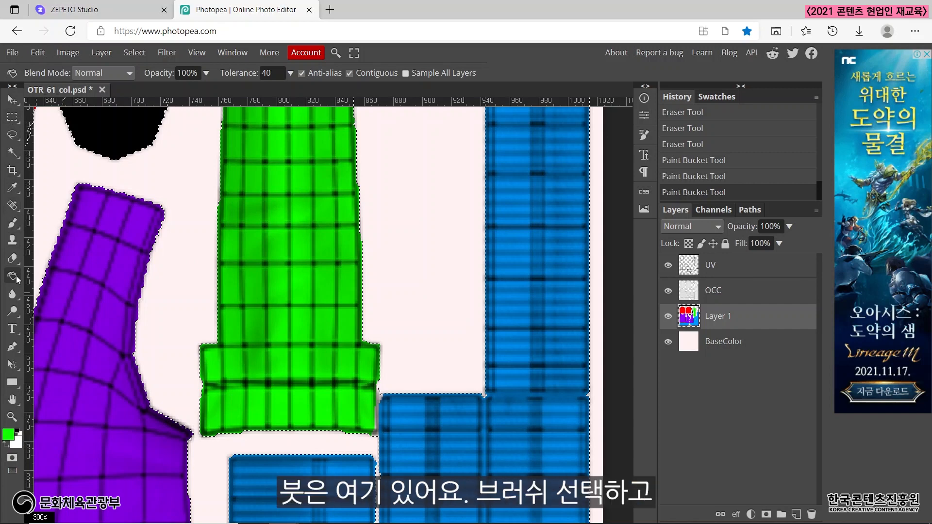
click(14, 223)
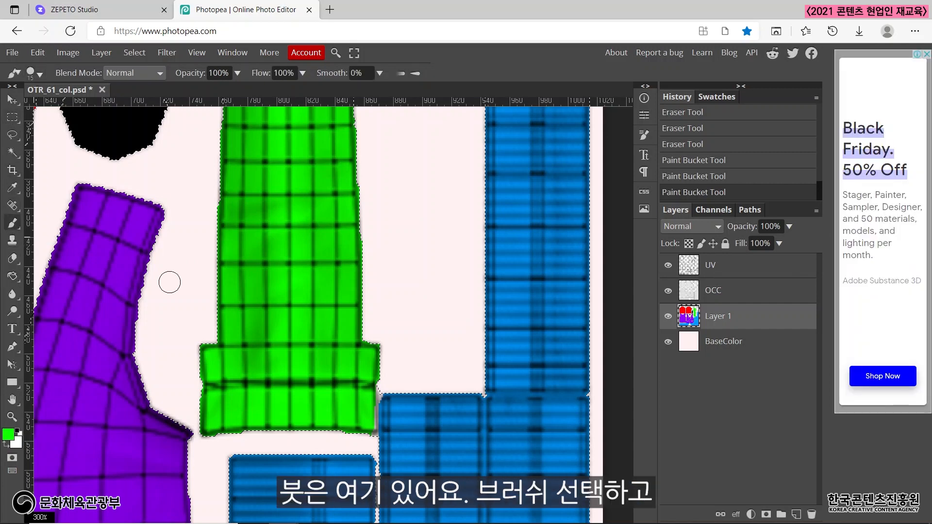
click(368, 398)
drag(368, 401, 366, 408)
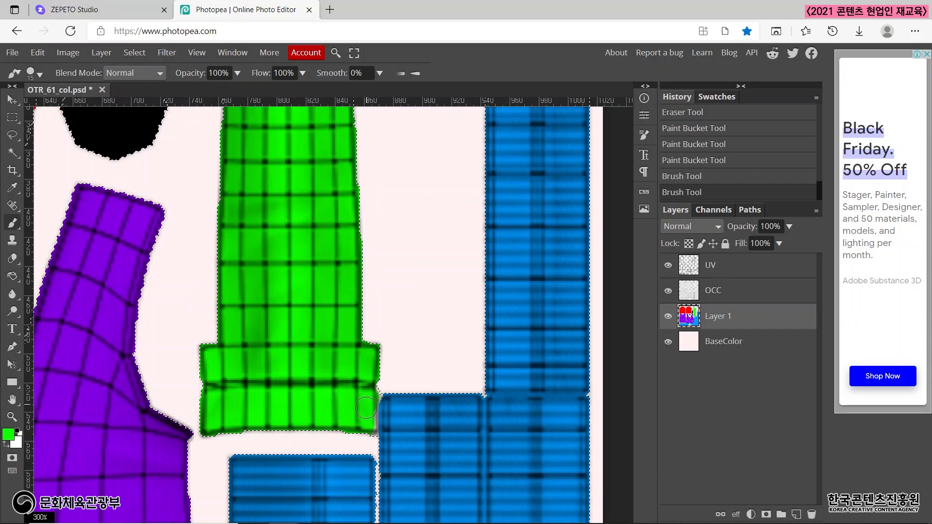
click(365, 419)
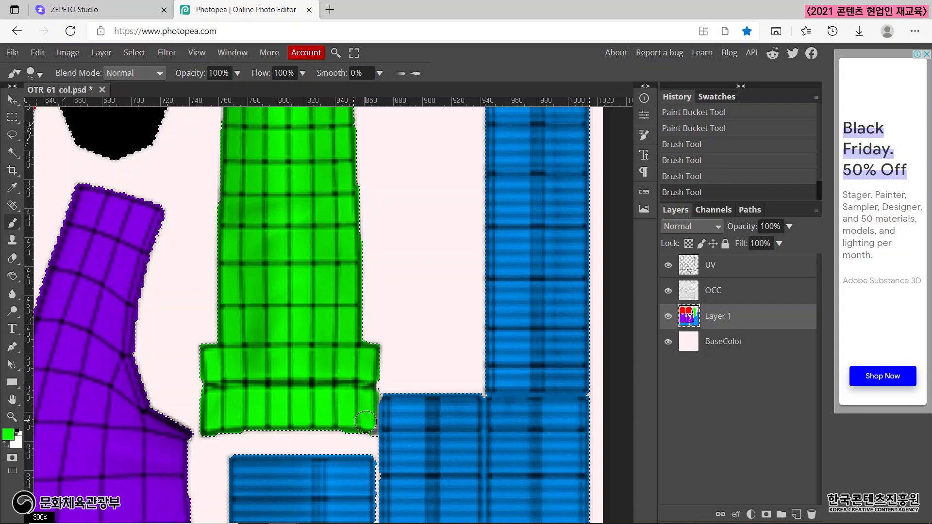
click(366, 425)
click(365, 422)
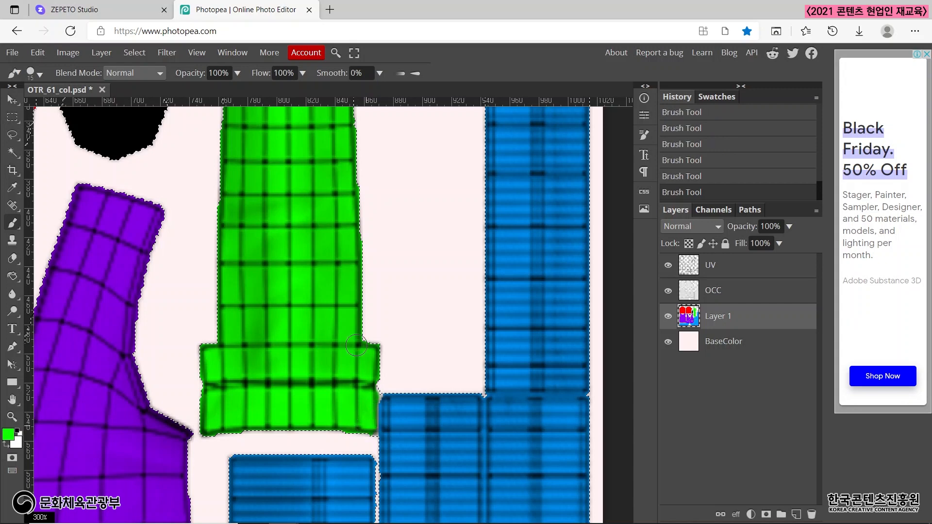
Set the foreground colour to yellow ffc900 and fill the two round pieces with the Paint Bucket Tool.
key(ctrl+minus)
key(ctrl+minus)
key(ctrl+minus)
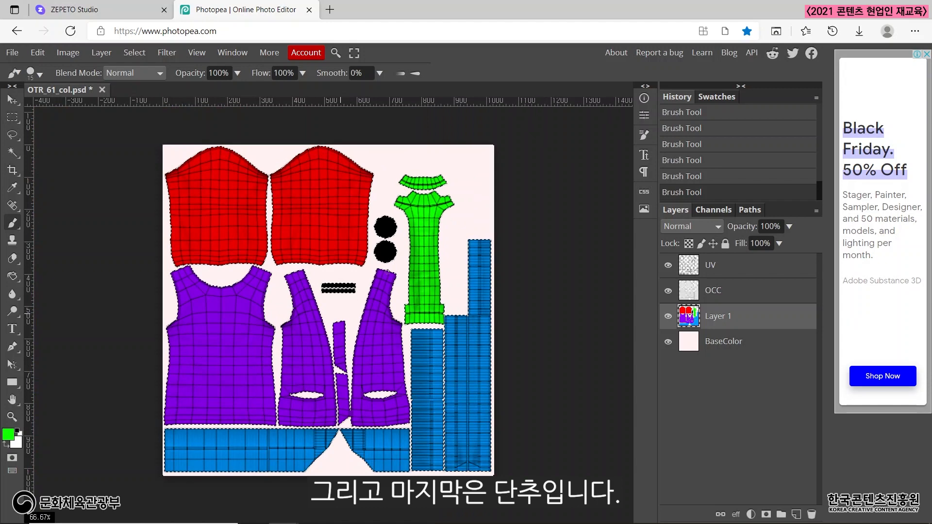
click(12, 278)
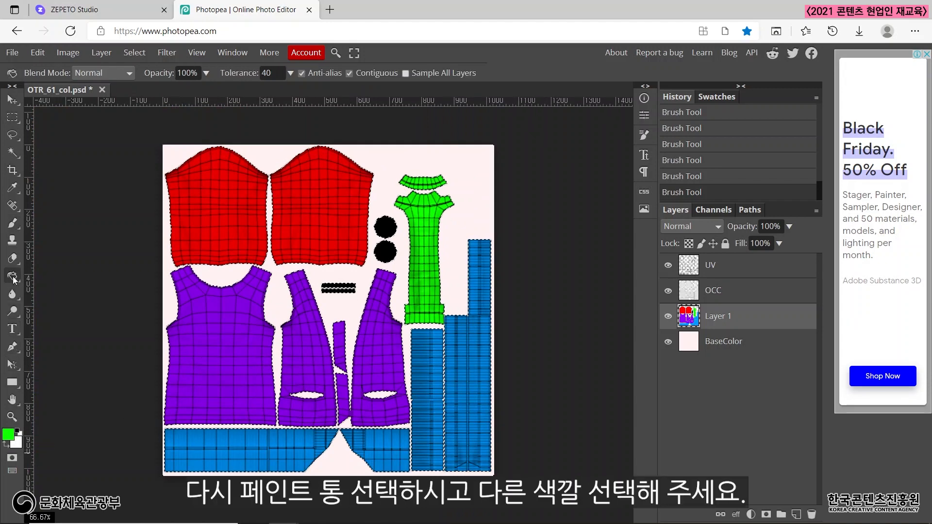
click(9, 434)
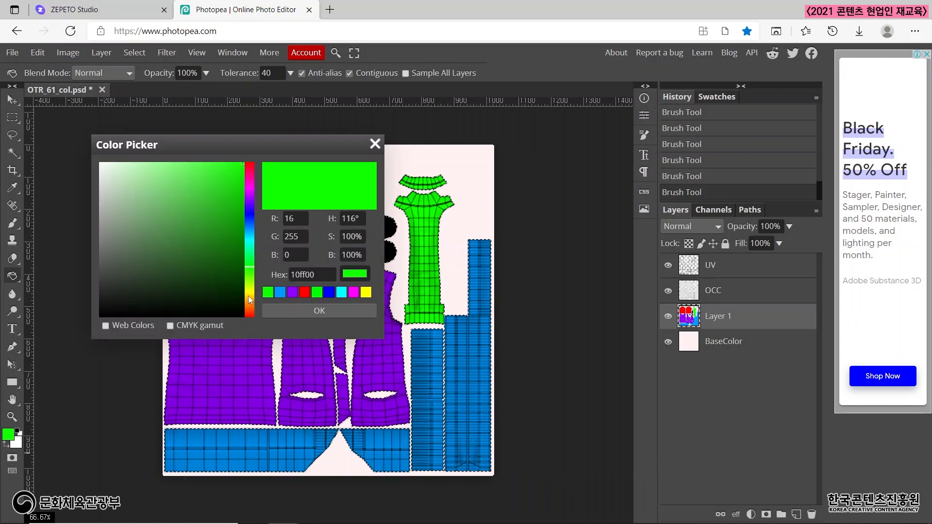
drag(248, 296, 249, 297)
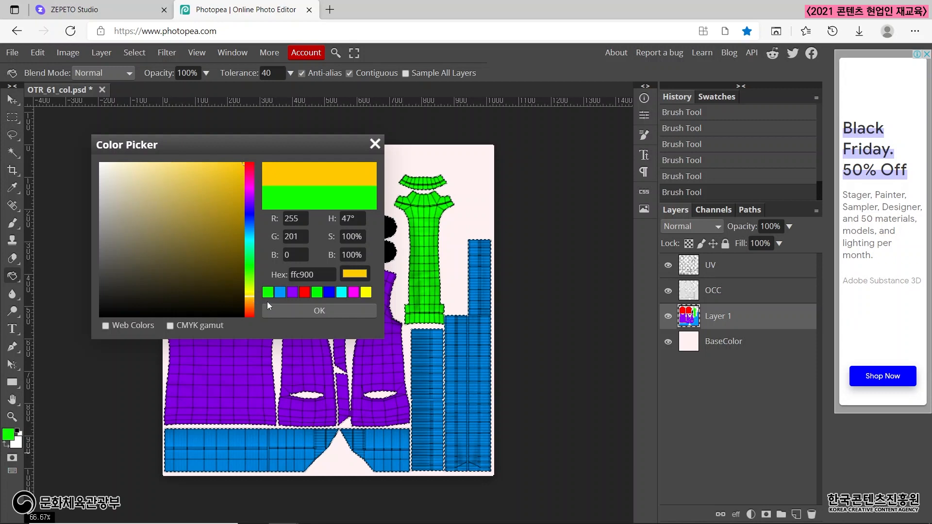
click(301, 311)
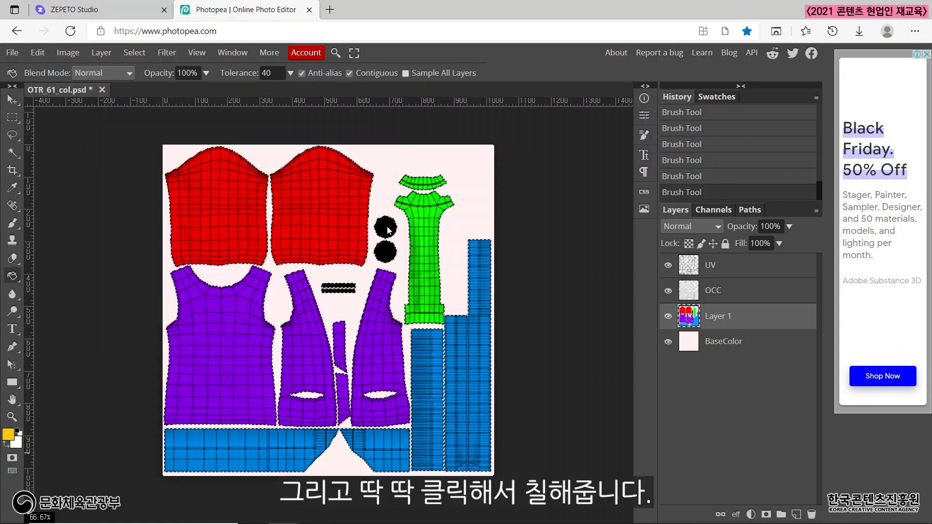
click(389, 231)
click(389, 253)
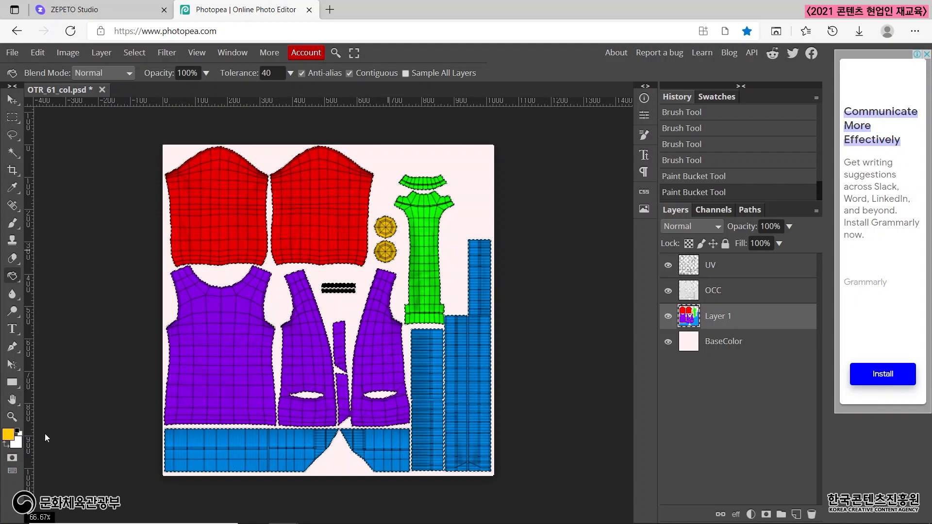
Set the foreground colour to a blue near 006cff and fill both thin horizontal strips between the front body pieces.
click(8, 435)
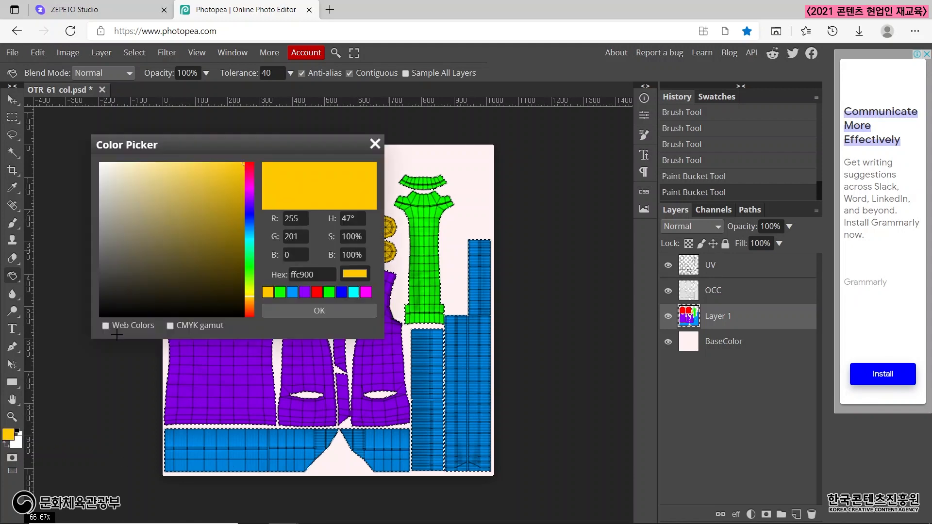
click(248, 219)
drag(249, 221, 252, 224)
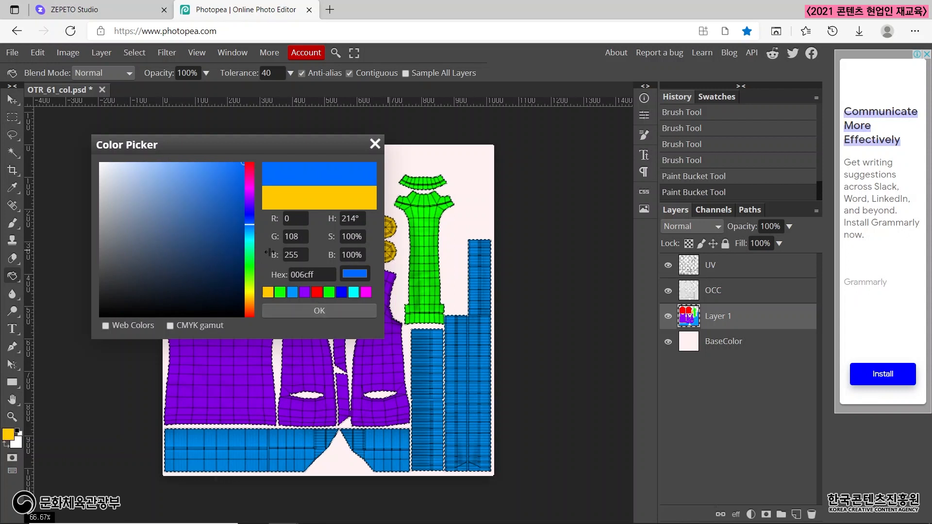
click(252, 226)
click(324, 307)
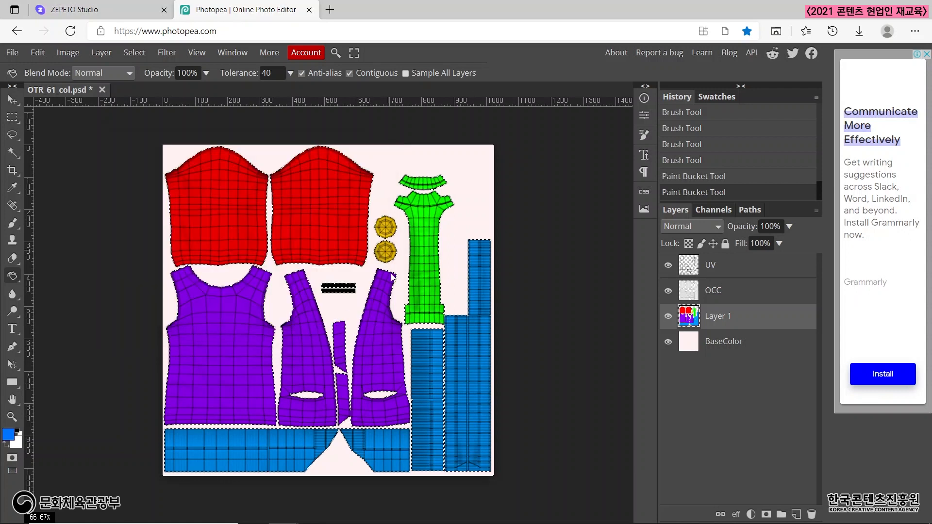
click(347, 286)
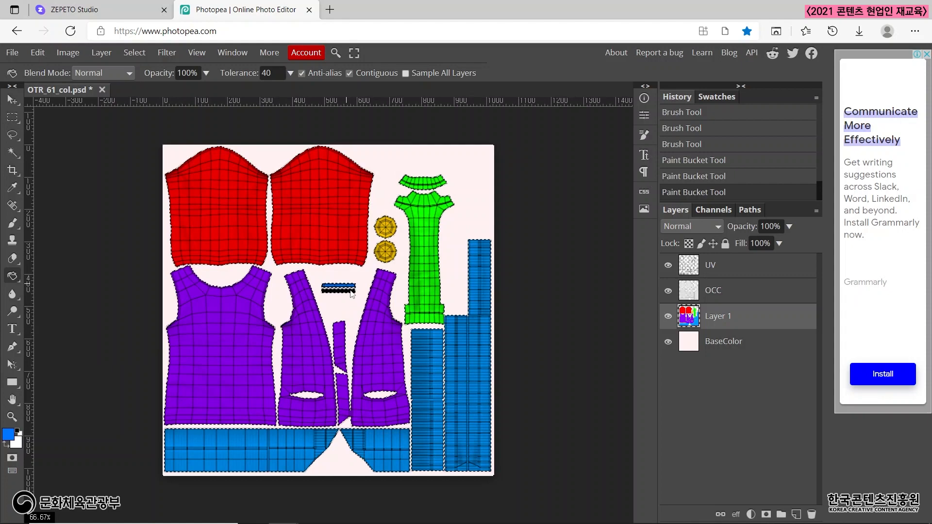
scroll(368, 313, up, 3)
scroll(368, 313, up, 1)
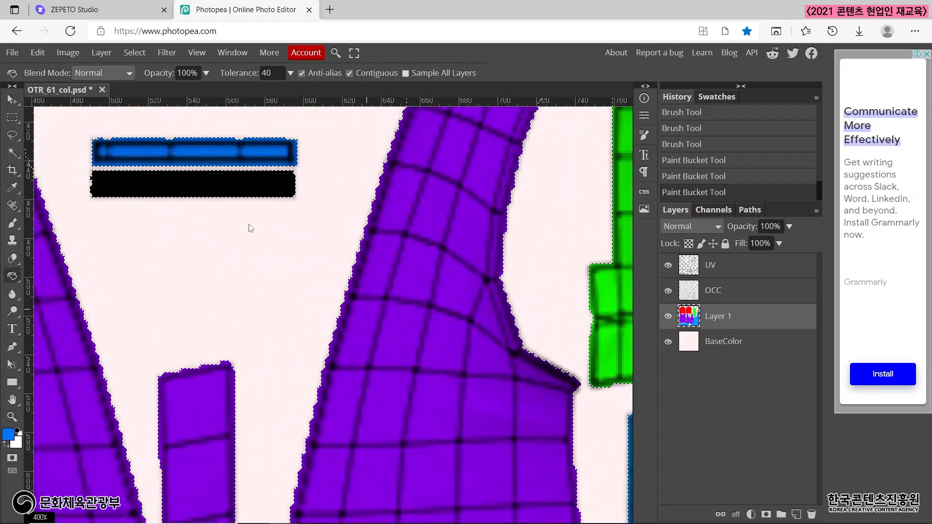
click(240, 188)
scroll(339, 278, down, 4)
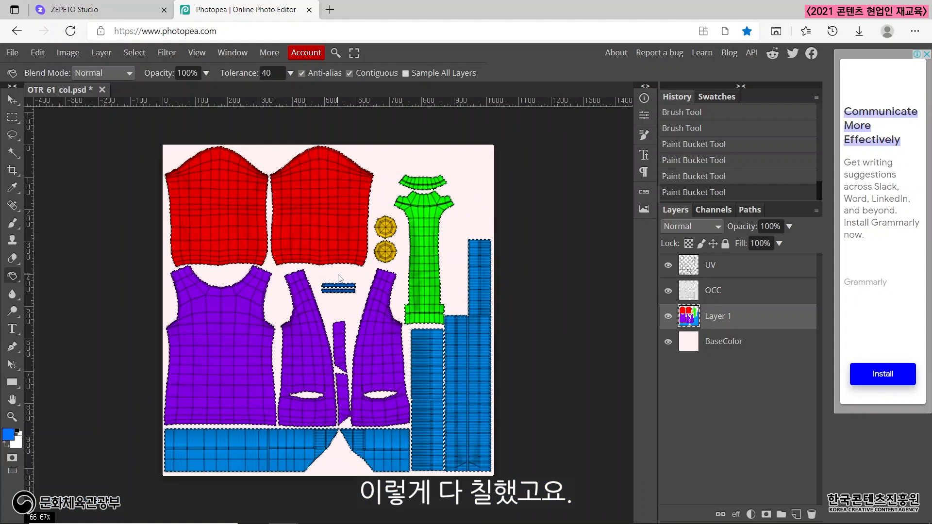
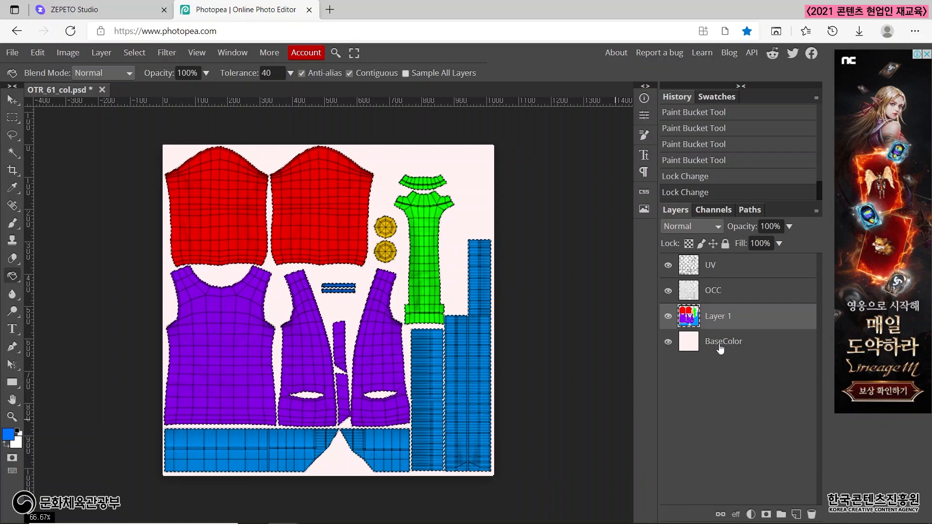
Switch to the Magic Wand and clear the selection around all the coloured pieces.
click(13, 152)
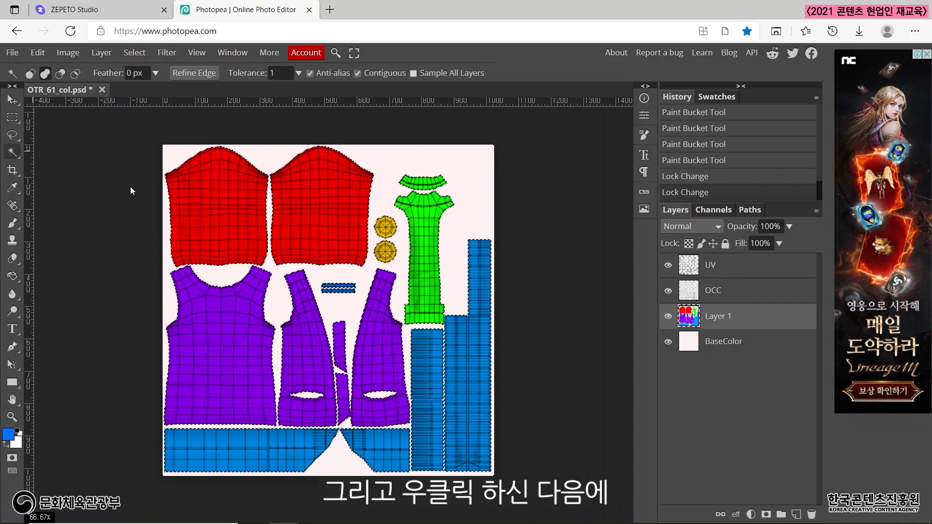
right_click(322, 244)
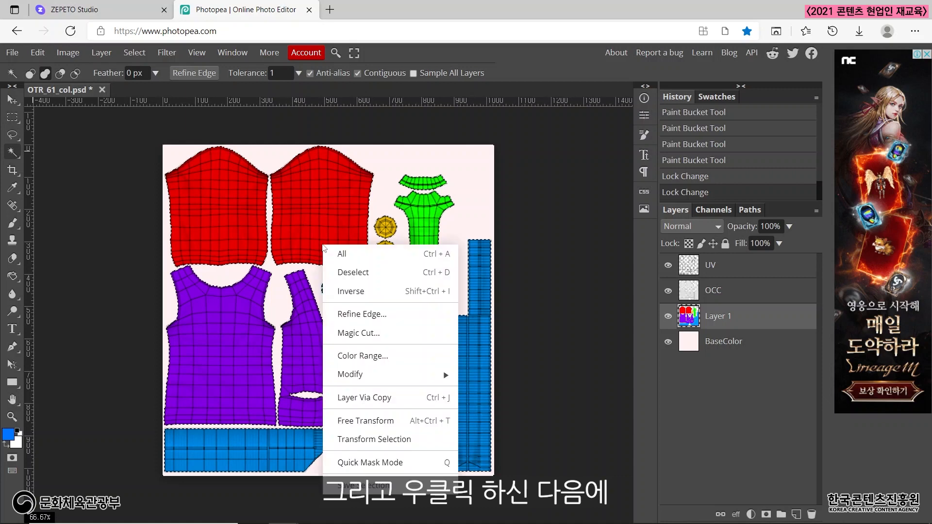
click(357, 273)
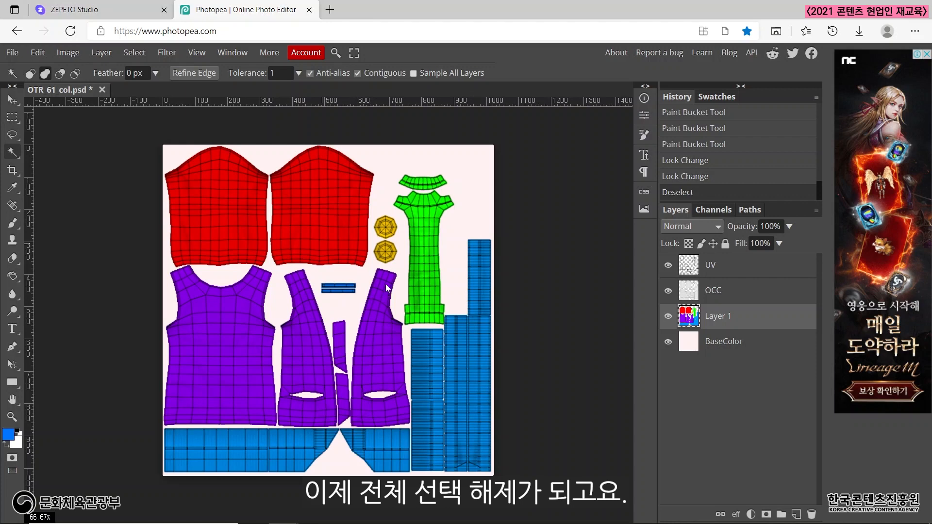
Select both red sleeve pieces with the Magic Wand and copy them to a new layer with Layer Via Copy.
click(220, 187)
click(311, 196)
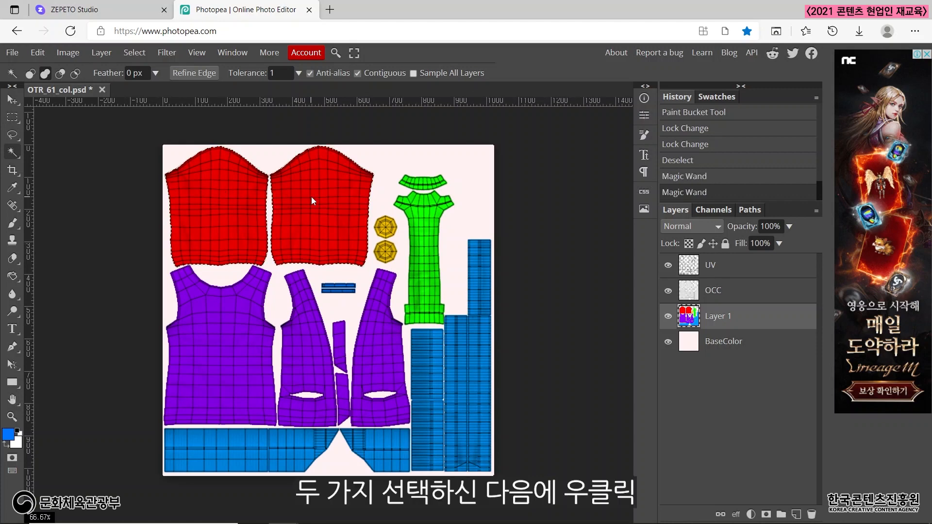
right_click(312, 201)
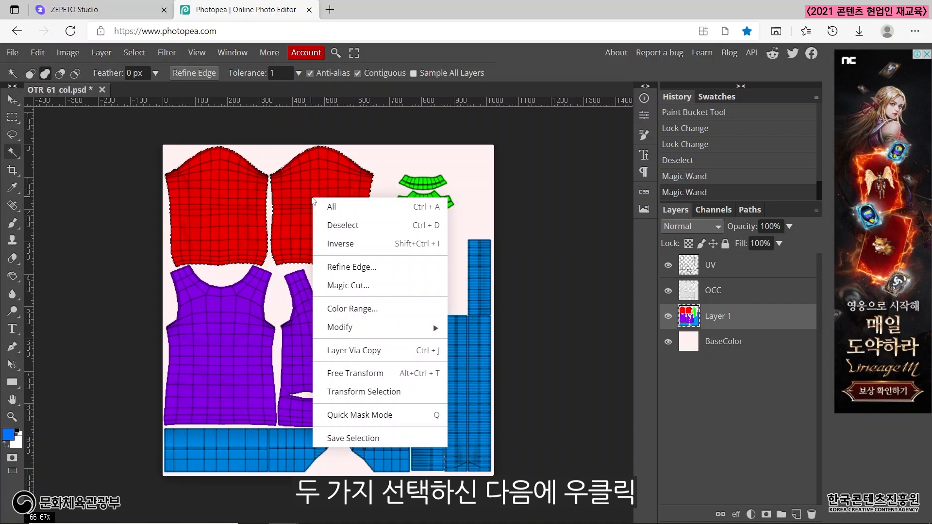
click(366, 351)
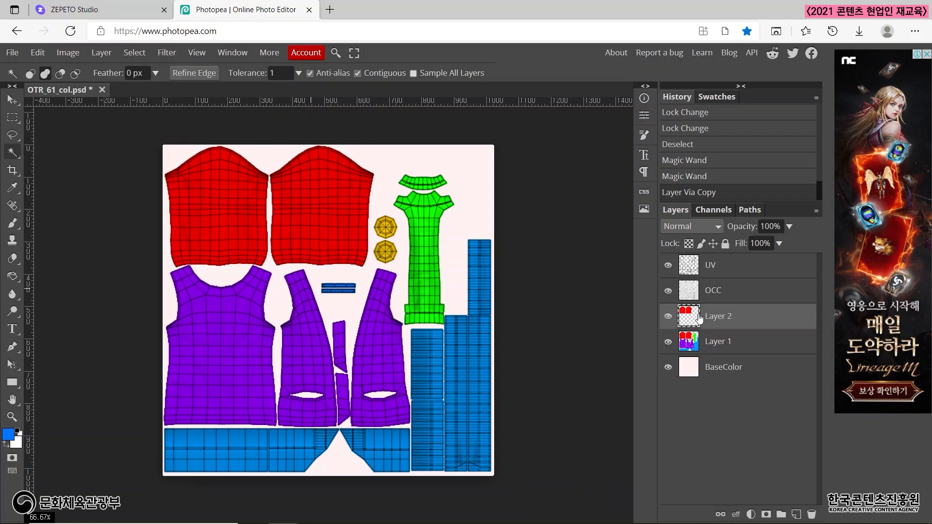
On Layer 1, select all the purple body pieces with the Magic Wand and copy them to a new layer with Layer Via Copy.
click(725, 345)
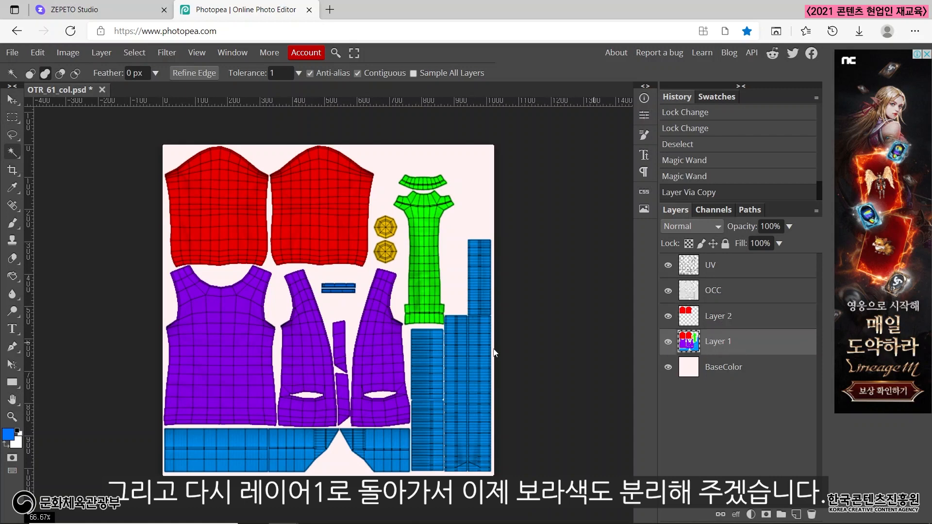
click(324, 285)
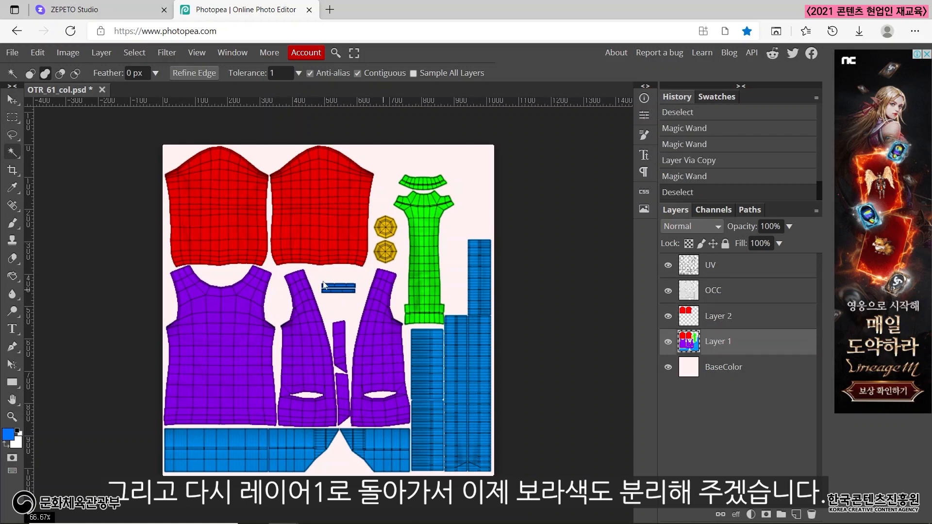
click(202, 340)
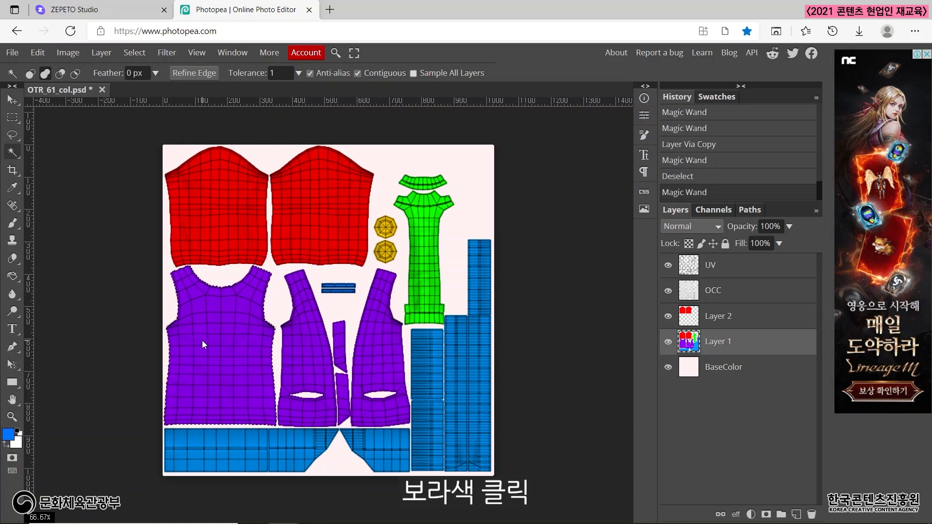
click(339, 346)
click(339, 346)
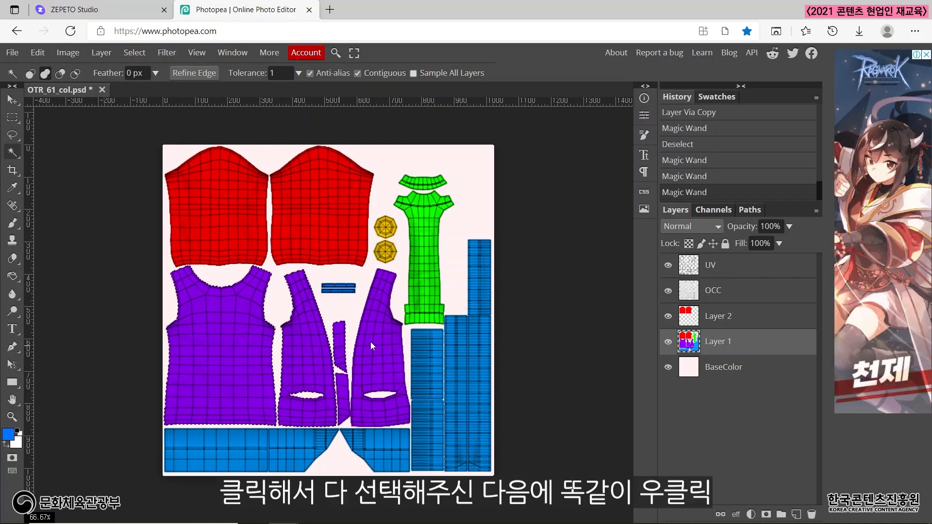
click(371, 342)
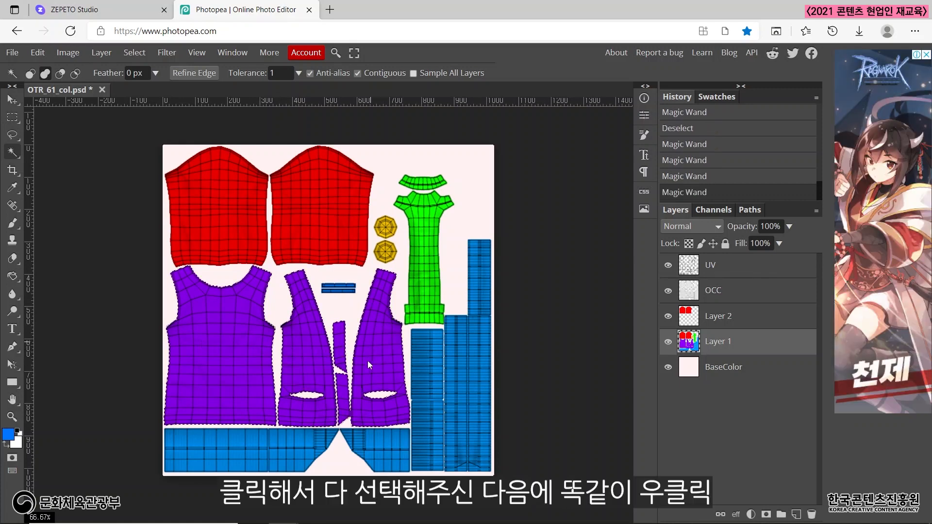
right_click(379, 298)
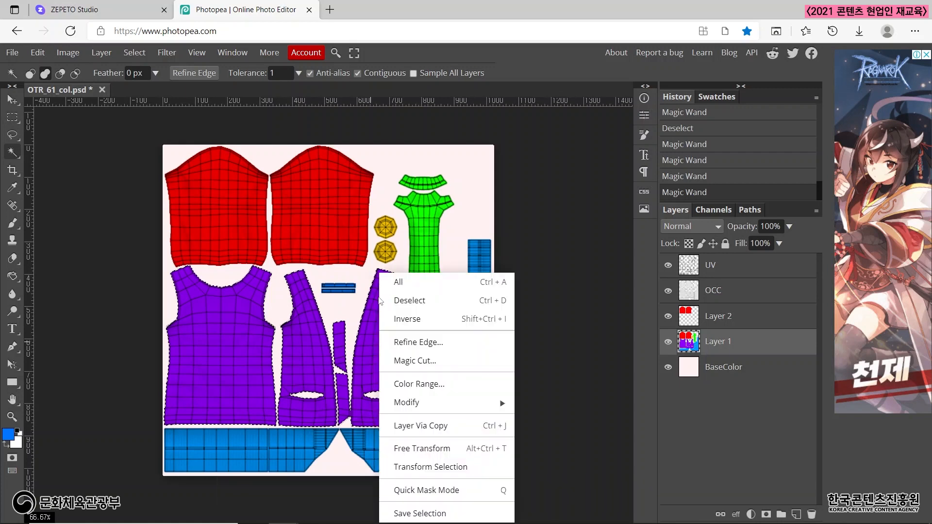
click(429, 426)
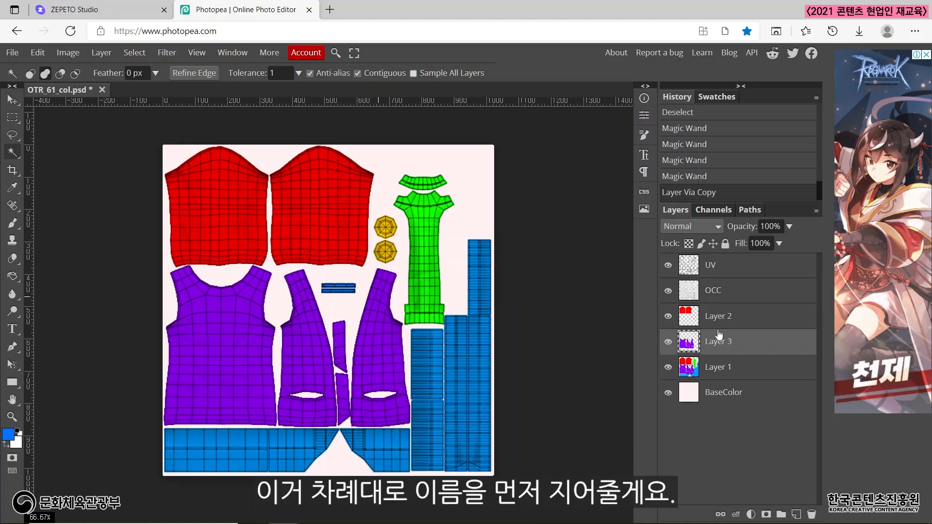
Rename the layer holding the red sleeve pieces as 팔.
double_click(745, 319)
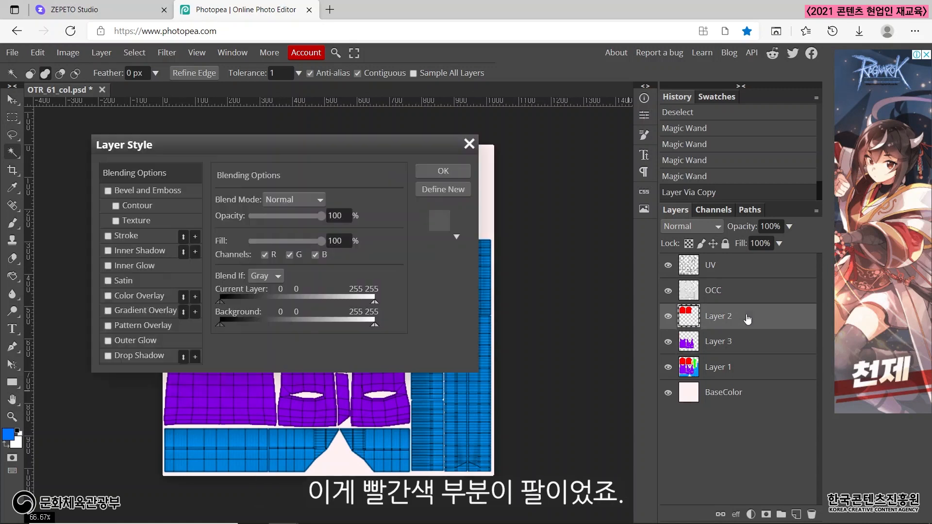
click(469, 144)
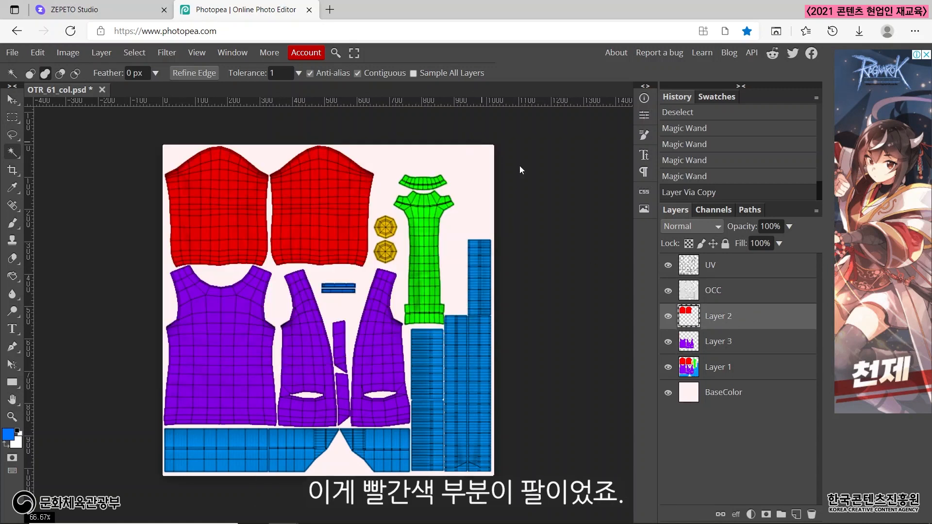
double_click(720, 318)
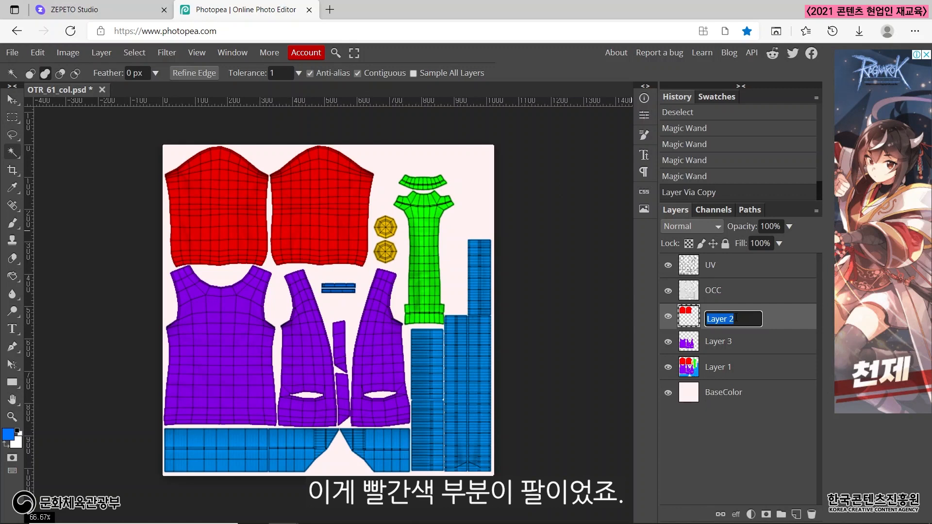
text(팔)
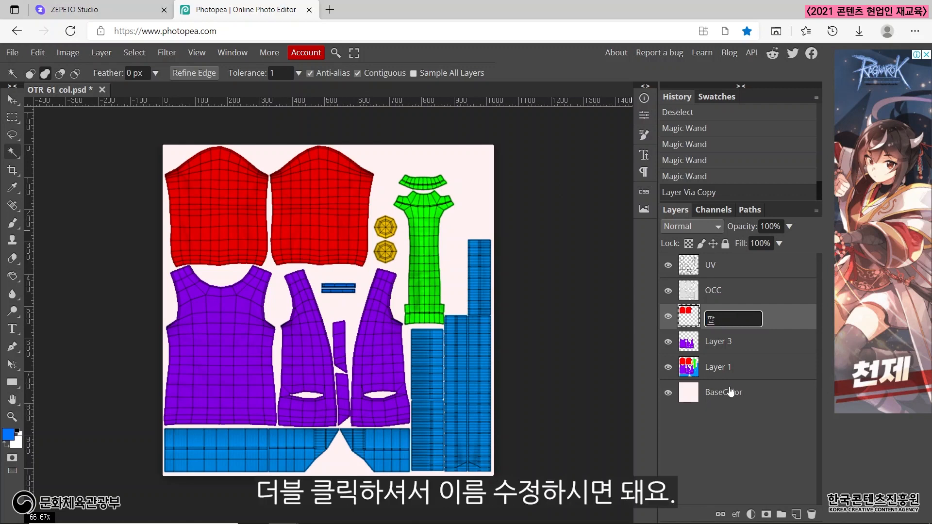
key(Return)
Rename the layer holding the purple body pieces as 몸.
double_click(725, 342)
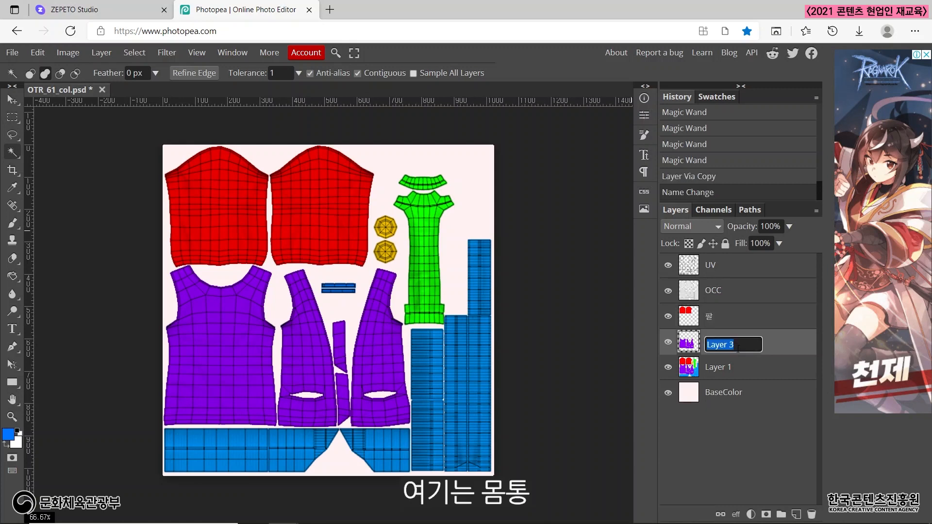
text(몸)
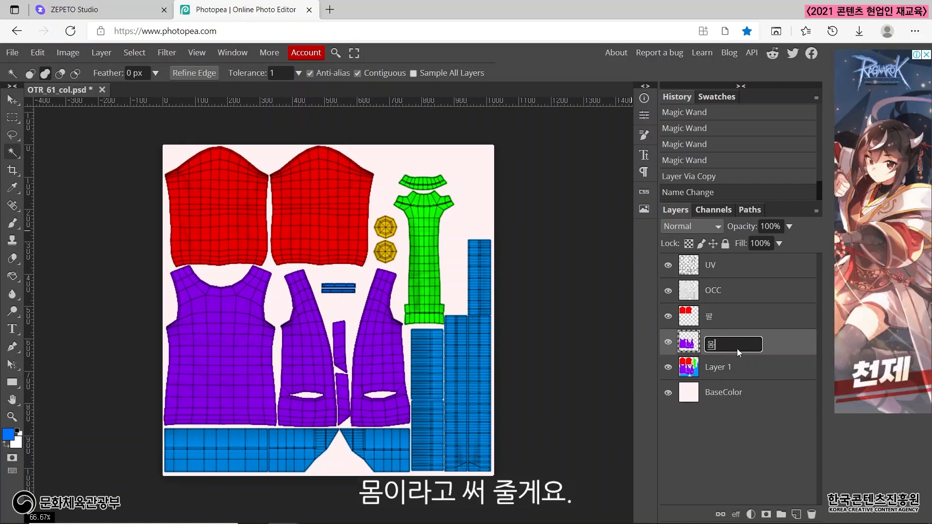
key(Return)
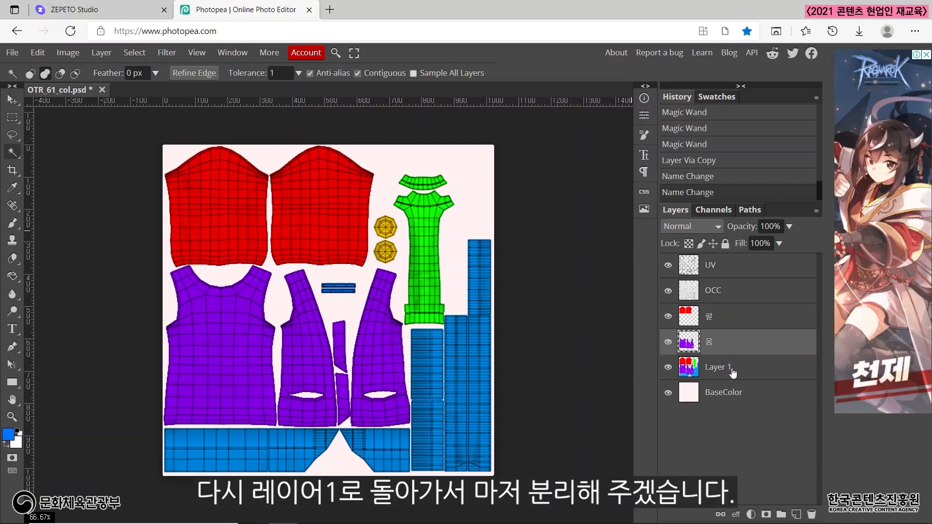
On Layer 1, select all the blue strips, including the thin pair, with the Magic Wand and copy them to a new layer with Layer Via Copy.
click(733, 372)
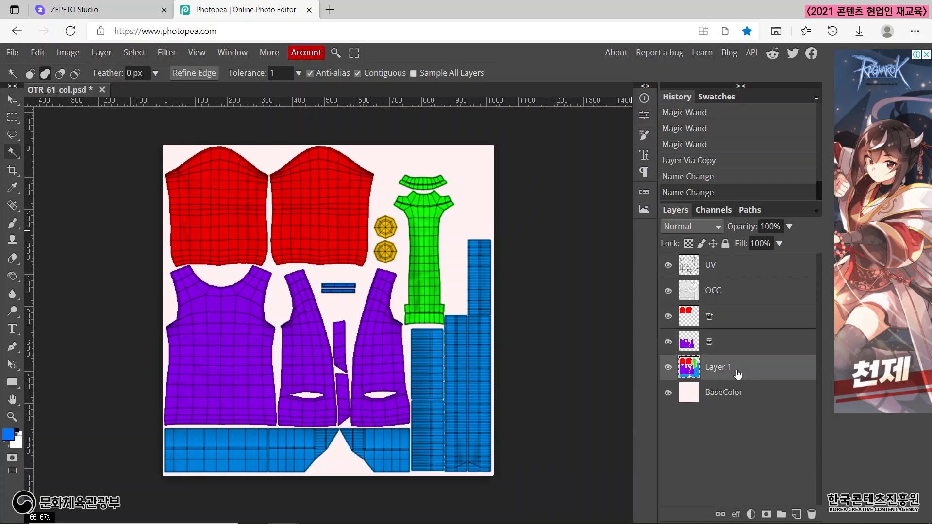
click(270, 453)
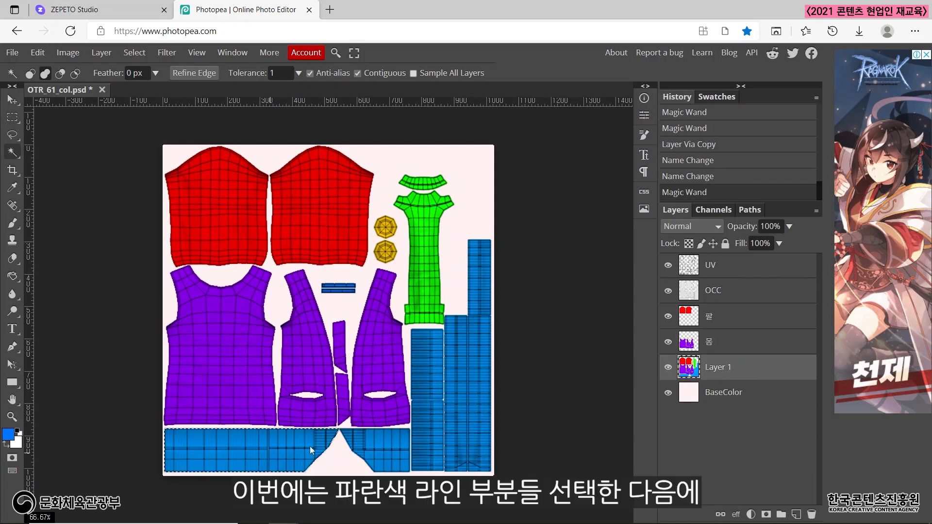
click(375, 442)
click(436, 406)
click(453, 379)
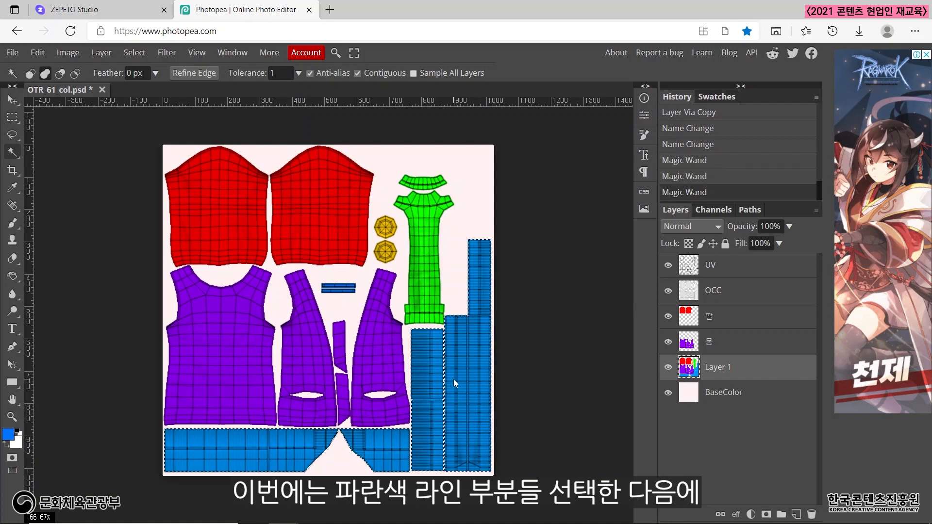
click(349, 289)
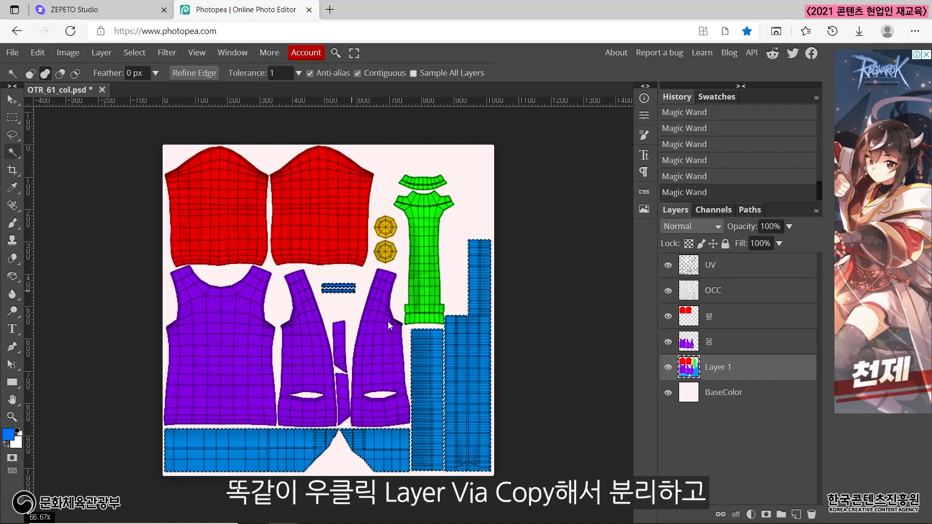
right_click(429, 353)
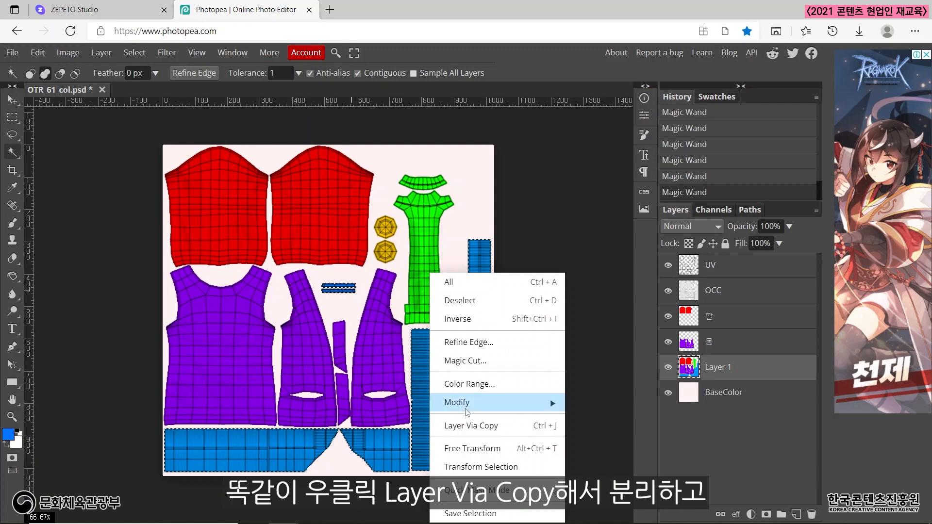
click(476, 426)
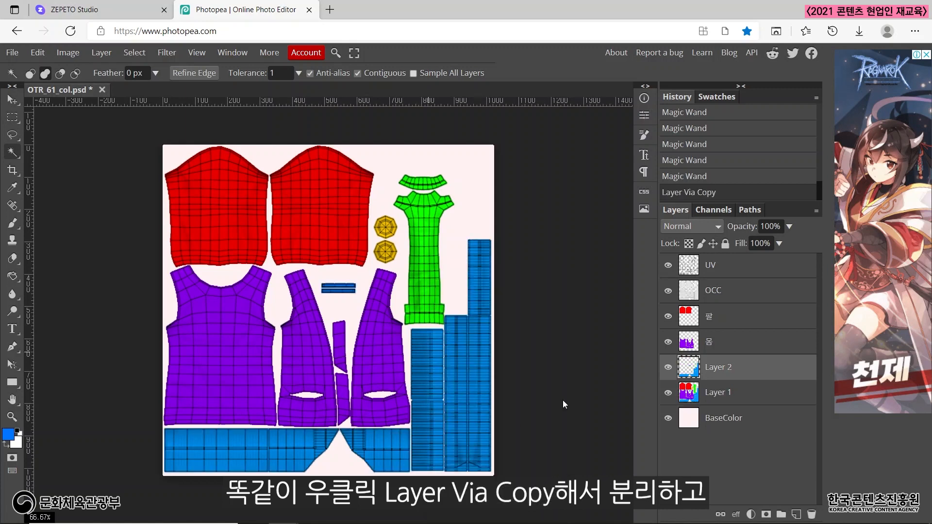
Rename the layer holding the blue strips as 라인.
double_click(735, 369)
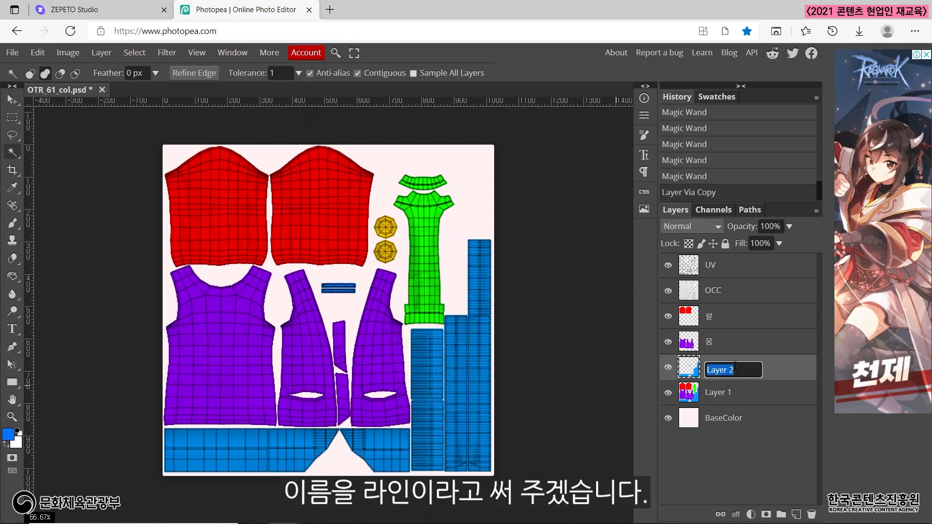
text(라인)
key(Return)
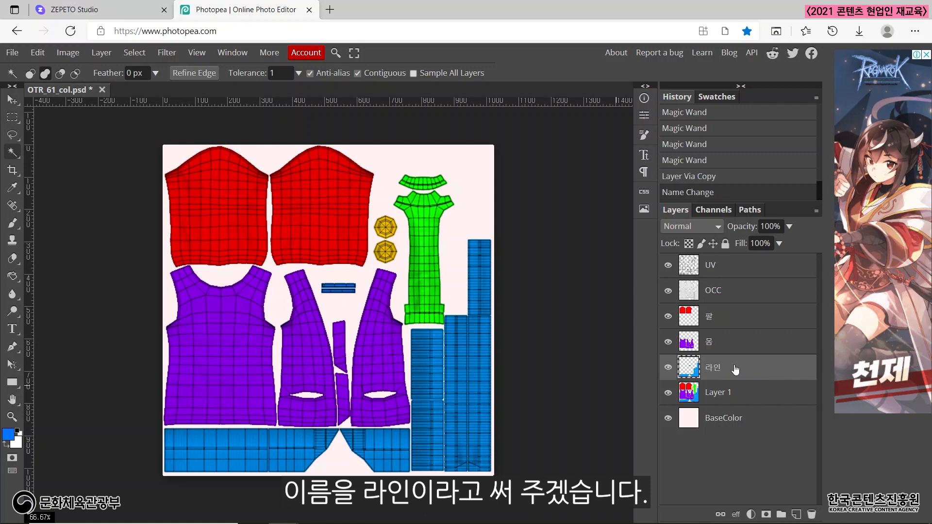
On Layer 1, select the two green inner pieces with the Magic Wand and copy them to a new layer with Layer Via Copy.
click(730, 398)
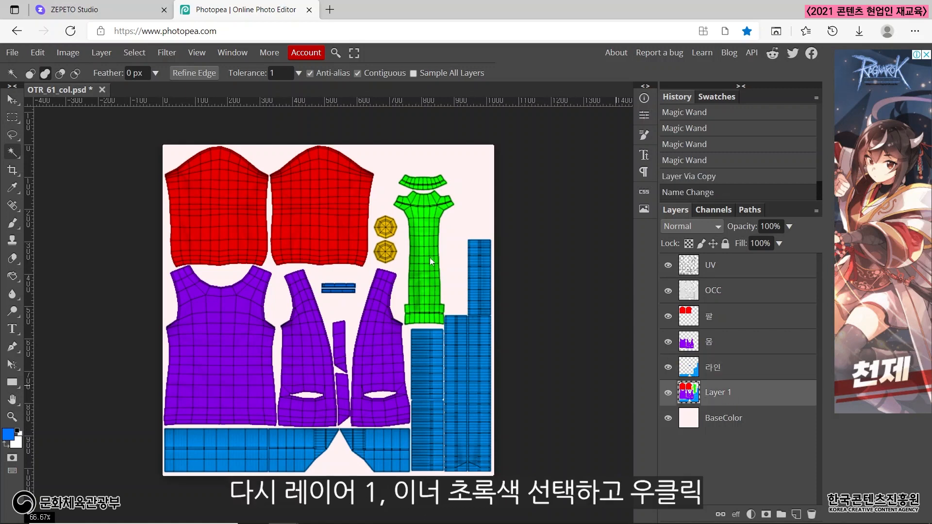
click(427, 226)
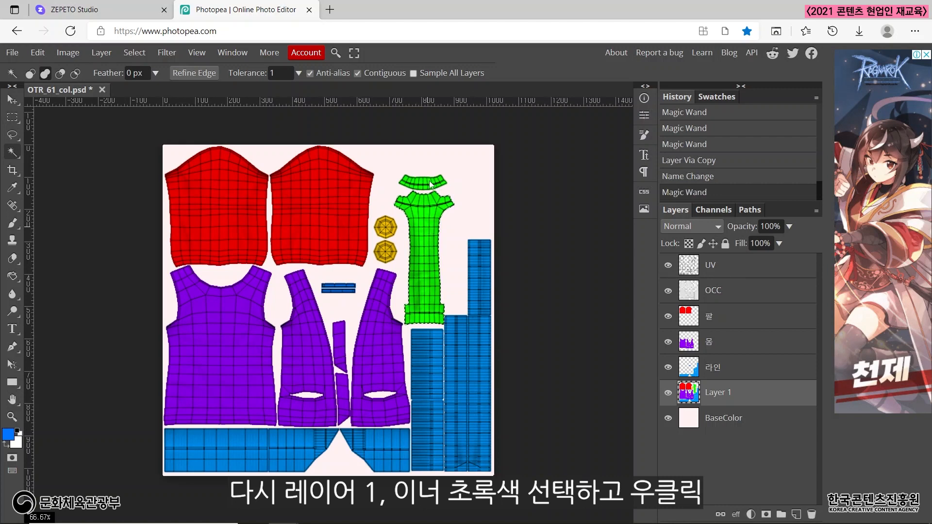
click(428, 211)
right_click(428, 211)
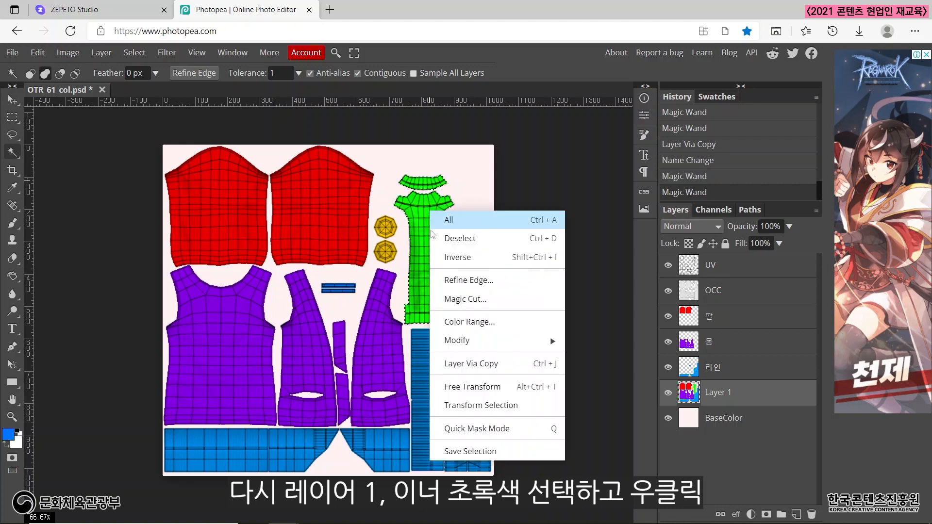
click(470, 364)
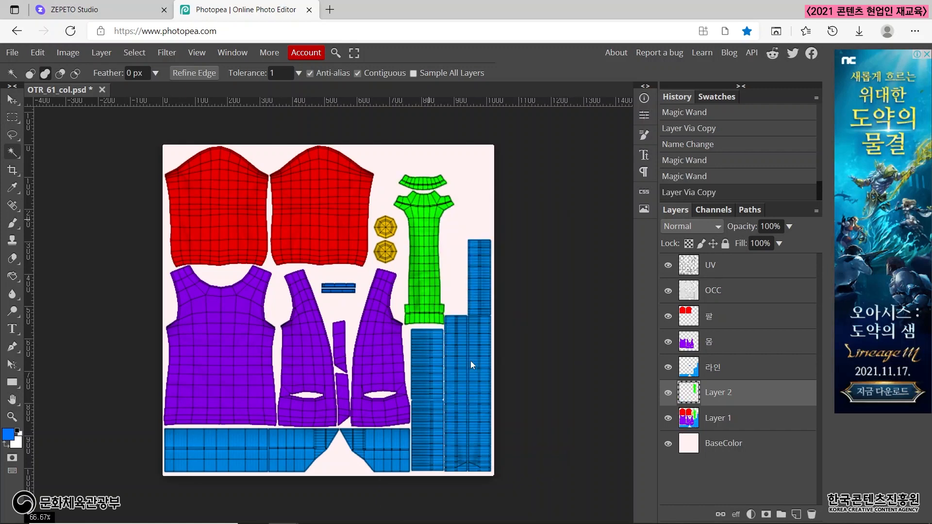
Rename the layer holding the green inner pieces as 이너.
double_click(742, 396)
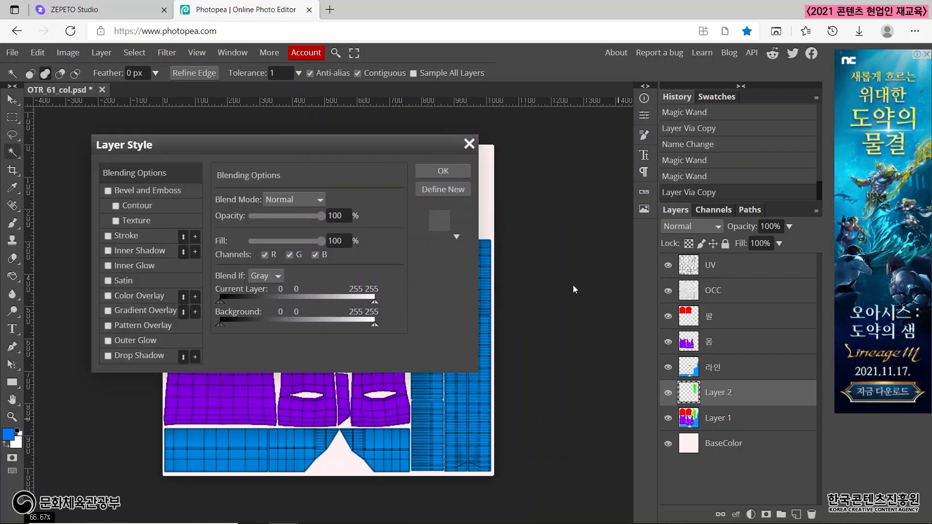
click(469, 144)
double_click(719, 393)
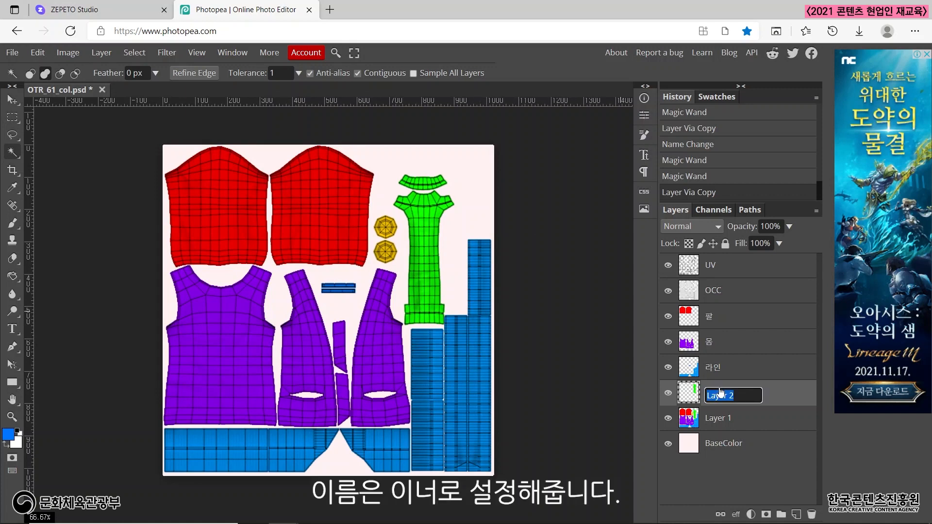
text(이ㄴㅓ)
key(Return)
On Layer 1, select the two yellow button pieces with the Magic Wand and copy them to a new layer with Layer Via Copy.
click(728, 421)
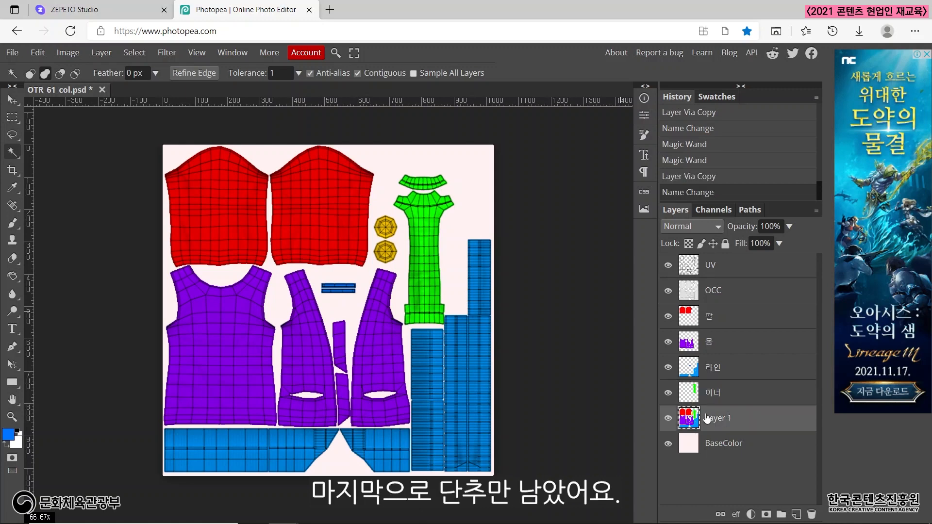
click(391, 225)
shift+click(387, 252)
right_click(388, 255)
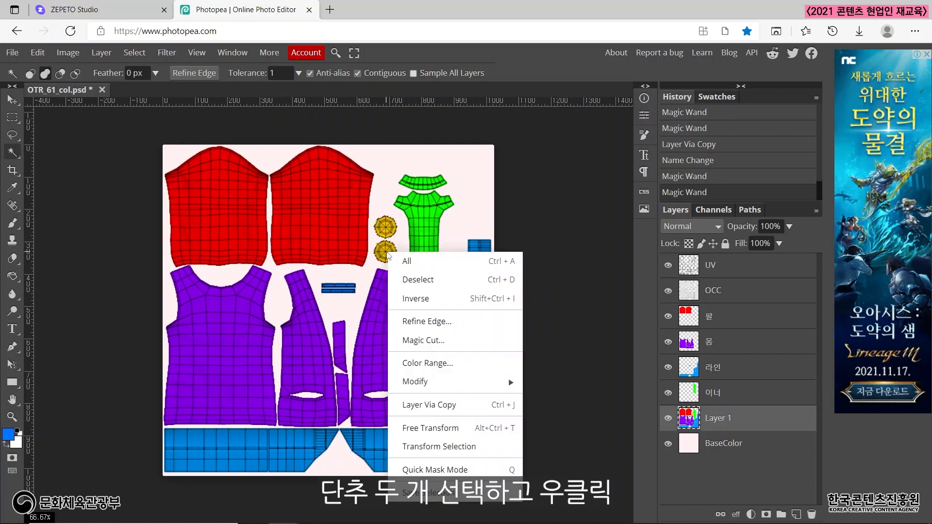
click(438, 408)
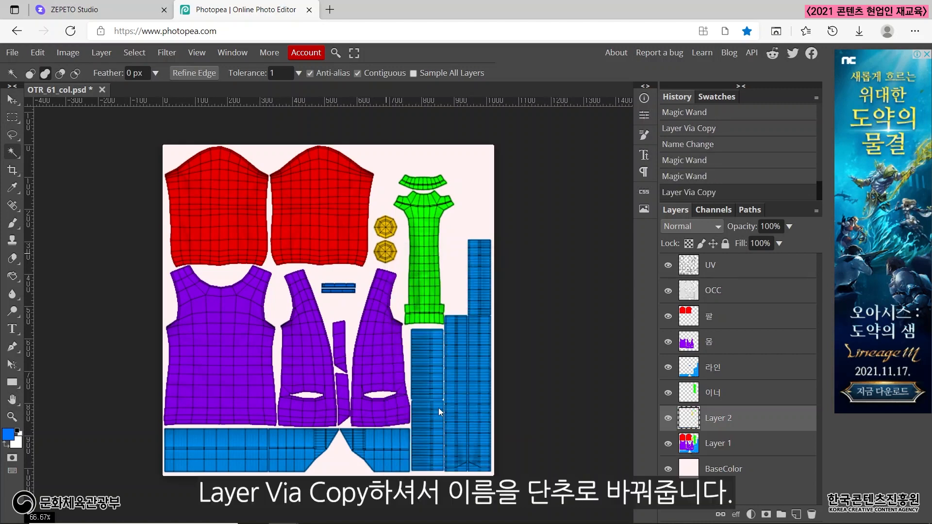
Rename the layer holding the yellow buttons as 단추 and delete the original Layer 1.
double_click(723, 416)
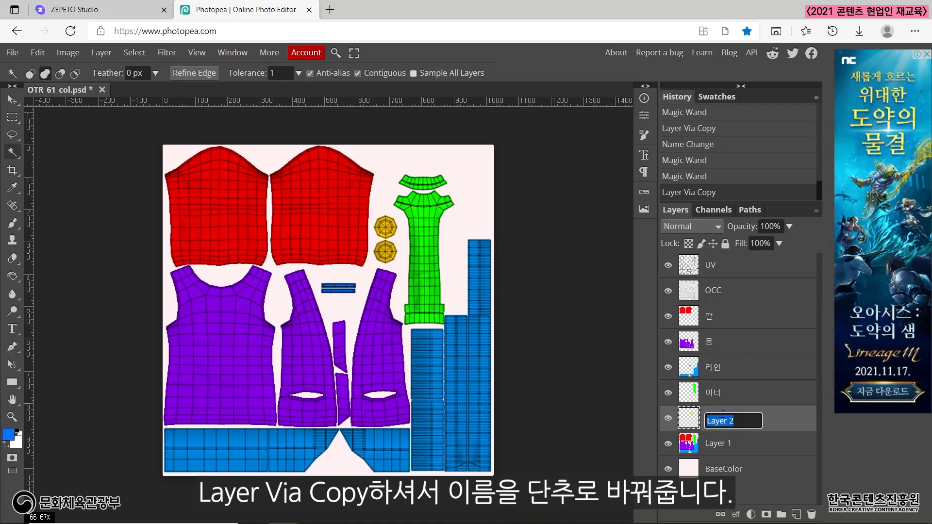
text(단추)
key(Return)
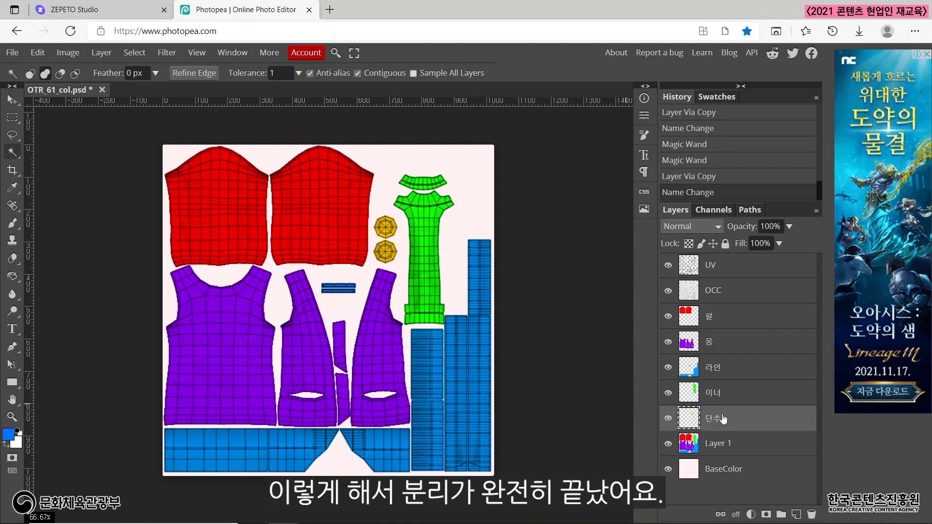
click(731, 444)
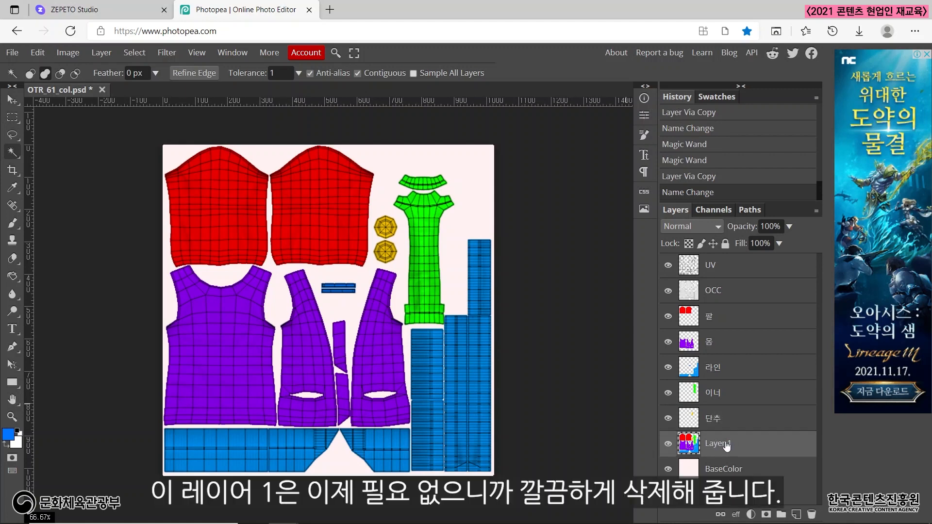
click(811, 515)
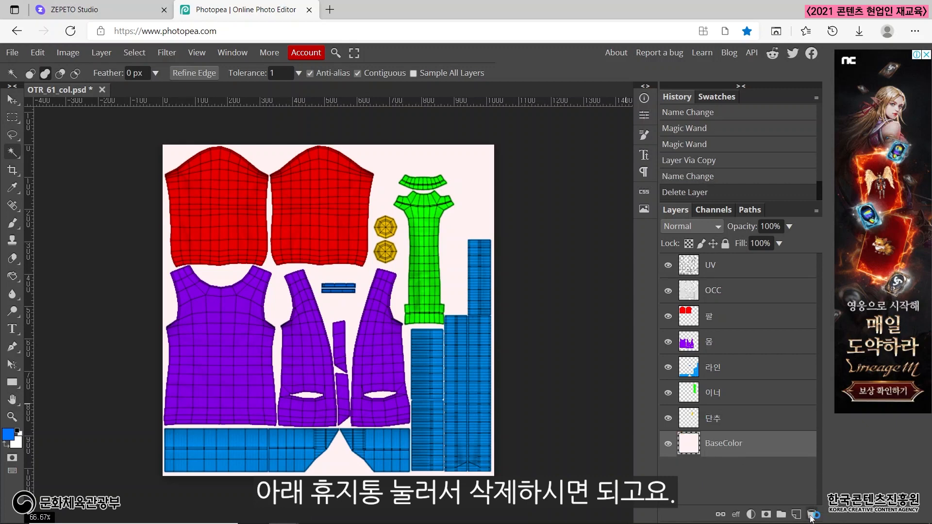
Check the separation of the garment pieces by briefly hiding the 단추, 이너, 라인, 몸 and 팔 layers one at a time.
click(669, 418)
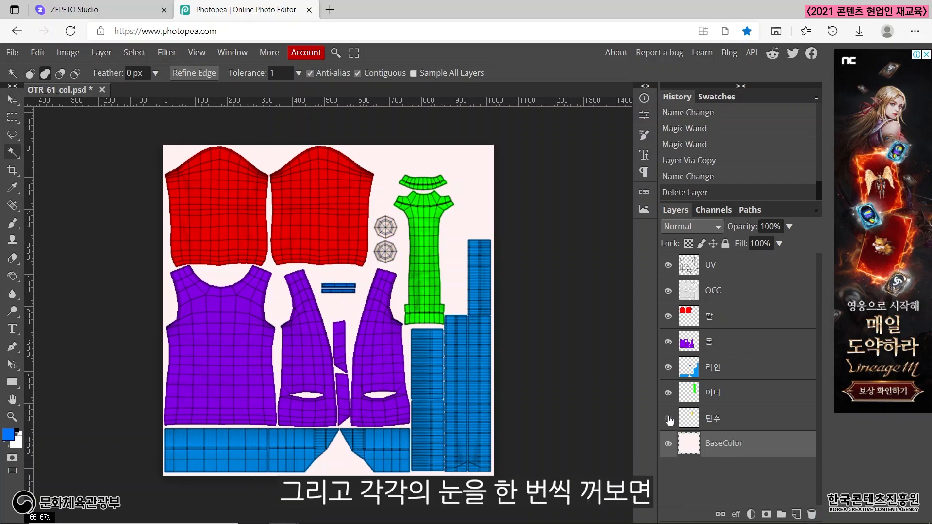
click(668, 418)
click(668, 394)
click(668, 394)
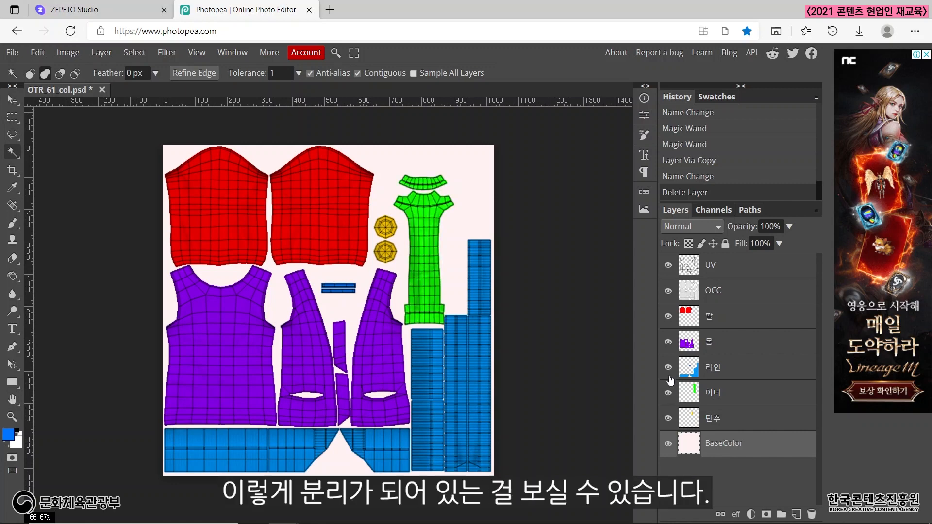
click(668, 368)
click(668, 368)
click(668, 342)
click(668, 342)
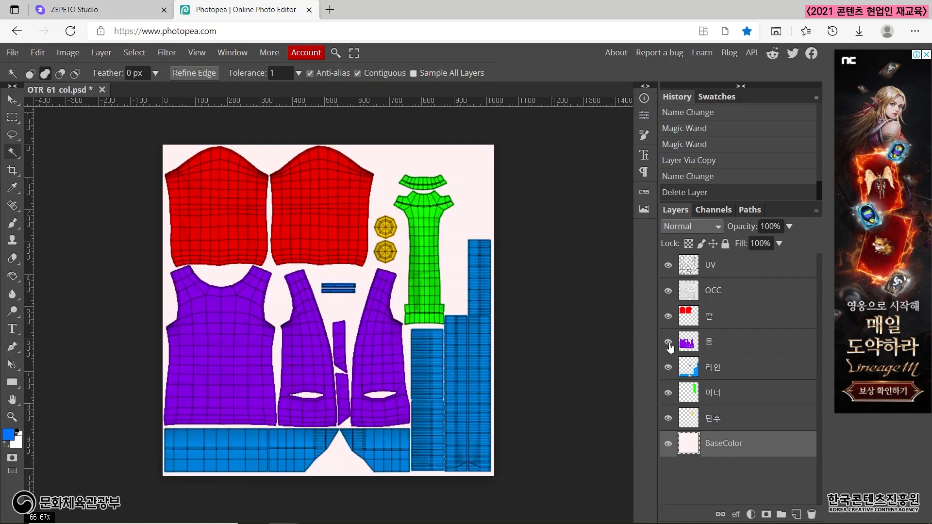
click(669, 316)
click(669, 318)
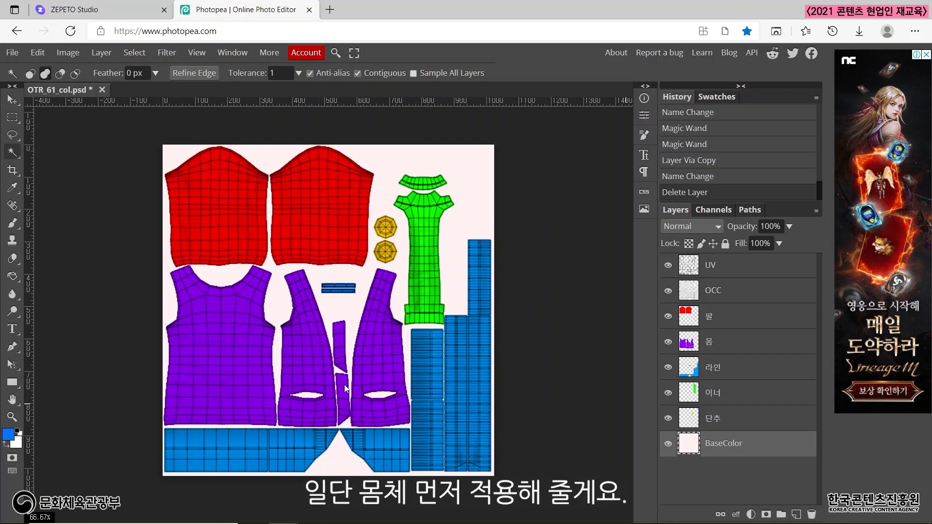
Add a Pattern Overlay to the 몸 layer through its Blending Options, using the brown argyle pattern.
click(714, 344)
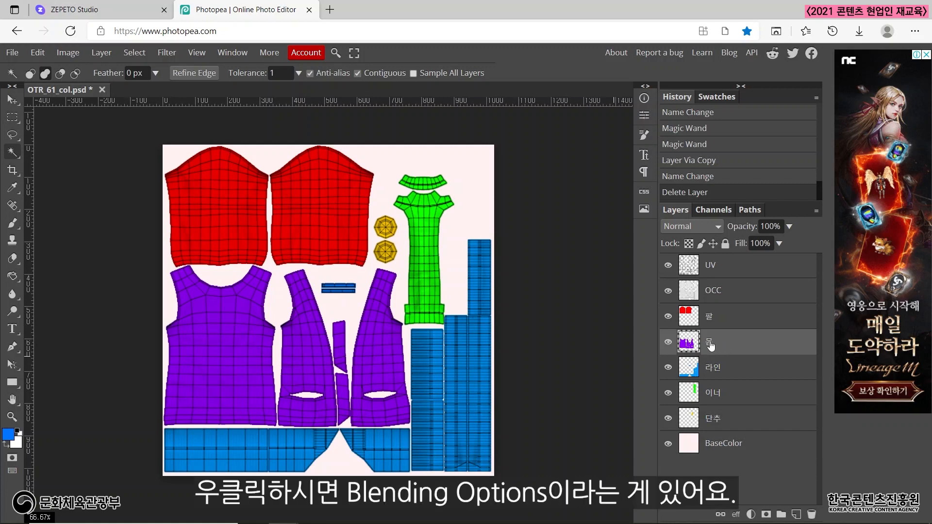
right_click(710, 345)
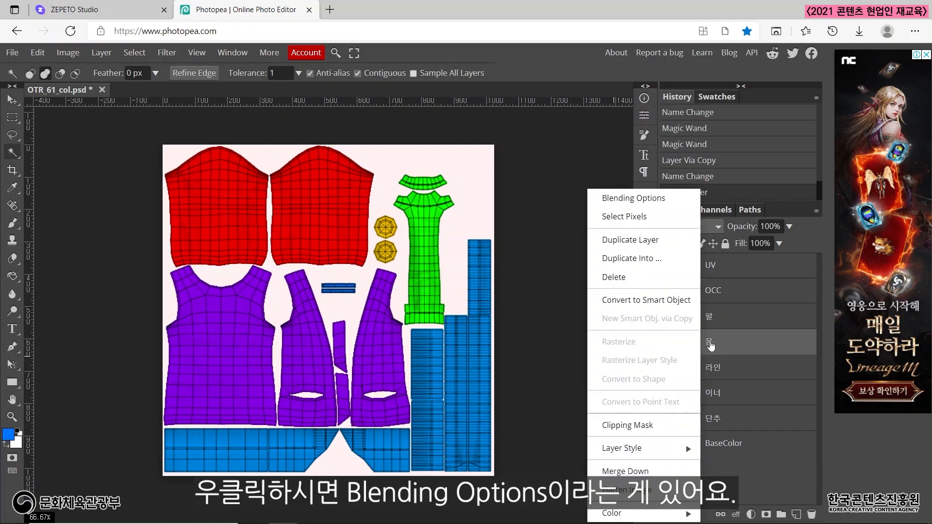
click(656, 200)
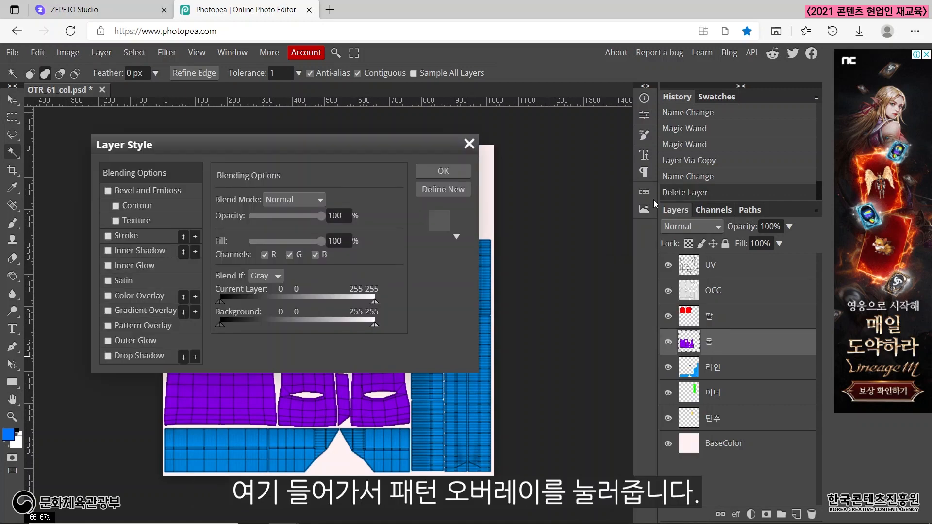
click(137, 324)
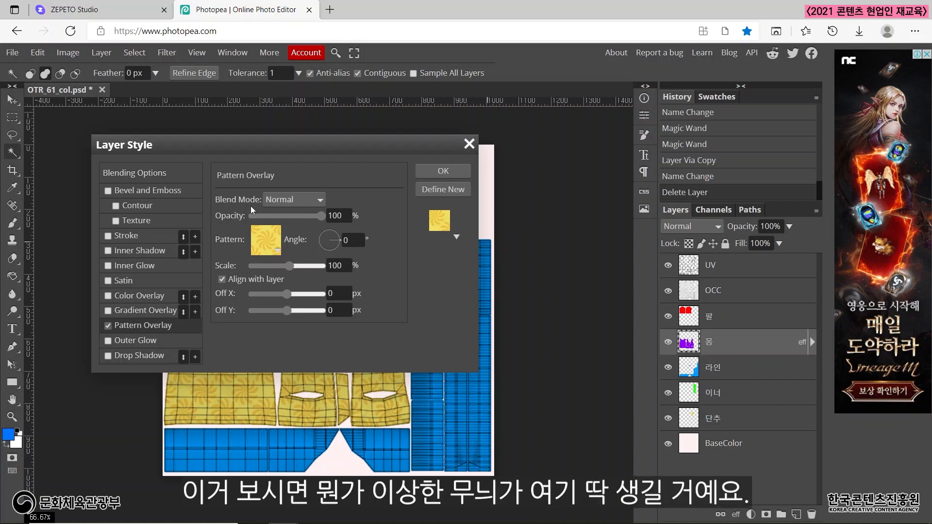
drag(288, 147, 695, 154)
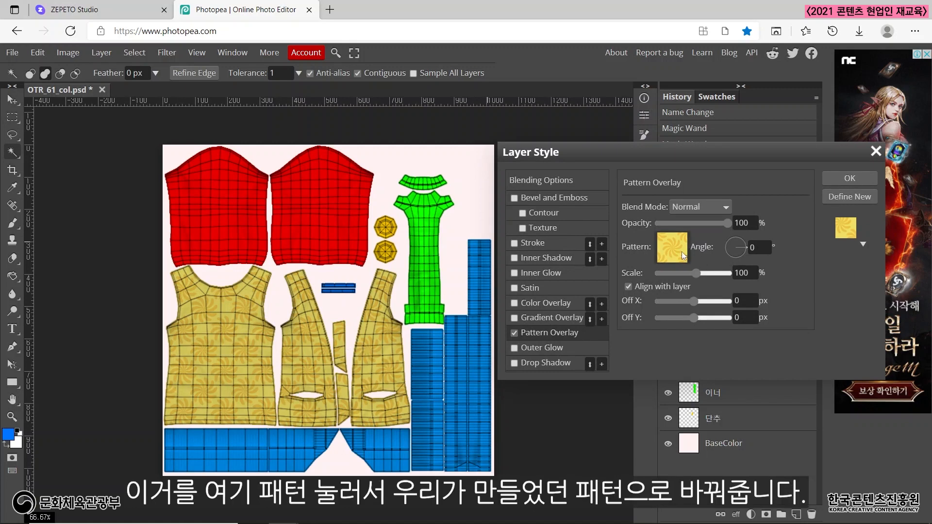
click(685, 260)
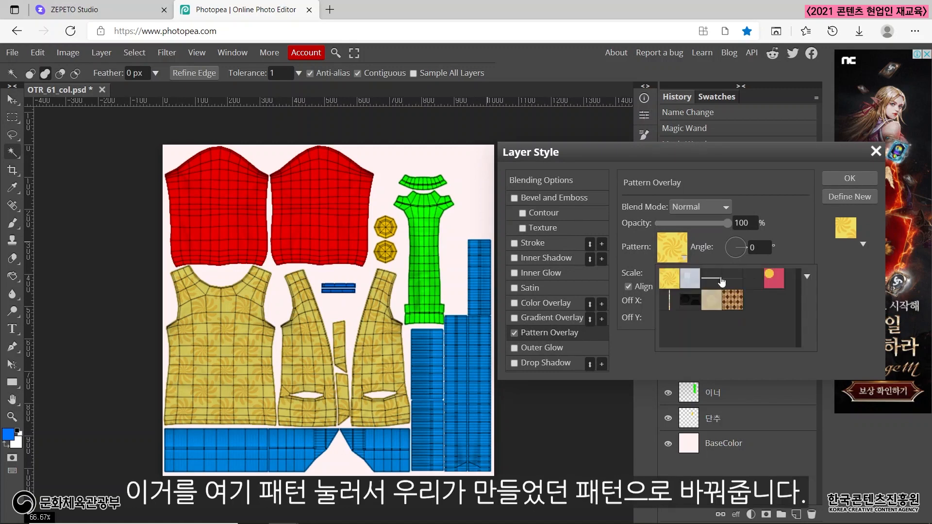
click(735, 303)
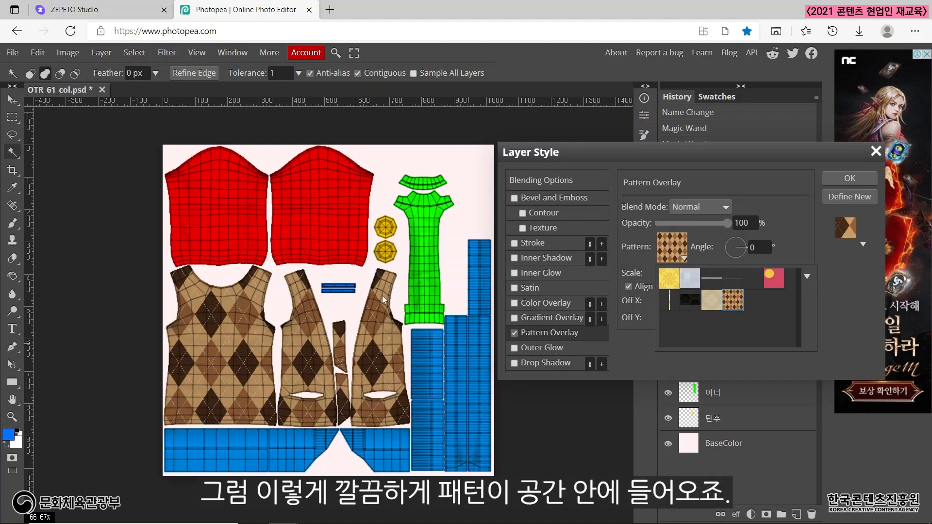
click(844, 322)
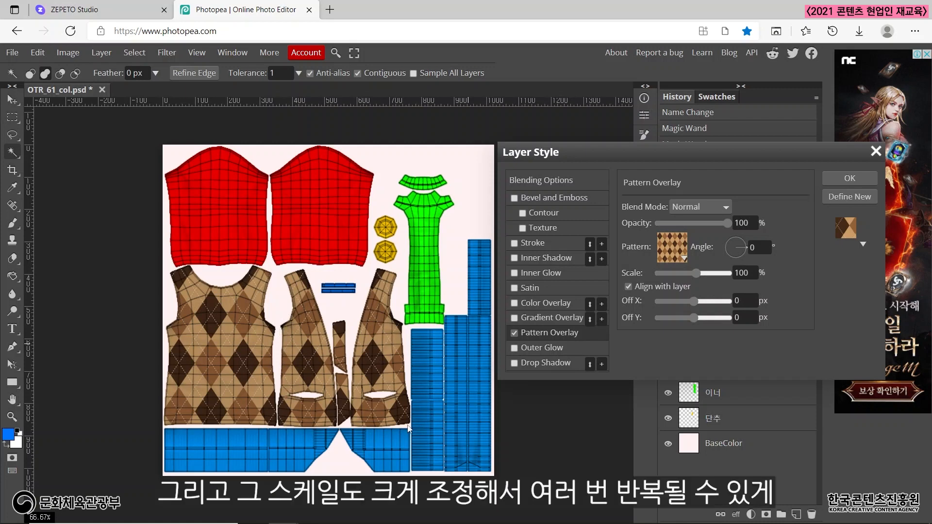
Apply the 몸 layer's pattern overlay with a 68% scale and an Off X of -21 px, and check it with the UV layer briefly hidden.
mouse_move(696, 273)
mouse_down()
mouse_move(681, 273)
mouse_move(695, 278)
mouse_up()
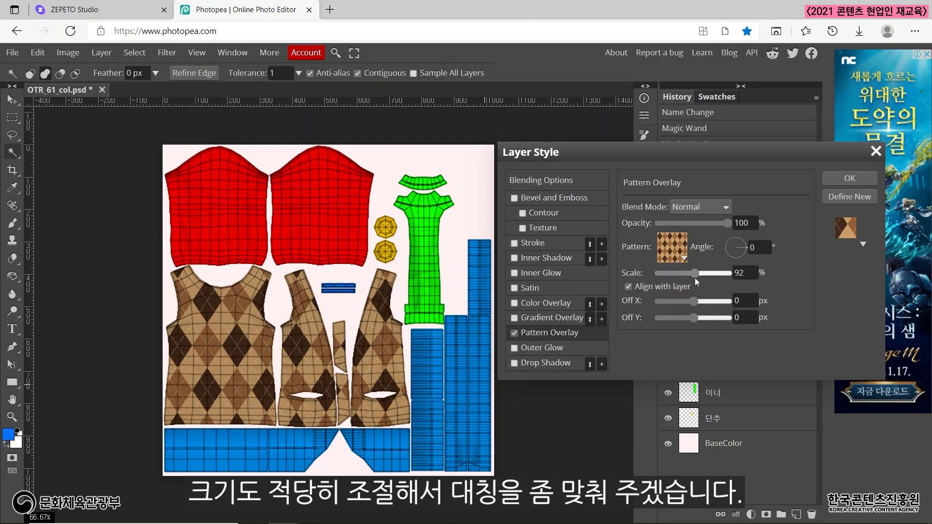
drag(695, 277, 695, 278)
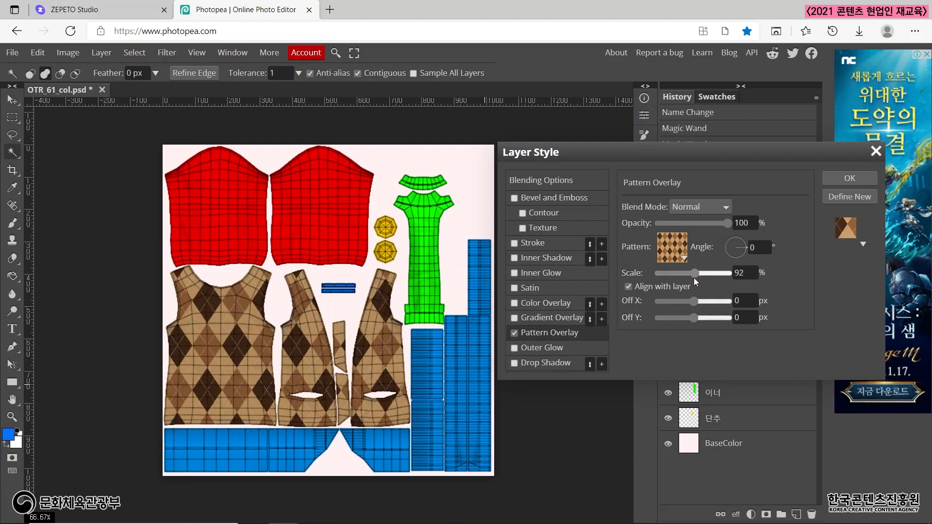
drag(692, 277, 691, 277)
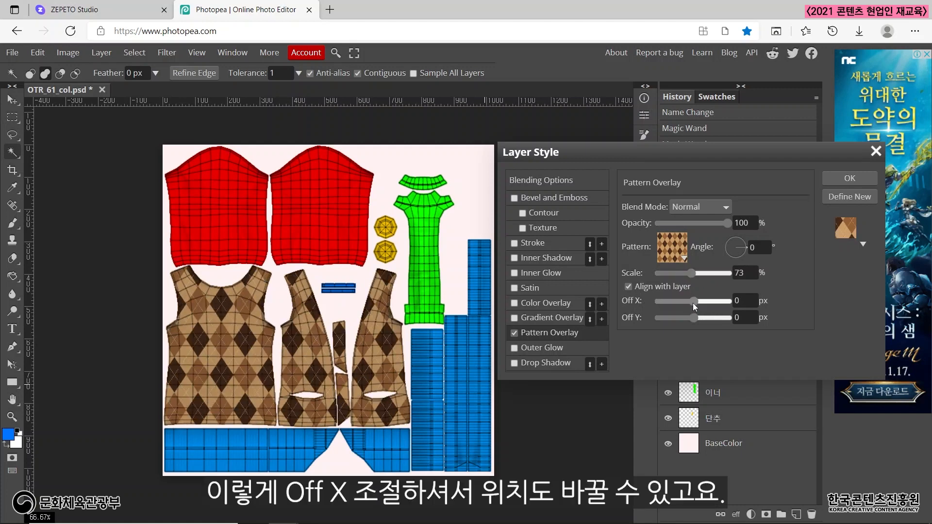
drag(693, 302, 698, 306)
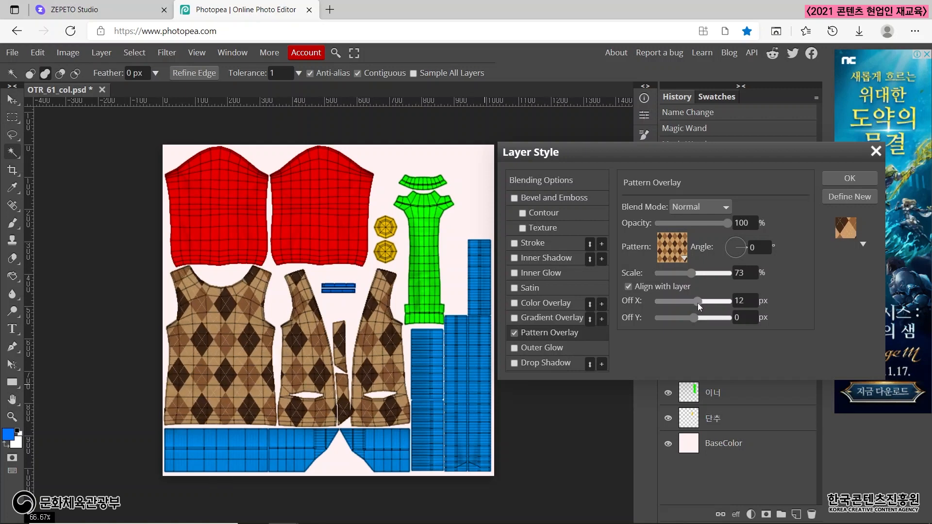
click(692, 277)
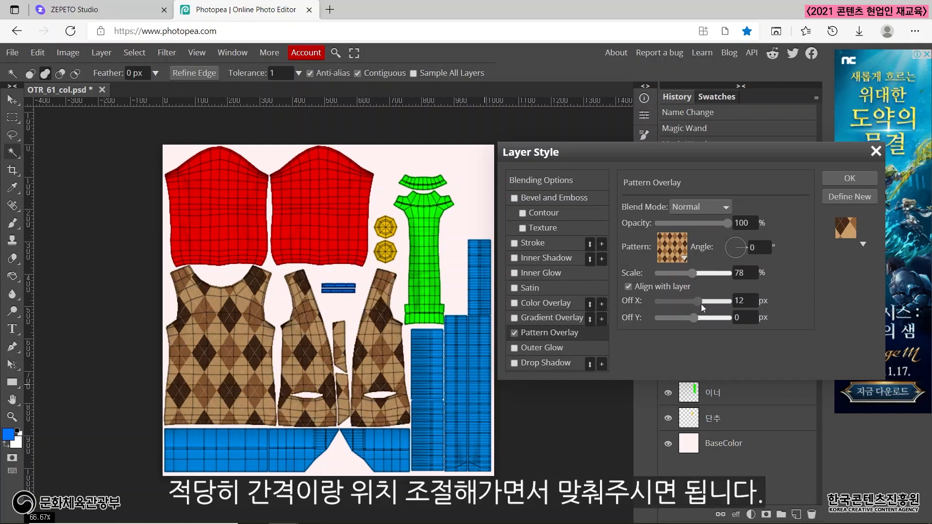
drag(701, 304, 686, 299)
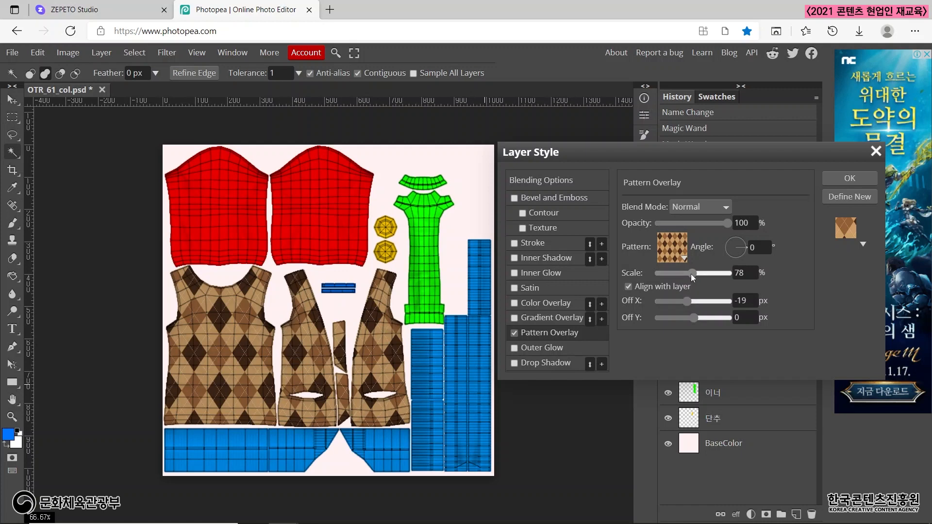
drag(692, 274, 698, 301)
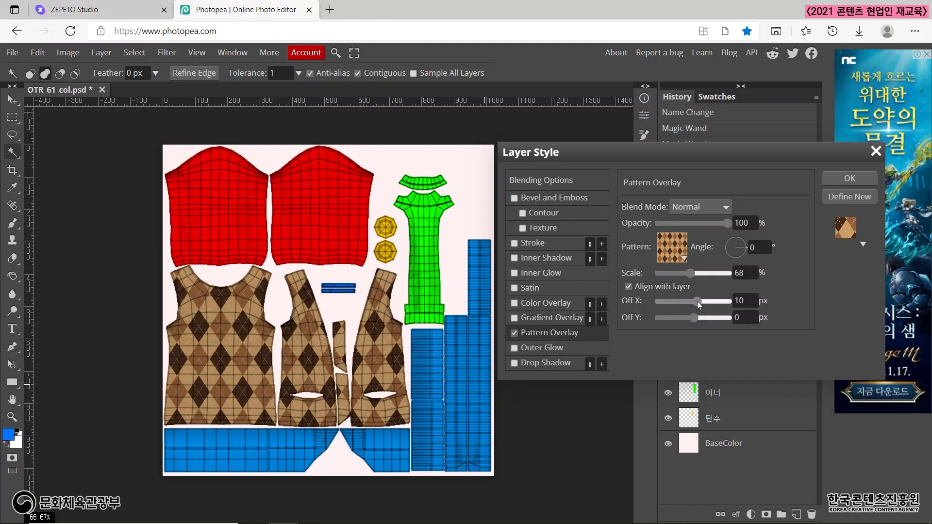
drag(698, 301, 685, 300)
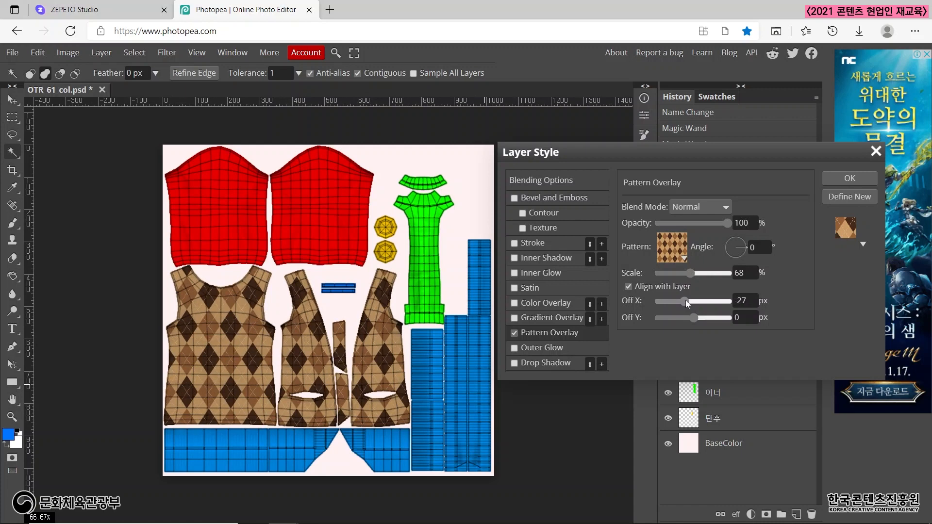
drag(686, 300, 686, 300)
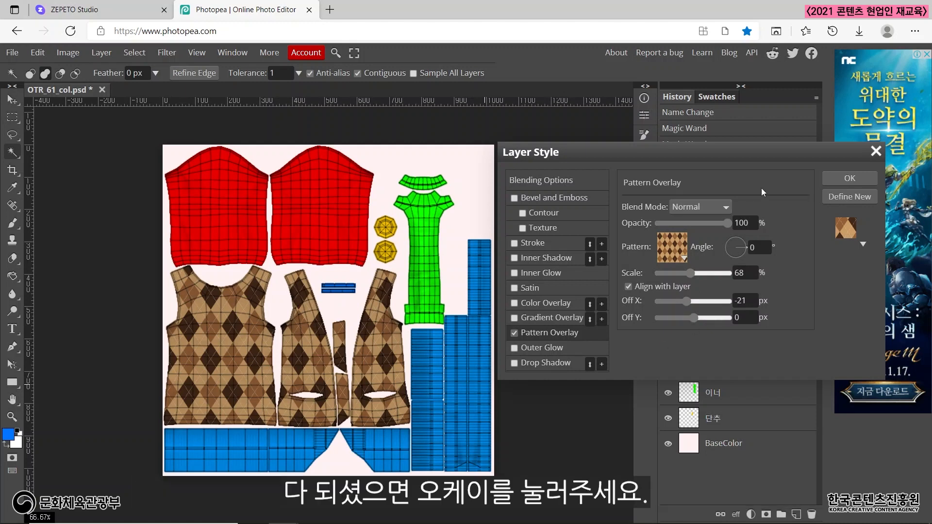
click(849, 182)
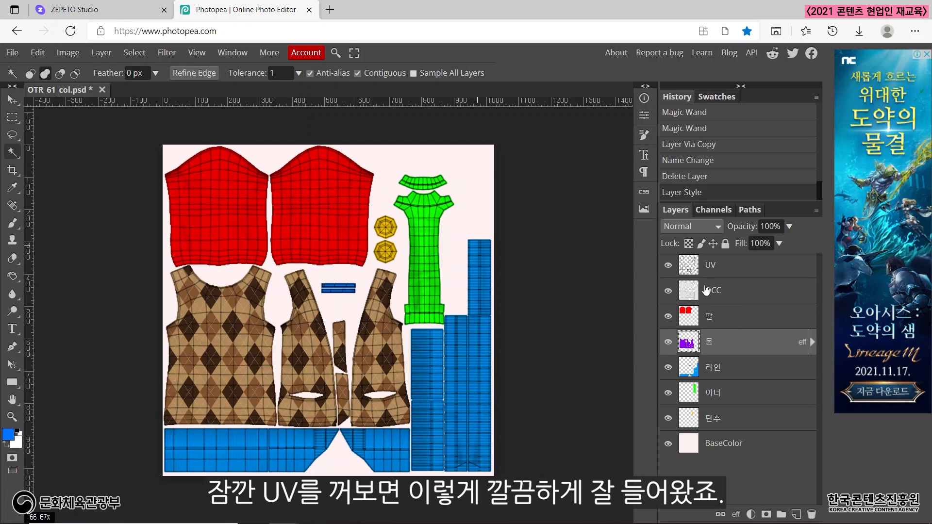
click(669, 265)
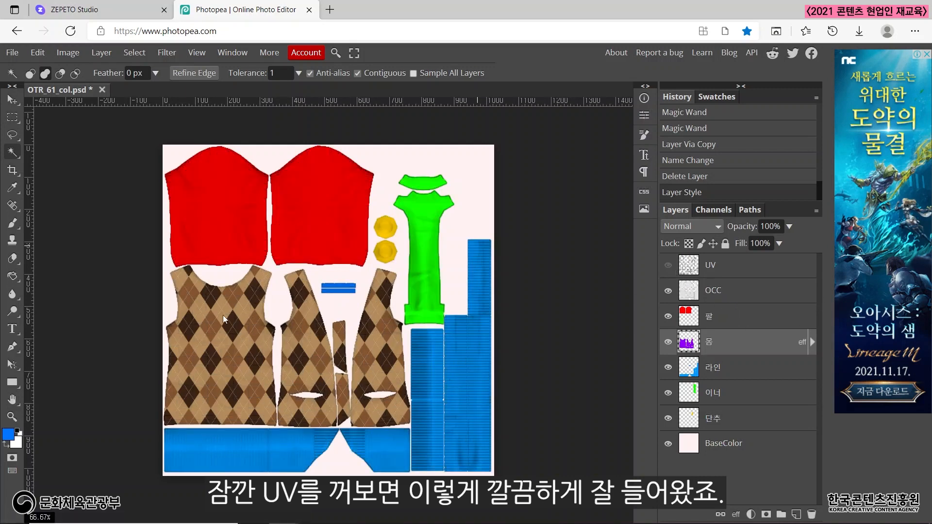
click(669, 266)
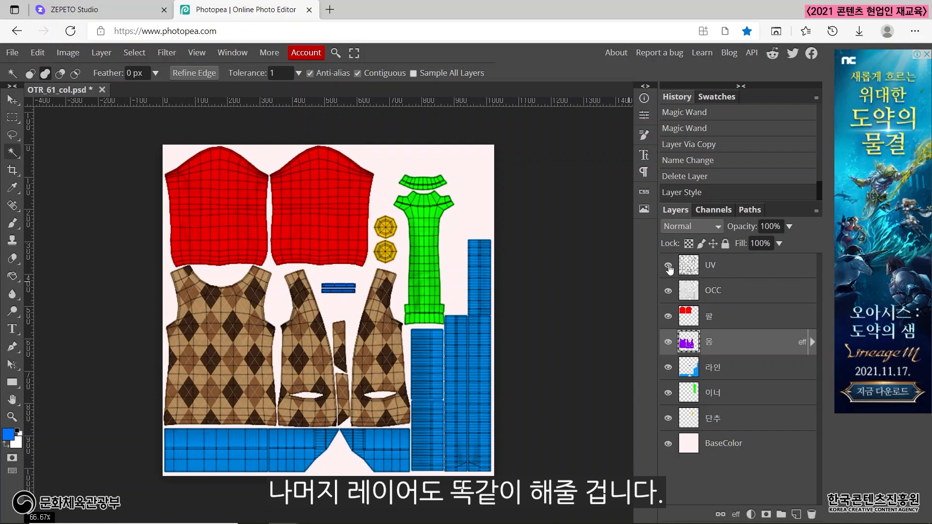
Add a Pattern Overlay with the same brown argyle pattern to the 팔 layer through its Blending Options.
click(725, 318)
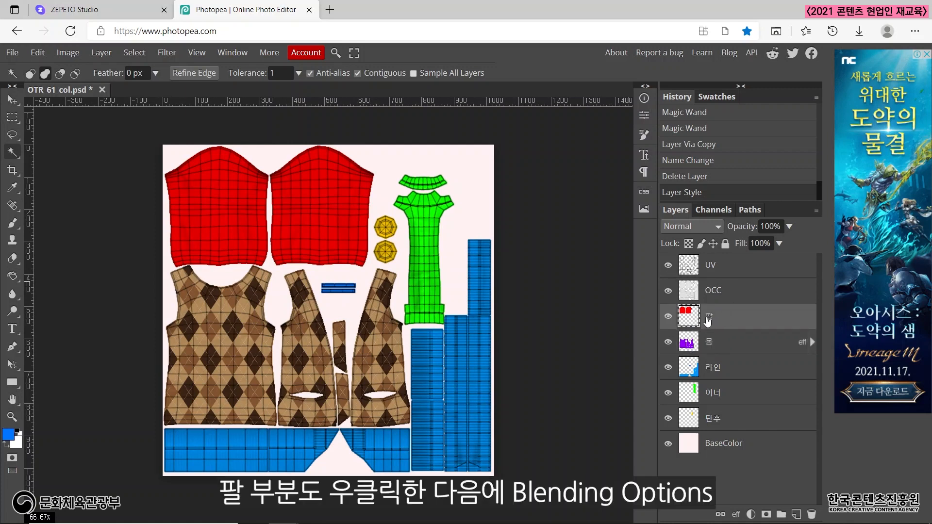
right_click(707, 320)
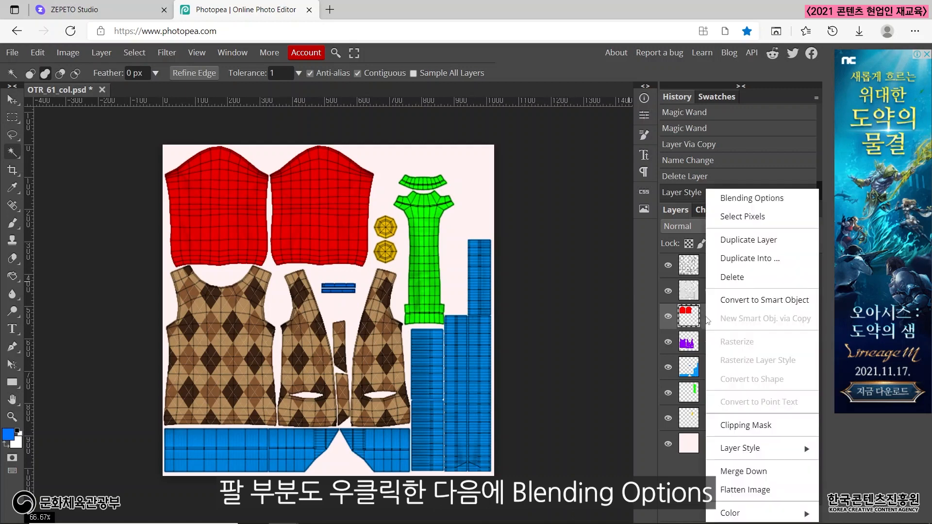
click(744, 198)
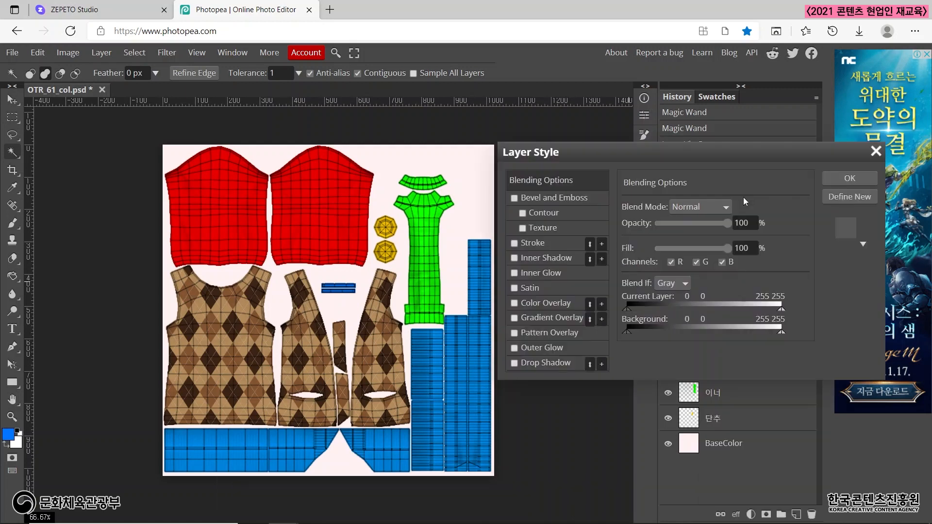
click(552, 332)
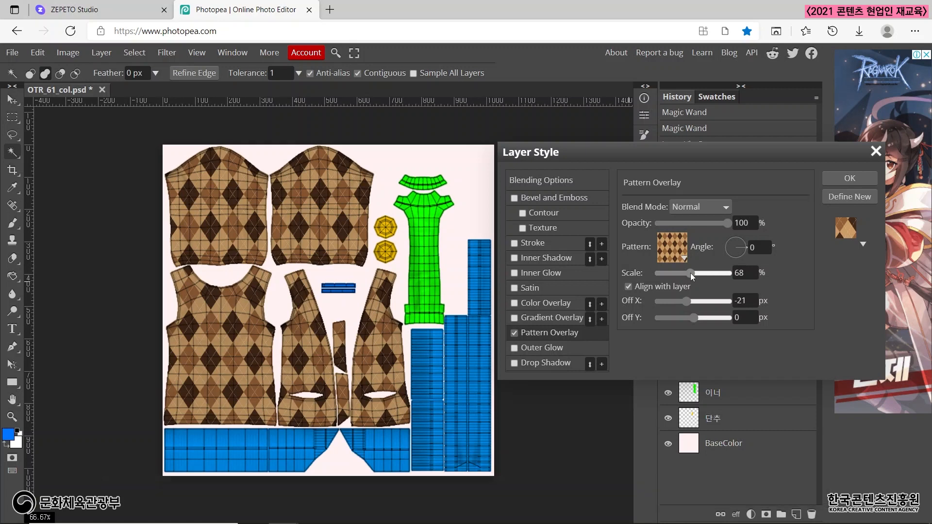
Apply the 팔 layer's pattern overlay with a 65% scale and an Off X of 37 px.
drag(691, 273, 707, 302)
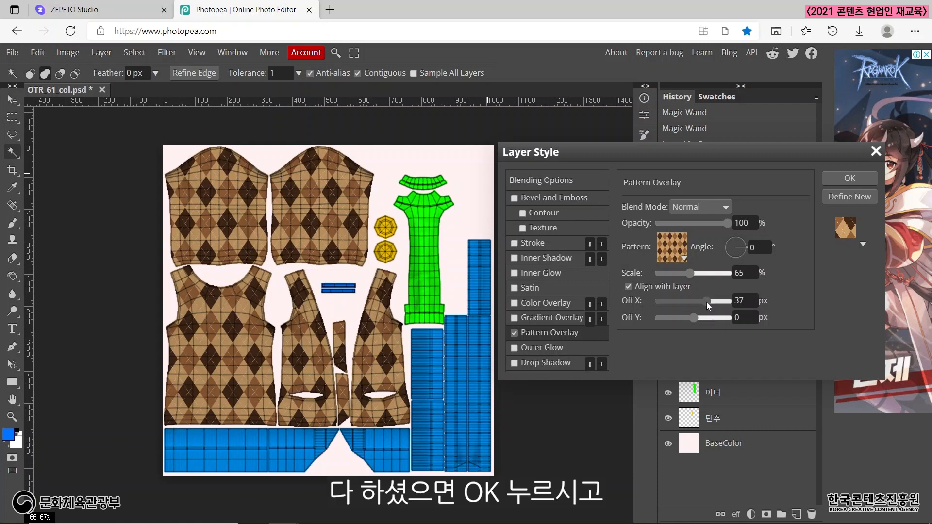
click(838, 177)
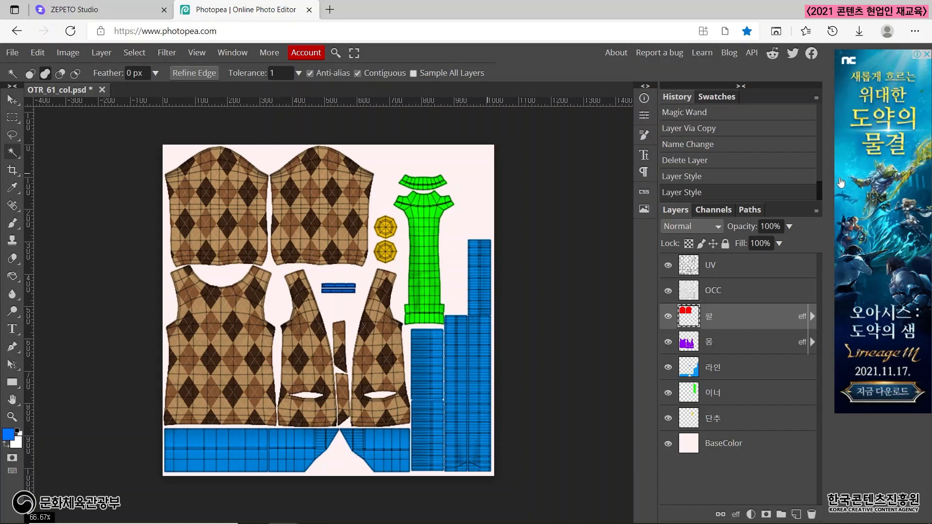
Apply a Color Overlay in dark brown 432f22 to the 라인 layer through its Blending Options.
click(728, 371)
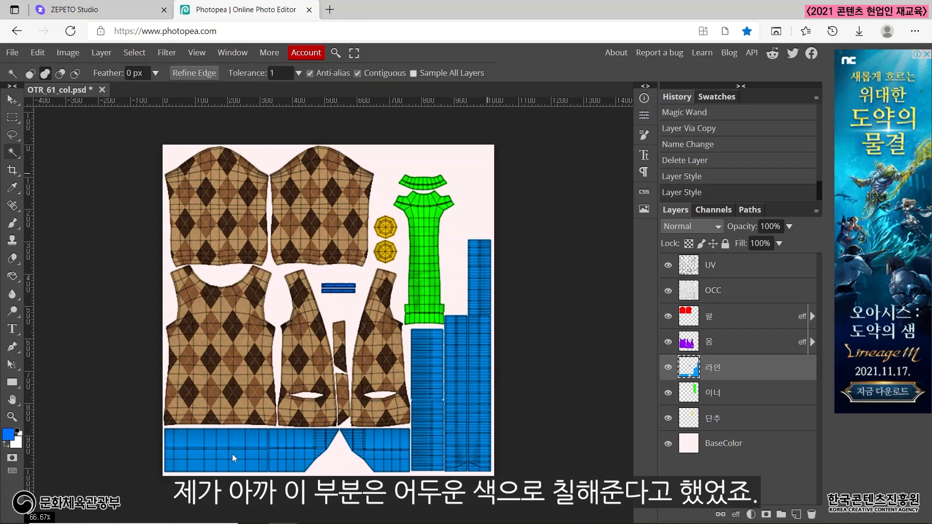
right_click(721, 369)
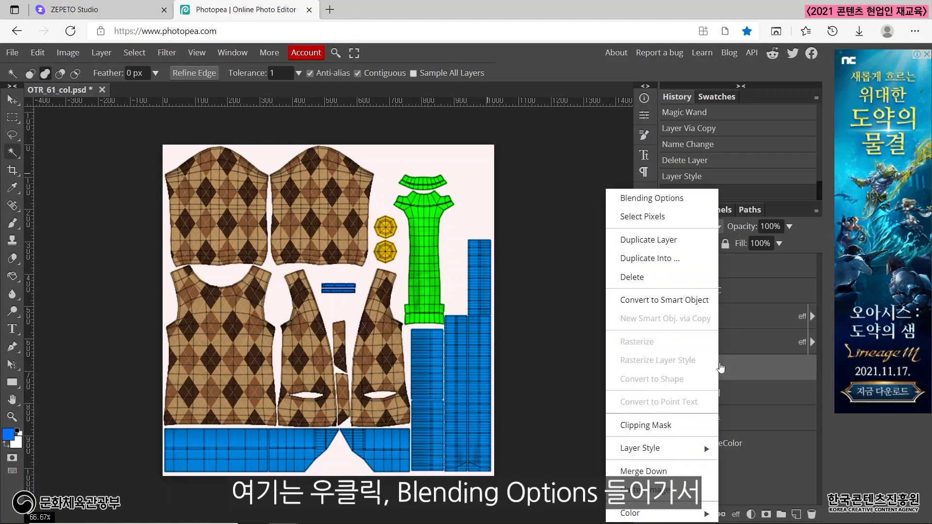
click(679, 205)
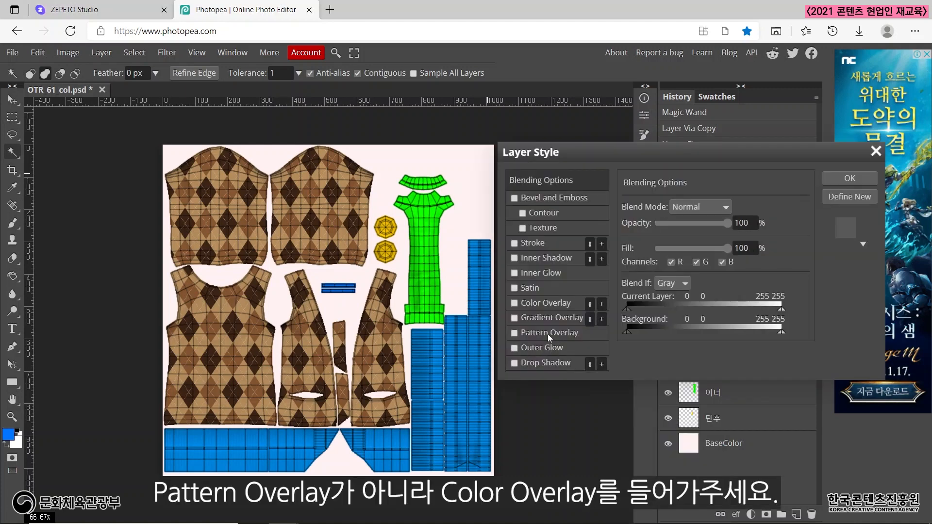
click(550, 304)
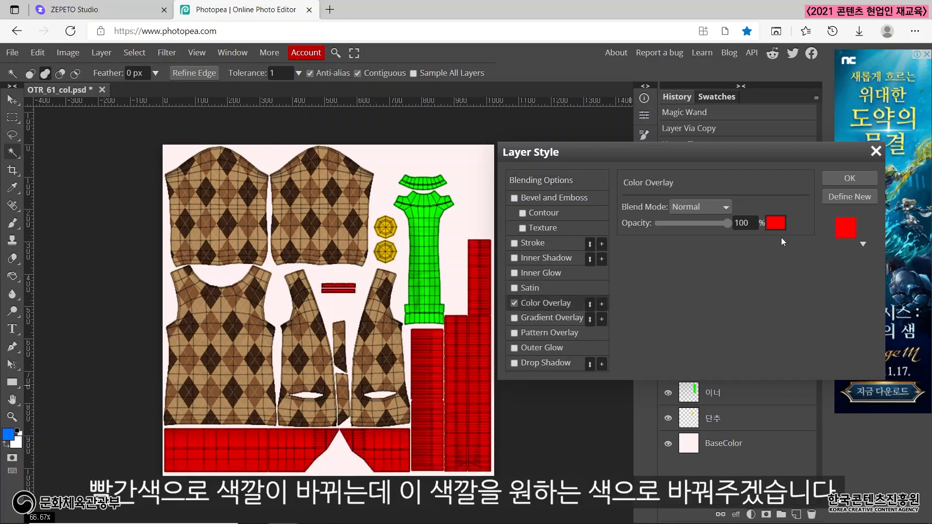
click(776, 223)
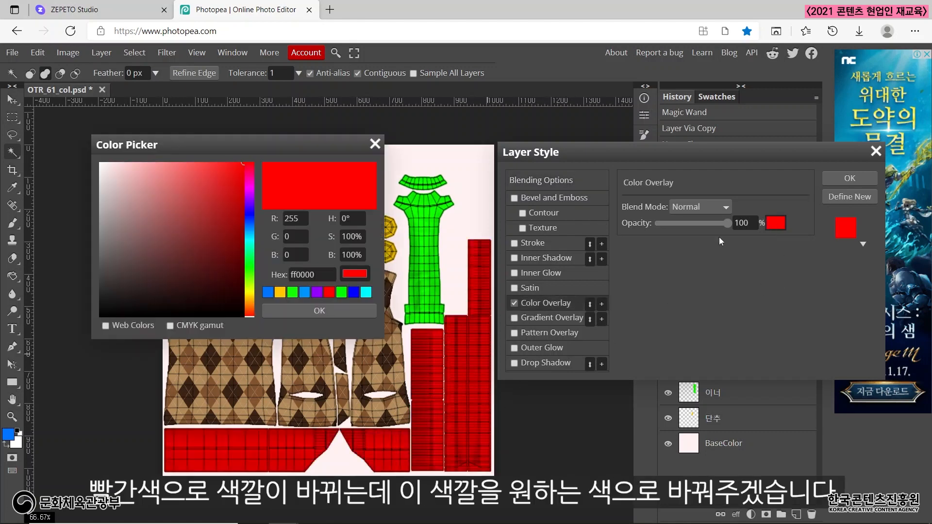
drag(302, 141, 565, 126)
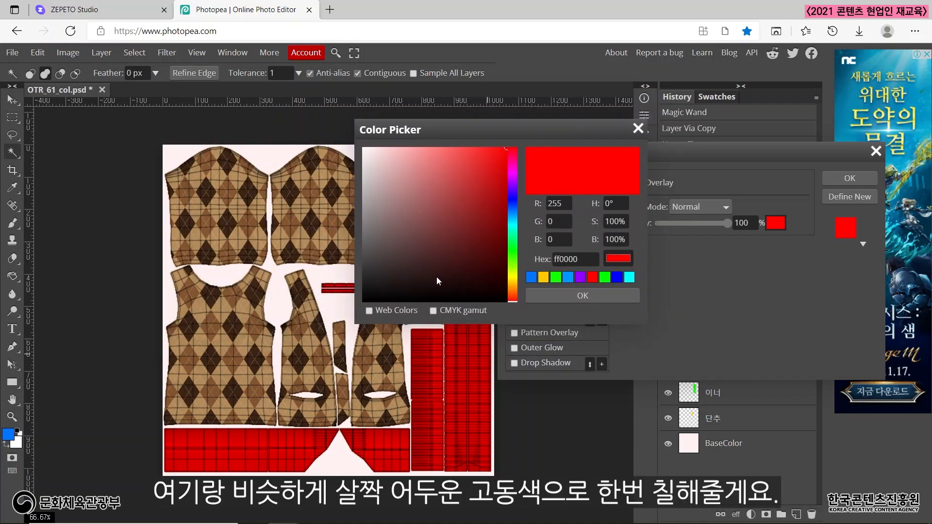
click(514, 291)
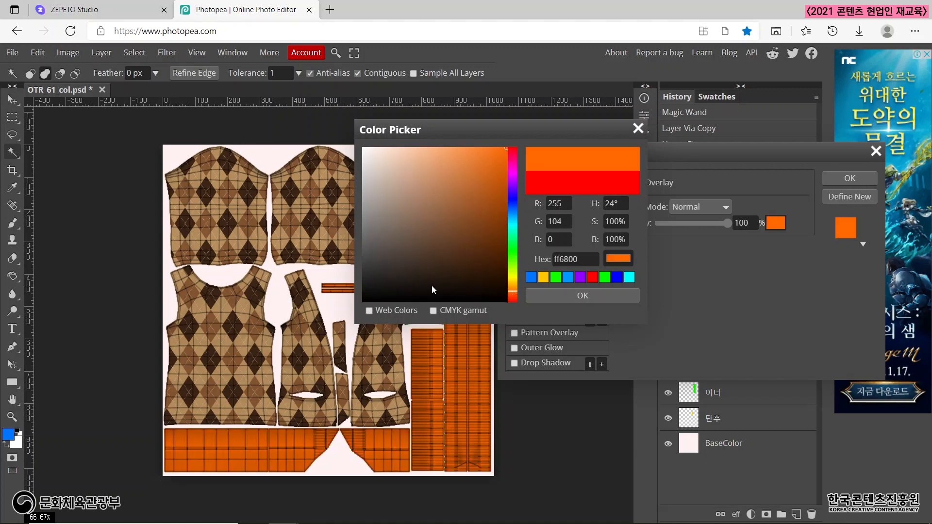
drag(432, 290, 435, 261)
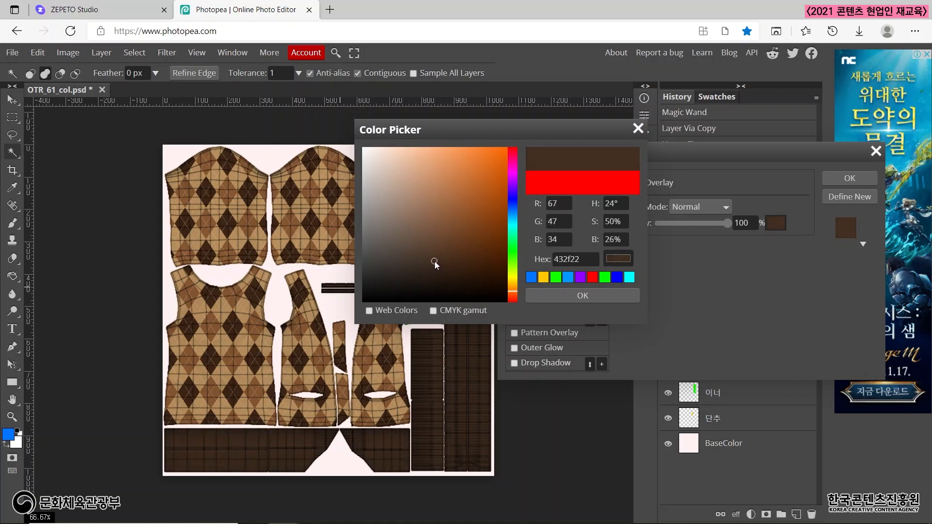
click(581, 297)
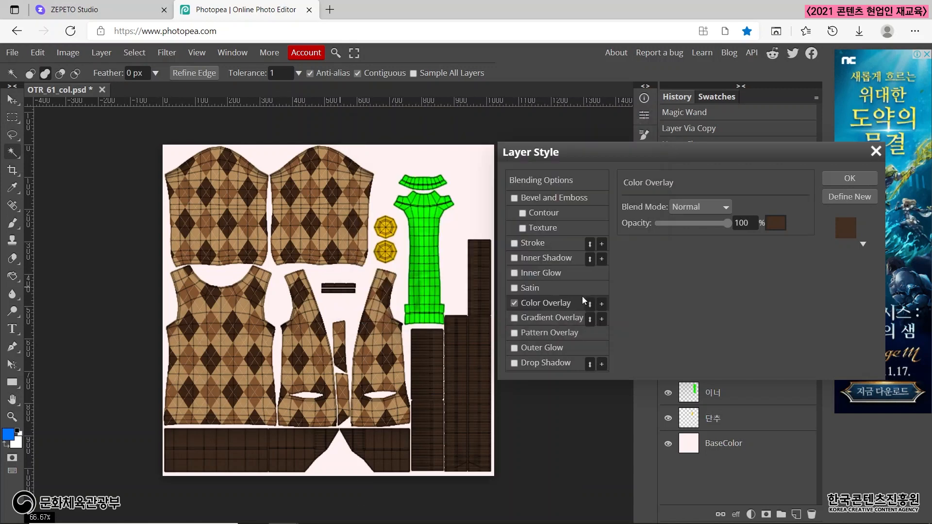
click(863, 178)
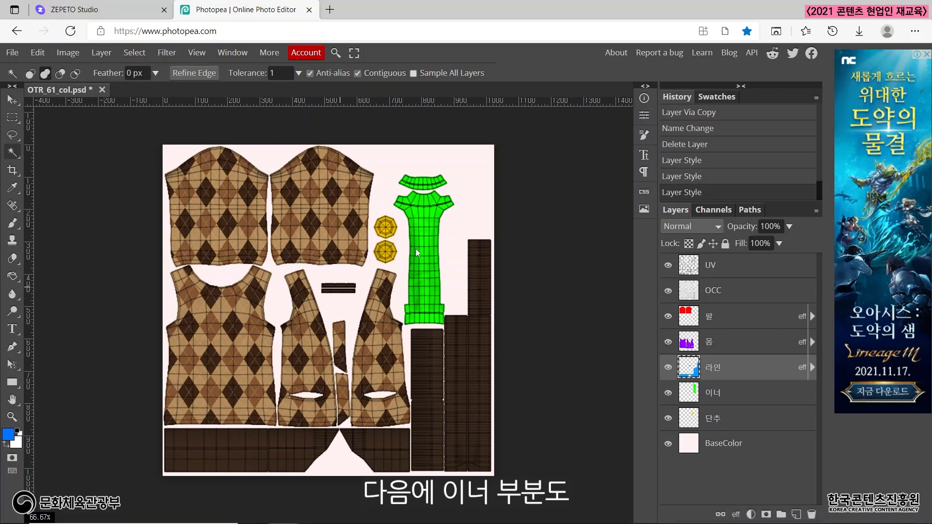
Add a Color Overlay to the 이너 layer through its Blending Options.
click(710, 396)
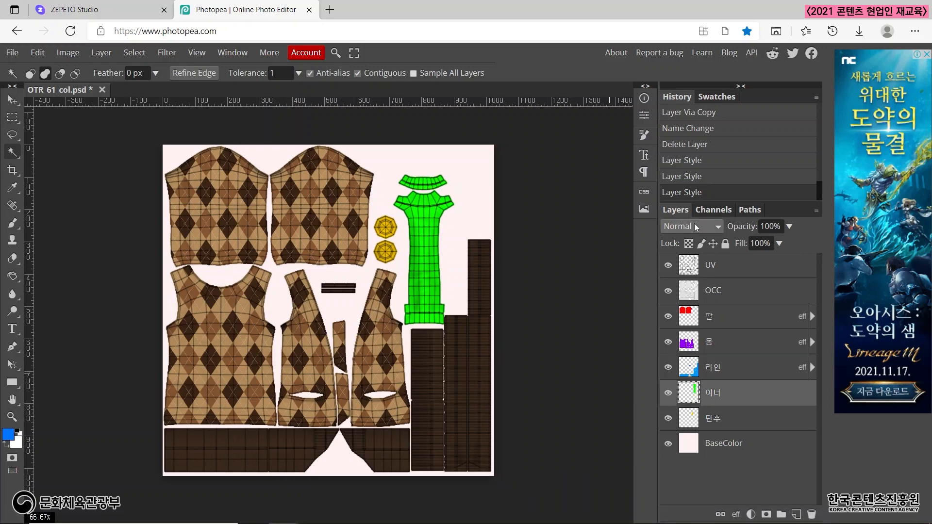
right_click(723, 393)
click(754, 68)
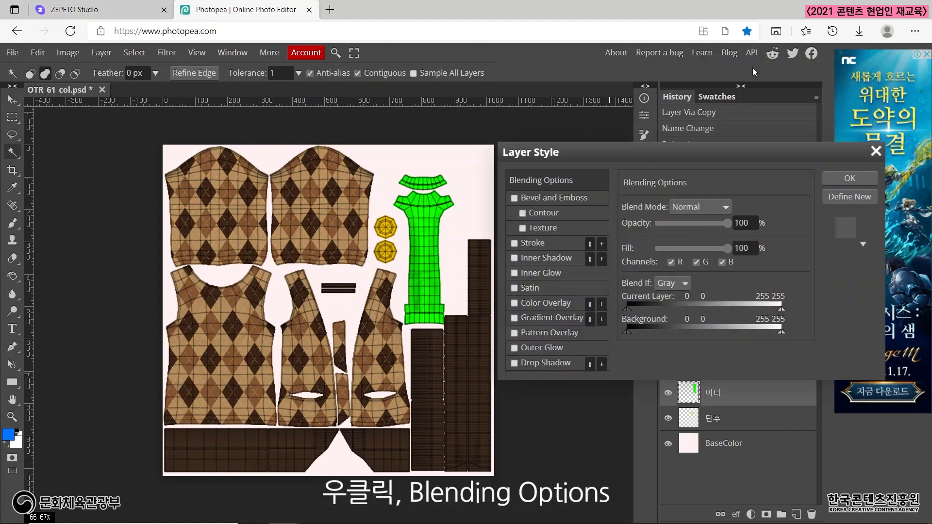
click(549, 303)
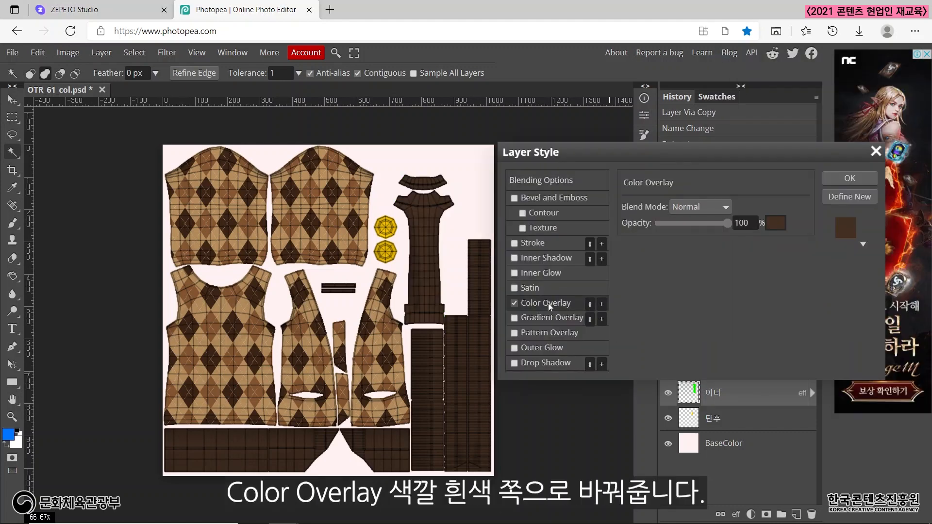
Set the 이너 layer's overlay color to pale pink f5dcd8 and apply the layer style.
click(776, 224)
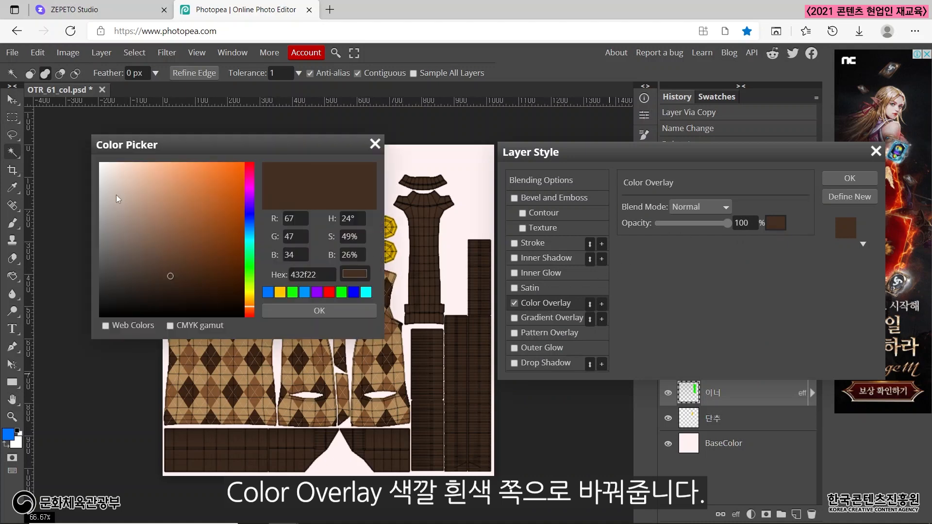
drag(113, 191, 92, 171)
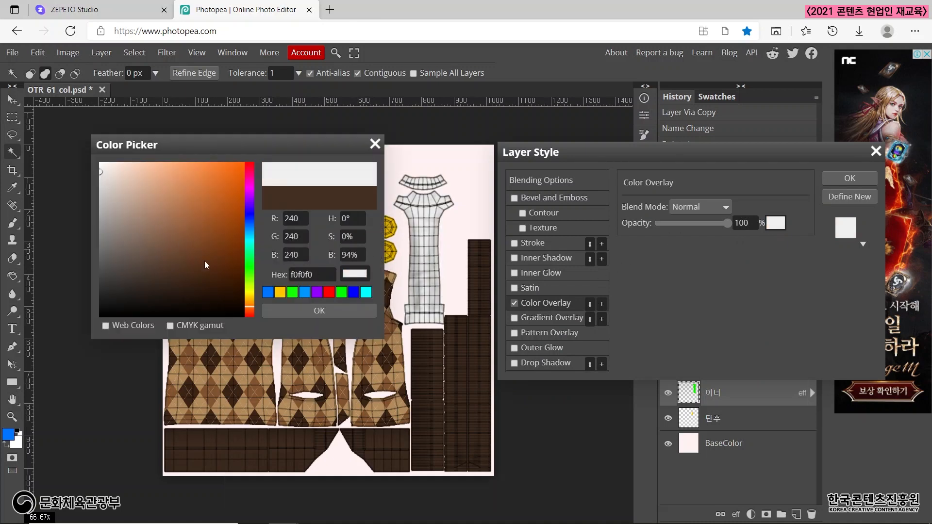
click(250, 167)
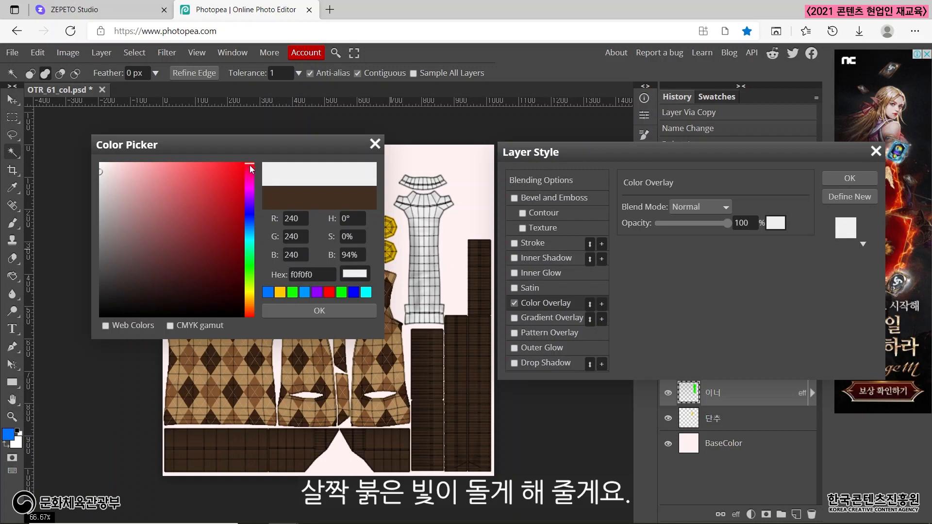
click(108, 172)
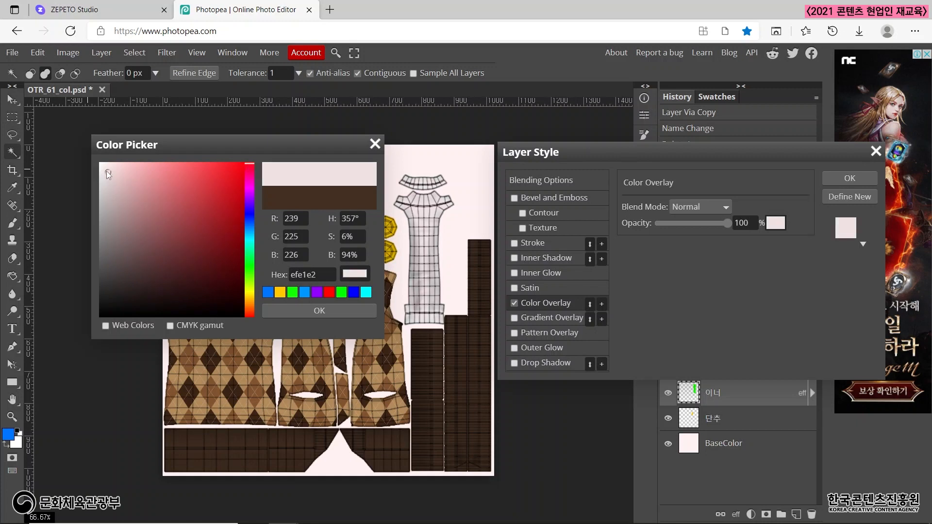
drag(107, 171, 110, 172)
click(249, 313)
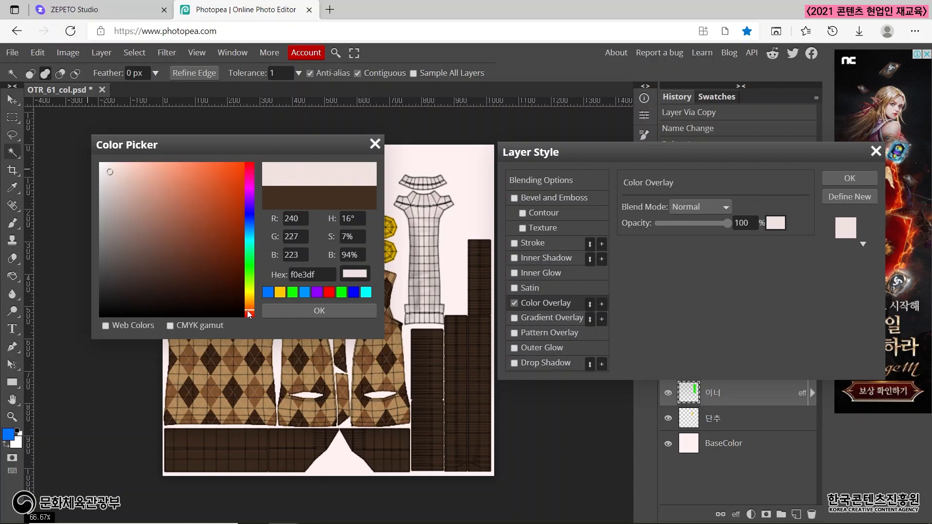
click(252, 314)
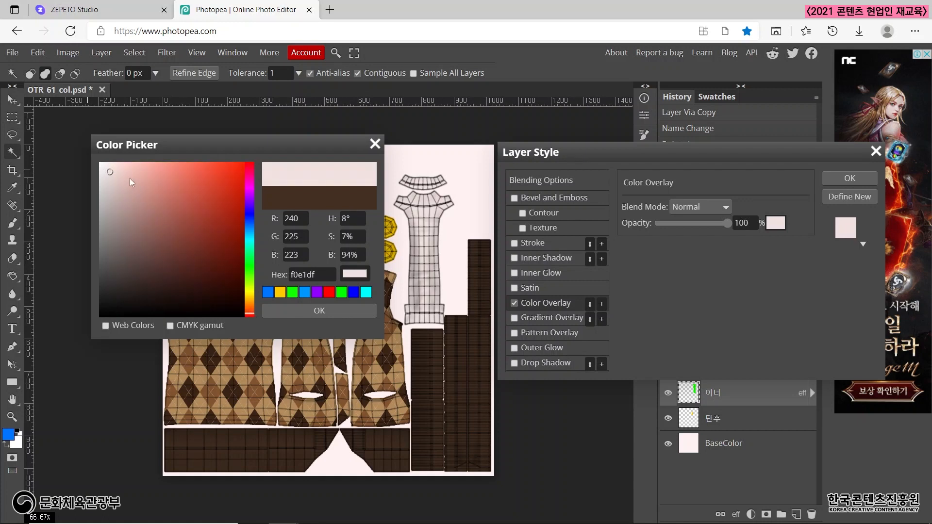
drag(117, 170, 116, 168)
click(315, 310)
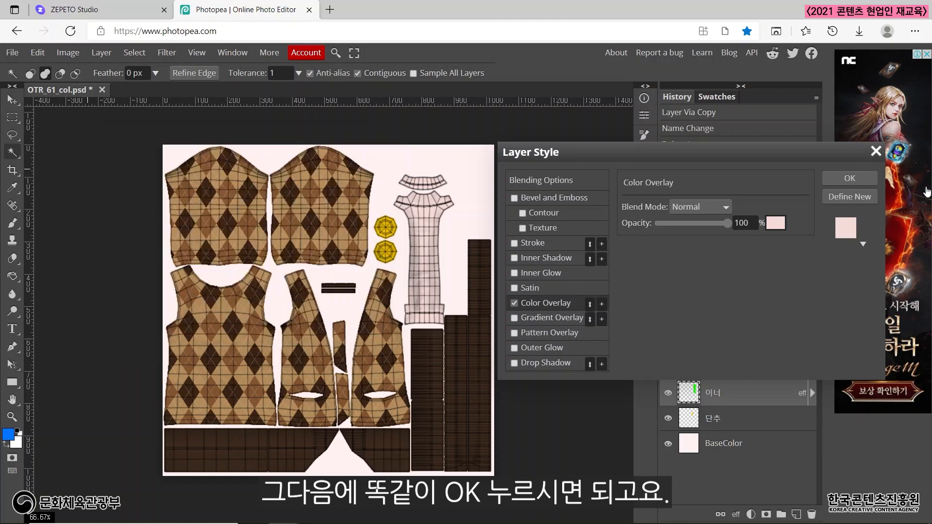
click(828, 181)
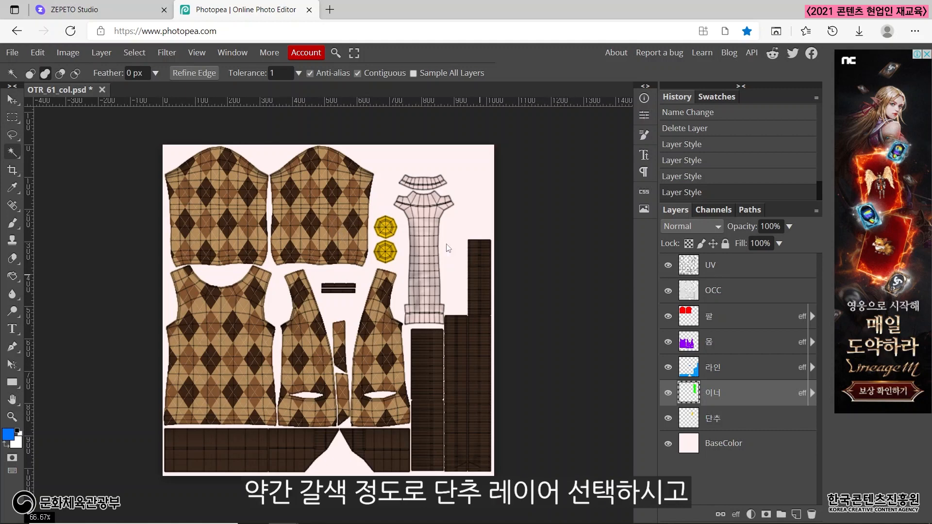
Apply a Color Overlay in brown 905a31 to the 단추 layer through its Blending Options.
click(724, 422)
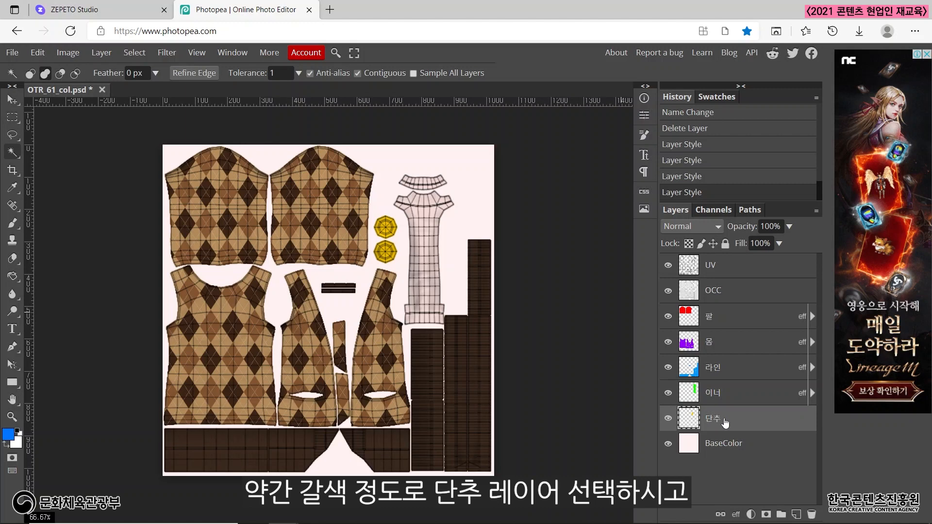
right_click(725, 423)
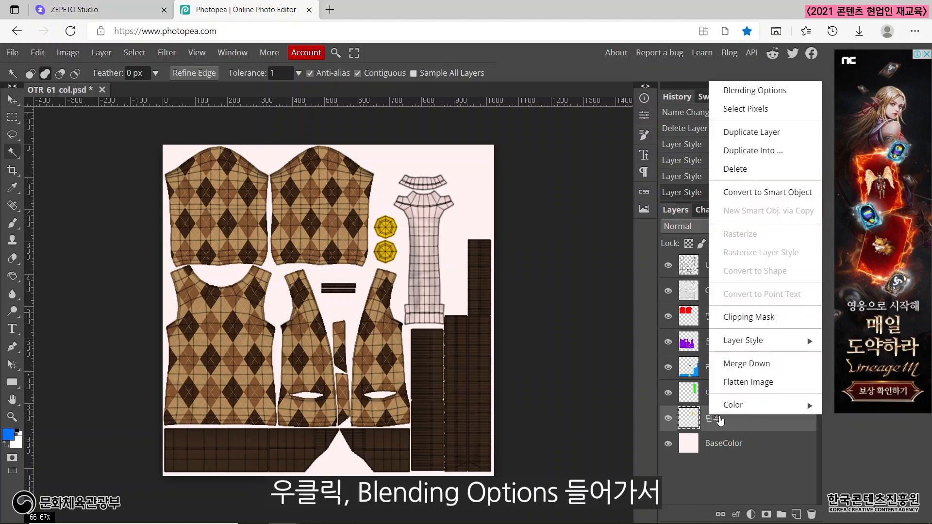
click(739, 93)
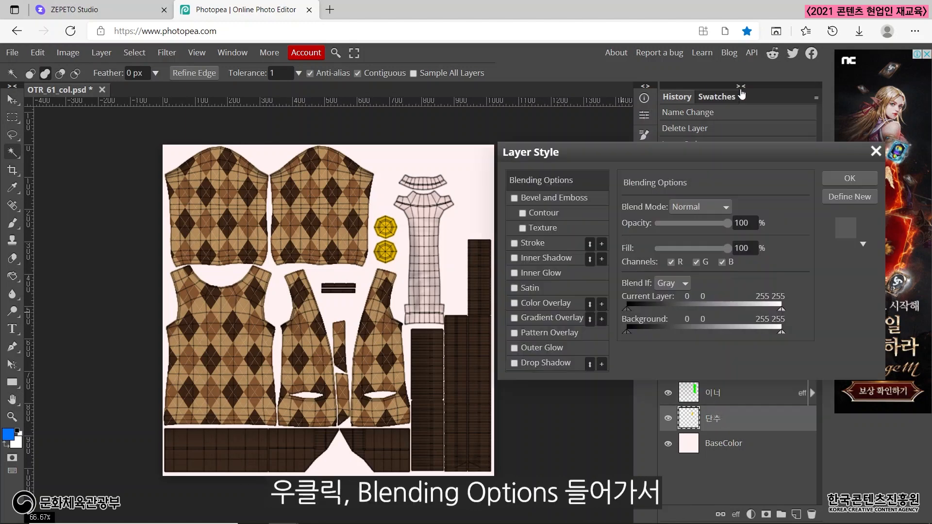
click(549, 305)
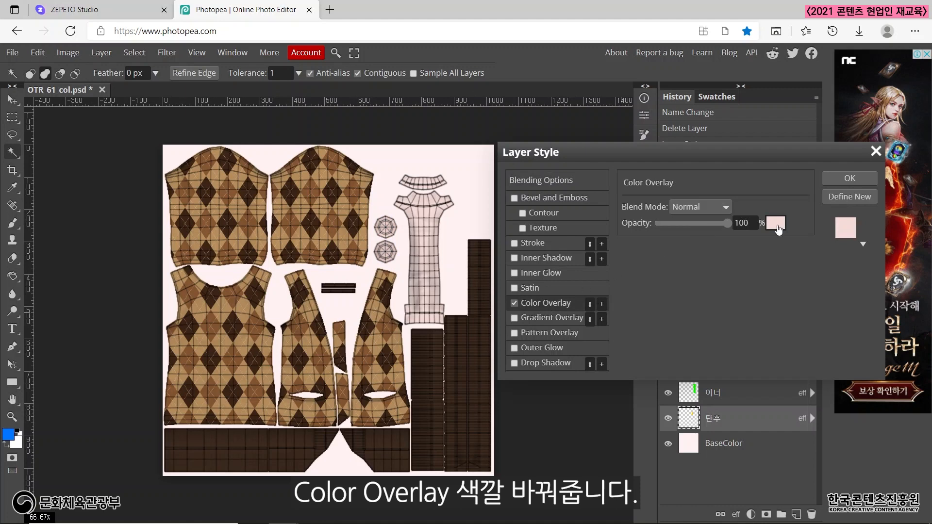
click(776, 224)
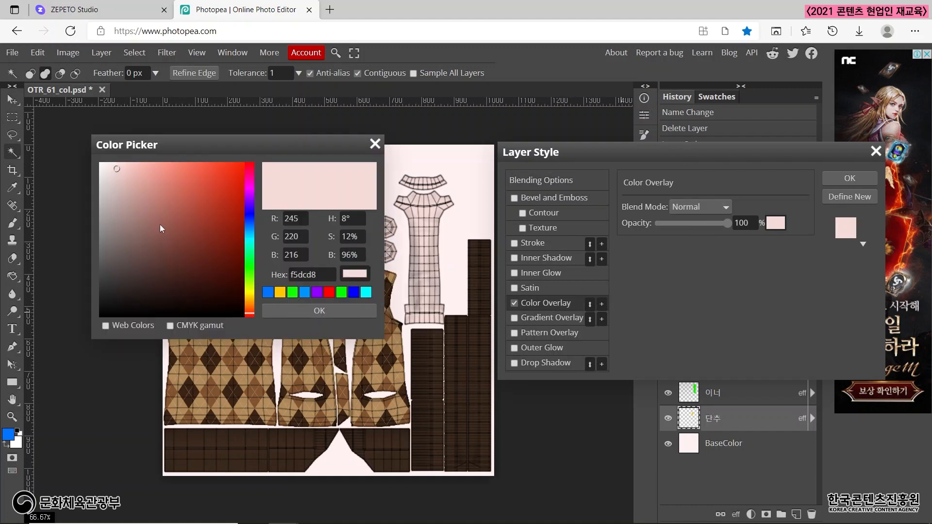
click(159, 236)
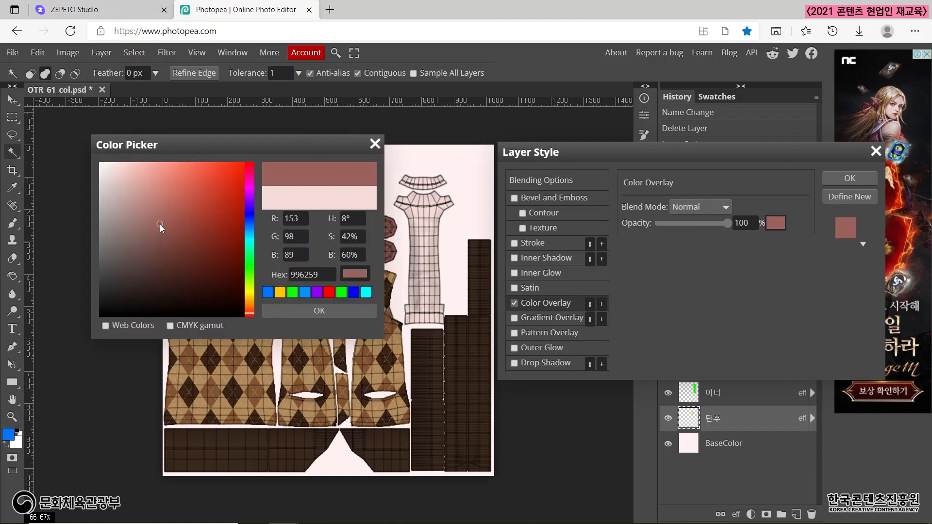
click(249, 307)
click(187, 226)
mouse_move(208, 228)
mouse_down()
mouse_move(228, 233)
mouse_move(194, 229)
mouse_up()
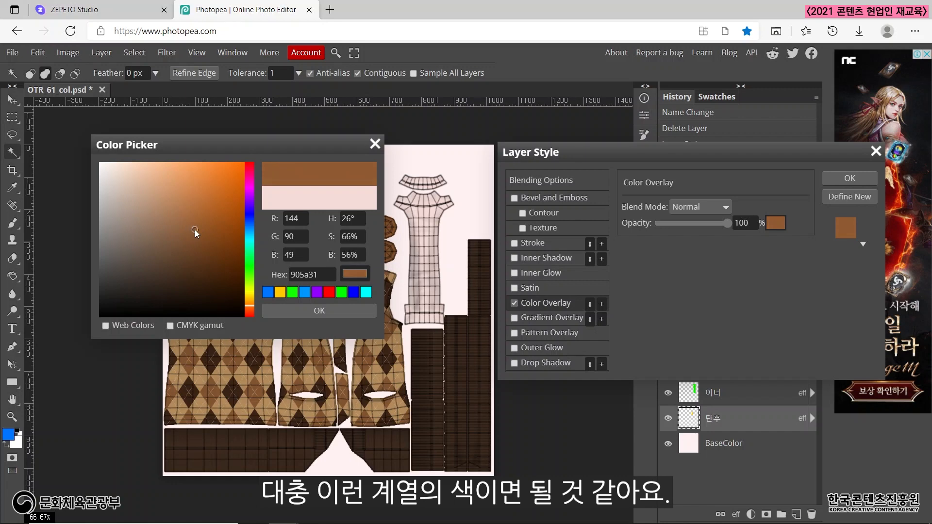
click(306, 311)
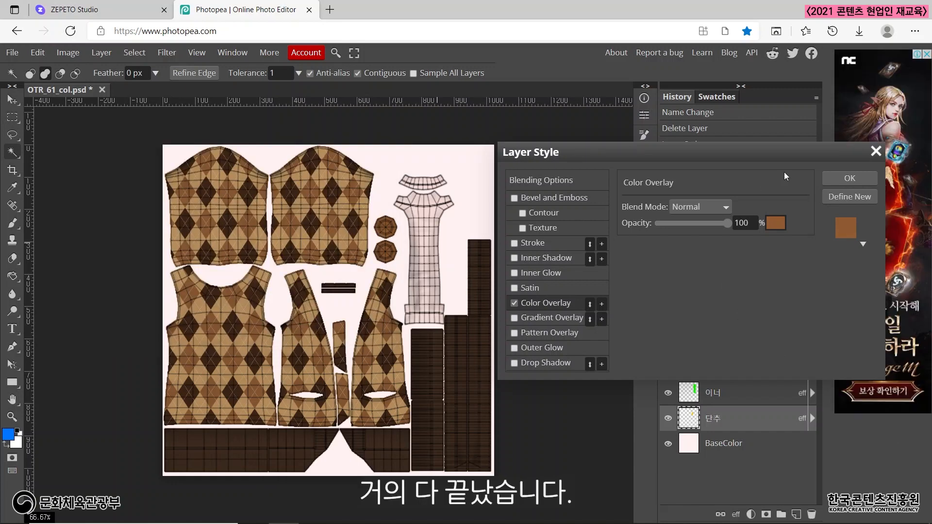
click(845, 177)
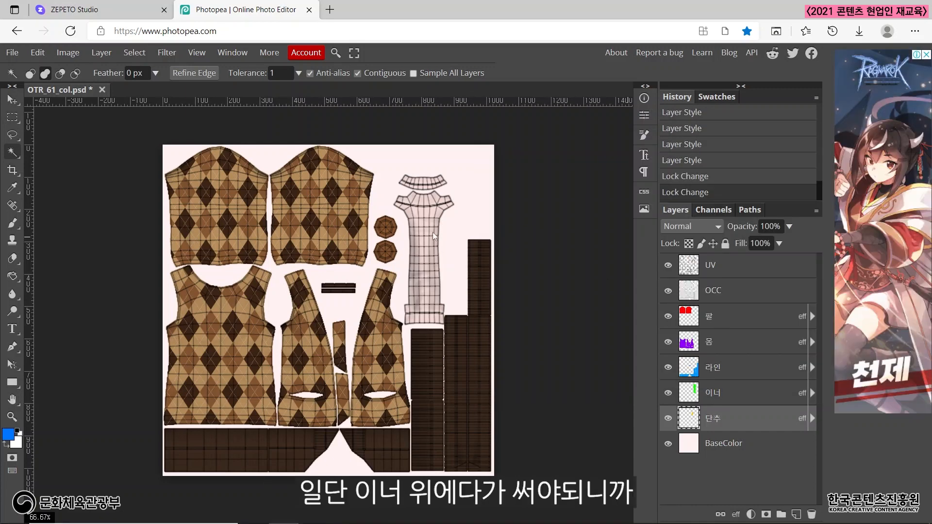
Add a text layer reading HAPPY at 71 px directly above the 이너 layer, across the inner shirt piece.
click(726, 393)
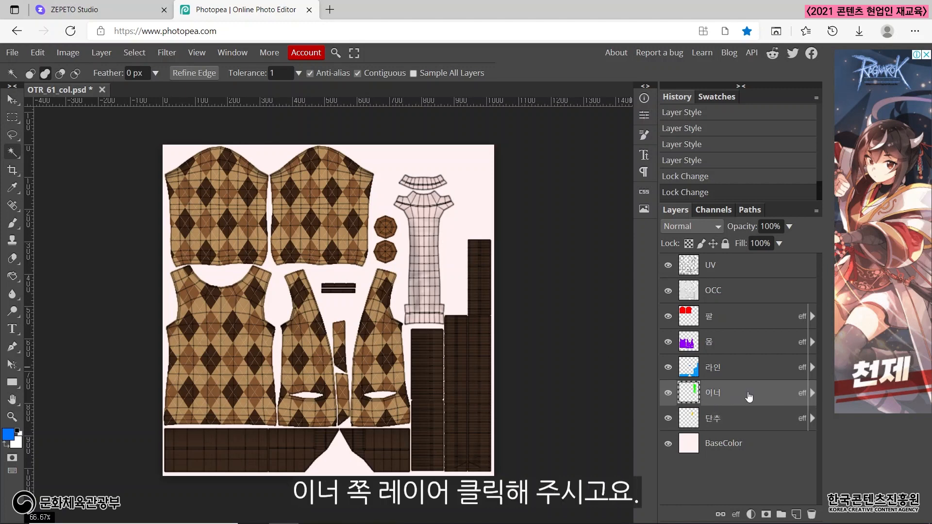
click(13, 331)
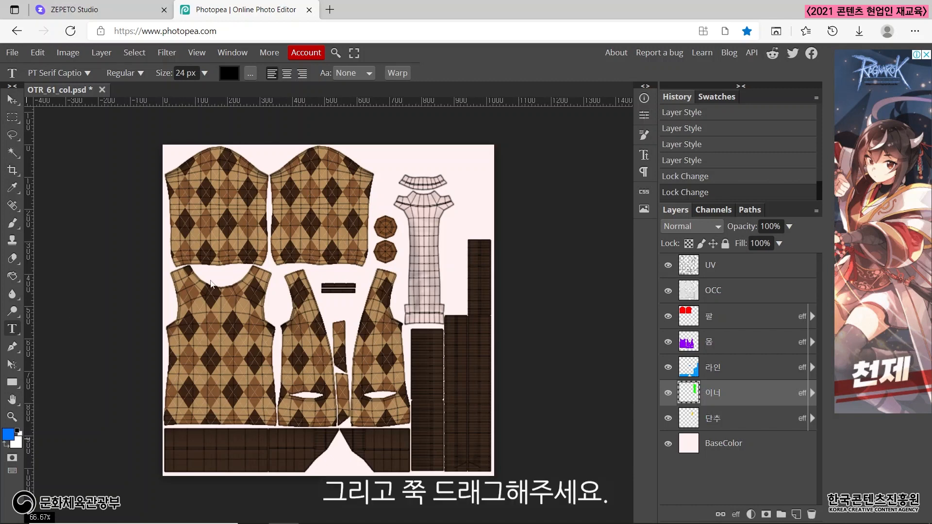
drag(358, 205, 492, 246)
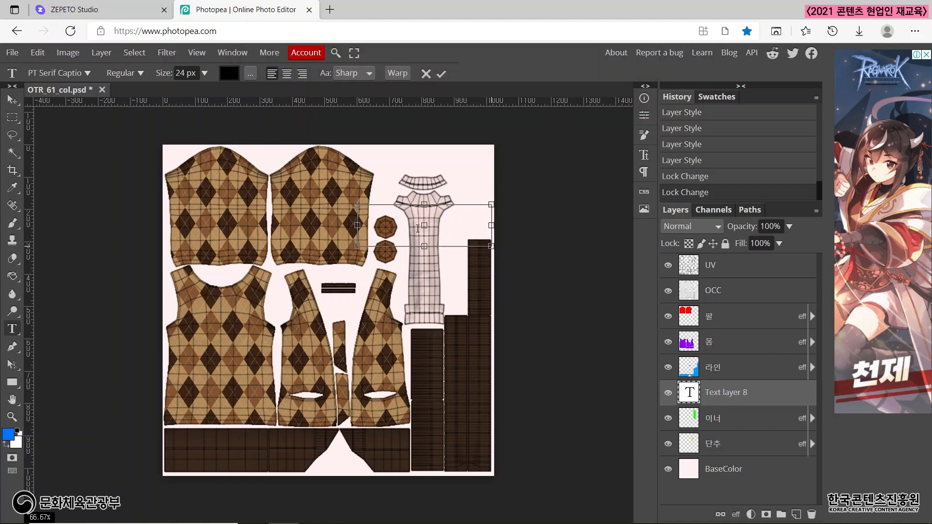
click(205, 74)
drag(182, 93, 196, 95)
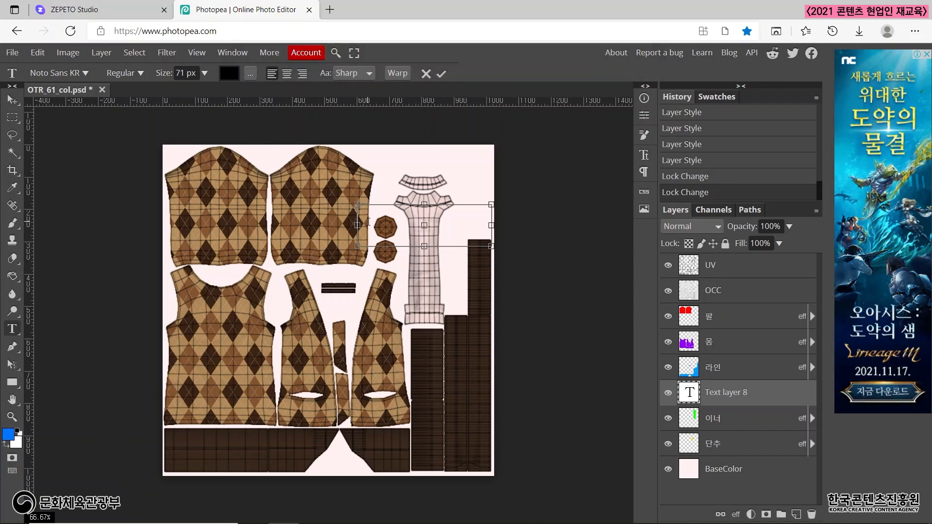
text(HAPPY)
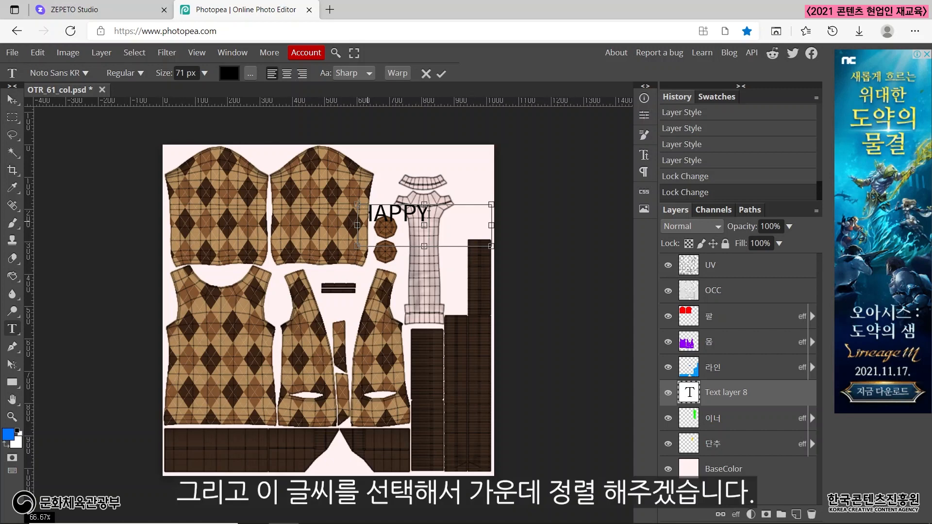
Center-align the HAPPY text, set its font to PT Serif Caption and commit the text.
drag(429, 214, 351, 213)
click(288, 77)
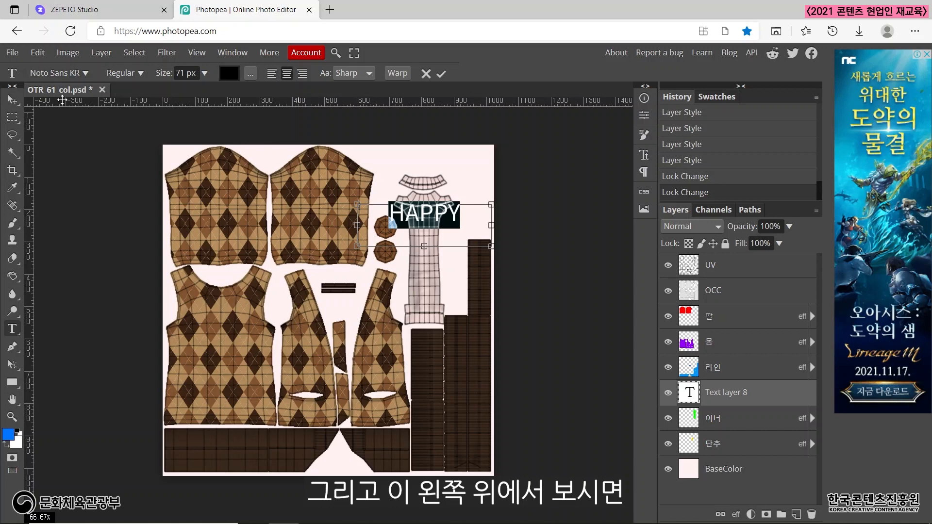
click(89, 75)
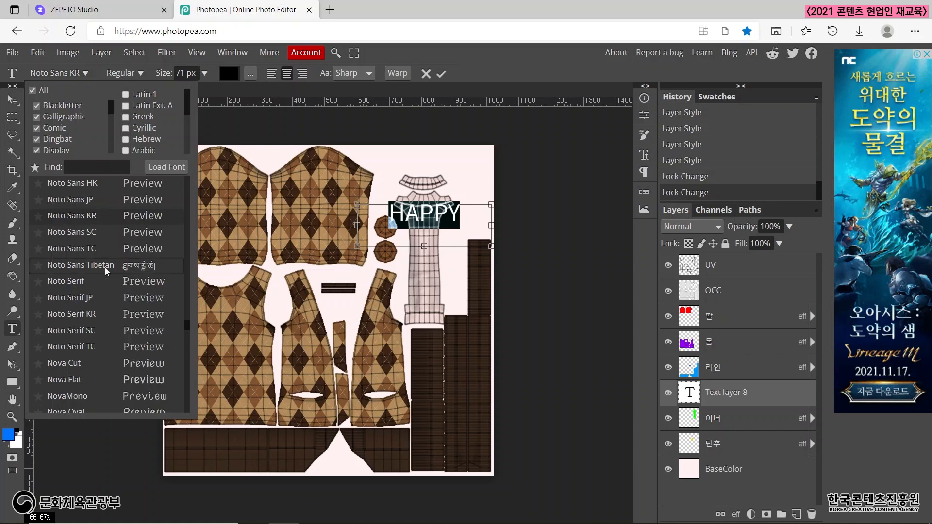
scroll(107, 271, down, 9)
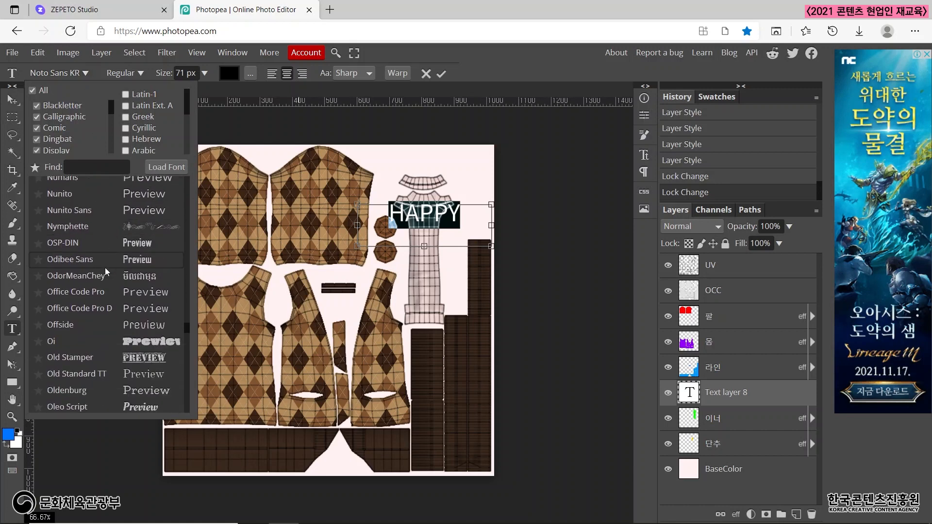
scroll(107, 271, down, 3)
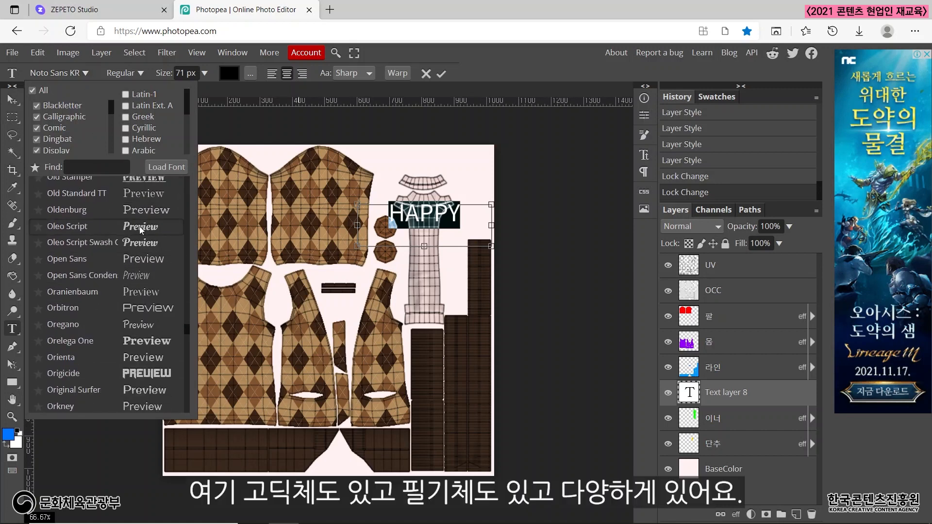
scroll(142, 262, down, 10)
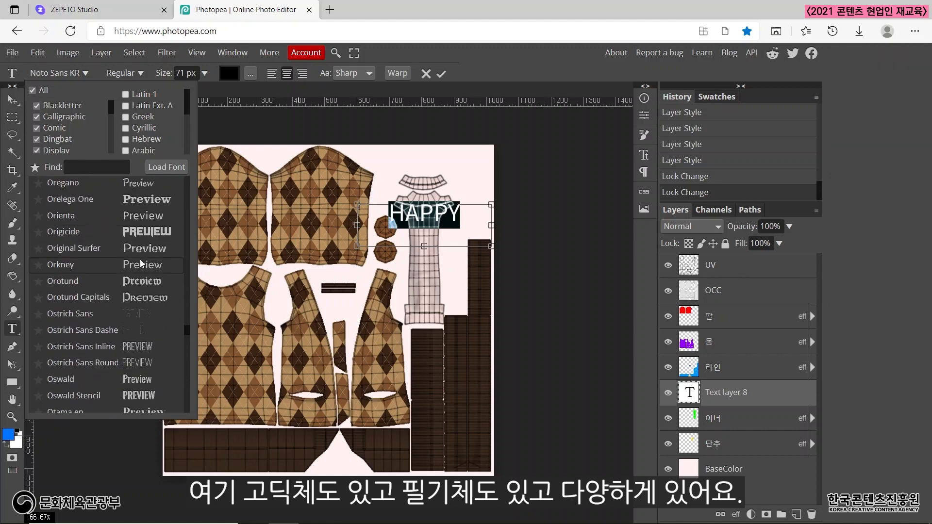
scroll(142, 262, down, 10)
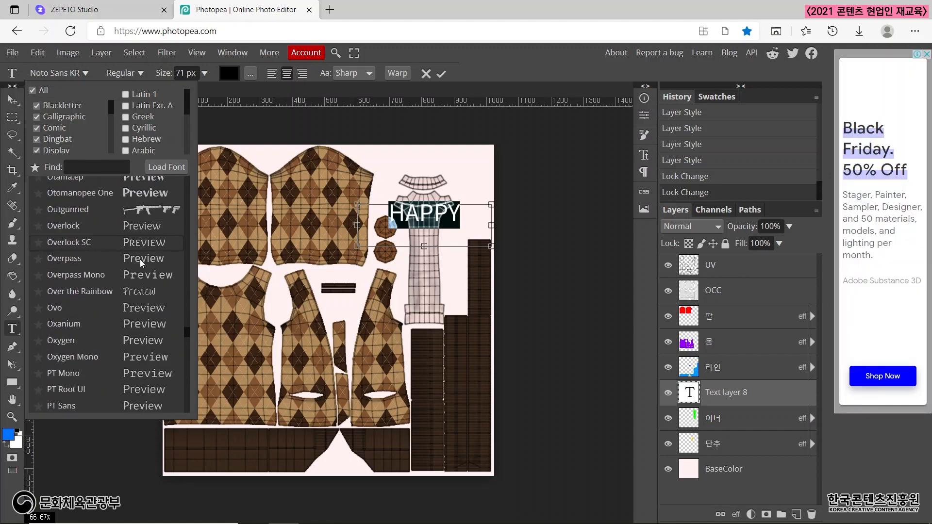
scroll(142, 265, down, 10)
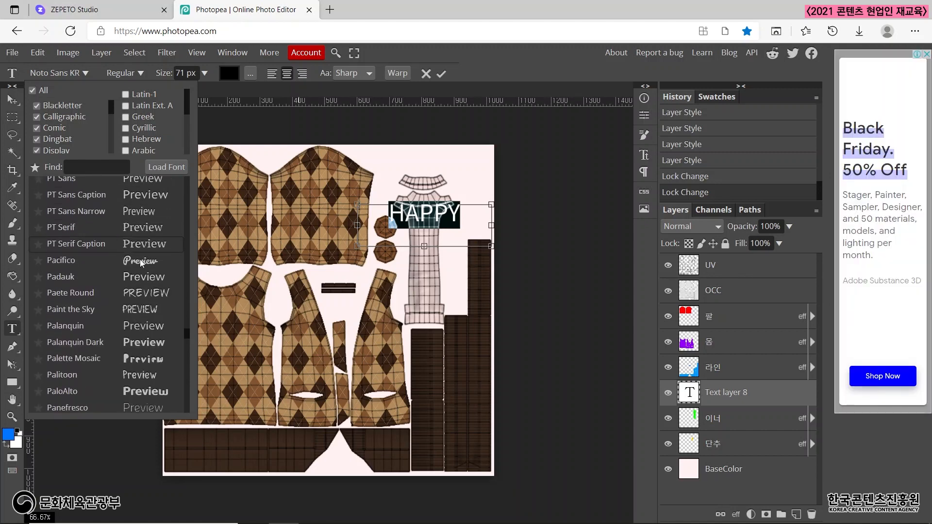
scroll(142, 263, up, 2)
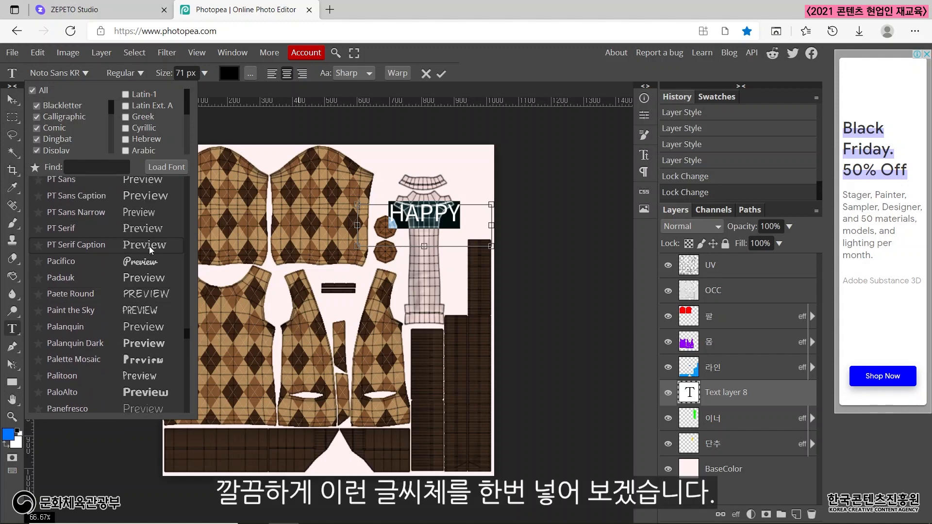
click(151, 249)
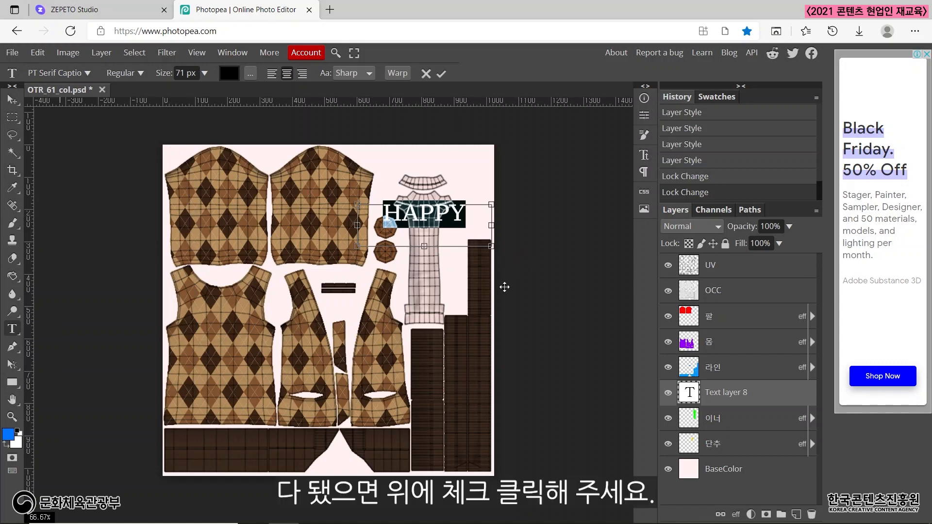
click(441, 74)
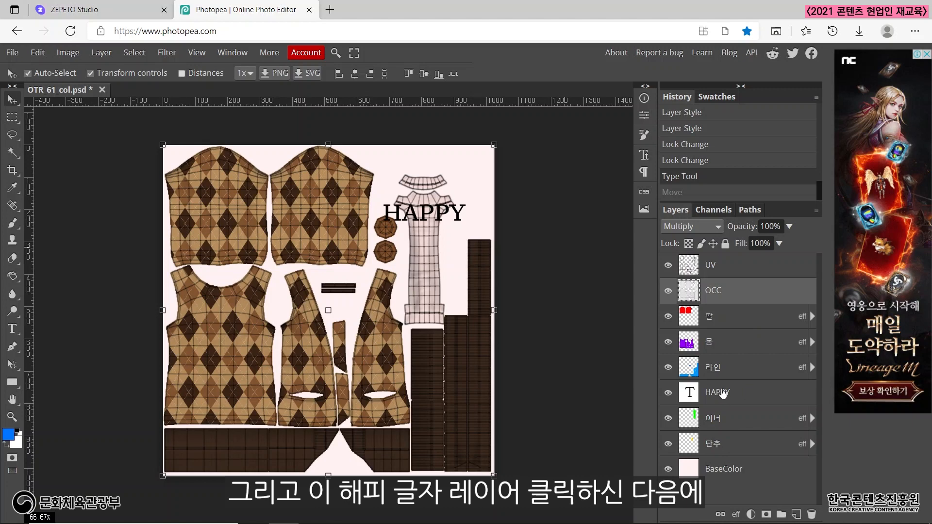
Scale the HAPPY text to about 55% width and 49% height, centered over the chest of the inner shirt piece, and apply the transform.
click(723, 393)
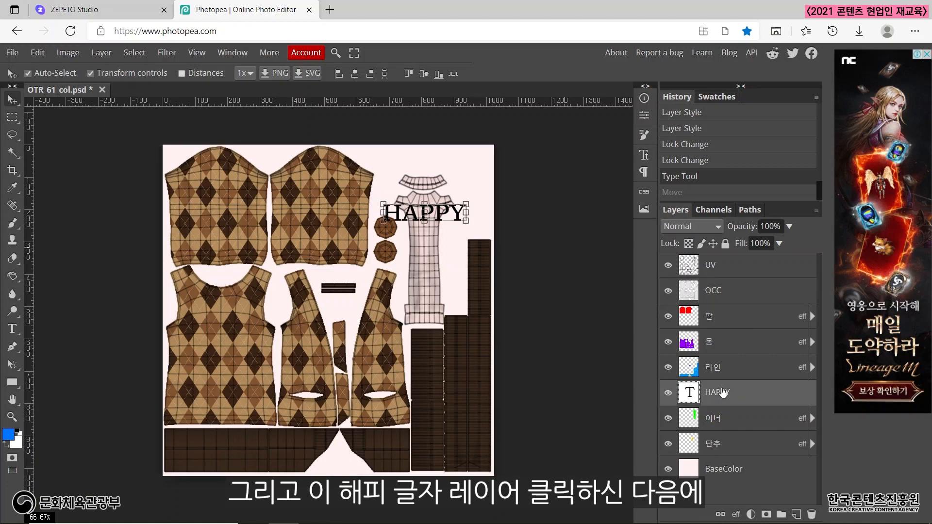
drag(466, 221, 435, 234)
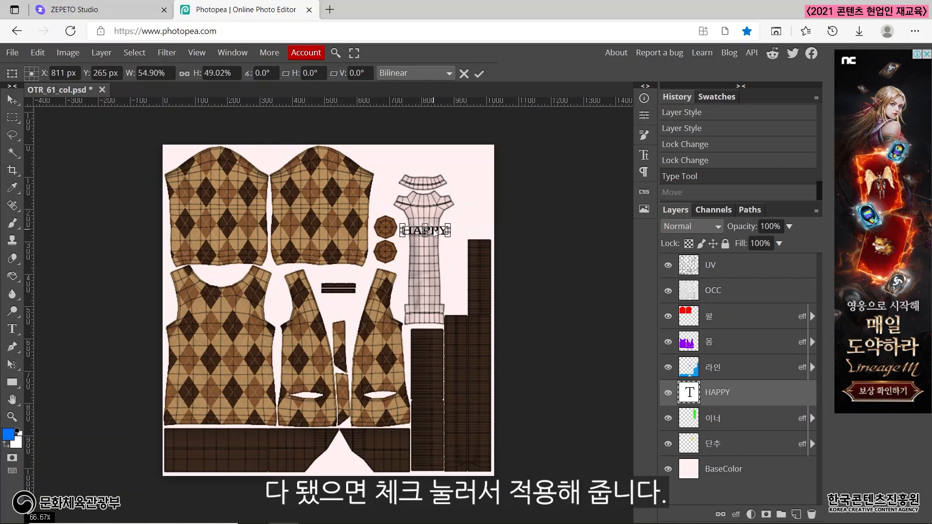
click(479, 74)
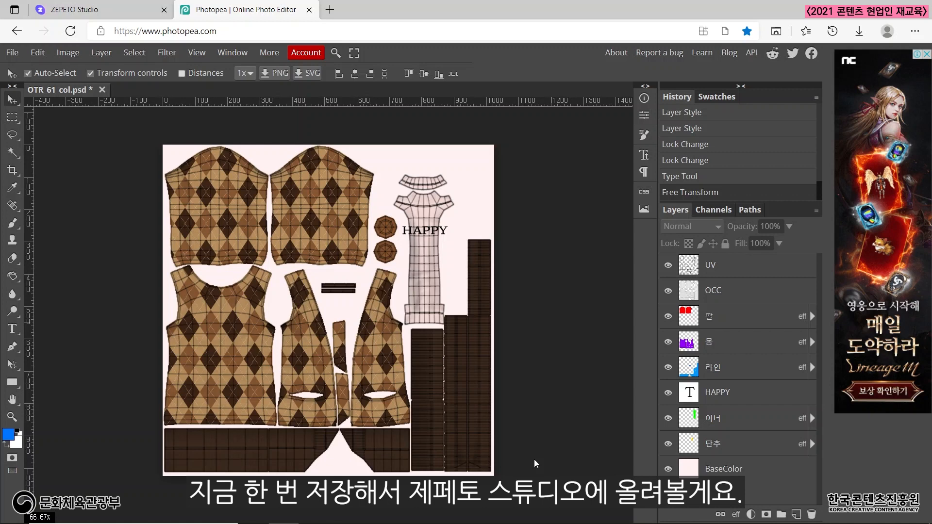
Hide the UV layer and export the design as a 512 × 512 px PNG named OTR_61_col.
click(669, 266)
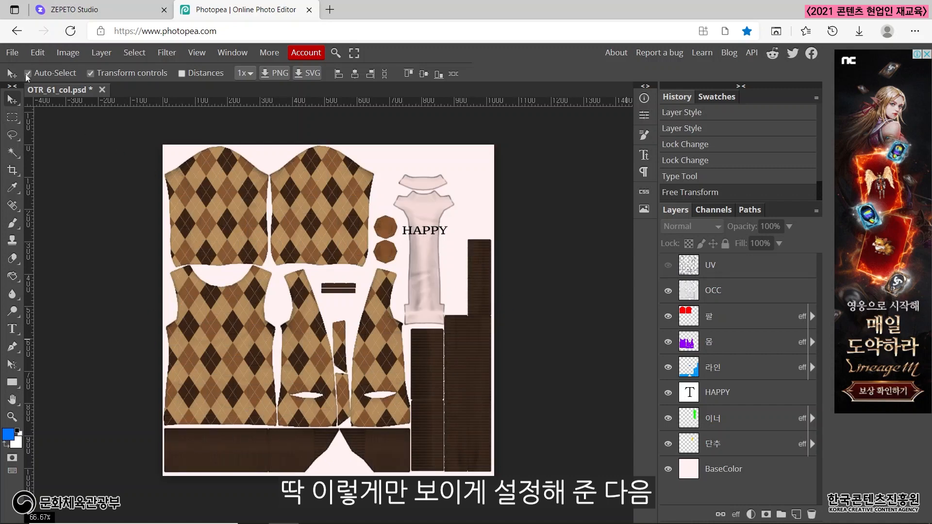
click(14, 53)
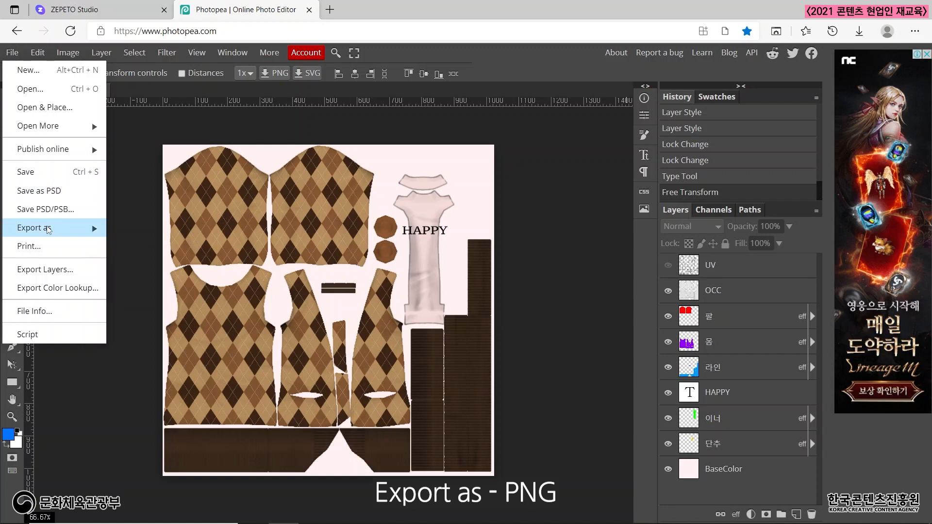
mouse_move(48, 231)
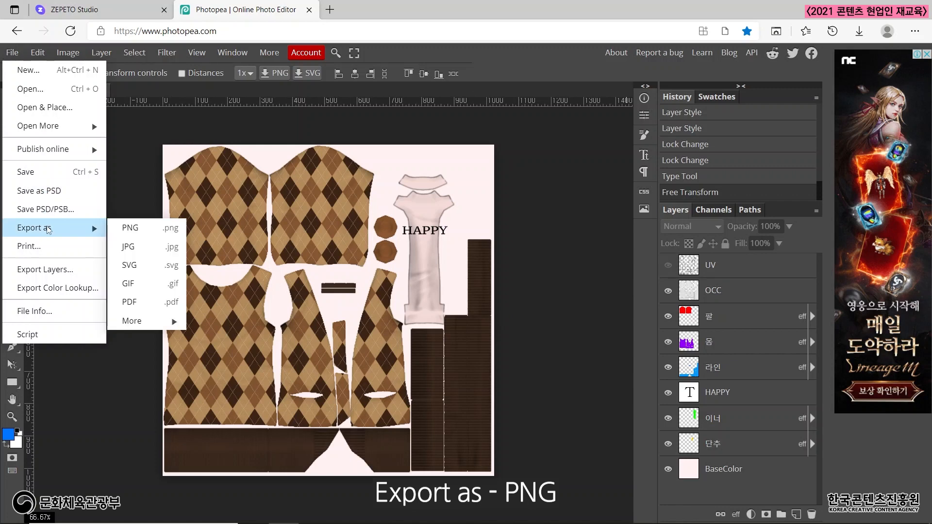
click(150, 228)
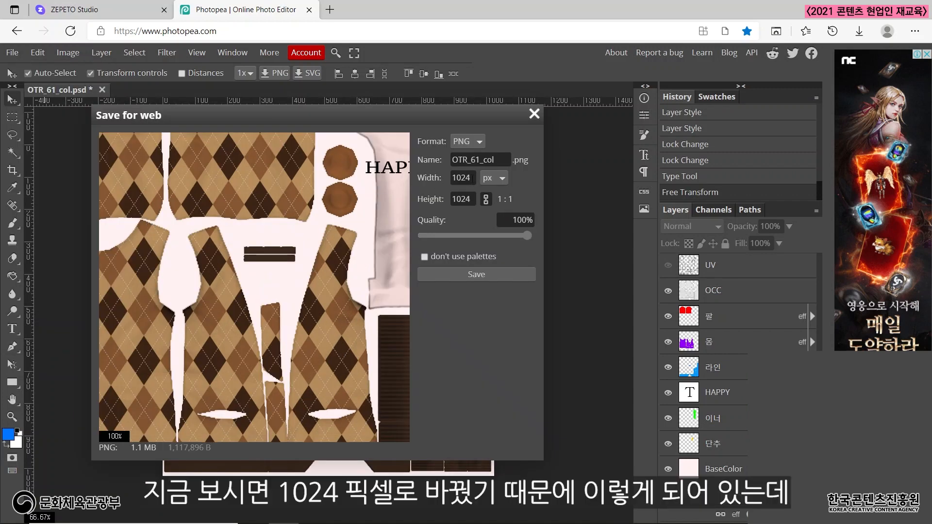
drag(472, 178, 453, 177)
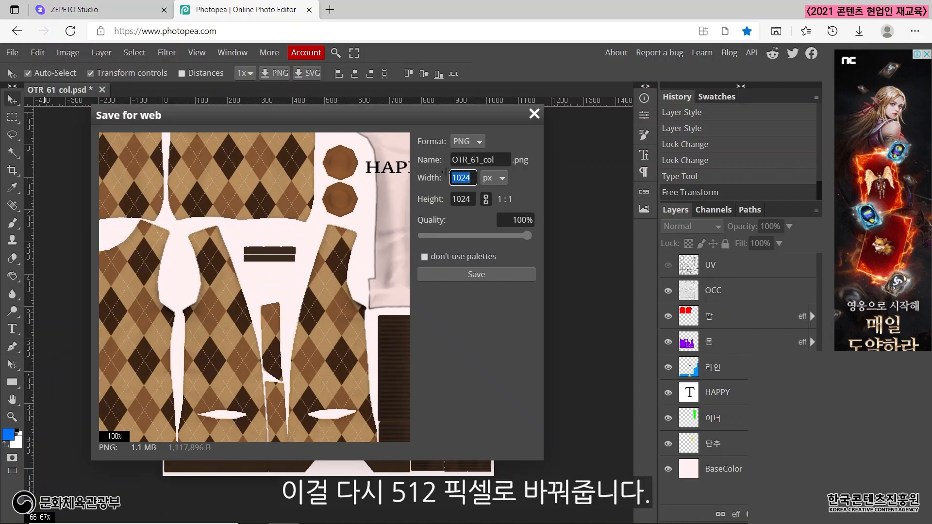
text(51)
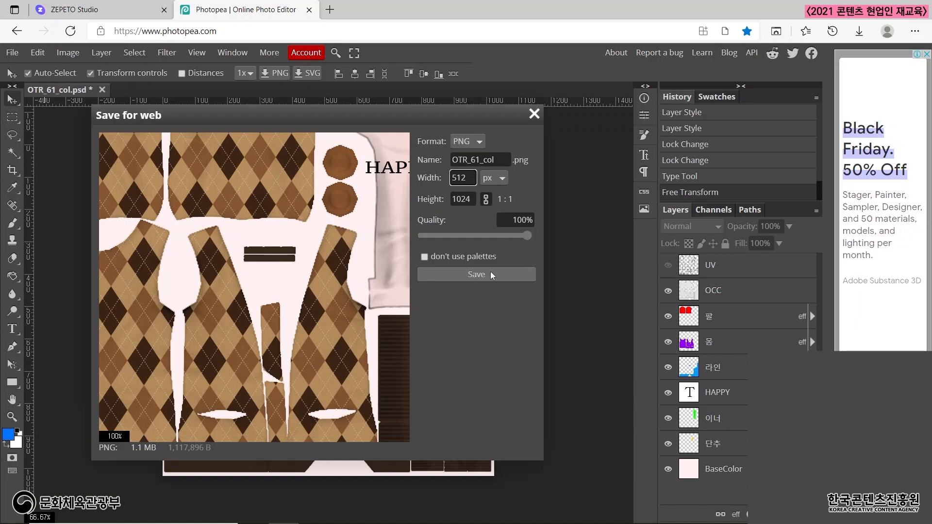
key(Return)
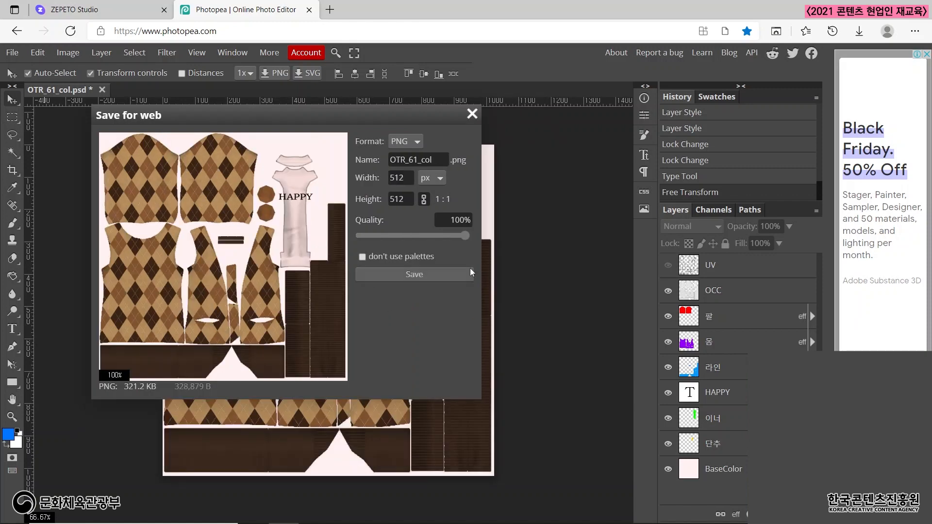
click(419, 274)
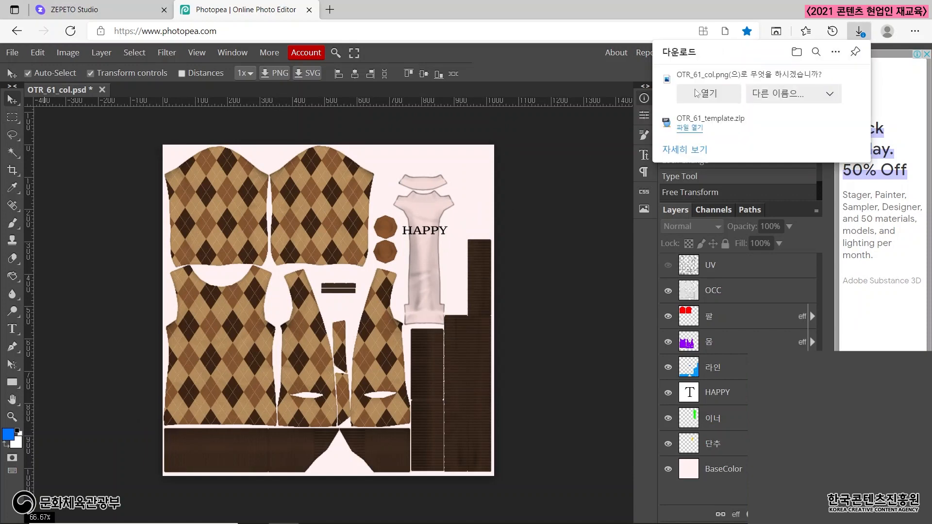
Save the exported OTR_61_col.png to the desktop (바탕 화면).
click(777, 97)
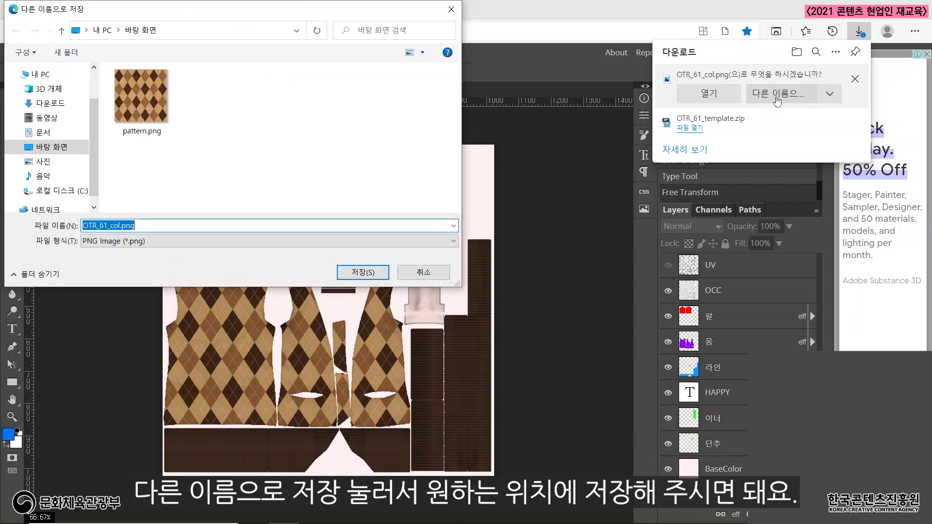
click(53, 147)
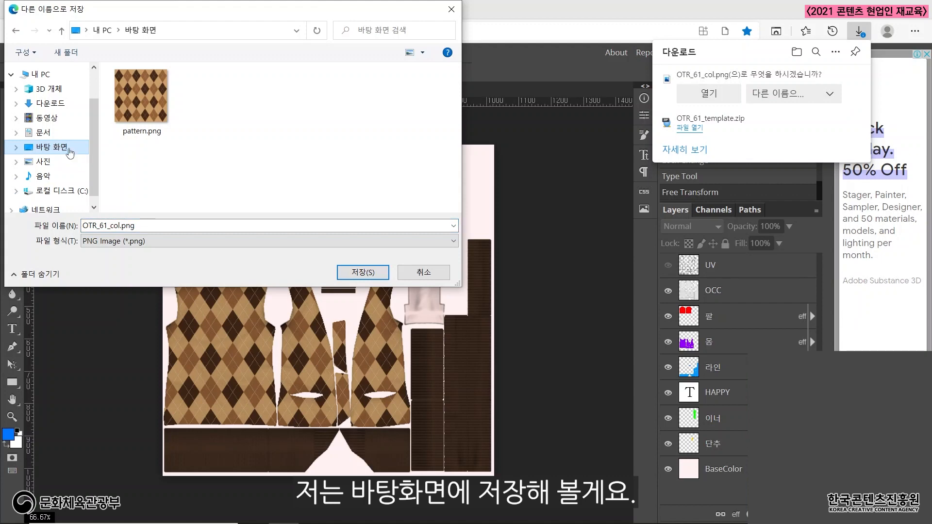
click(349, 273)
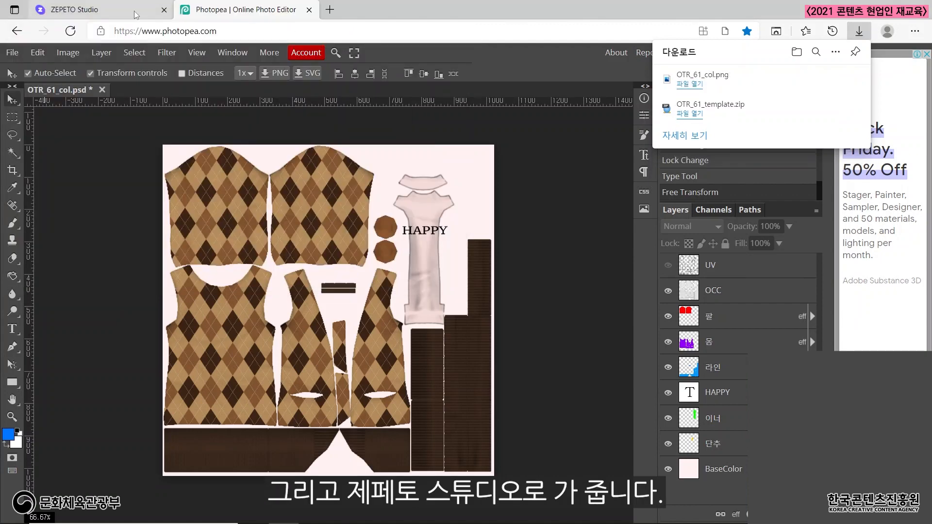
Switch to ZEPETO Studio and upload OTR_61_col.png from the desktop as the cardigan's texture.
click(111, 9)
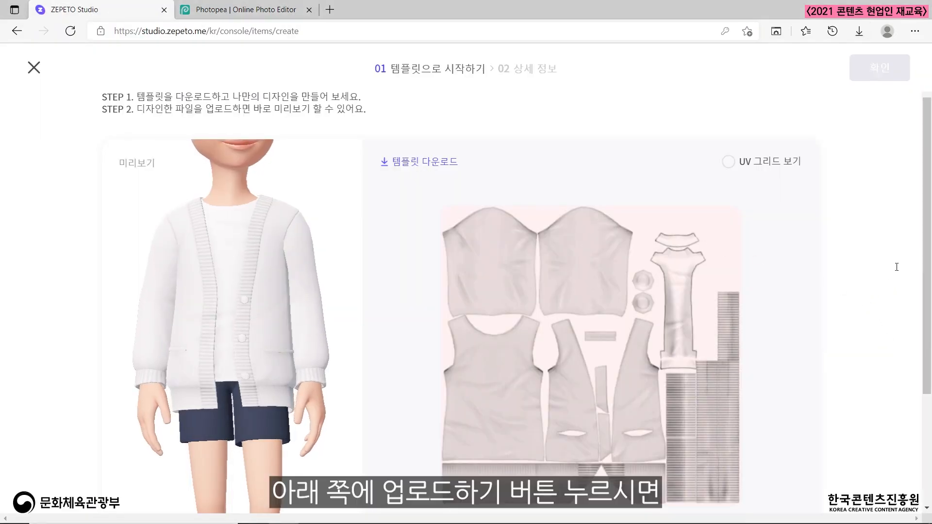
scroll(927, 260, down, 3)
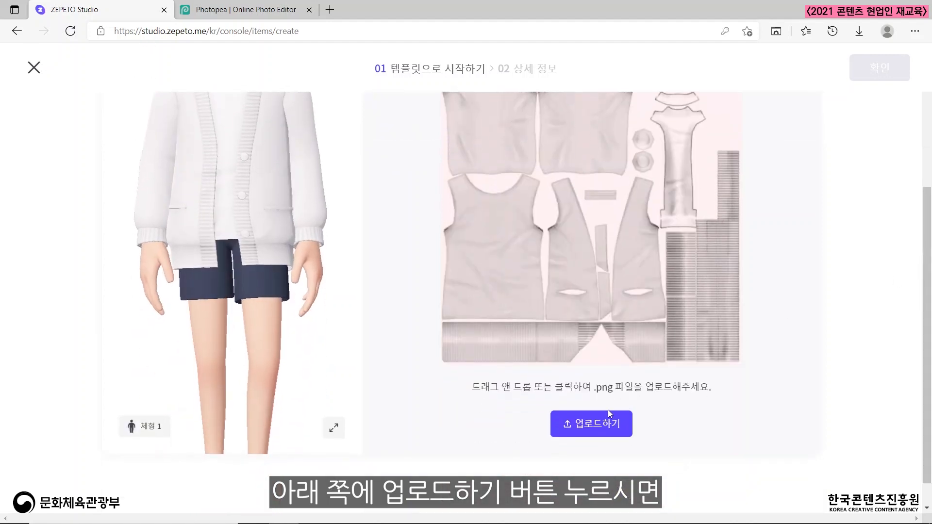
click(583, 426)
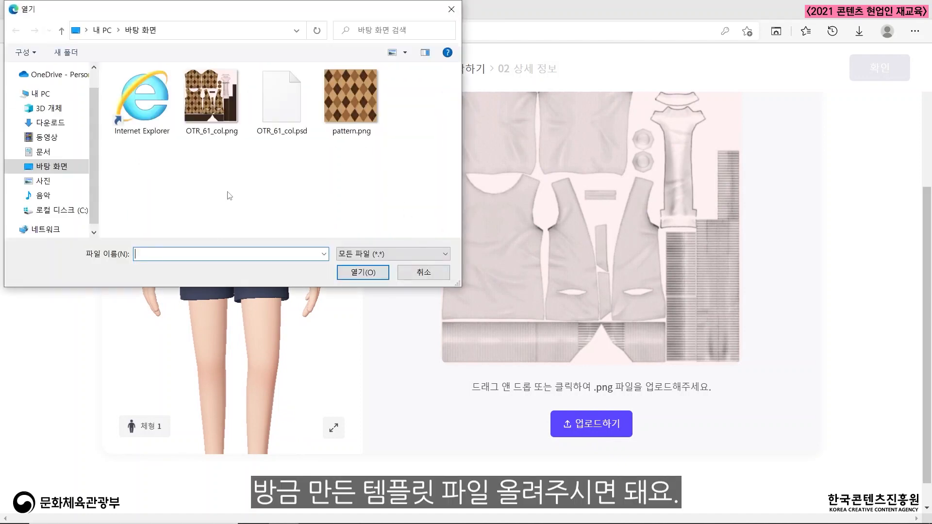
click(210, 91)
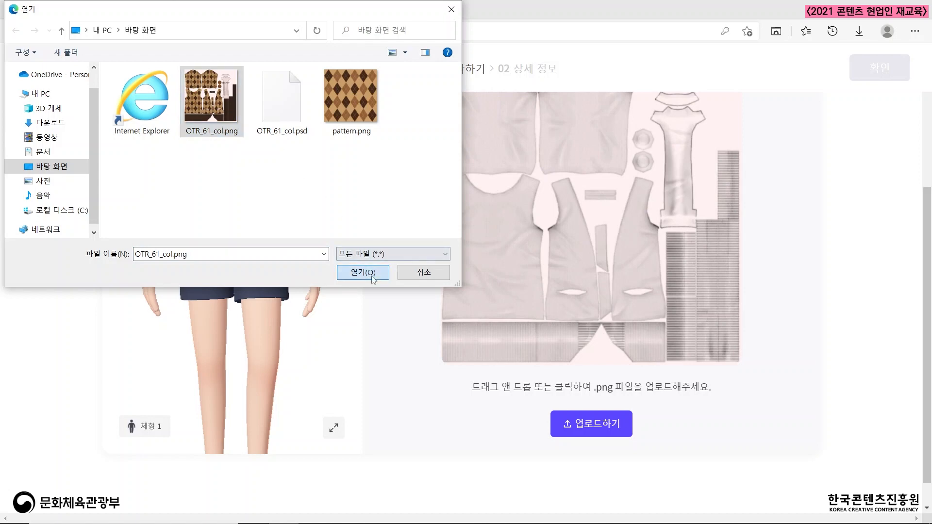
click(364, 271)
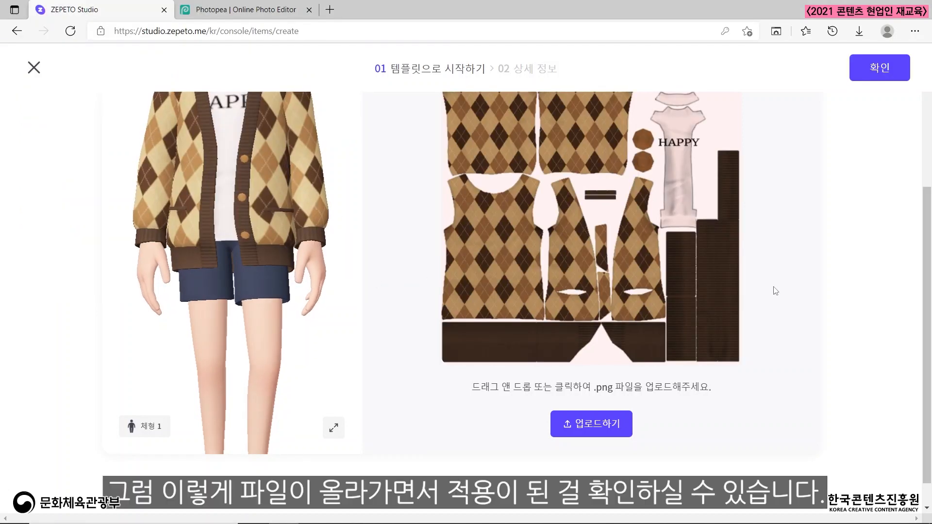
scroll(776, 291, down, 1)
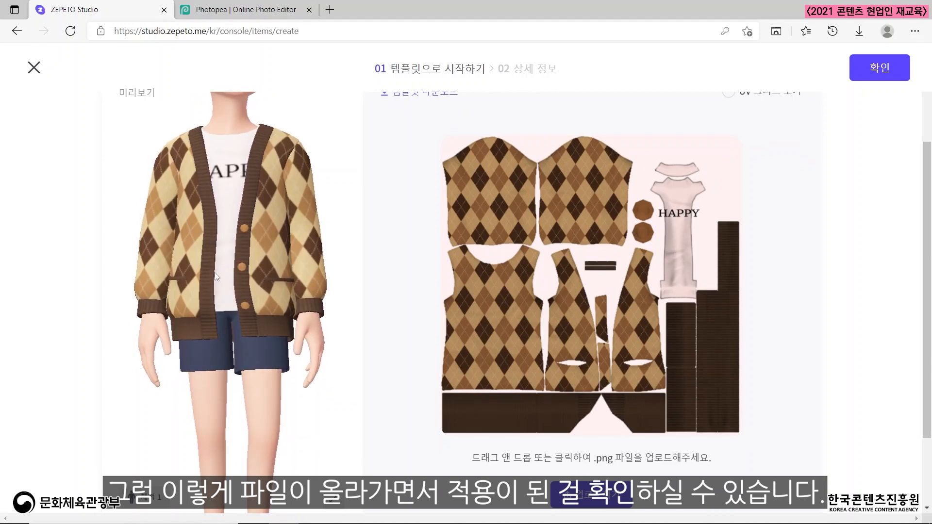
Examine the uploaded texture on the avatar's cardigan from the front, side and back, and at full-body distance.
drag(170, 284, 196, 302)
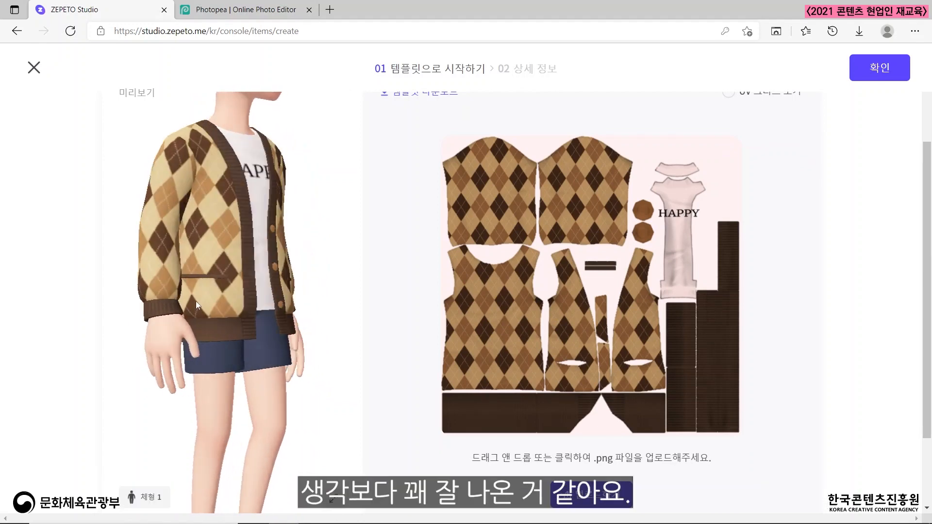
drag(260, 300, 280, 371)
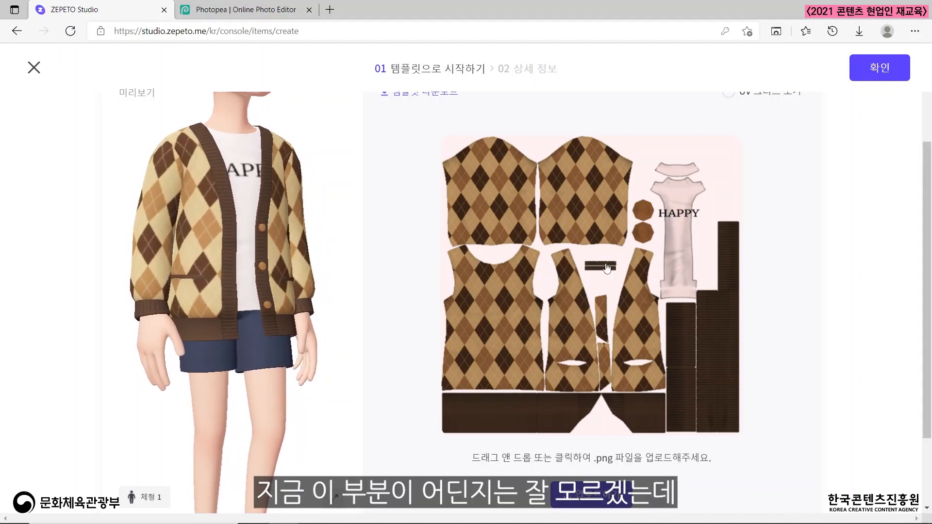
drag(185, 334, 281, 333)
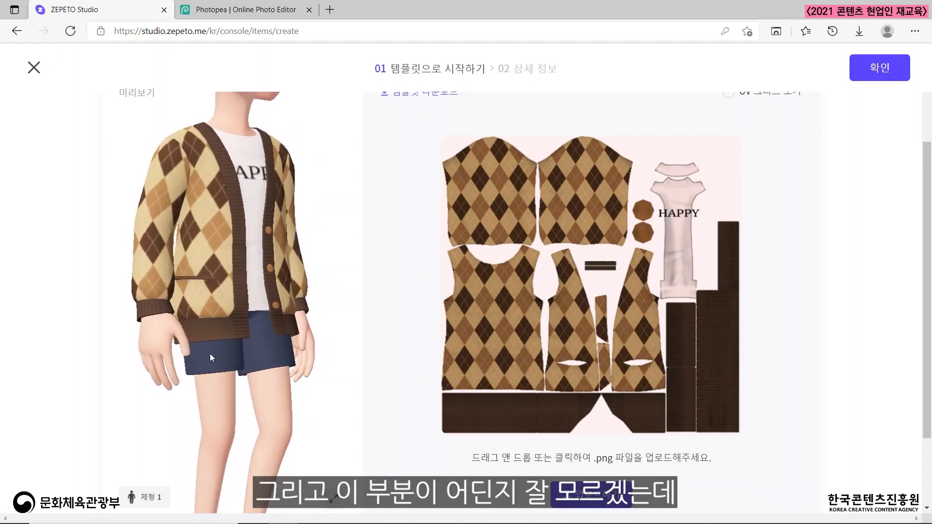
drag(210, 353, 381, 354)
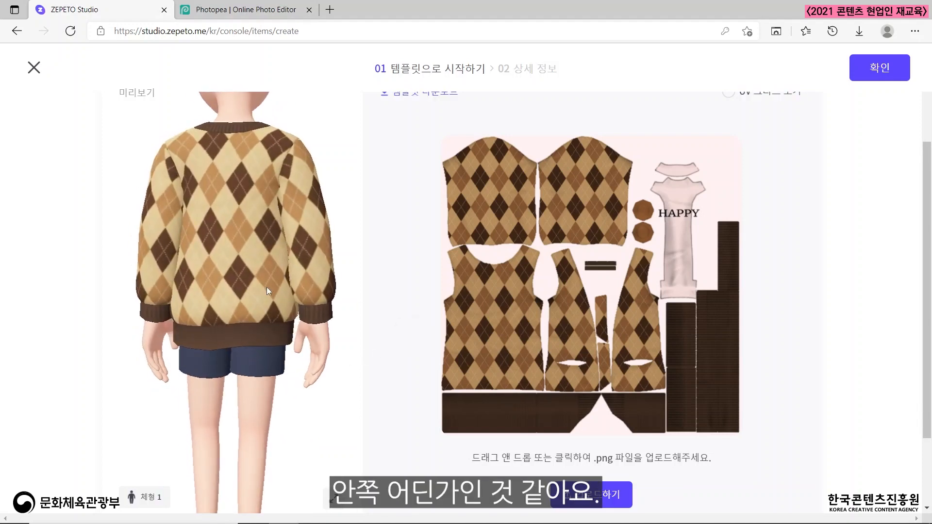
drag(179, 310, 248, 365)
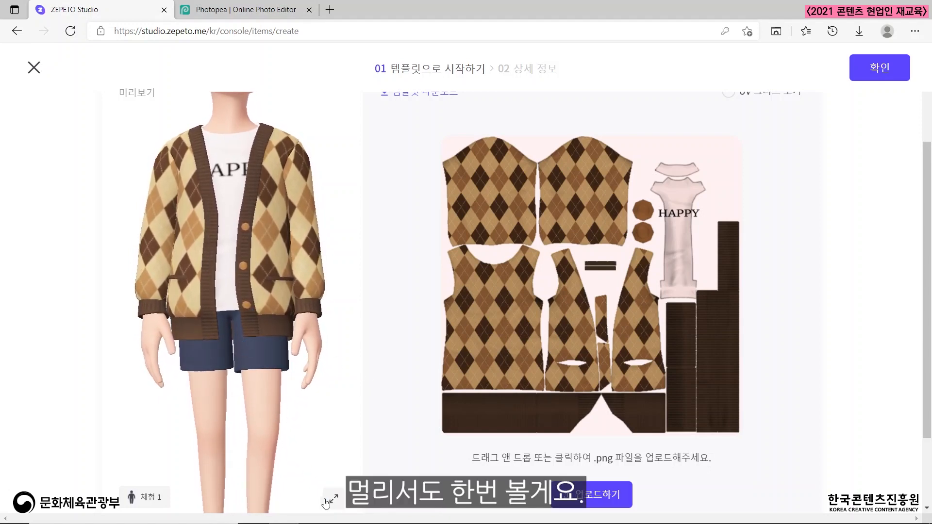
scroll(319, 472, down, 5)
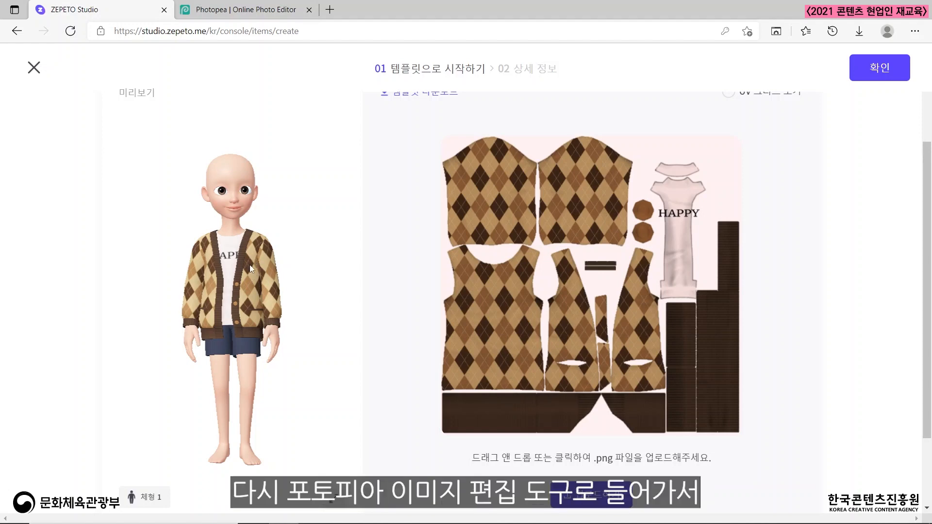
Switch to Photopea and add a new layer directly above the 팔 layer.
click(234, 10)
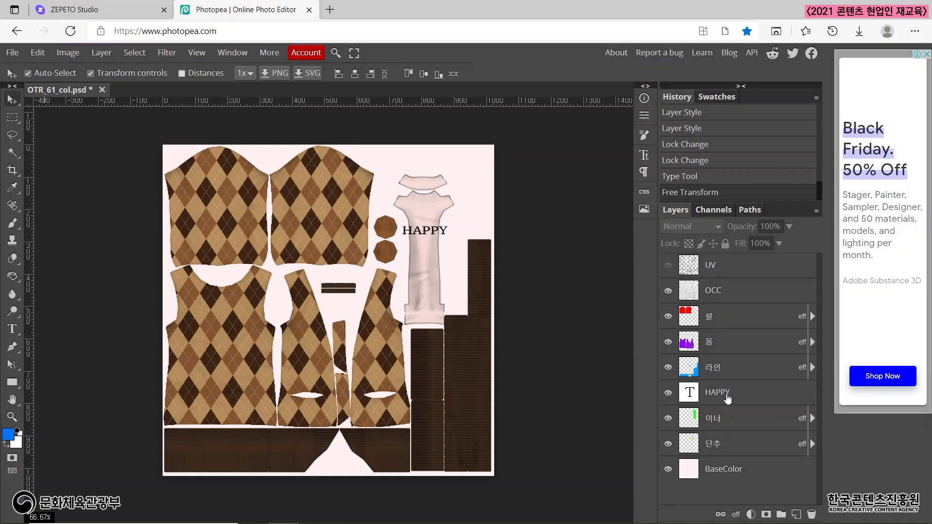
click(743, 322)
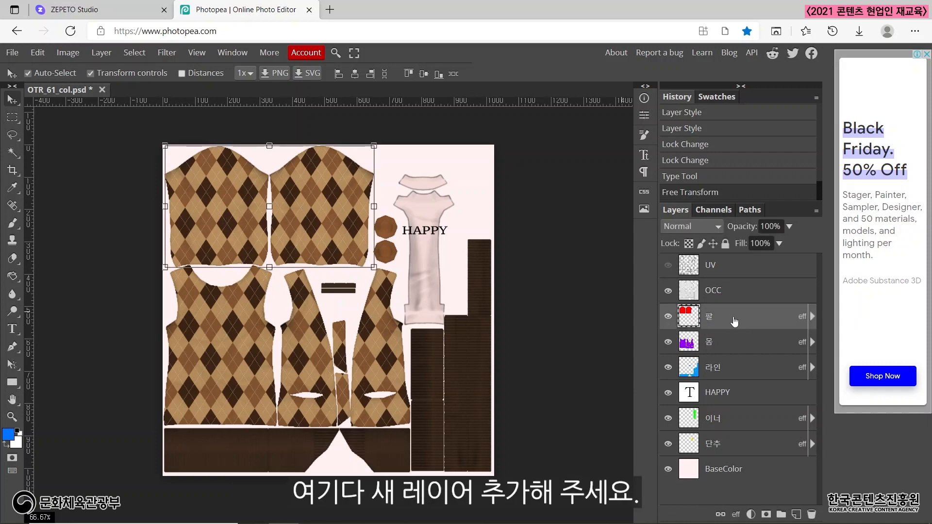
click(797, 514)
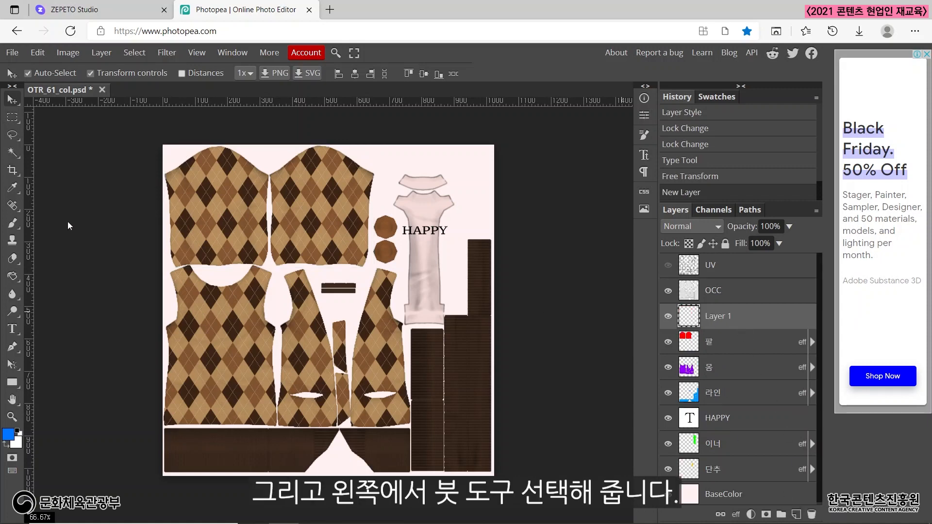
Set up the Brush tool with a size of about 5 px and black (000000) as the foreground colour.
click(13, 224)
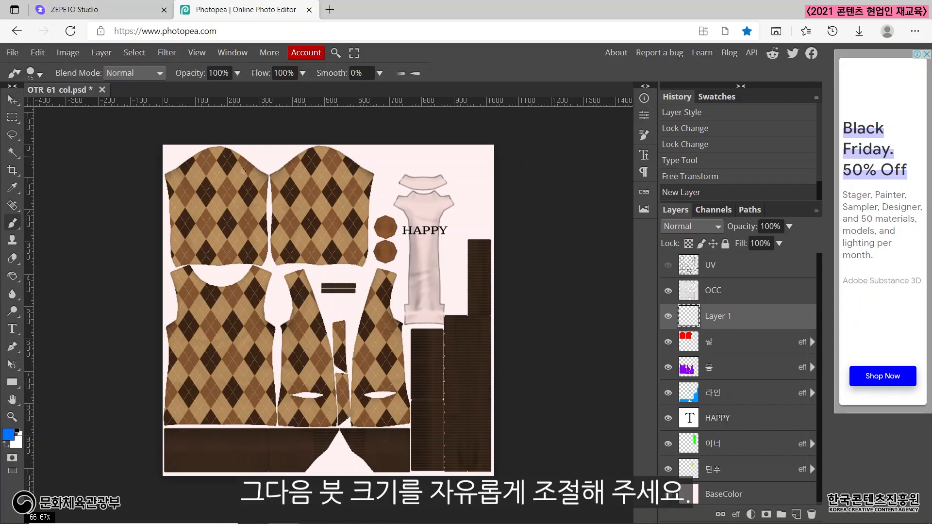
click(38, 73)
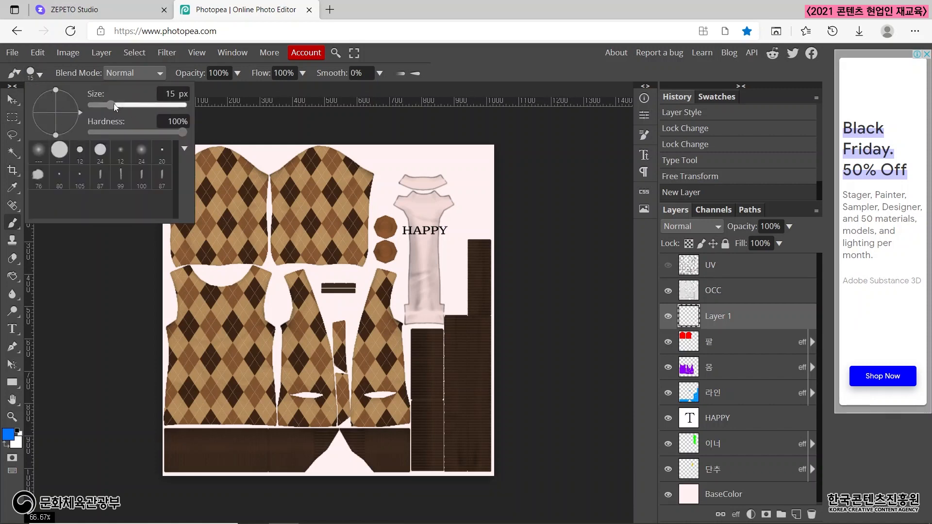
mouse_move(114, 103)
mouse_down()
mouse_move(127, 104)
mouse_move(104, 99)
mouse_up()
click(40, 72)
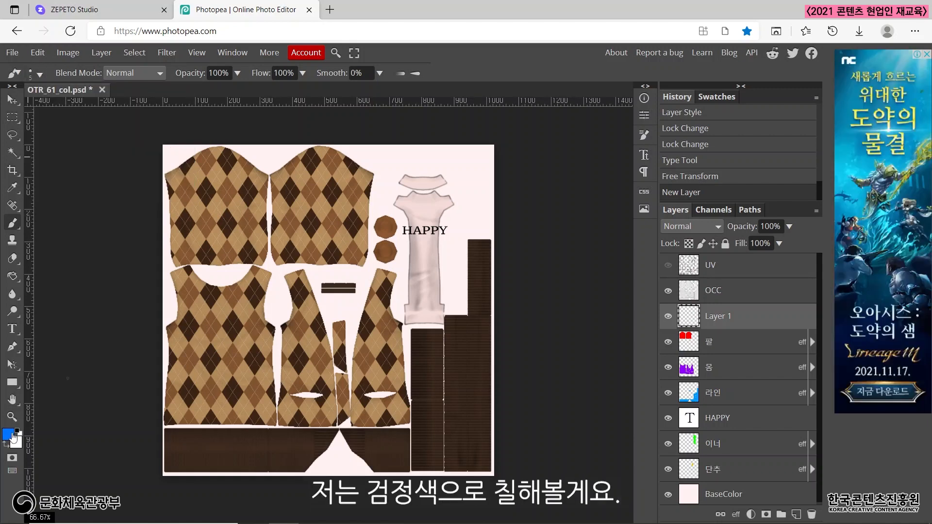
click(8, 434)
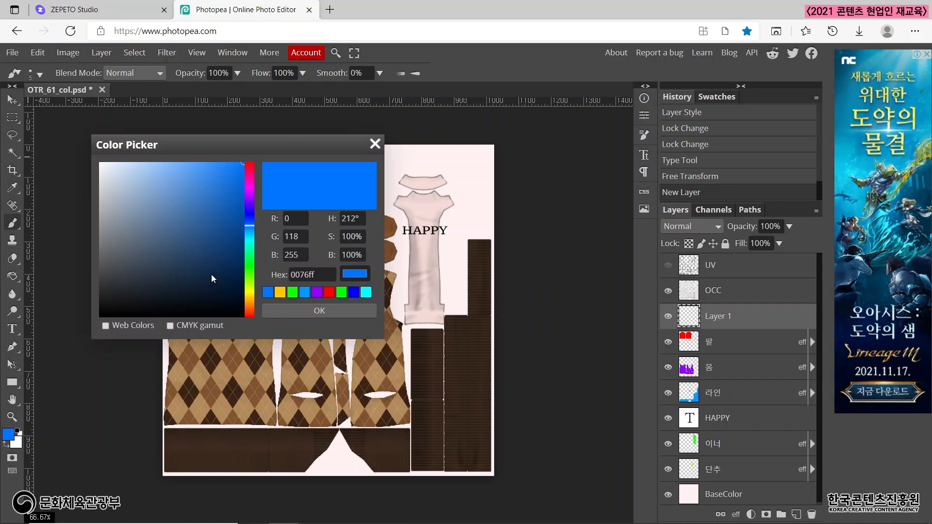
drag(211, 275, 237, 345)
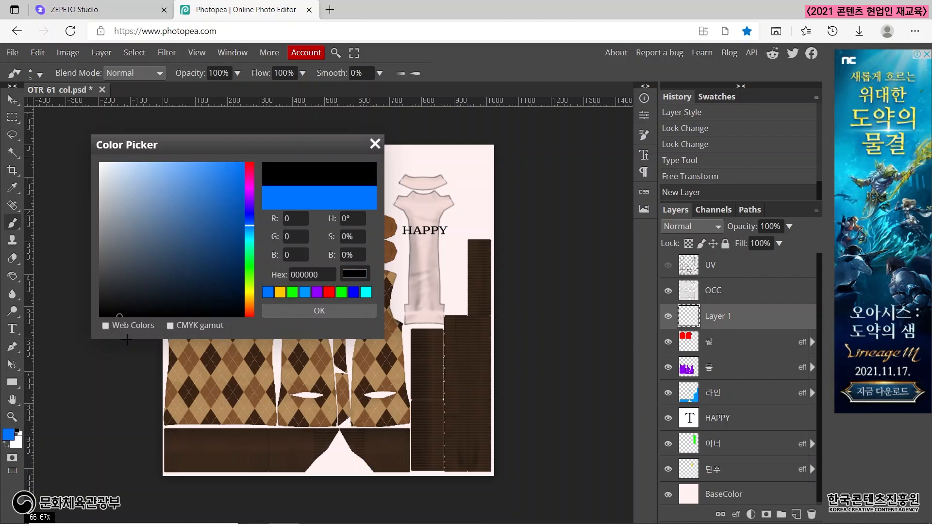
click(321, 312)
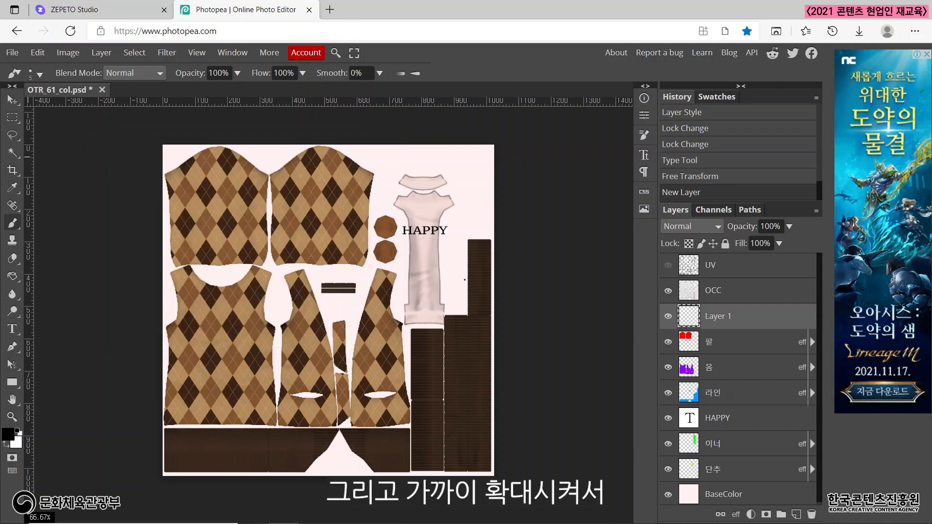
Show the UV layer over the cardigan's front panels as a guide for placing the drawing.
scroll(403, 315, up, 8)
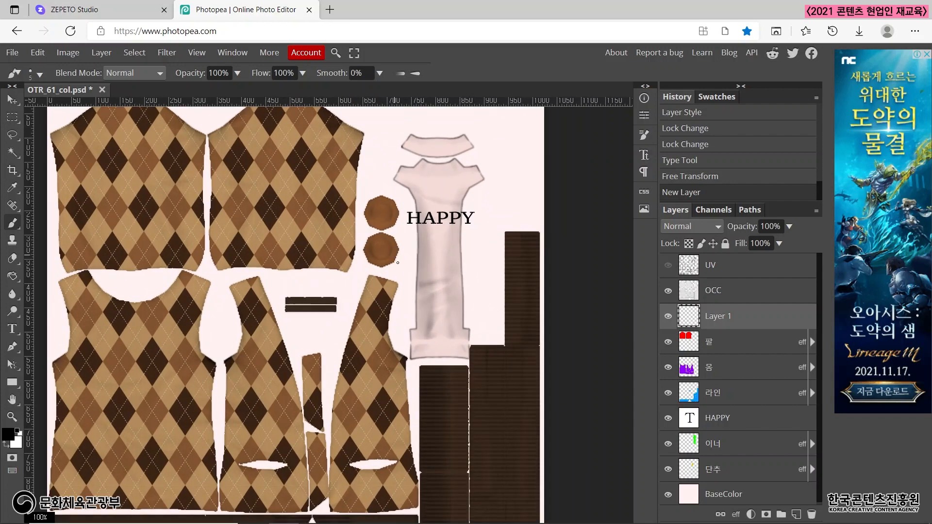
scroll(373, 405, down, 5)
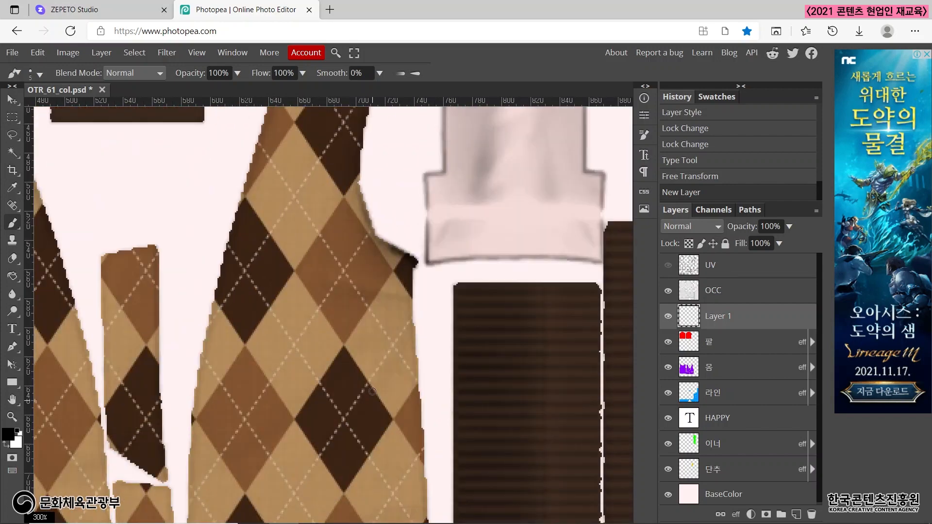
scroll(372, 377, left, 3)
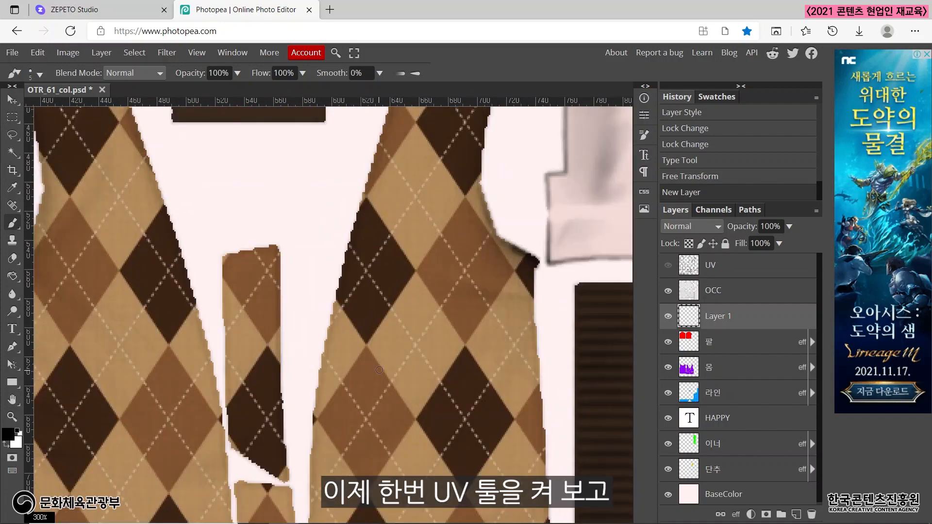
click(668, 266)
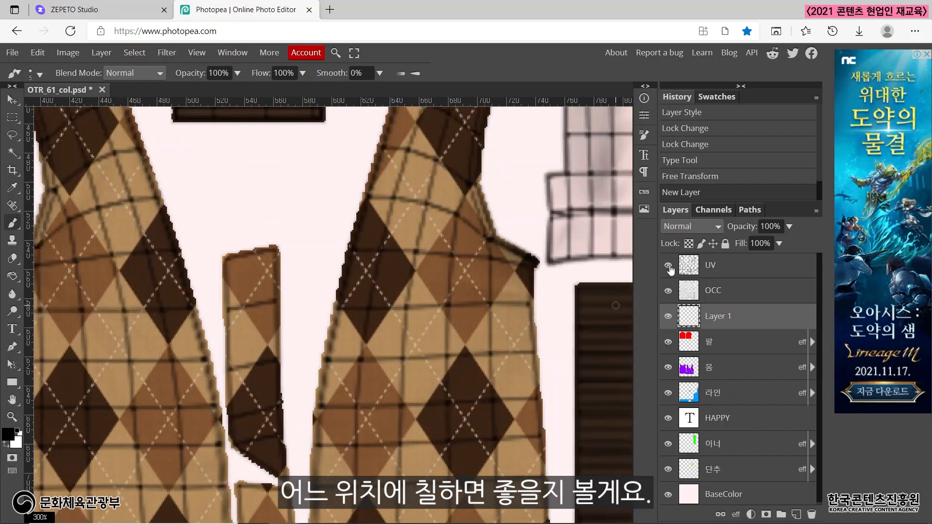
scroll(460, 306, down, 1)
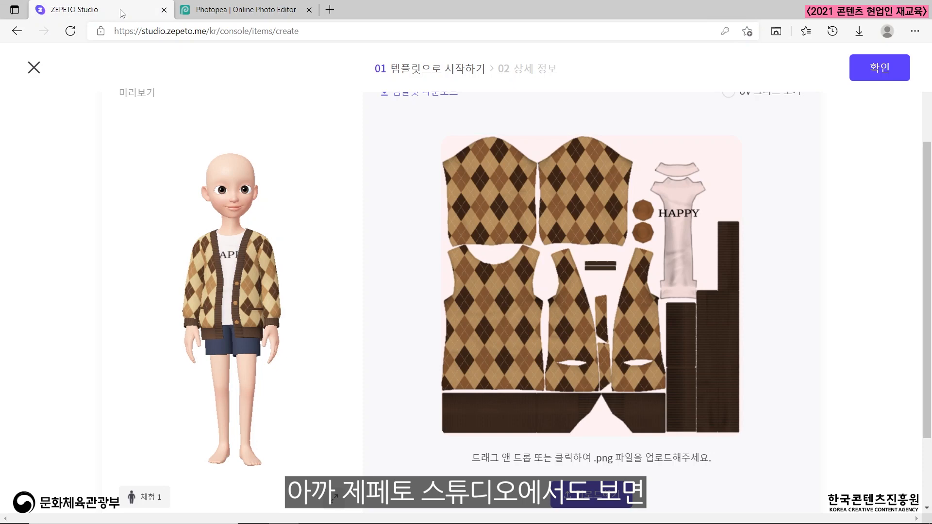
Switch to ZEPETO Studio and turn on the UV grid to locate the chest area on the front panels.
click(120, 9)
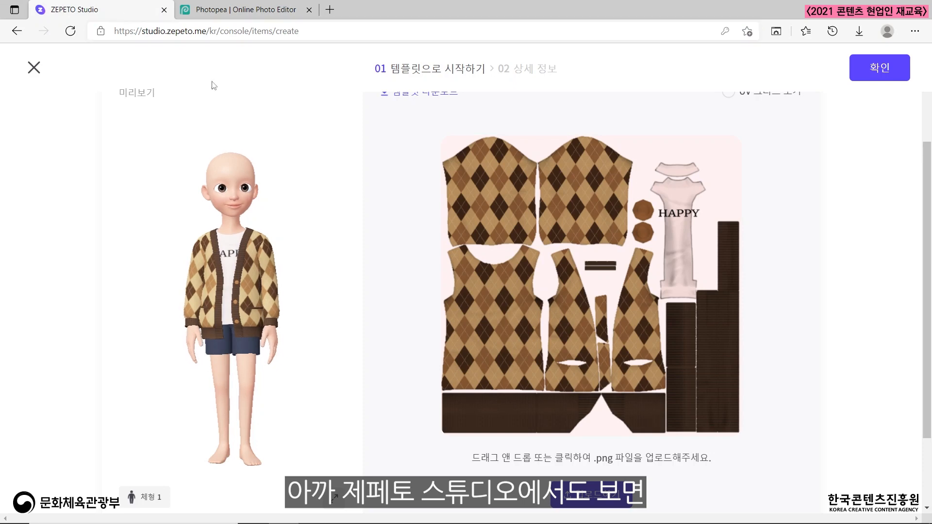
scroll(777, 156, up, 2)
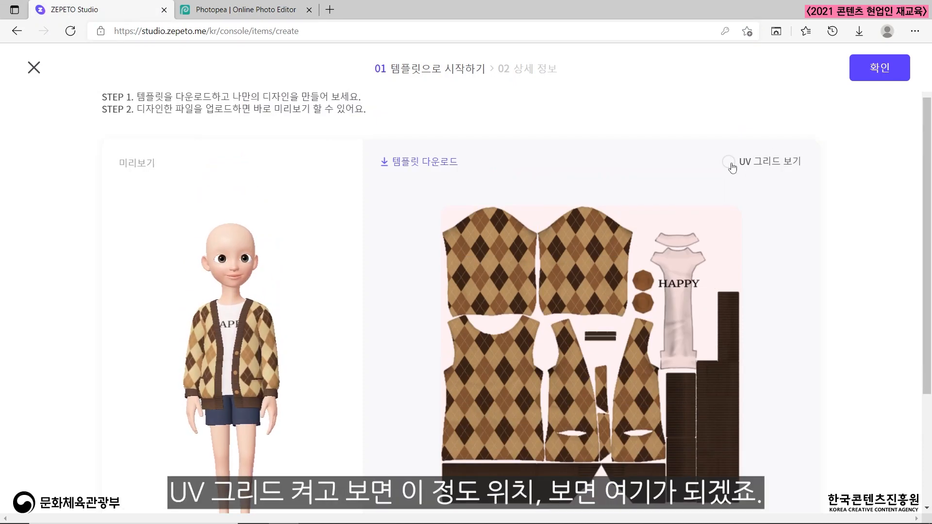
click(731, 166)
scroll(193, 295, down, 1)
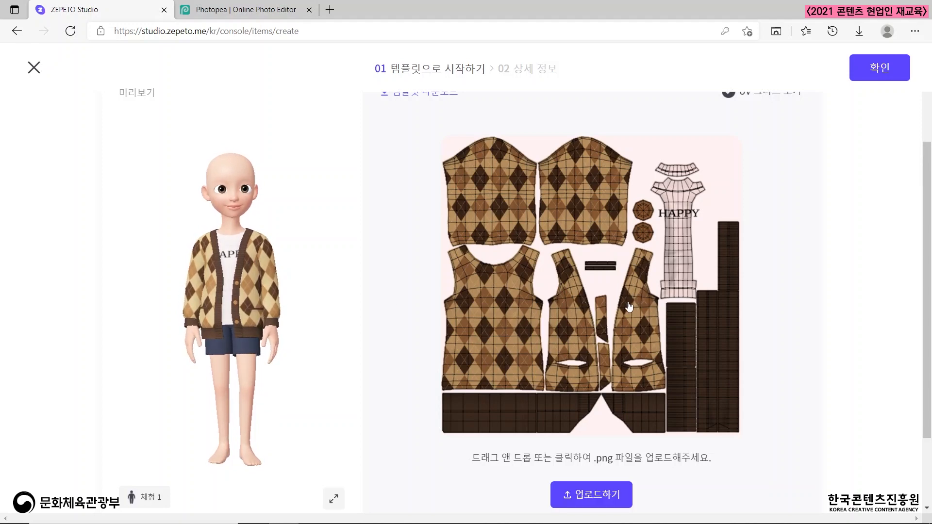
Return to Photopea and paint a black heart outline on the chest of the right-hand front panel on the new layer.
click(269, 12)
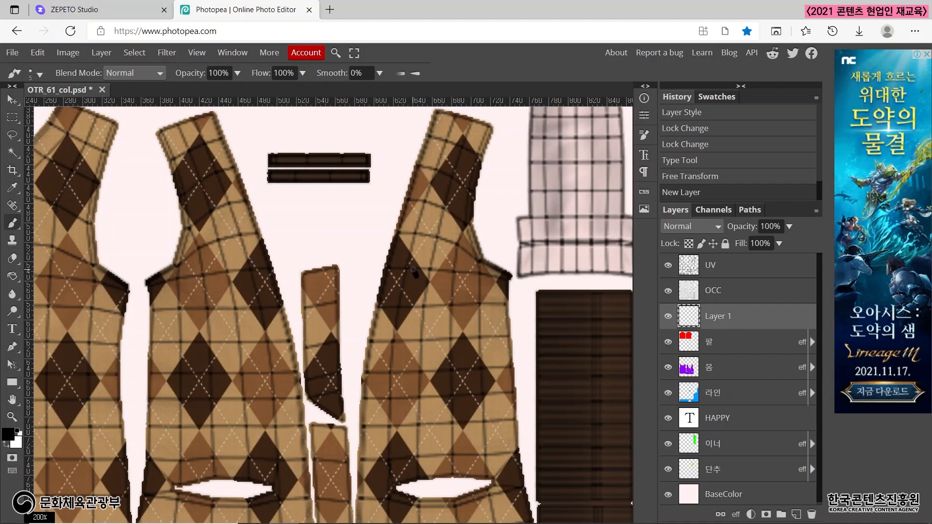
mouse_move(399, 267)
mouse_down()
mouse_move(432, 299)
mouse_move(453, 254)
mouse_move(432, 249)
mouse_move(424, 271)
mouse_move(429, 263)
mouse_move(405, 247)
mouse_up()
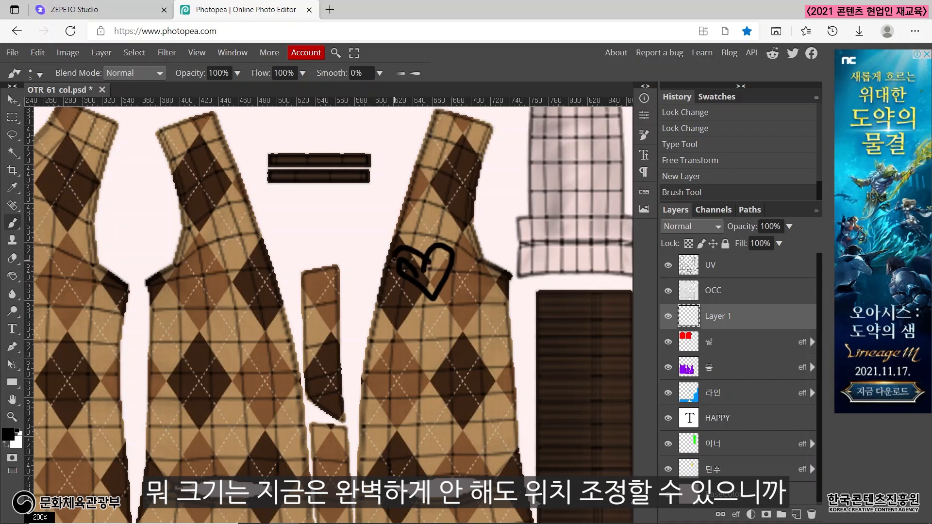
drag(436, 302, 444, 281)
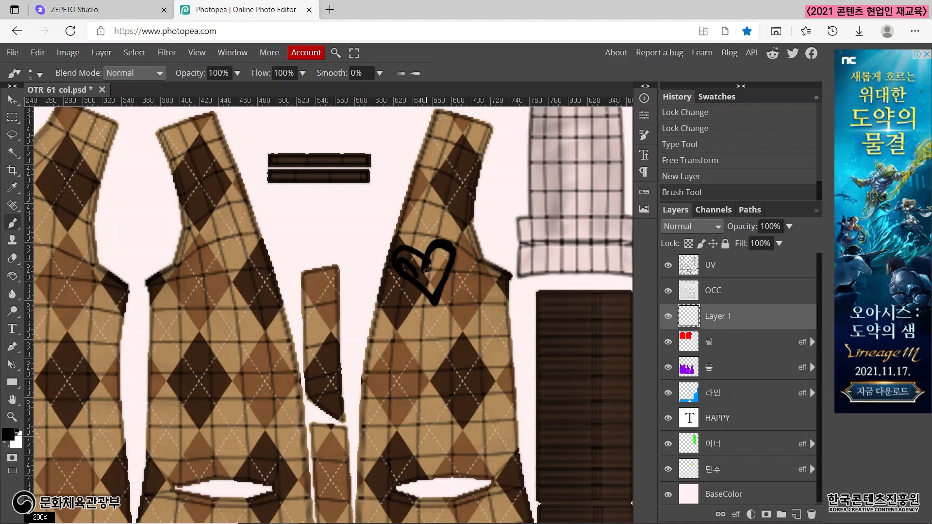
drag(409, 255, 435, 267)
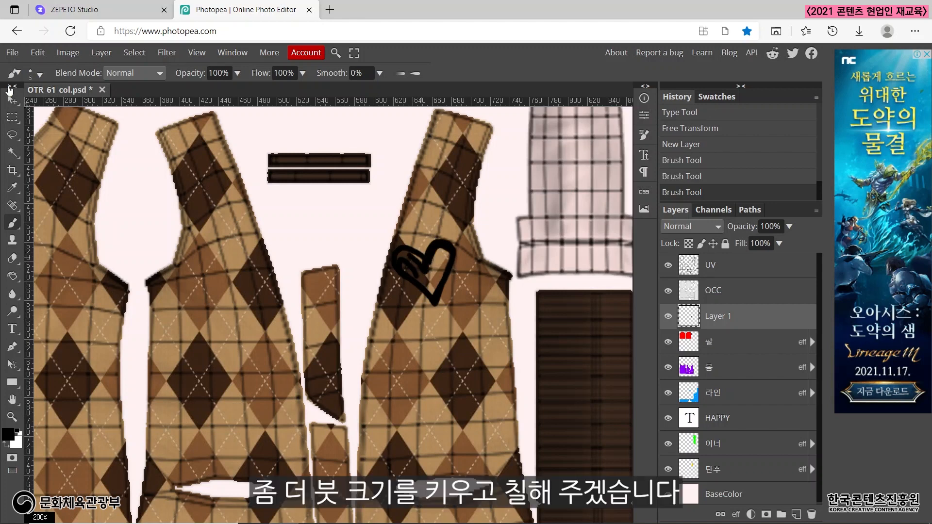
Enlarge the brush to 10 px and fill the inside of the heart with black.
click(39, 74)
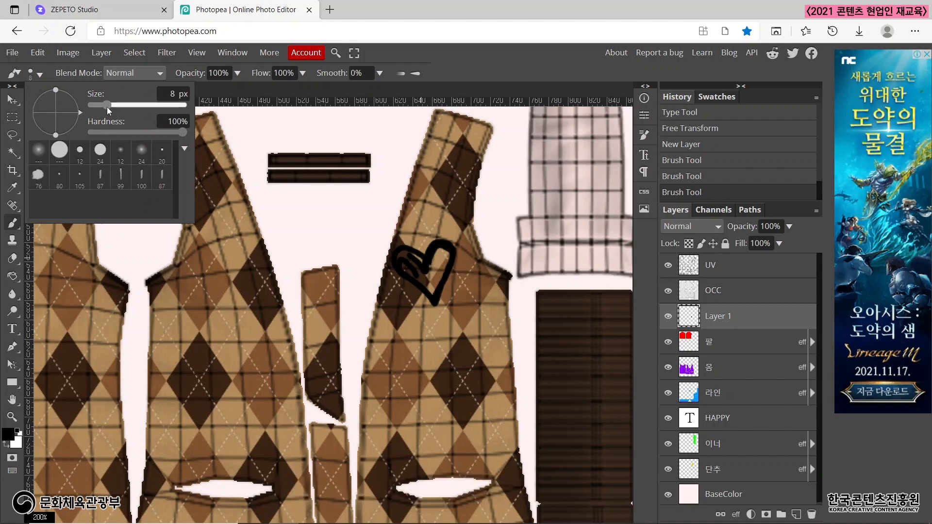
drag(107, 107, 109, 108)
mouse_move(432, 265)
mouse_down()
mouse_move(439, 252)
mouse_move(446, 257)
mouse_move(433, 297)
mouse_move(439, 253)
mouse_move(428, 293)
mouse_move(399, 257)
mouse_move(429, 269)
mouse_move(412, 254)
mouse_move(402, 264)
mouse_move(432, 280)
mouse_move(416, 267)
mouse_move(414, 274)
mouse_up()
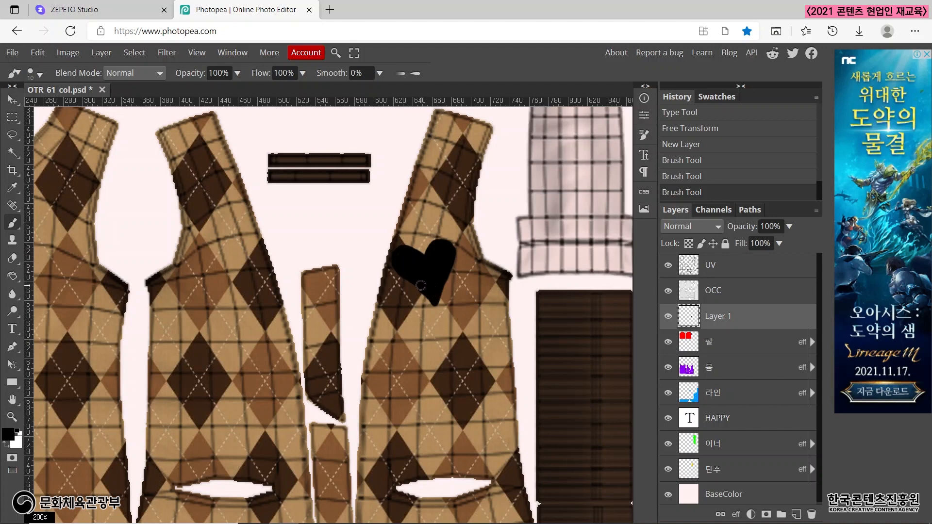
drag(398, 261, 424, 266)
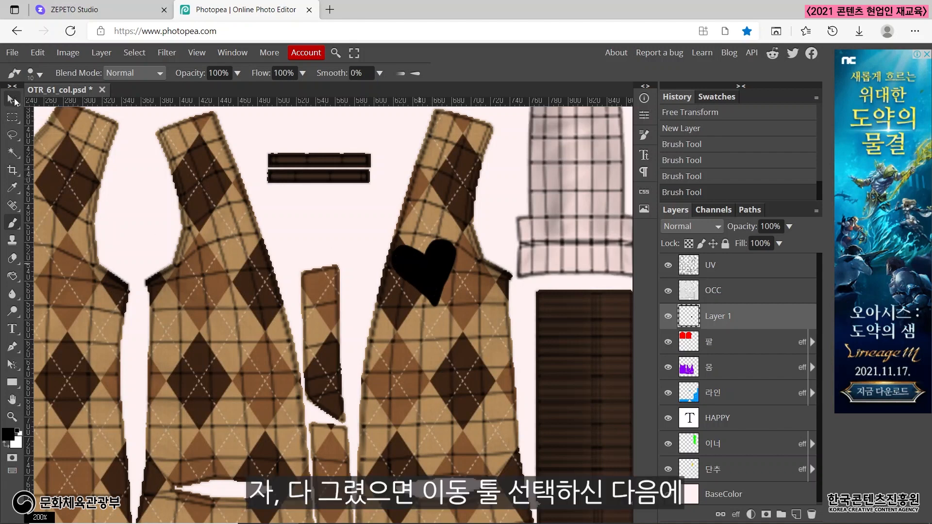
Turn off Auto-Select for the Move tool, select the heart's layer and move the heart slightly down the front panel.
click(12, 100)
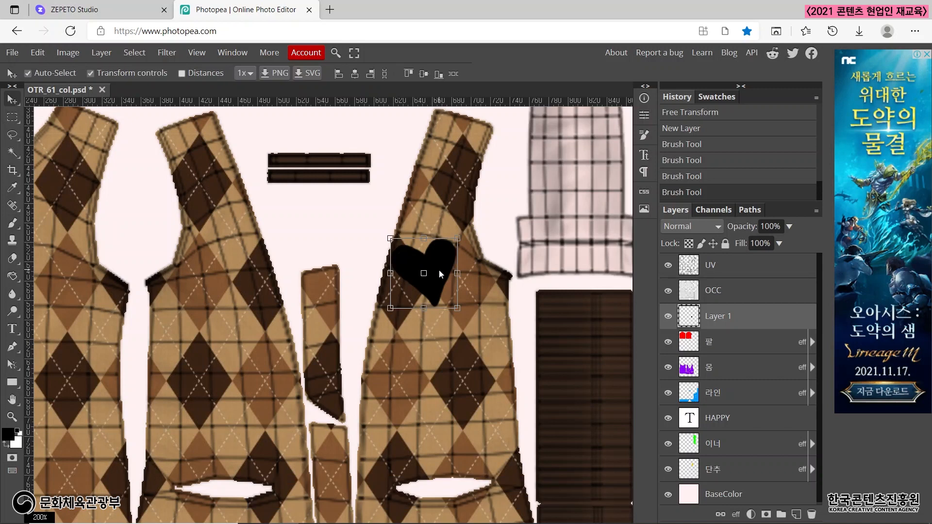
drag(439, 270, 440, 275)
key(ctrl+z)
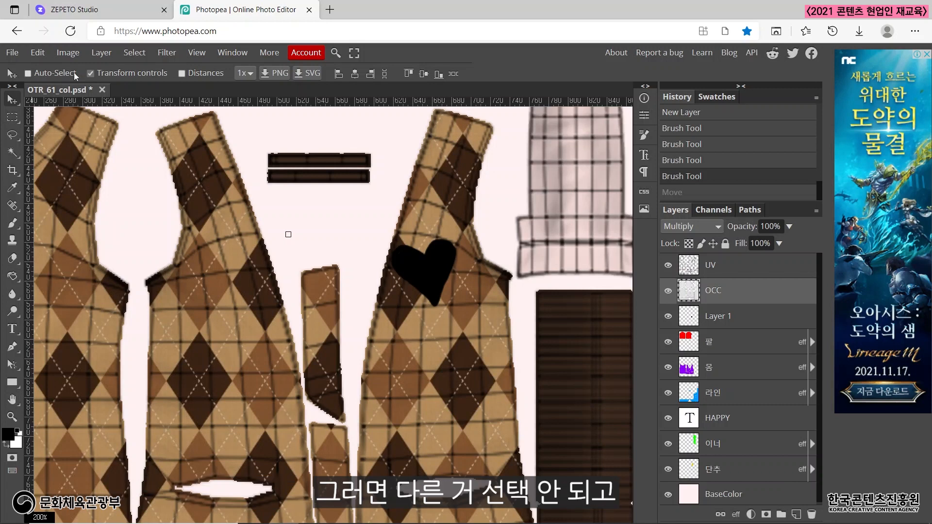
click(742, 324)
drag(438, 281, 438, 301)
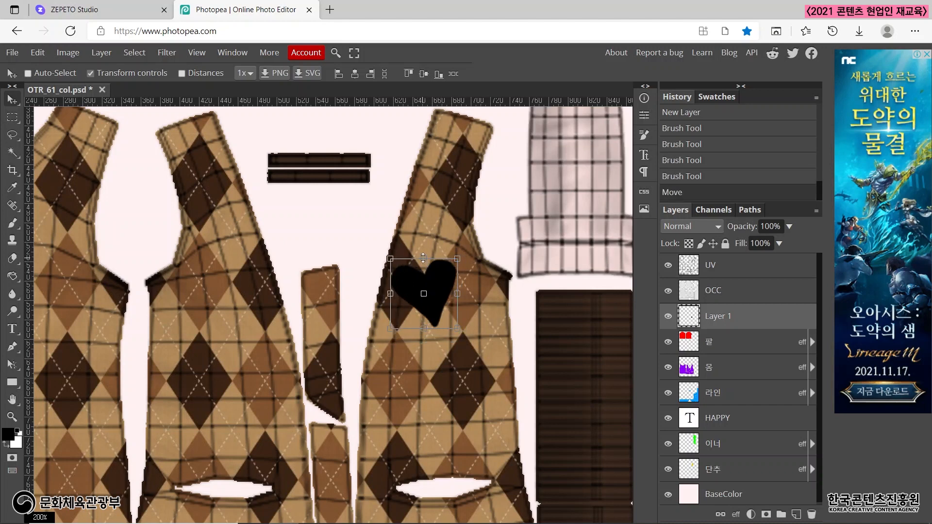
Rotate the heart about 9°, scale it to about 66% width and 63% height, and position it on the chest of the front panel.
drag(389, 259, 401, 254)
drag(442, 284, 440, 295)
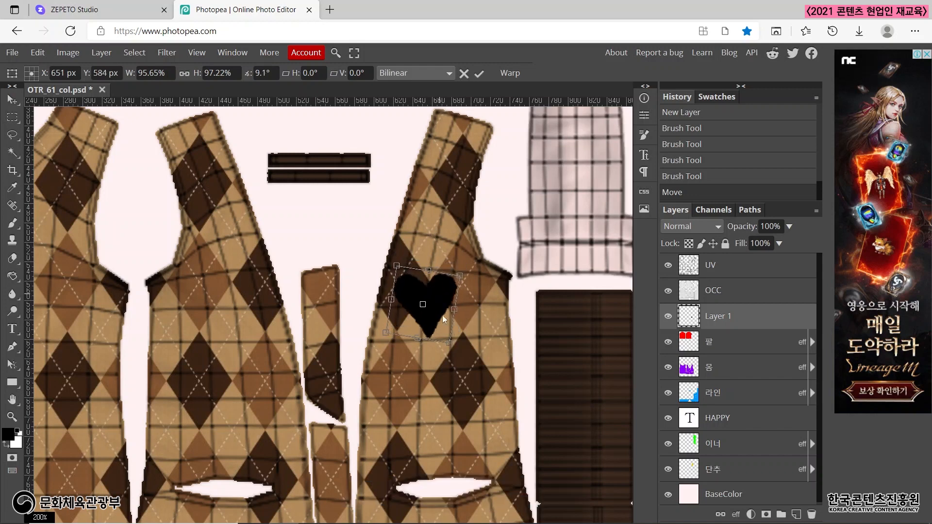
drag(450, 344, 433, 315)
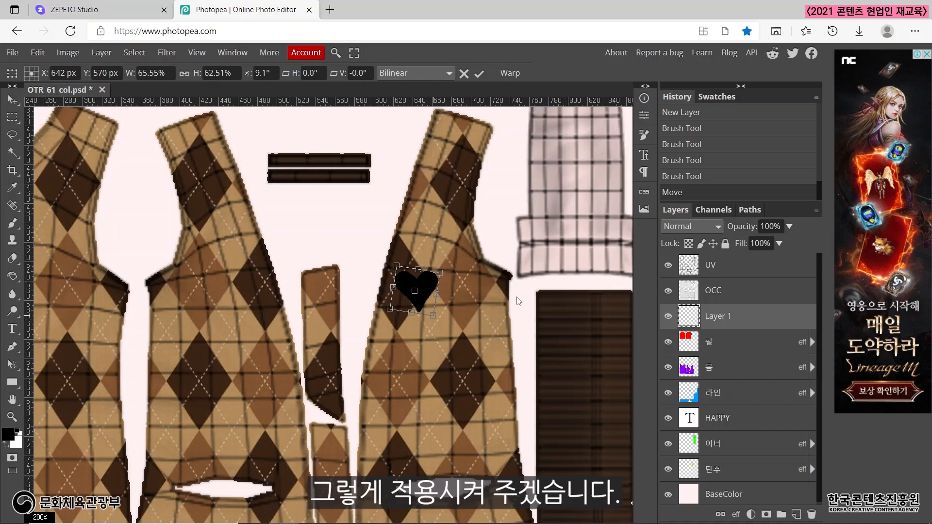
click(480, 73)
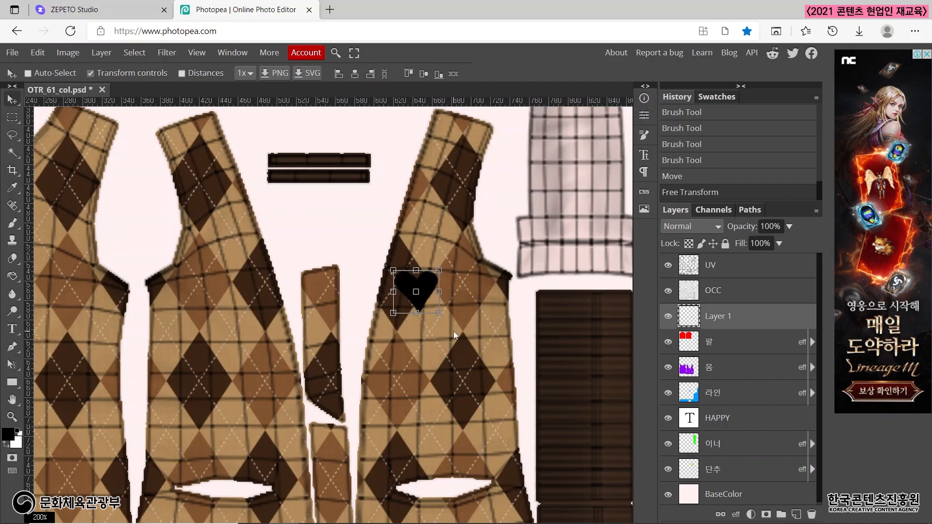
Export the design with the UV grid as a PNG and overwrite OTR_61_col.png on the desktop.
key(ctrl+minus)
key(ctrl+minus)
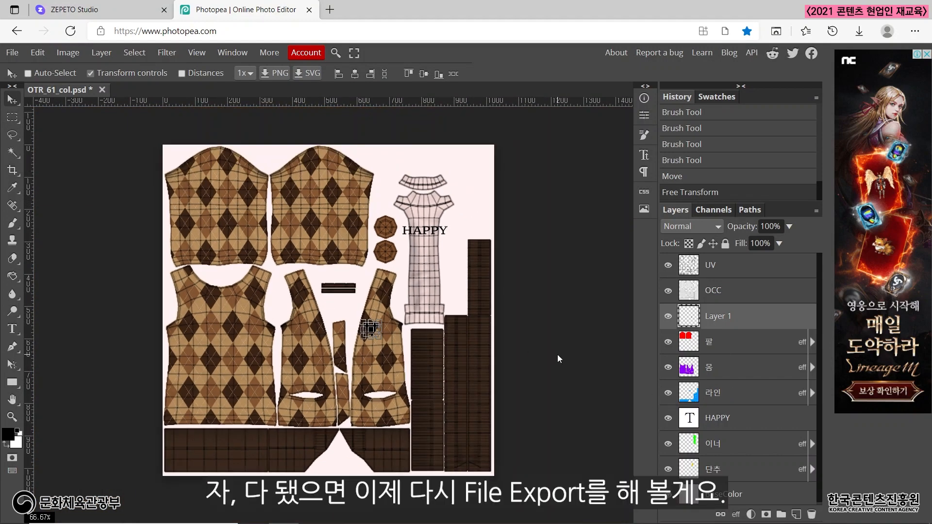
click(17, 54)
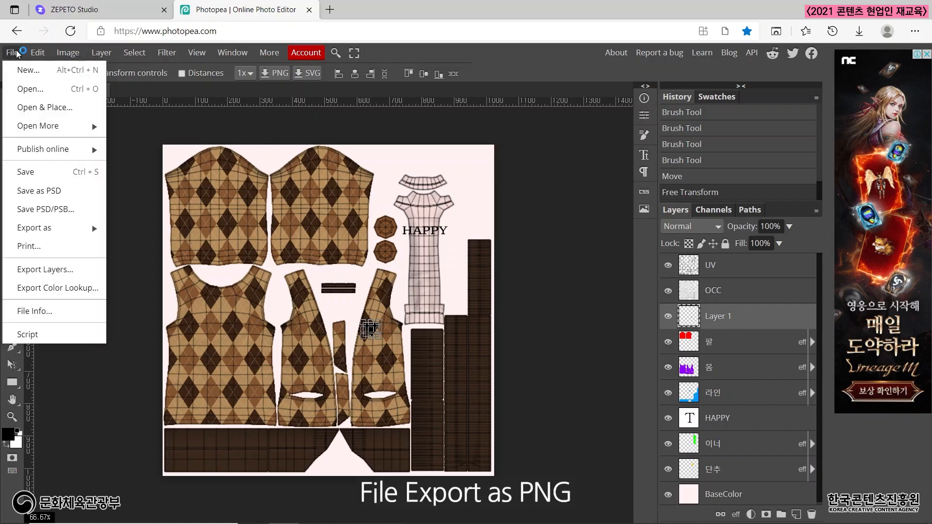
mouse_move(73, 228)
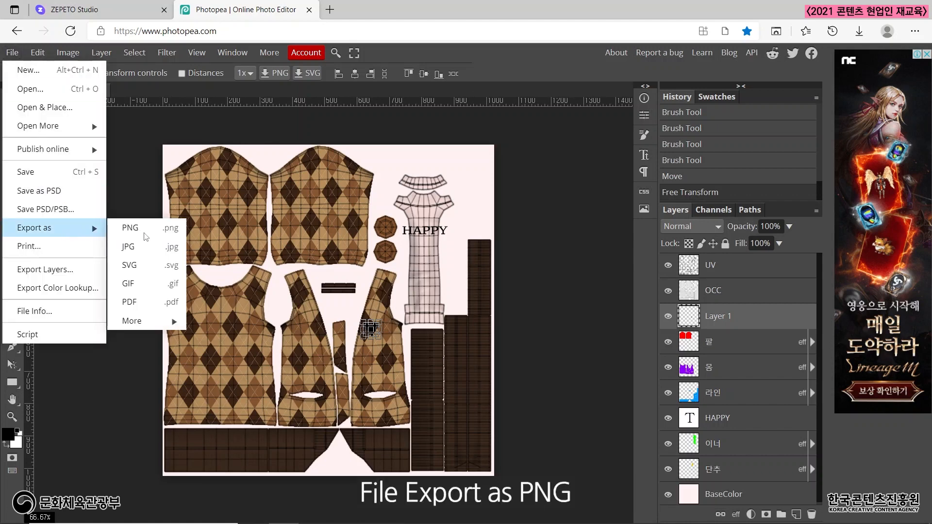
click(130, 229)
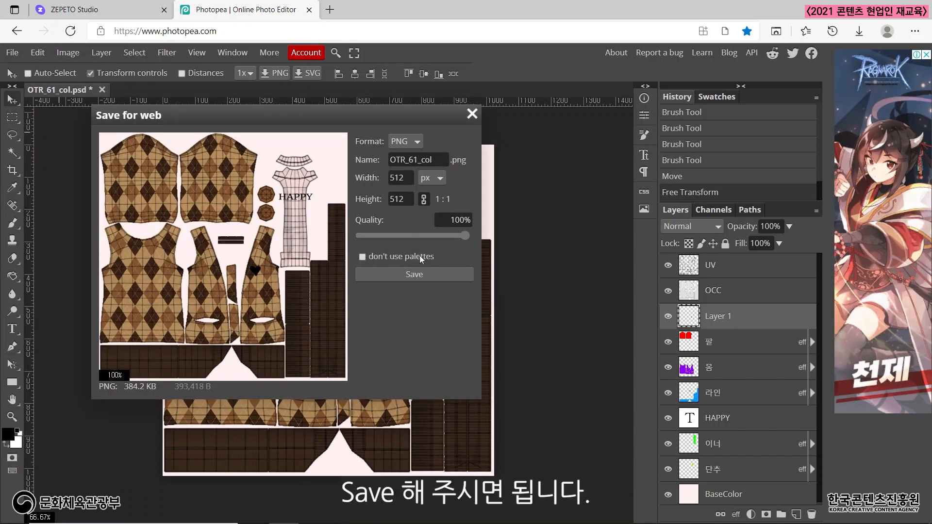
click(425, 275)
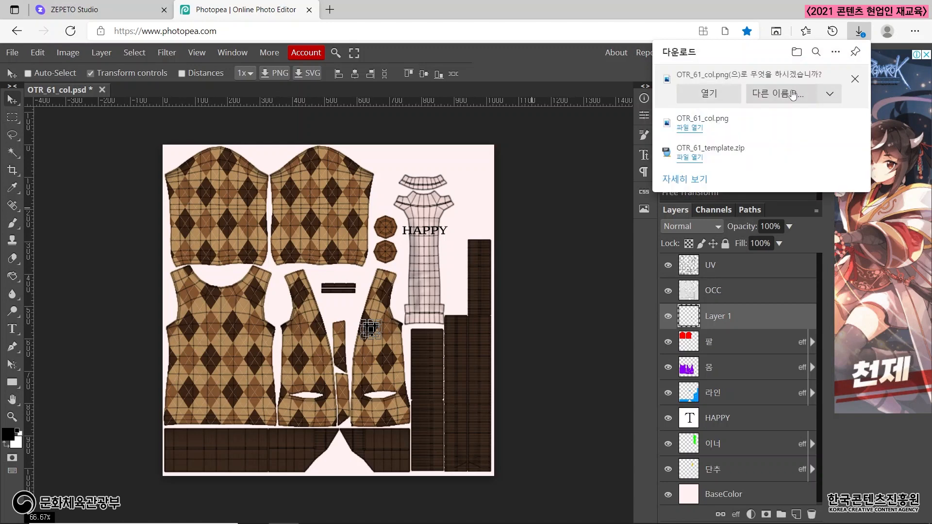
click(793, 94)
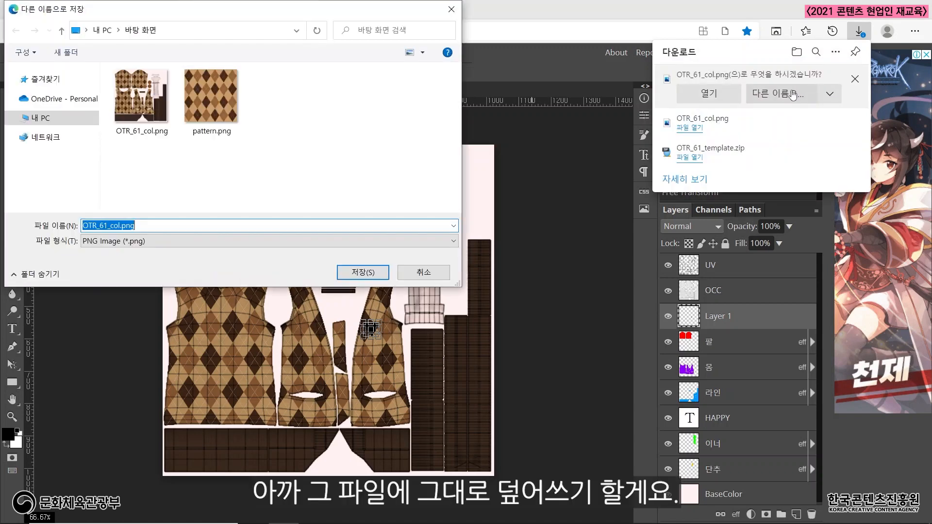
click(136, 116)
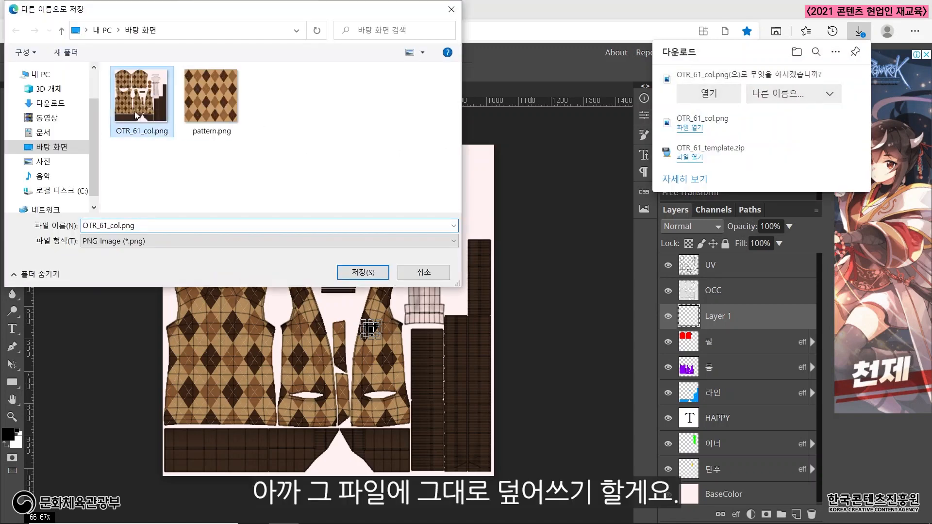
click(376, 271)
click(499, 277)
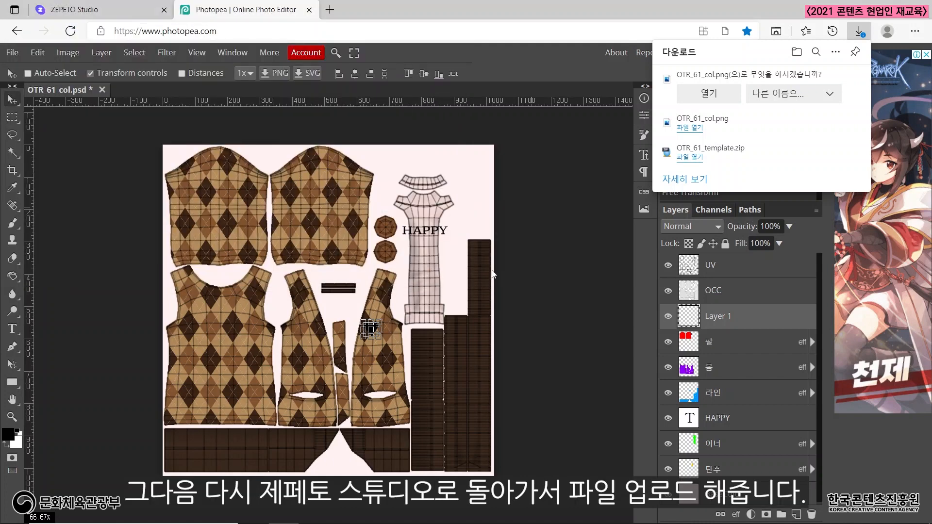
Switch to ZEPETO Studio and upload the gridded OTR_61_col.png as the cardigan texture.
click(94, 9)
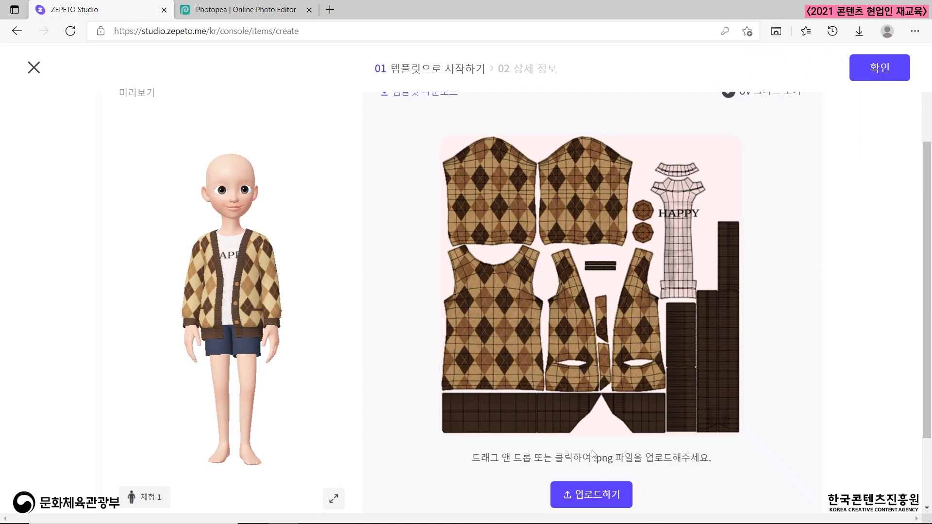
click(591, 493)
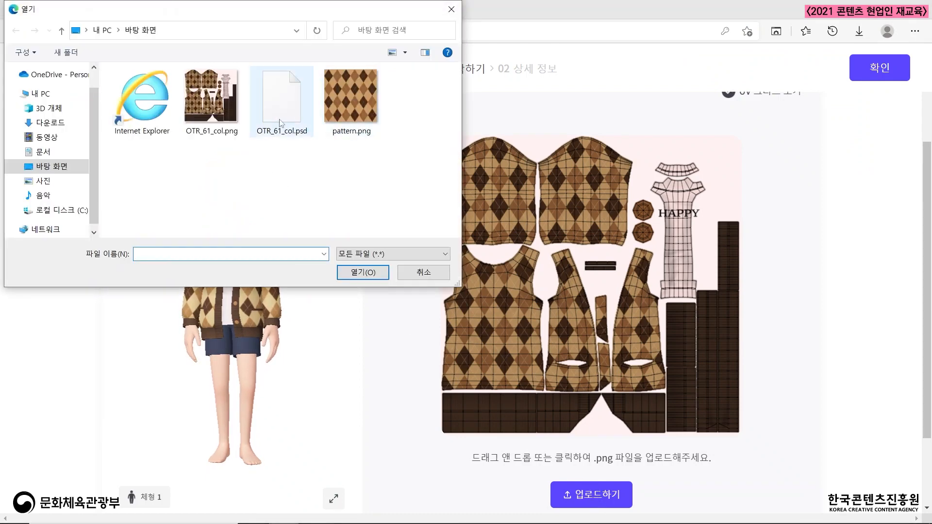
click(197, 110)
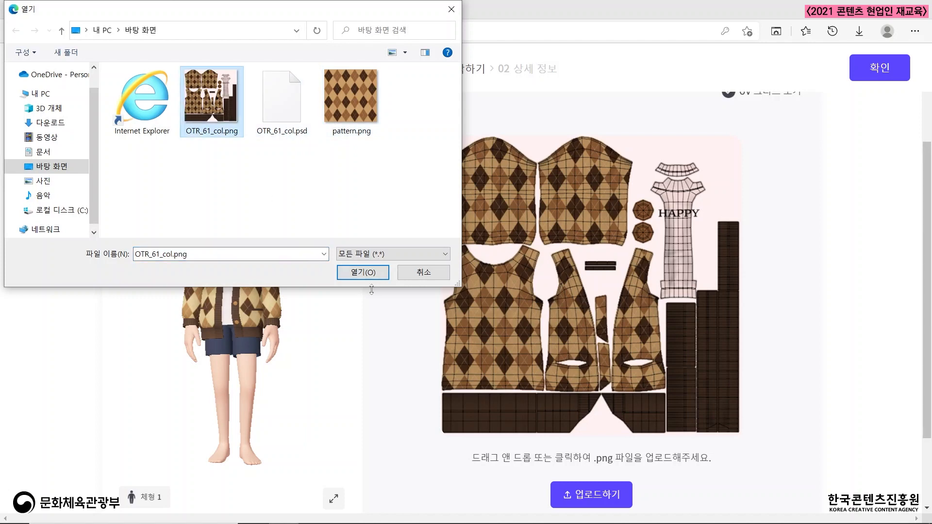
click(370, 274)
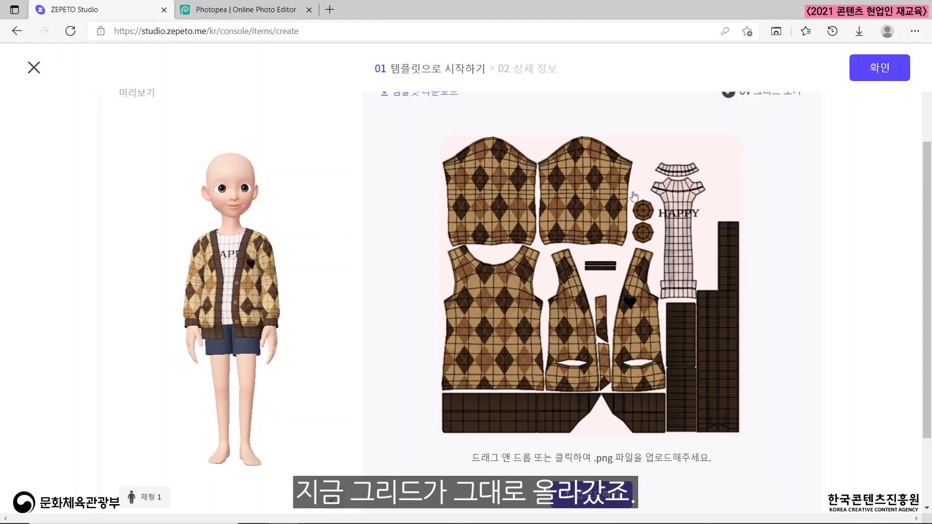
Return to Photopea and hide the UV layer to remove the grid from the design.
click(248, 8)
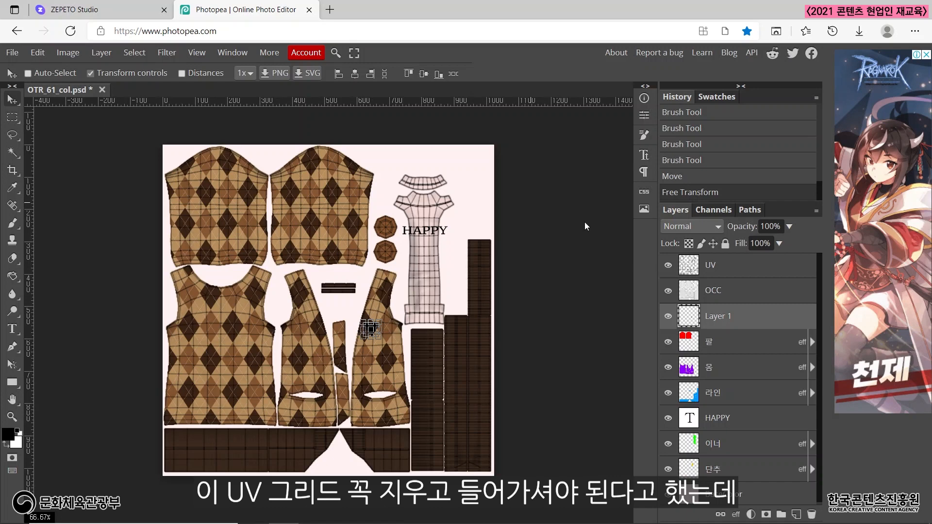
click(712, 267)
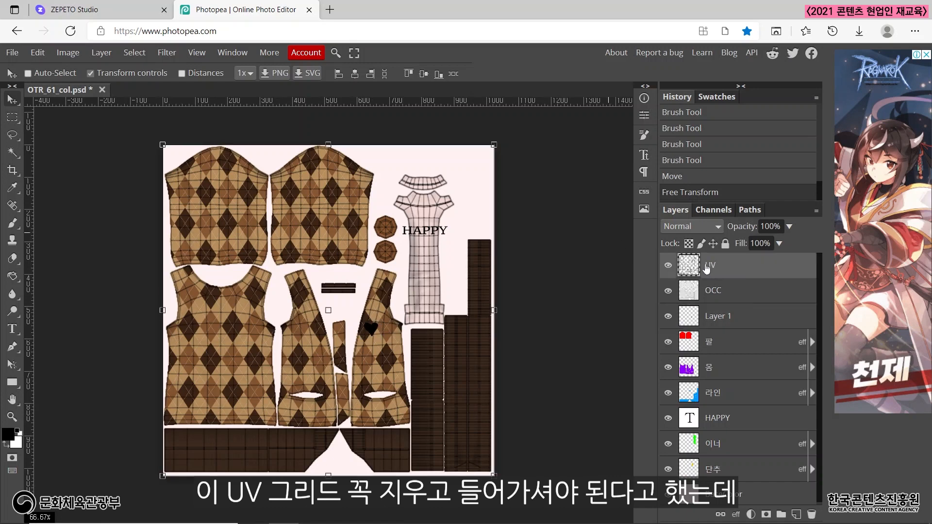
click(669, 265)
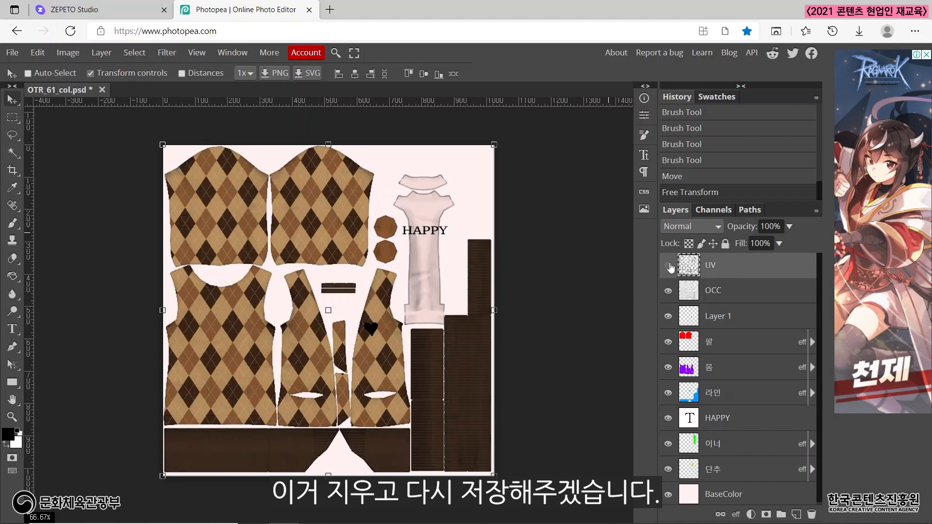
Export the grid-free design as a PNG, replacing OTR_61_col.png on the desktop.
click(12, 52)
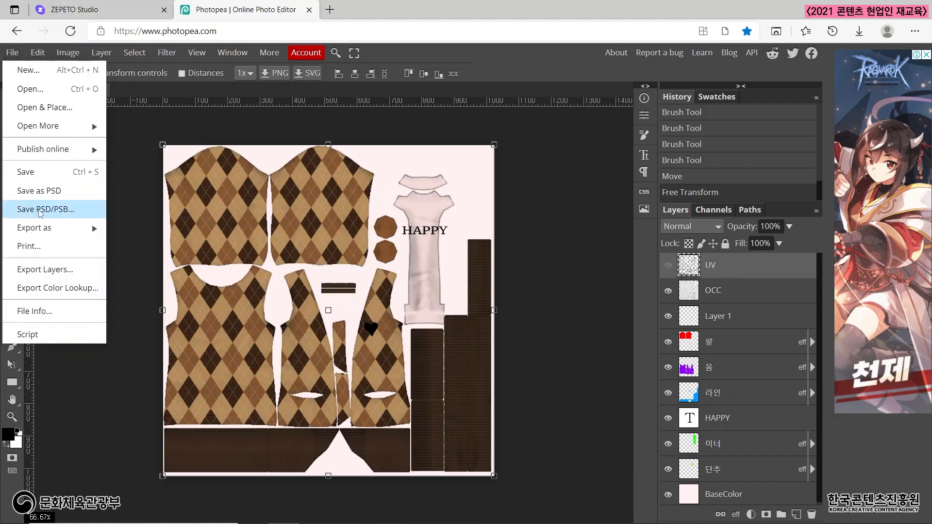
mouse_move(49, 227)
click(157, 236)
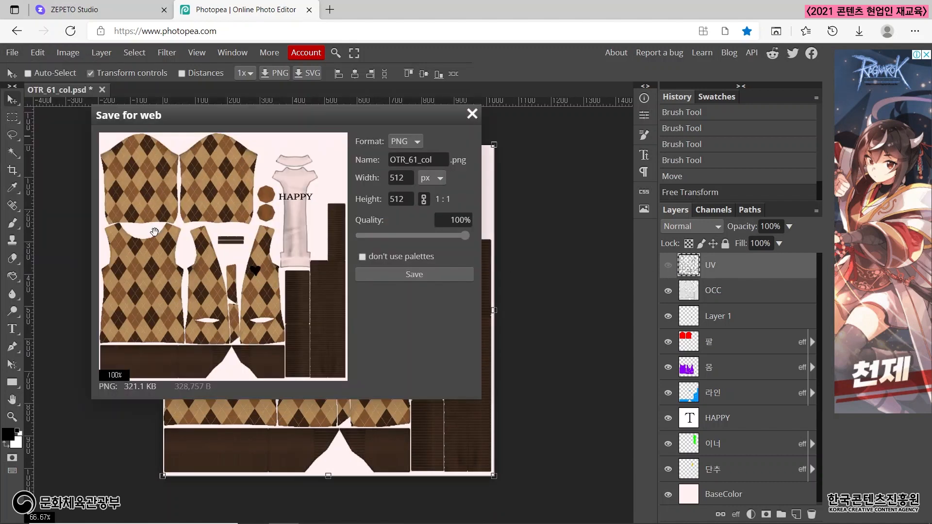
click(410, 274)
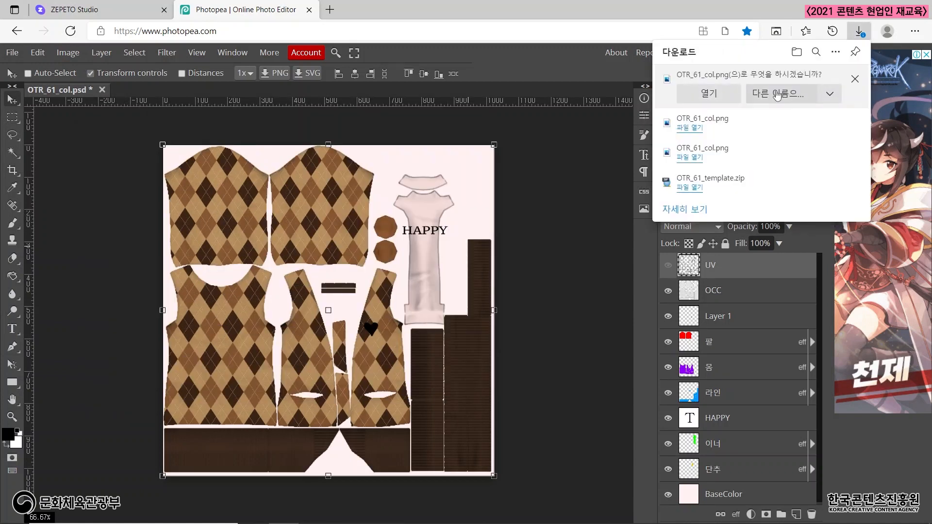
click(777, 95)
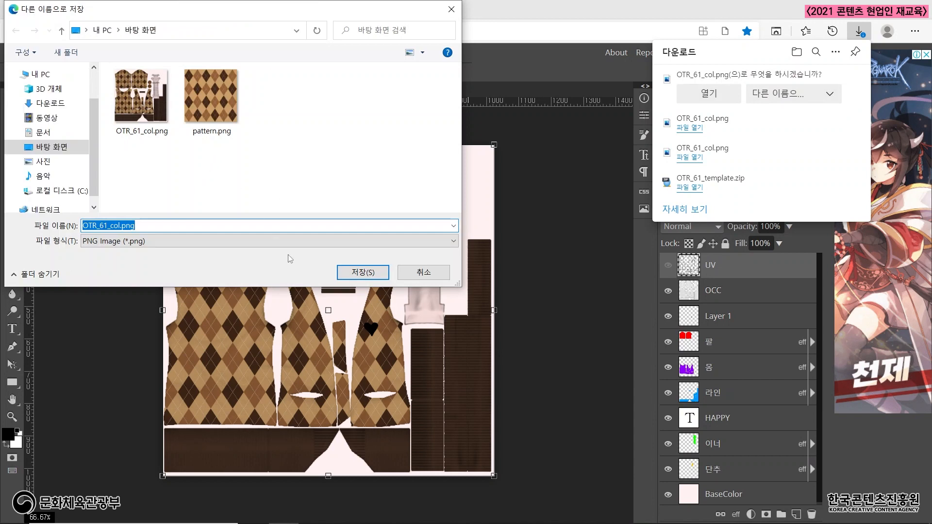
click(349, 272)
click(505, 273)
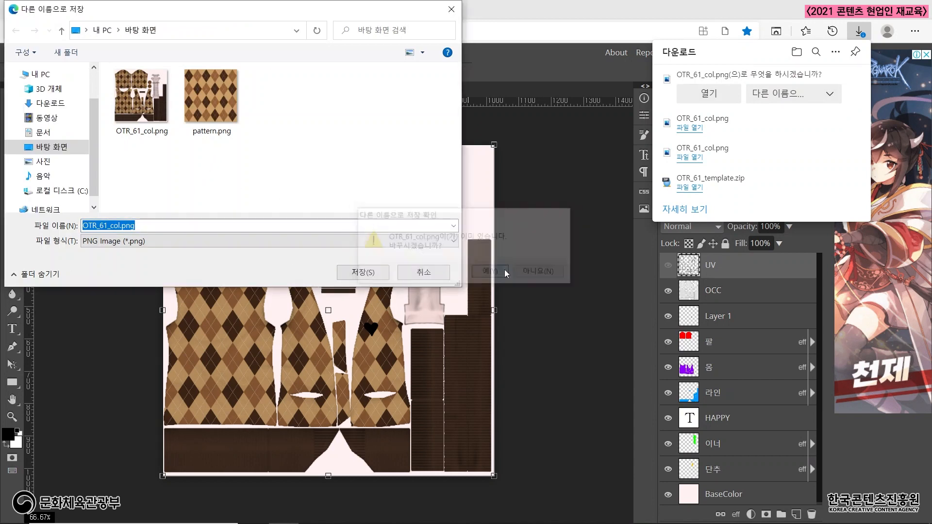
Switch to ZEPETO Studio and upload the grid-free OTR_61_col.png from the desktop as the cardigan texture.
click(106, 10)
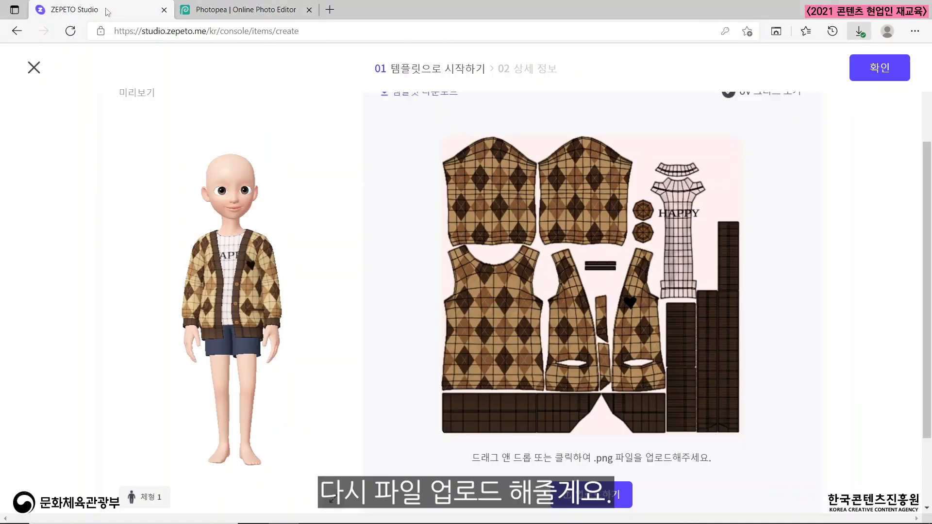
click(594, 493)
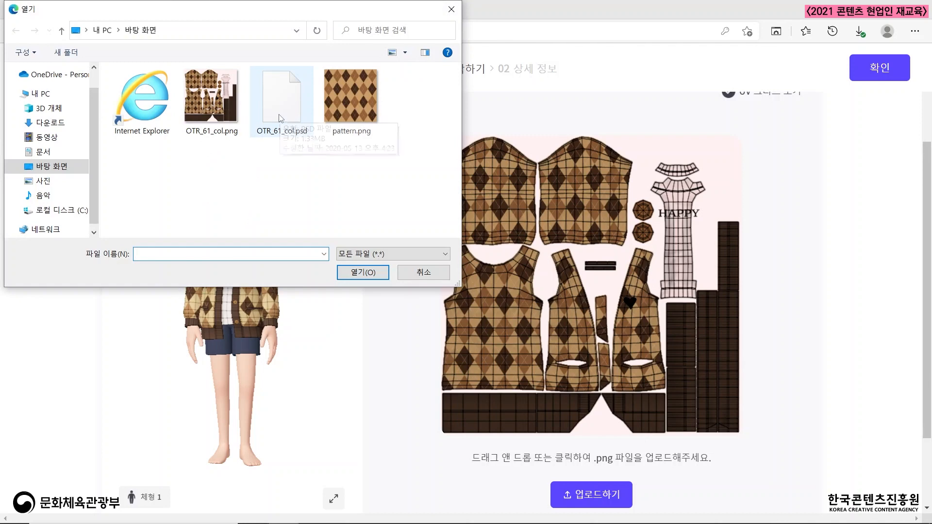
click(205, 110)
click(363, 273)
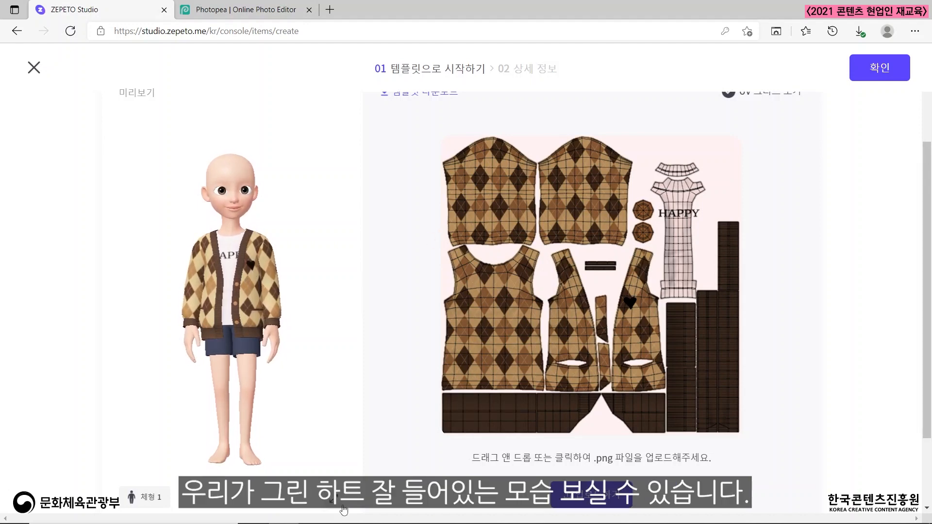
Examine the cardigan and its chest heart close up on the avatar preview, then restore the full-body view.
scroll(275, 214, up, 3)
drag(275, 296, 275, 272)
scroll(425, 318, down, 2)
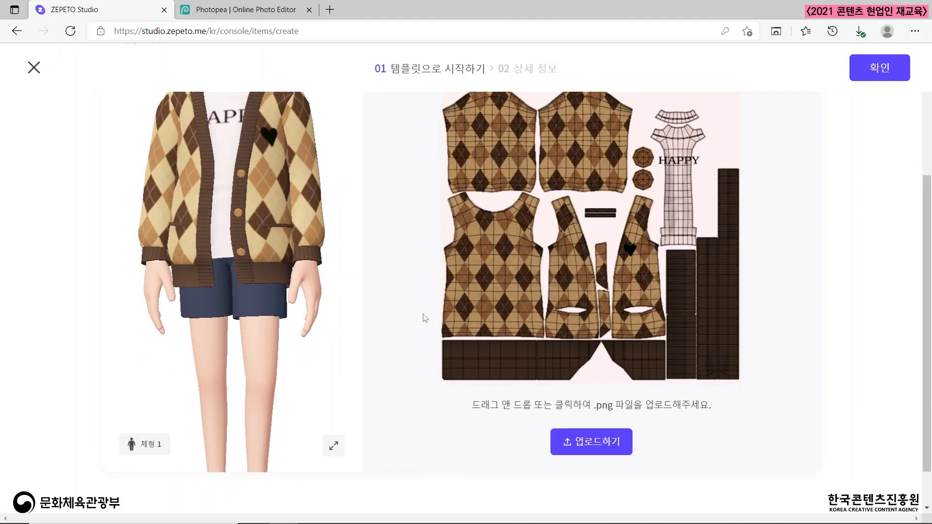
scroll(425, 318, up, 3)
key(alt)
scroll(401, 362, down, 1)
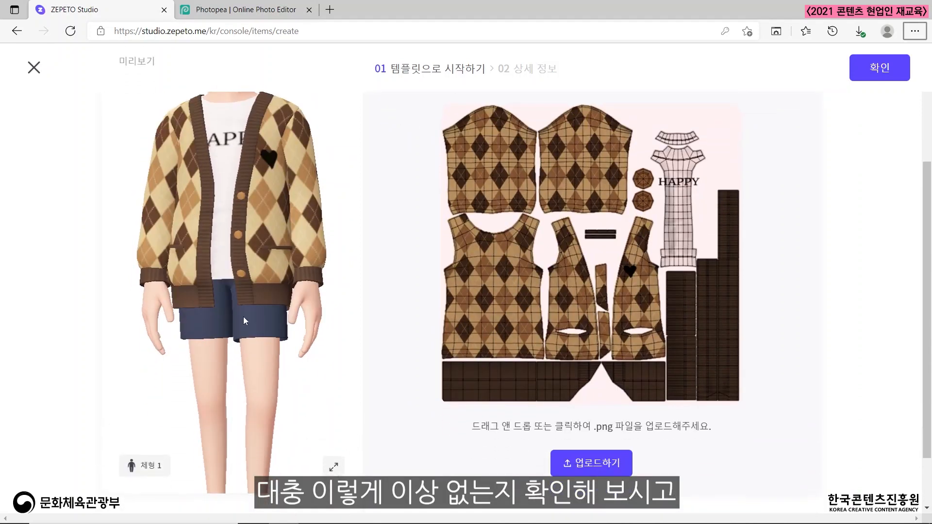
drag(244, 316, 142, 256)
click(333, 466)
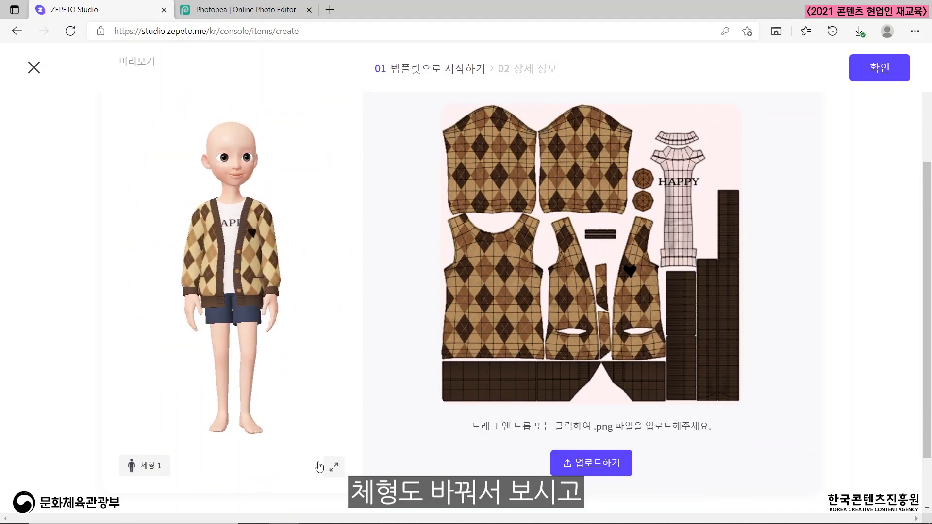
Cycle the preview avatar through its body types to check the cardigan's fit, ending on body type 1.
click(153, 471)
click(152, 470)
click(153, 471)
click(153, 471)
click(153, 470)
click(152, 471)
click(153, 470)
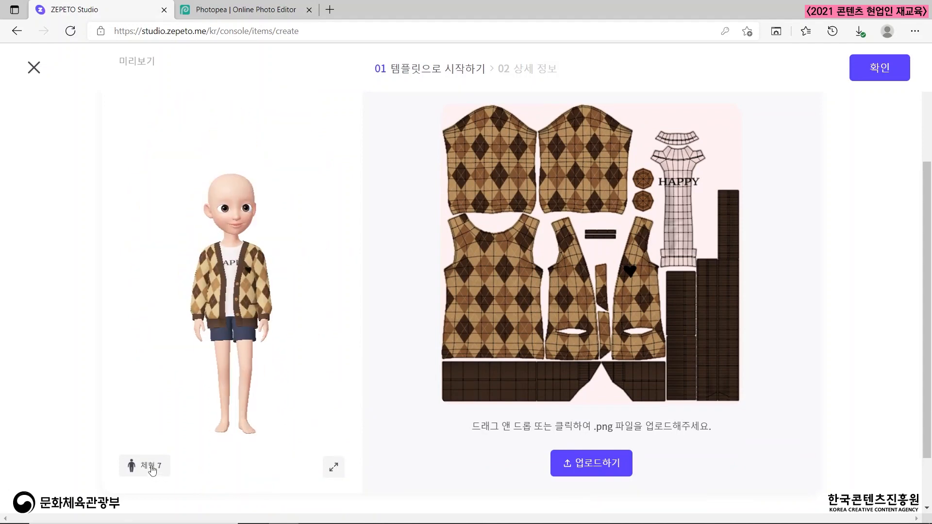
click(153, 471)
click(152, 470)
click(153, 470)
click(152, 471)
click(153, 470)
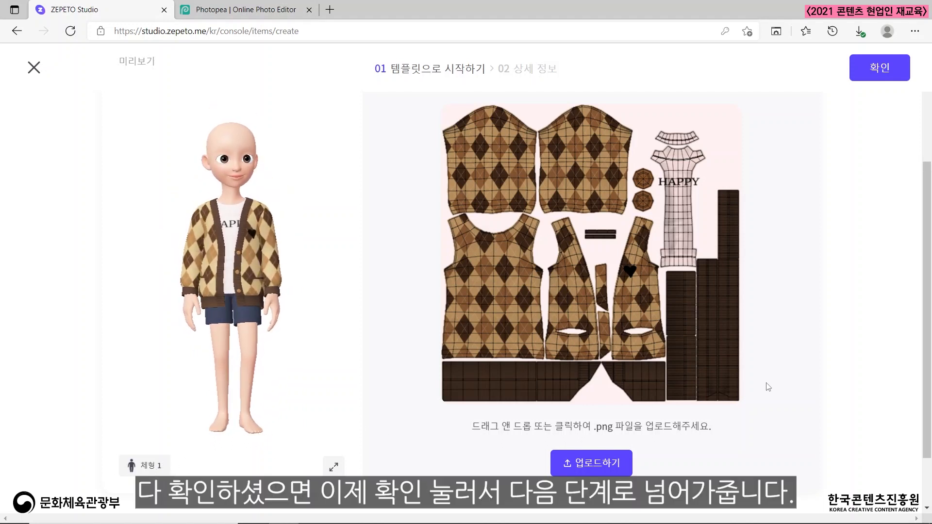
Confirm the template and review the thumbnail, preview and input fields of the item's detailed information form.
click(878, 68)
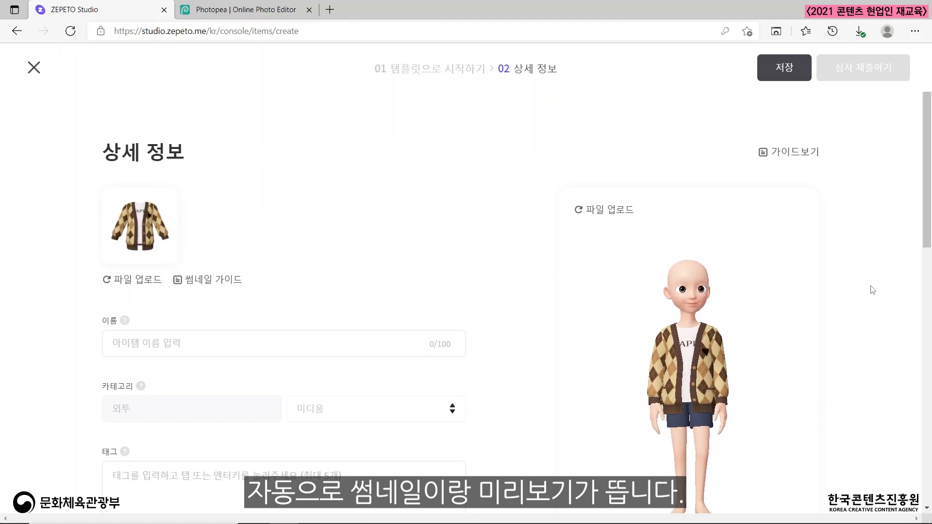
mouse_move(122, 217)
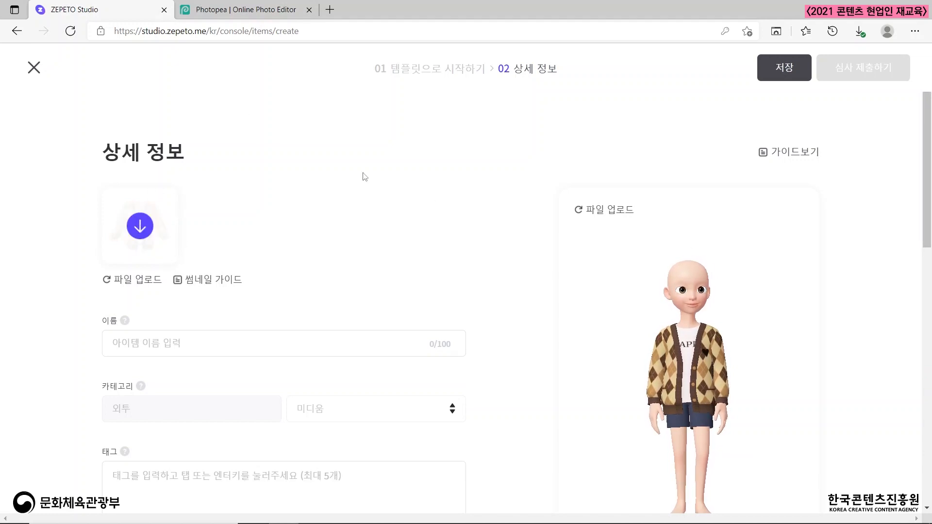
scroll(878, 295, down, 2)
scroll(878, 295, down, 3)
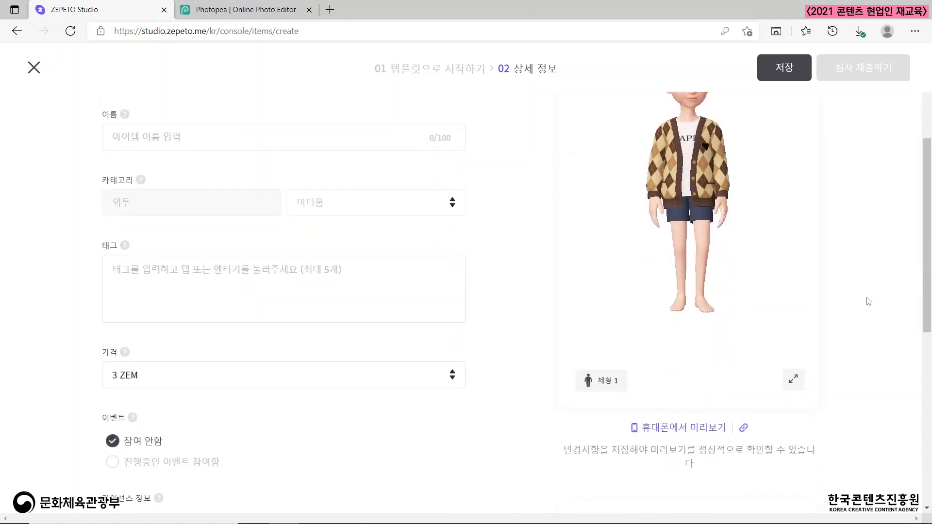
scroll(868, 301, up, 3)
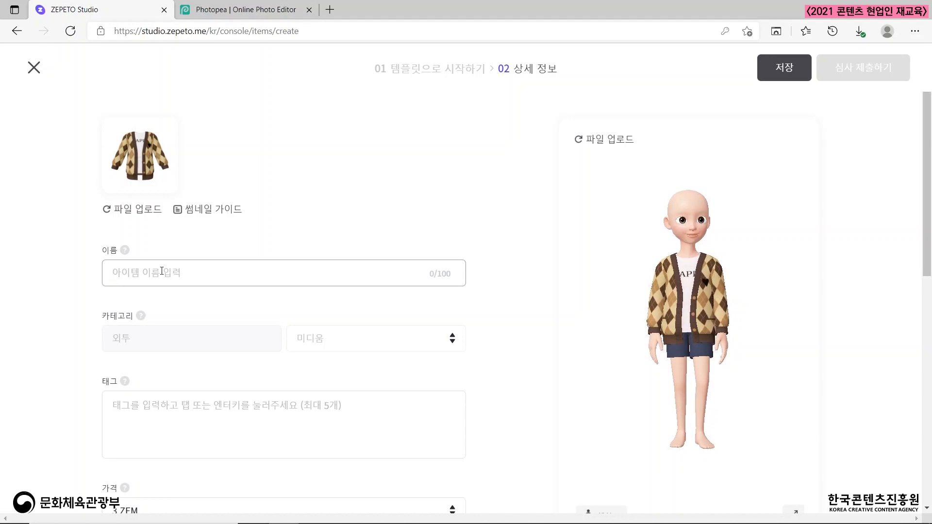
Name the item 아가일 가디건.
click(161, 271)
text(dkrkdl)
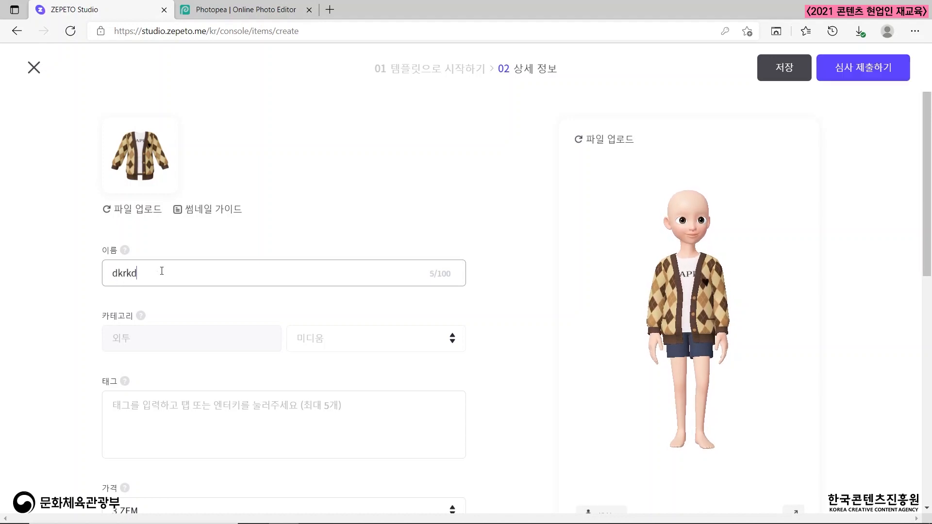
key(BackSpace)
key(BackSpace)
key(BackSpace)
key(BackSpace)
key(BackSpace)
key(BackSpace)
text(아개일 가디건)
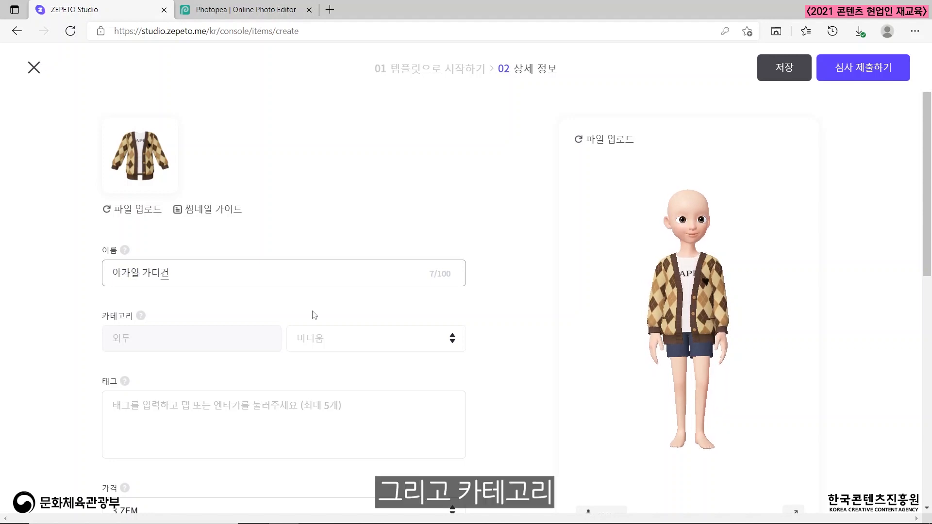
Add the tag 가디건 to the item.
scroll(313, 312, down, 1)
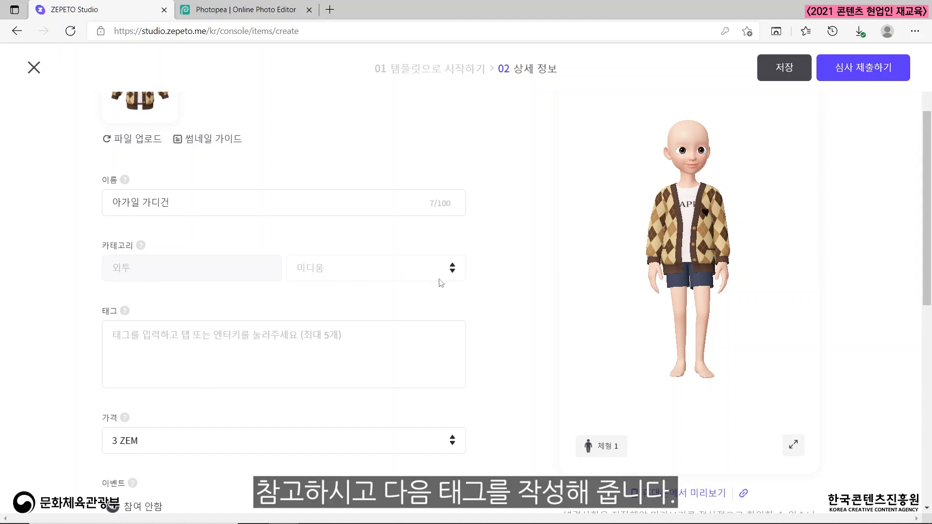
scroll(130, 319, down, 3)
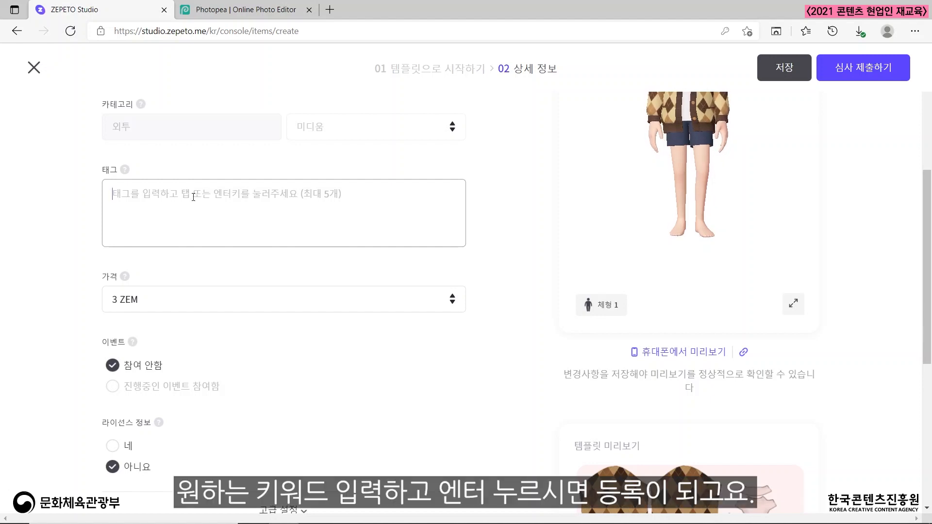
text(ㄱ)
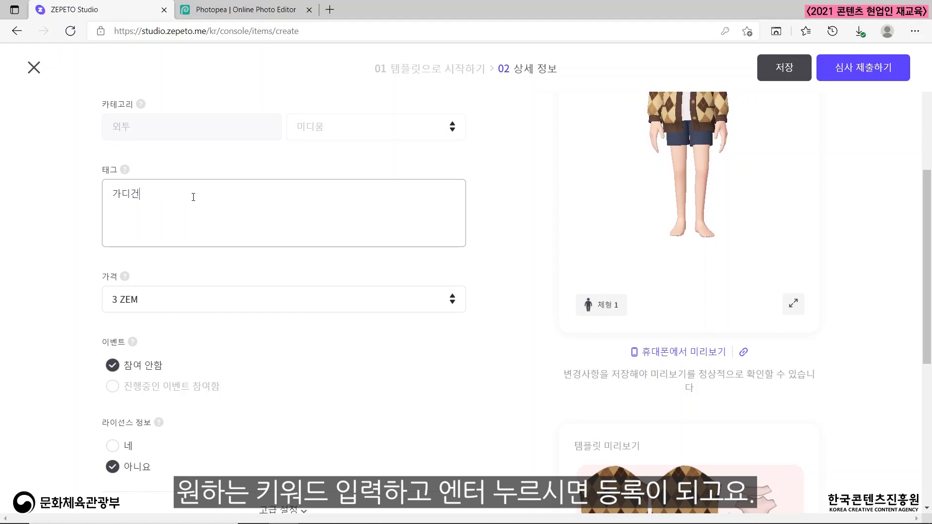
text(디건)
key(Return)
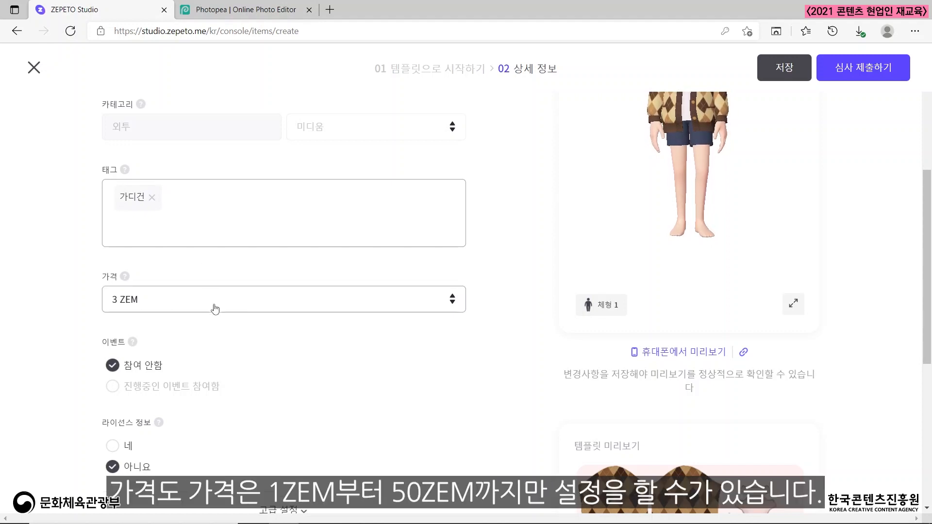
Look through the available item prices up to 50 ZEM and choose 3 ZEM.
scroll(214, 308, down, 2)
click(205, 229)
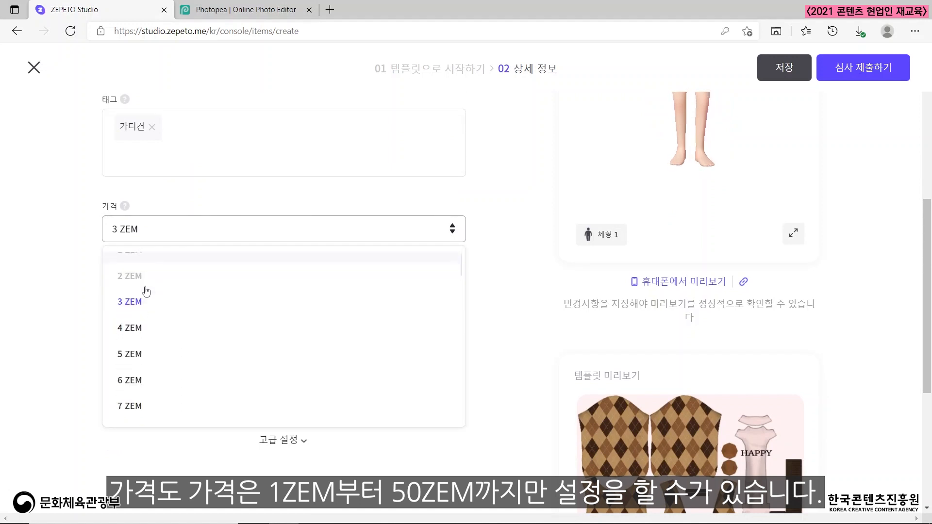
scroll(146, 344, down, 10)
scroll(147, 350, down, 9)
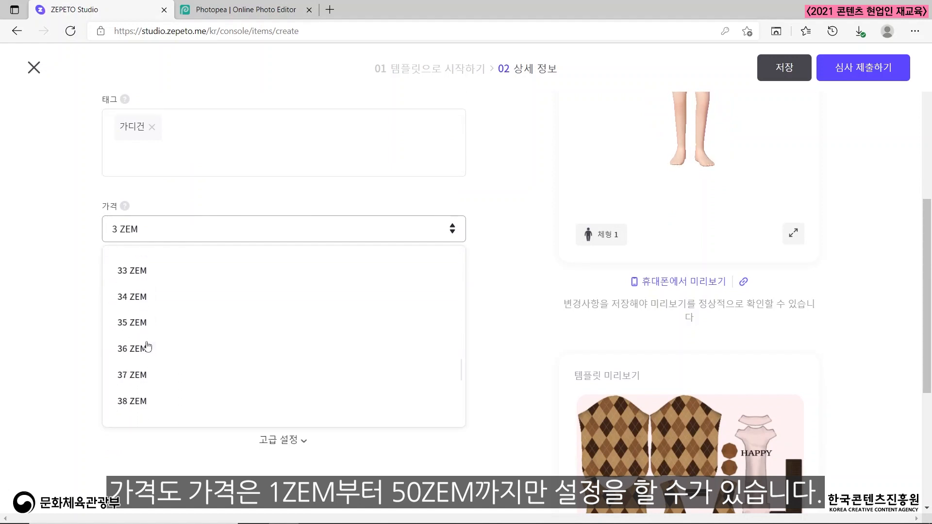
scroll(146, 364, up, 7)
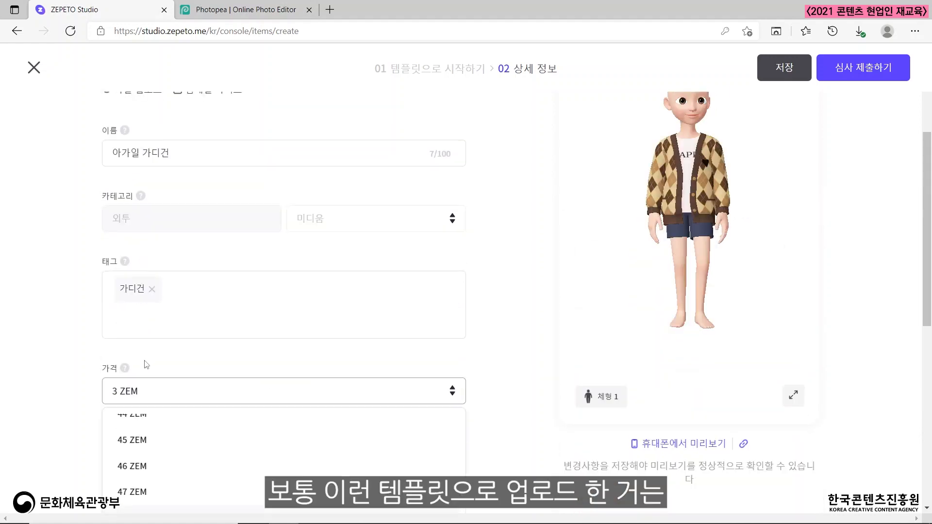
scroll(271, 306, down, 4)
scroll(294, 289, down, 2)
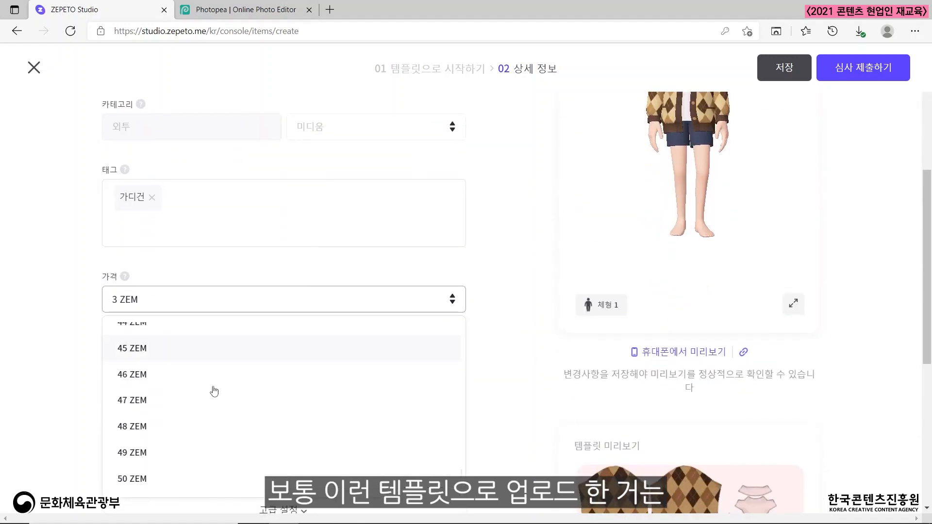
scroll(212, 390, up, 8)
scroll(212, 392, up, 12)
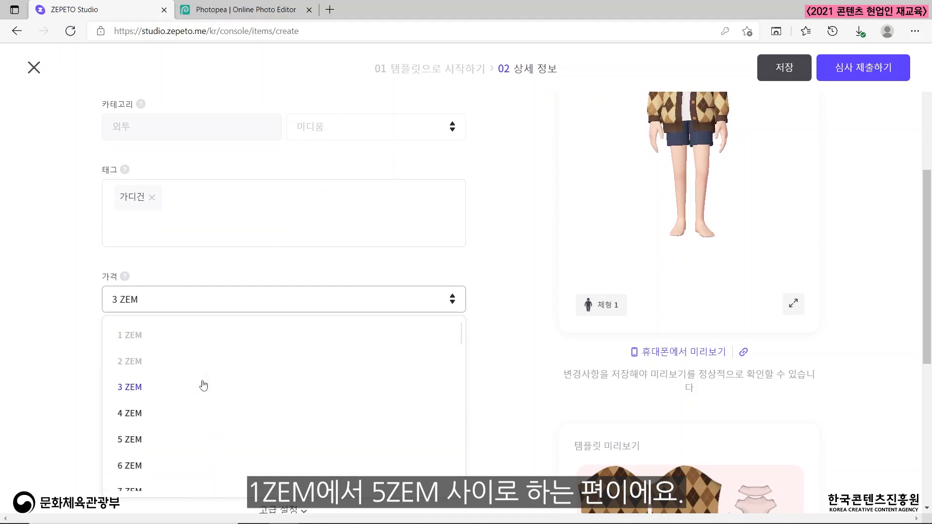
click(143, 387)
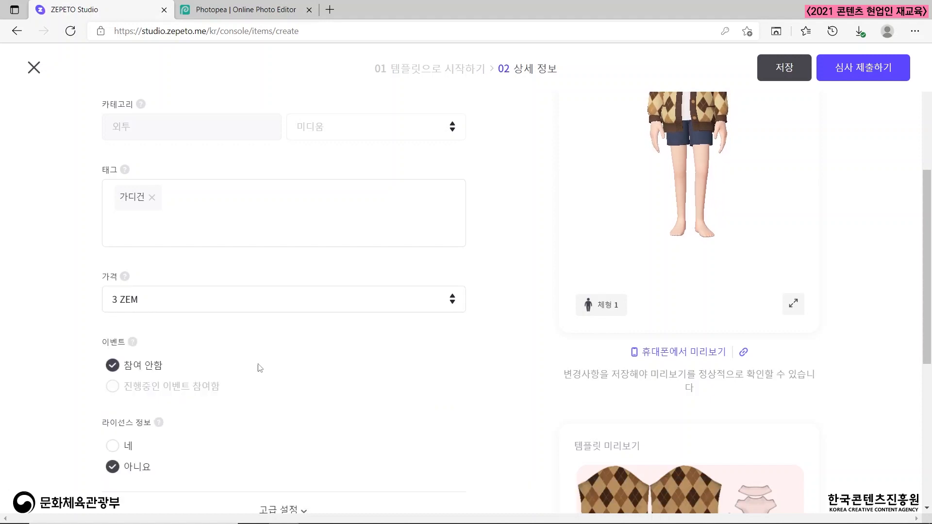
Expand the advanced settings and try the start/end date schedule, ending on immediate release upon approval (승인되면 바로 배포).
scroll(306, 351, down, 1)
scroll(305, 352, down, 1)
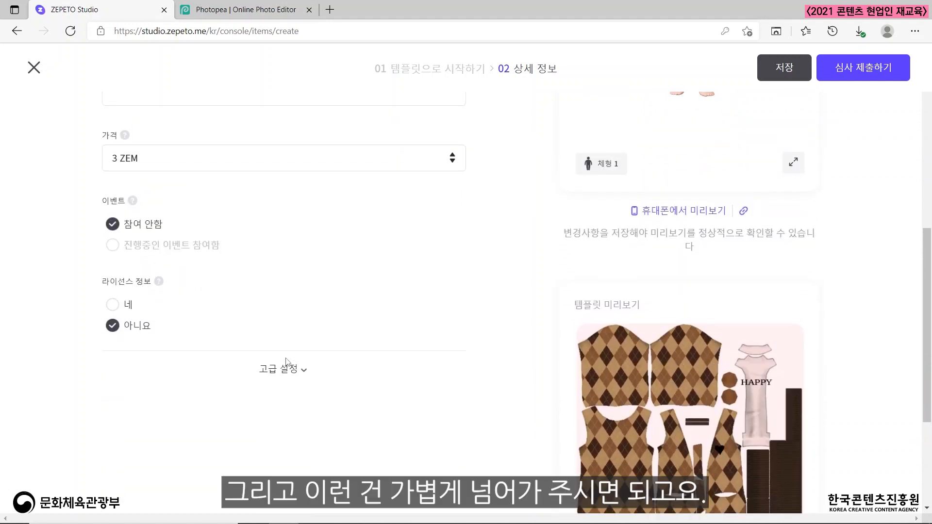
click(290, 372)
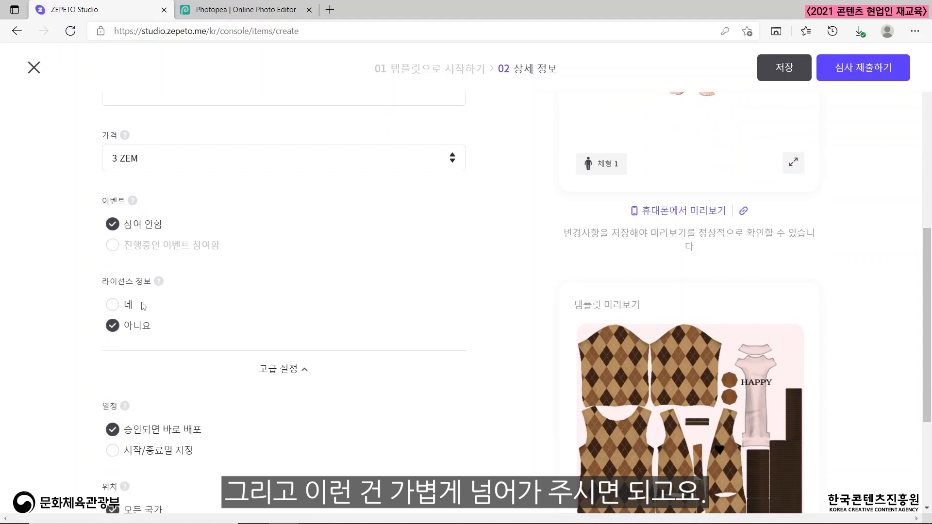
scroll(352, 306, down, 3)
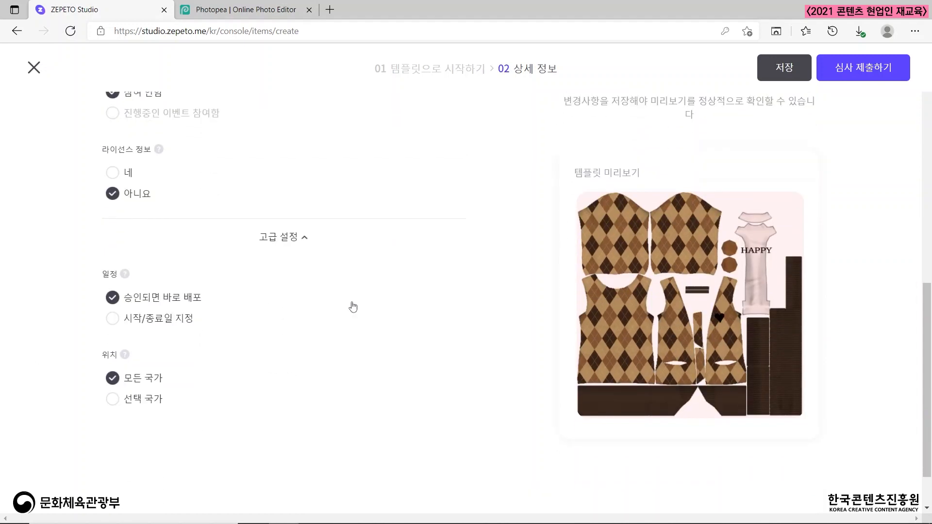
click(144, 315)
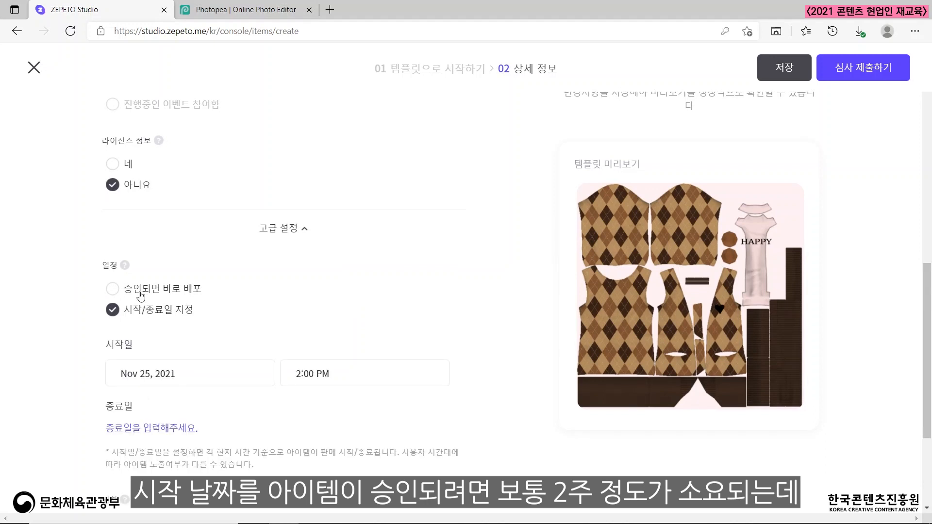
click(141, 296)
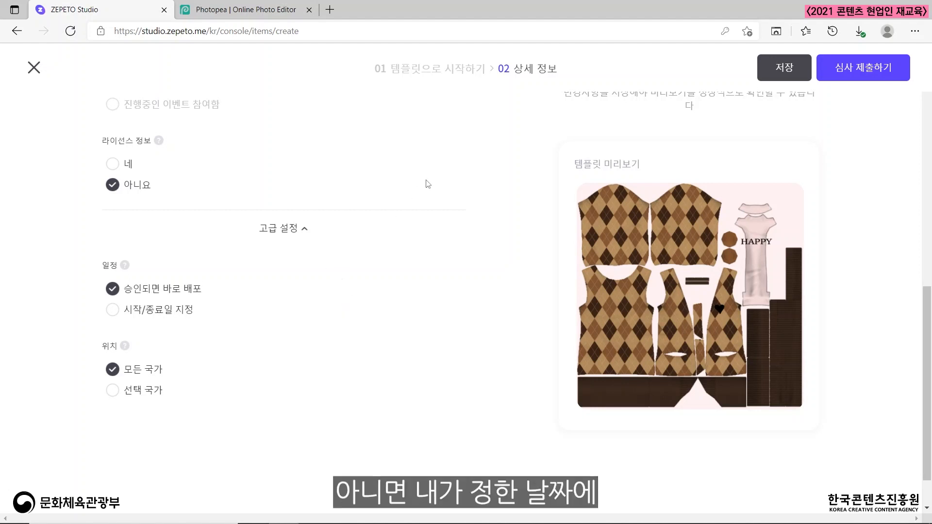
click(142, 312)
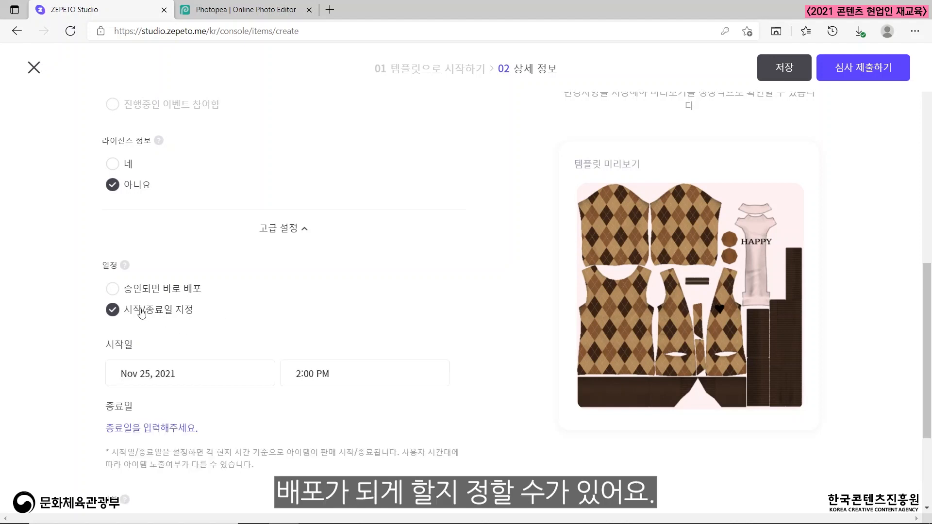
scroll(330, 305, down, 2)
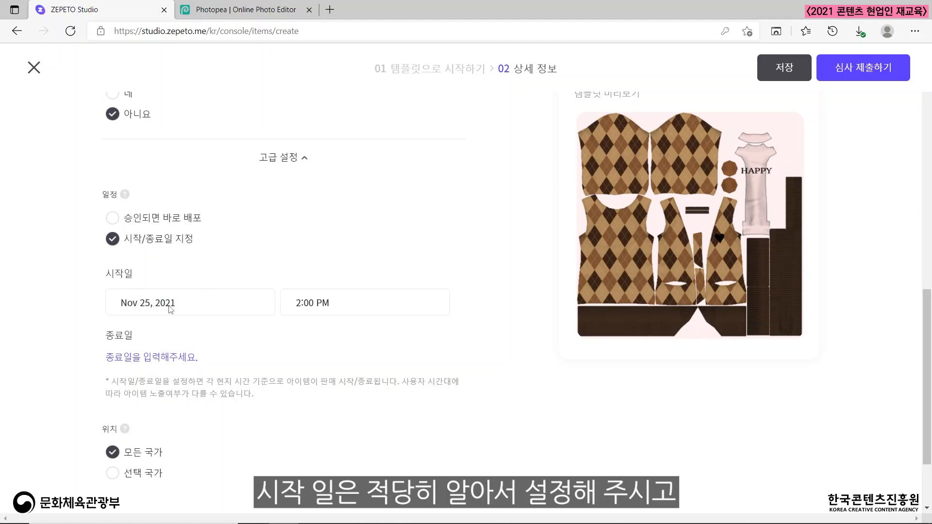
click(116, 220)
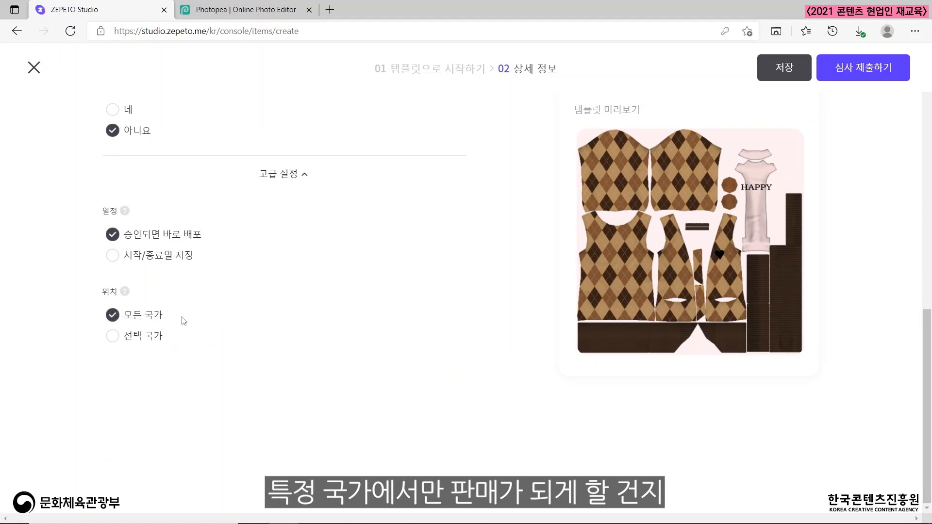
Check the selected-countries location option, return to all countries (모든 국가), and review the template preview.
click(112, 336)
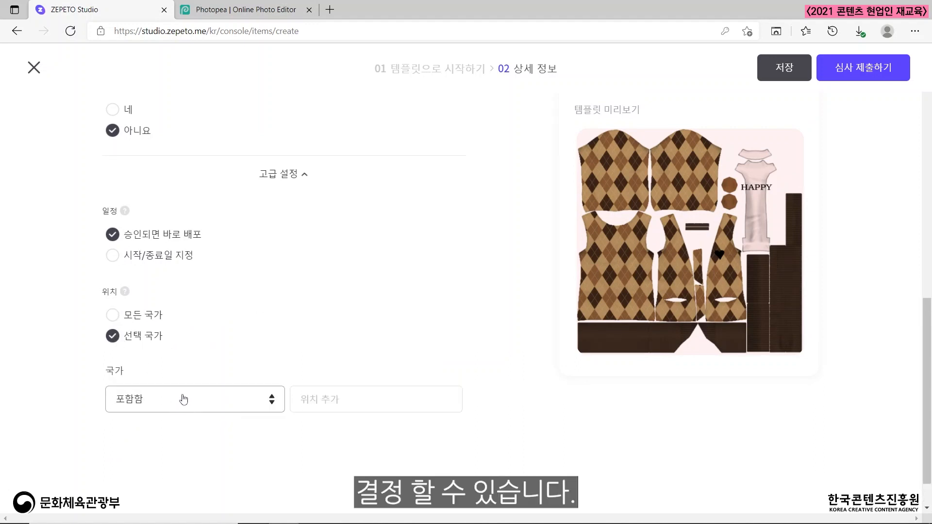
click(137, 320)
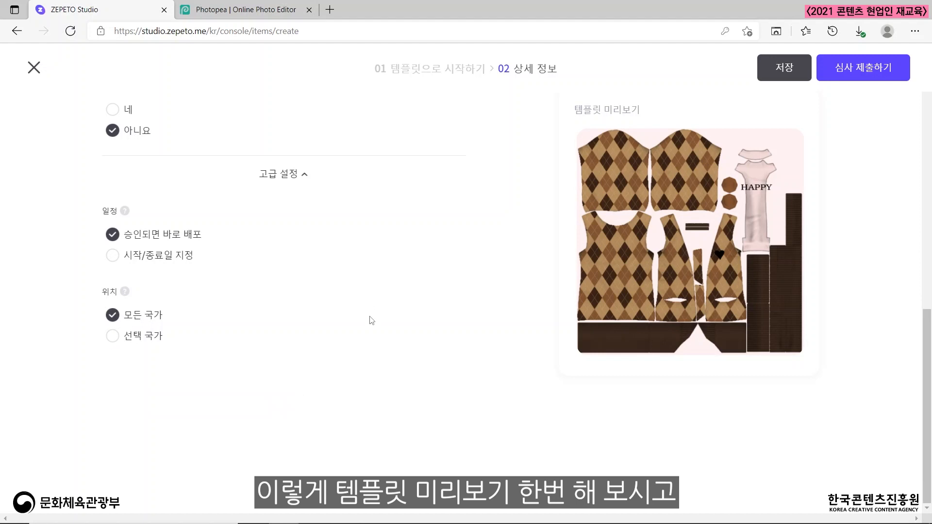
scroll(371, 320, up, 2)
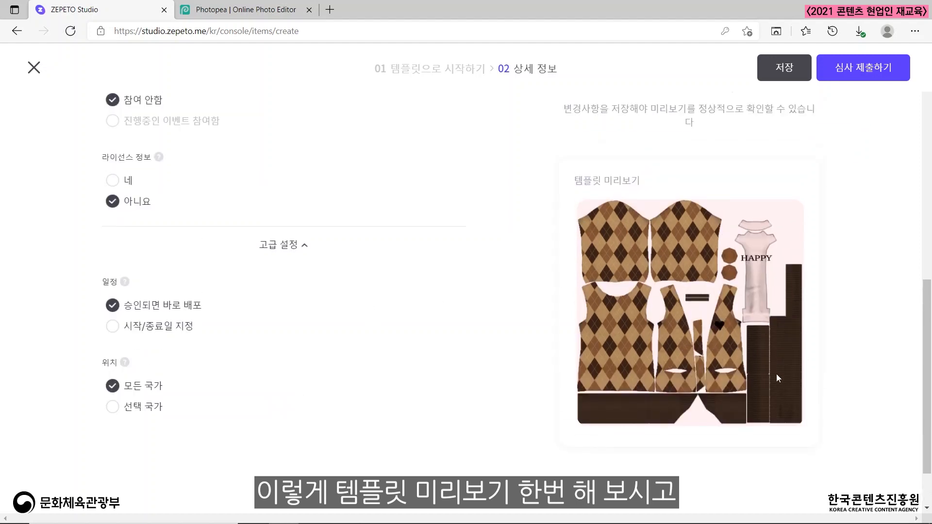
scroll(886, 149, up, 12)
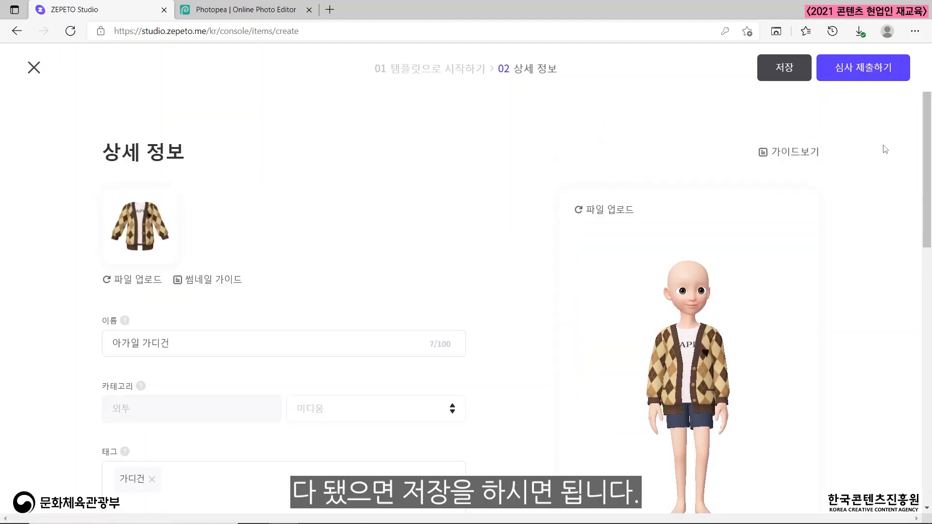
Save the cardigan item, leave the detail form and check the item's review status in 내 콘텐츠.
click(783, 71)
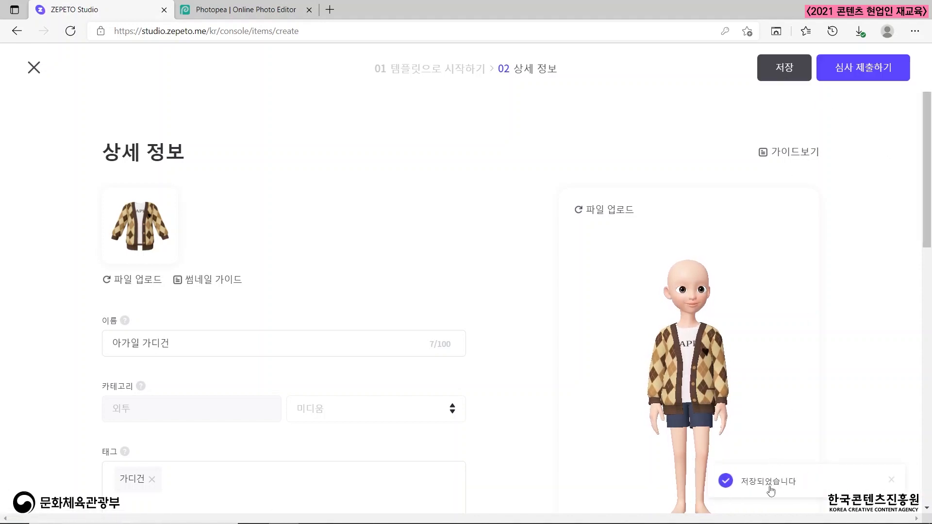
click(35, 68)
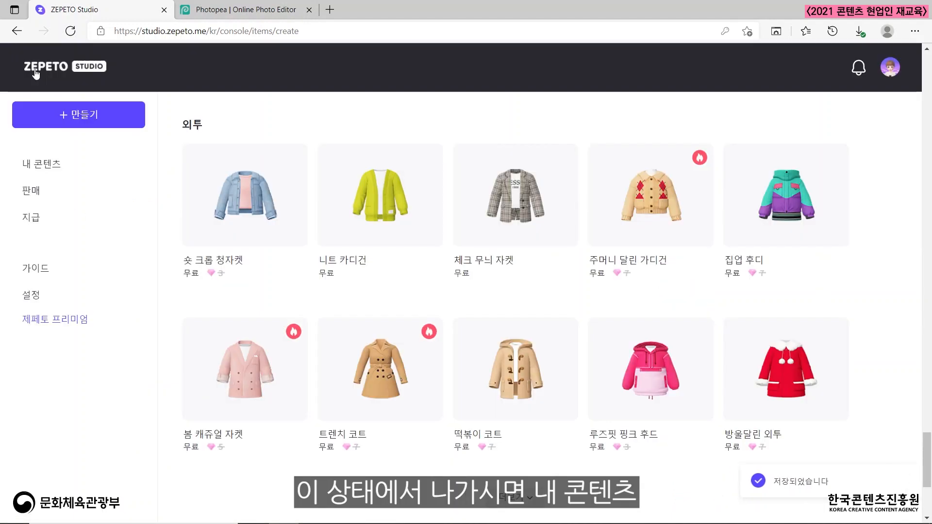
click(49, 169)
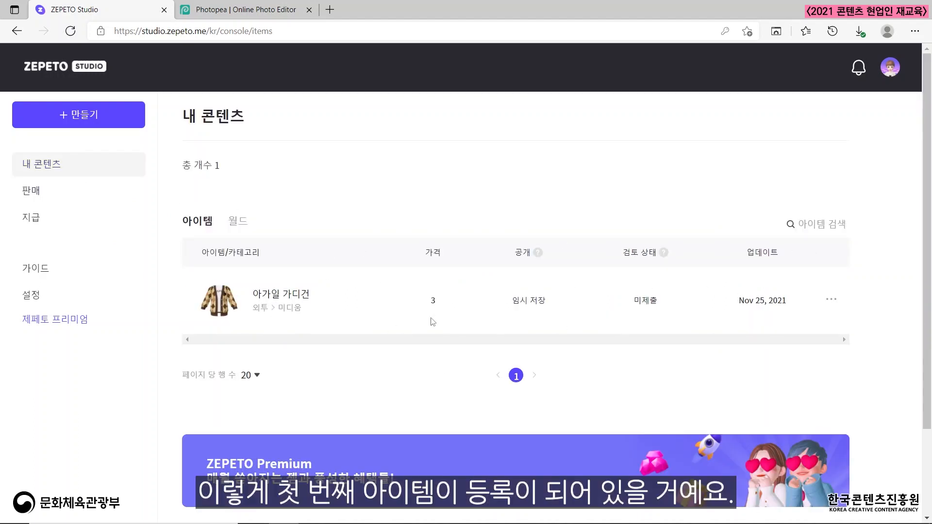
double_click(637, 302)
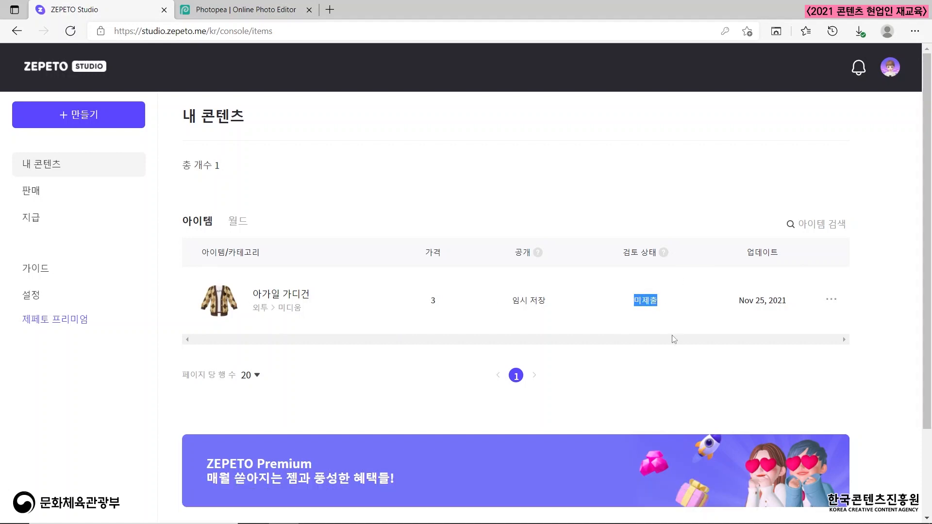
click(682, 325)
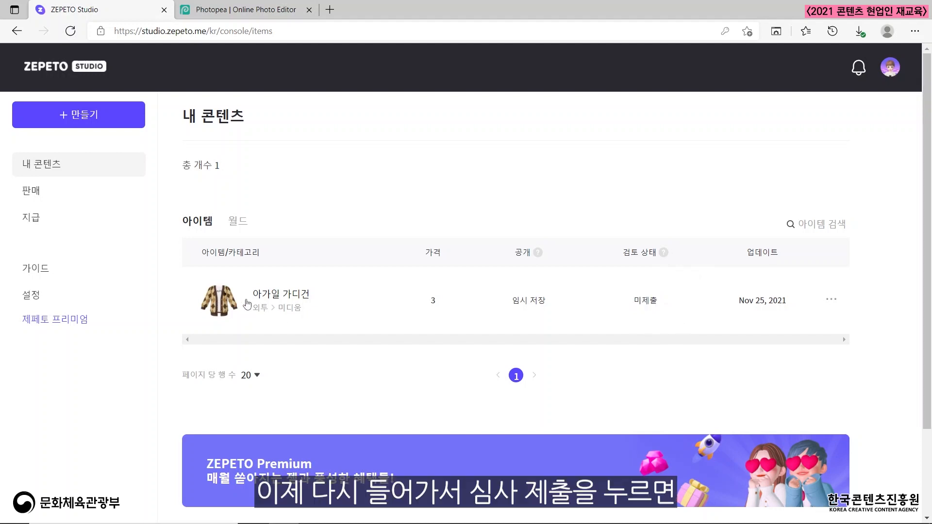
Reopen 아가일 가디건 and submit it for review, declining the premium offer and acknowledging the review guidelines.
click(276, 298)
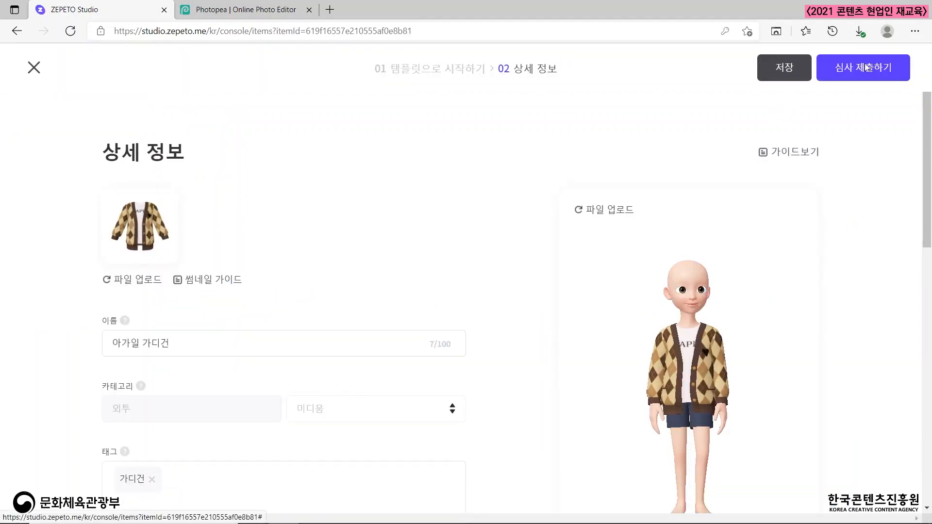
click(865, 68)
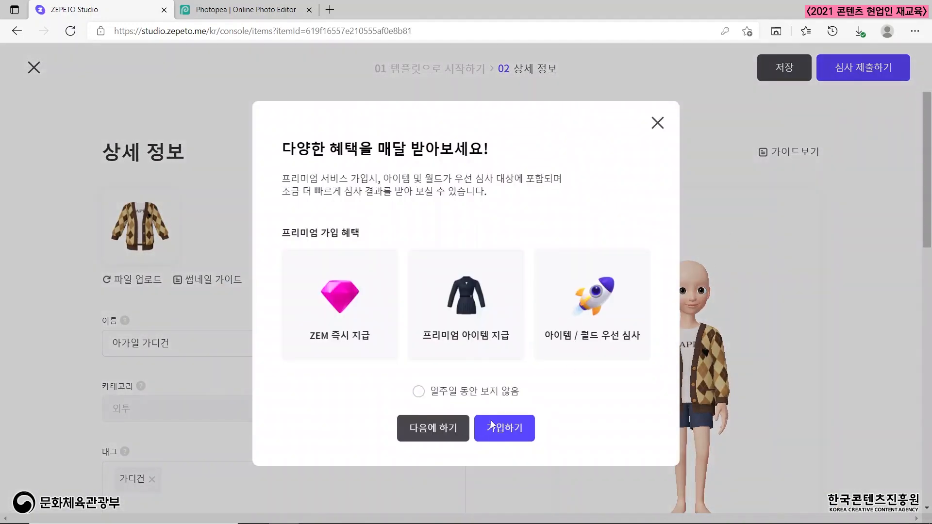
click(447, 423)
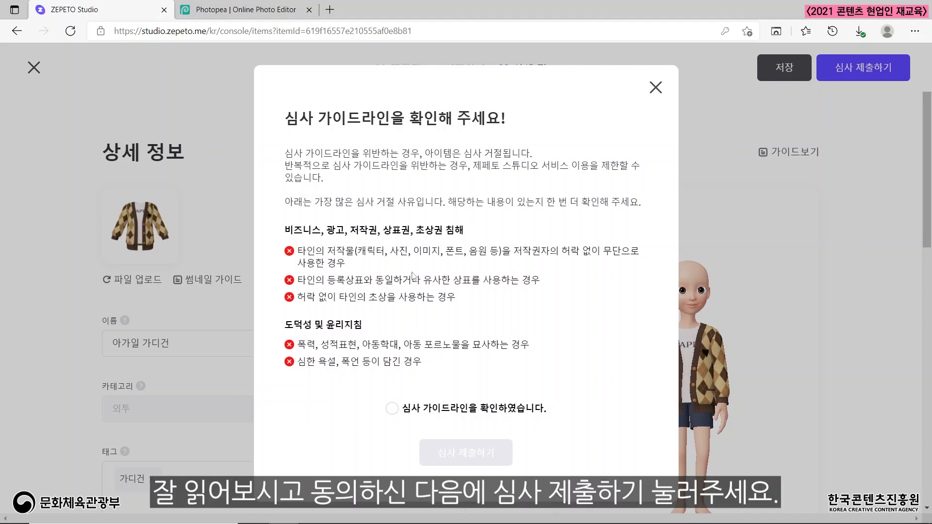
click(393, 408)
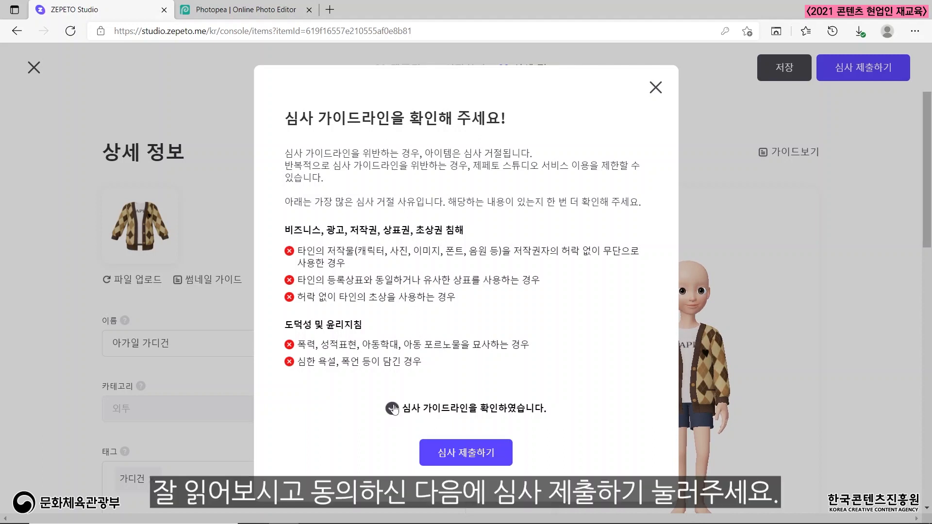
click(464, 454)
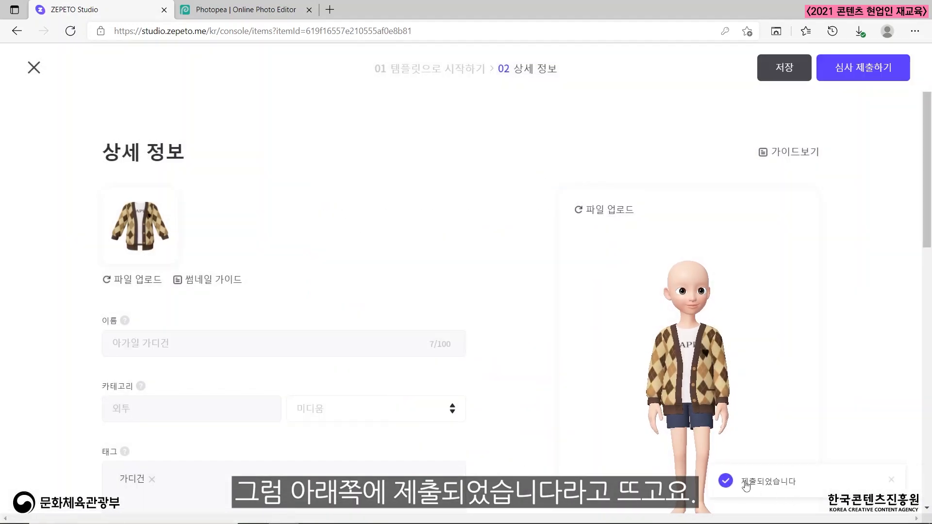
scroll(389, 293, down, 3)
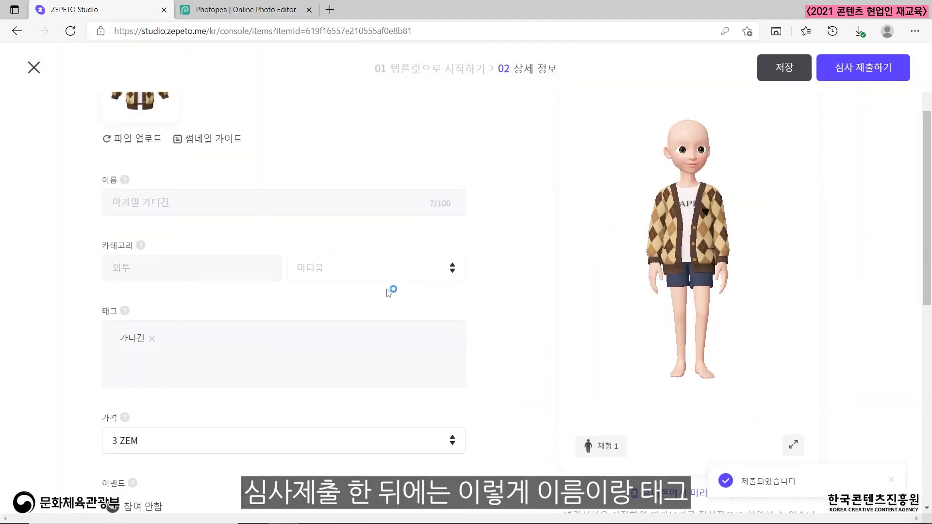
Examine which detail fields of the submitted cardigan remain editable, including the schedule and location under 고급 설정, and locate the 휴대폰에서 미리보기 option.
scroll(219, 229, down, 2)
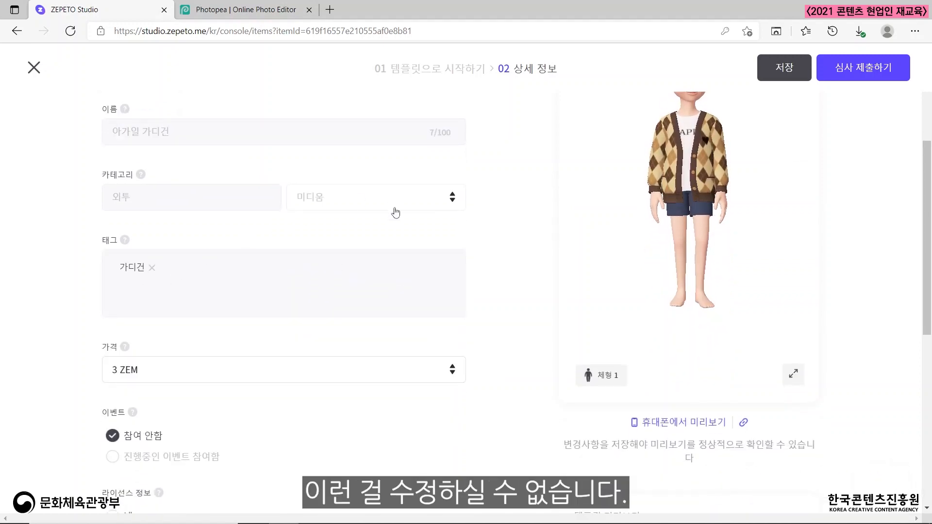
scroll(391, 210, down, 5)
scroll(395, 276, up, 5)
scroll(395, 275, down, 4)
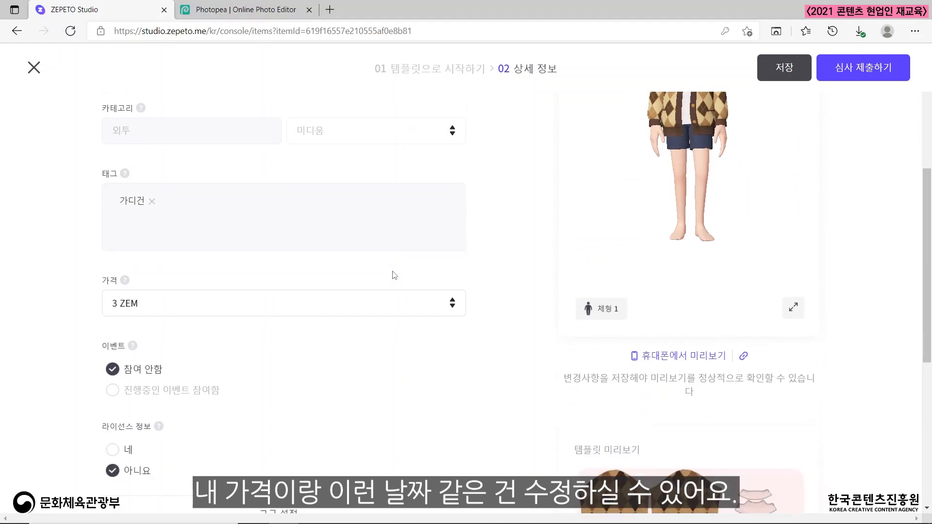
click(297, 379)
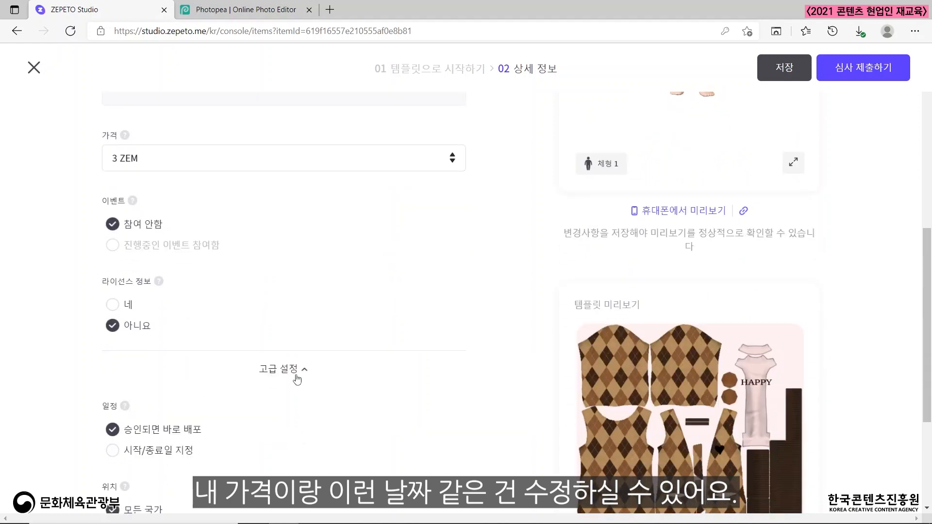
scroll(297, 378, down, 3)
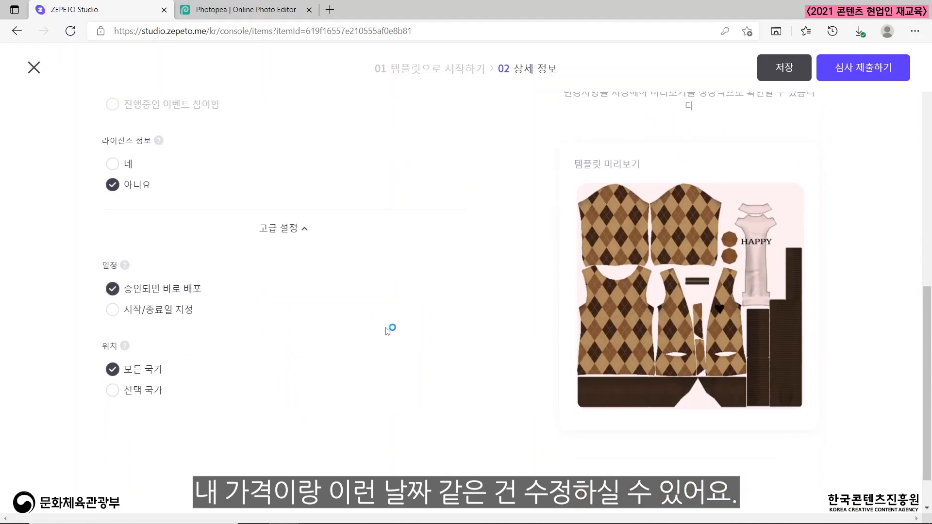
scroll(388, 330, up, 10)
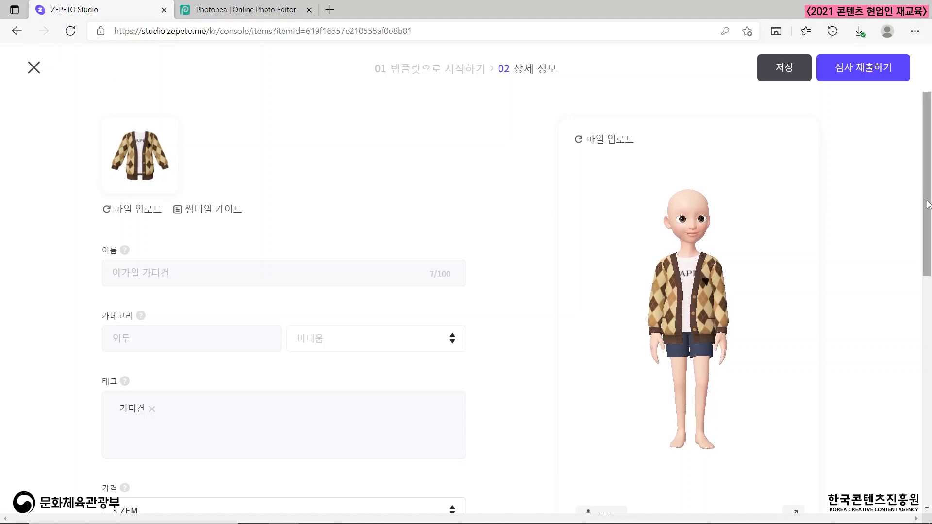
drag(927, 205, 929, 247)
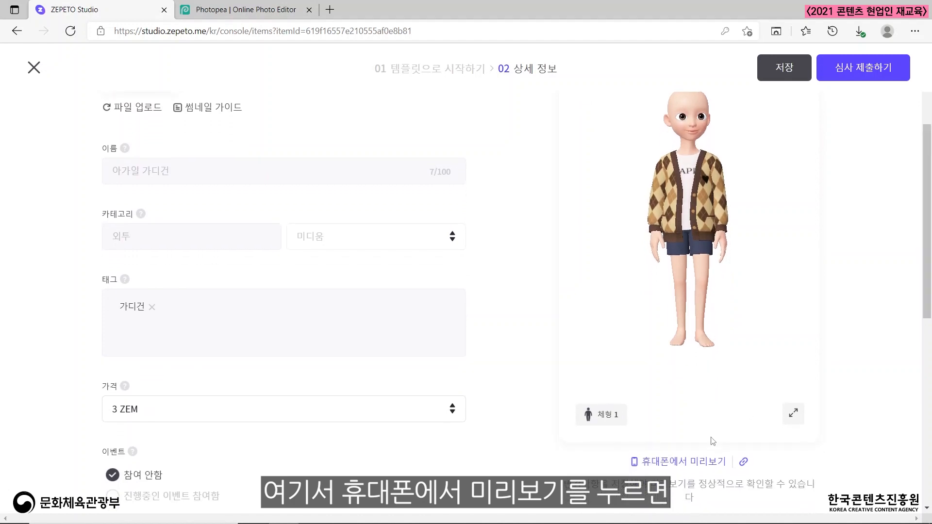